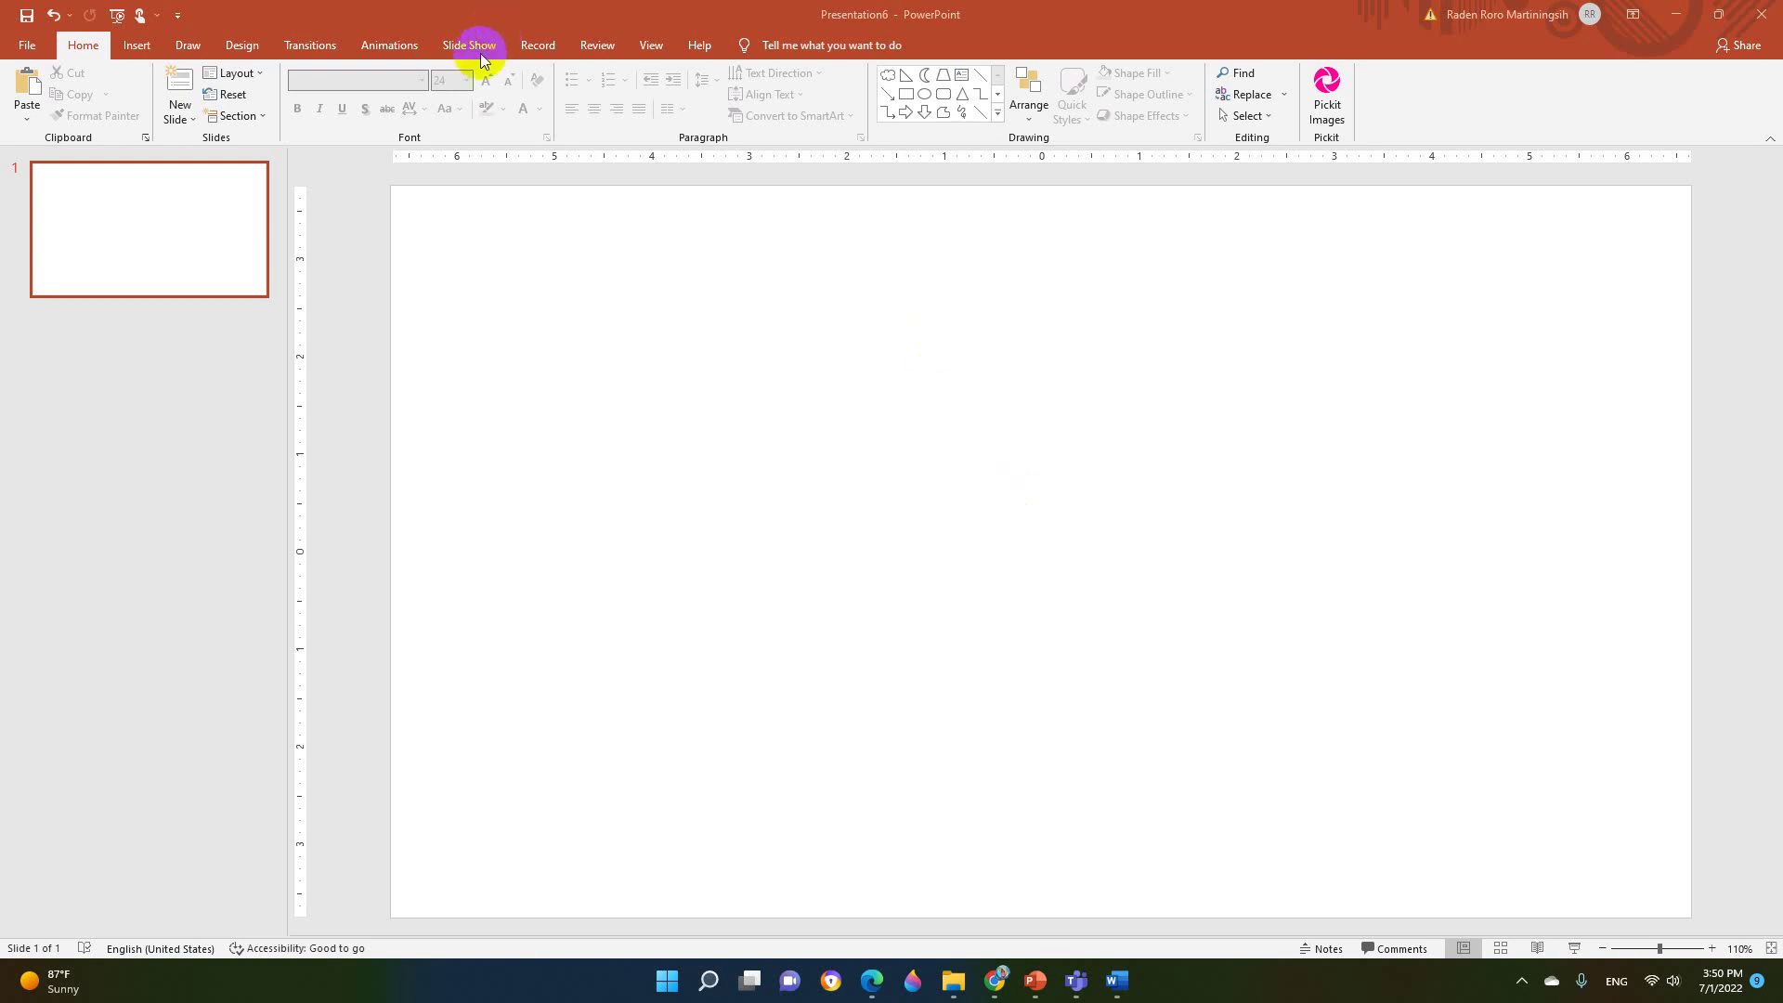
# - Draw a heart shape near the slide centre
pyautogui.click(135, 46)
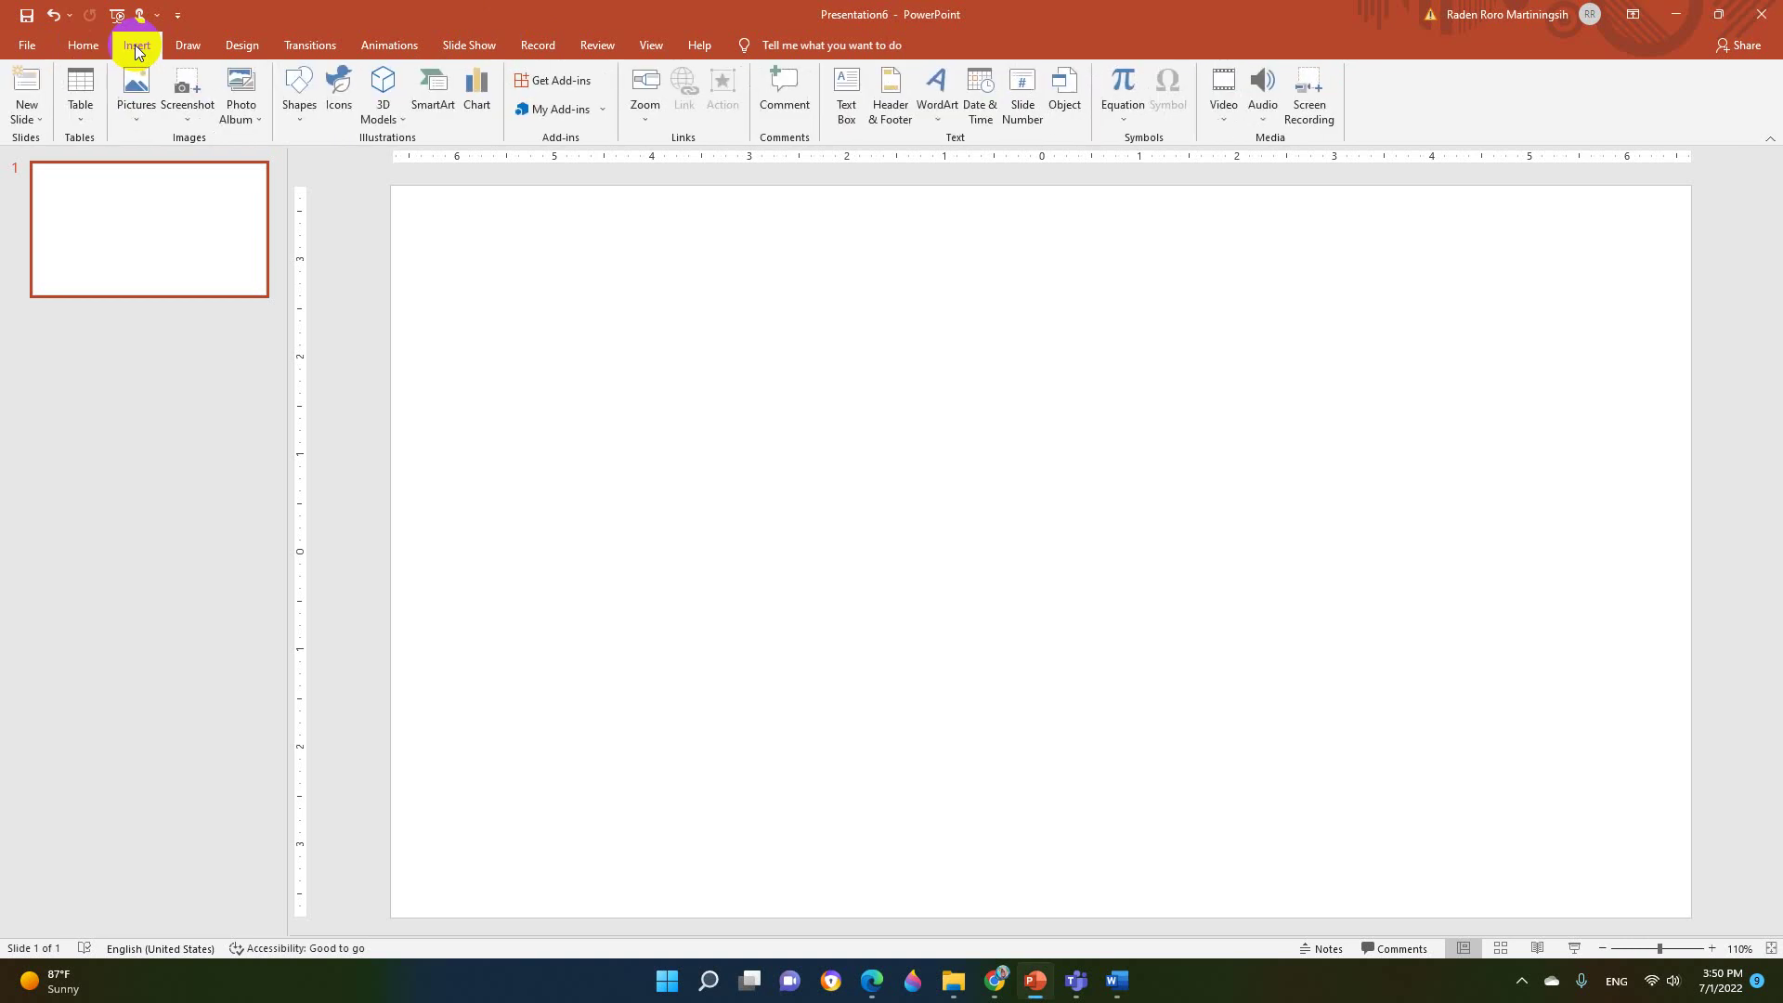
pyautogui.click(297, 93)
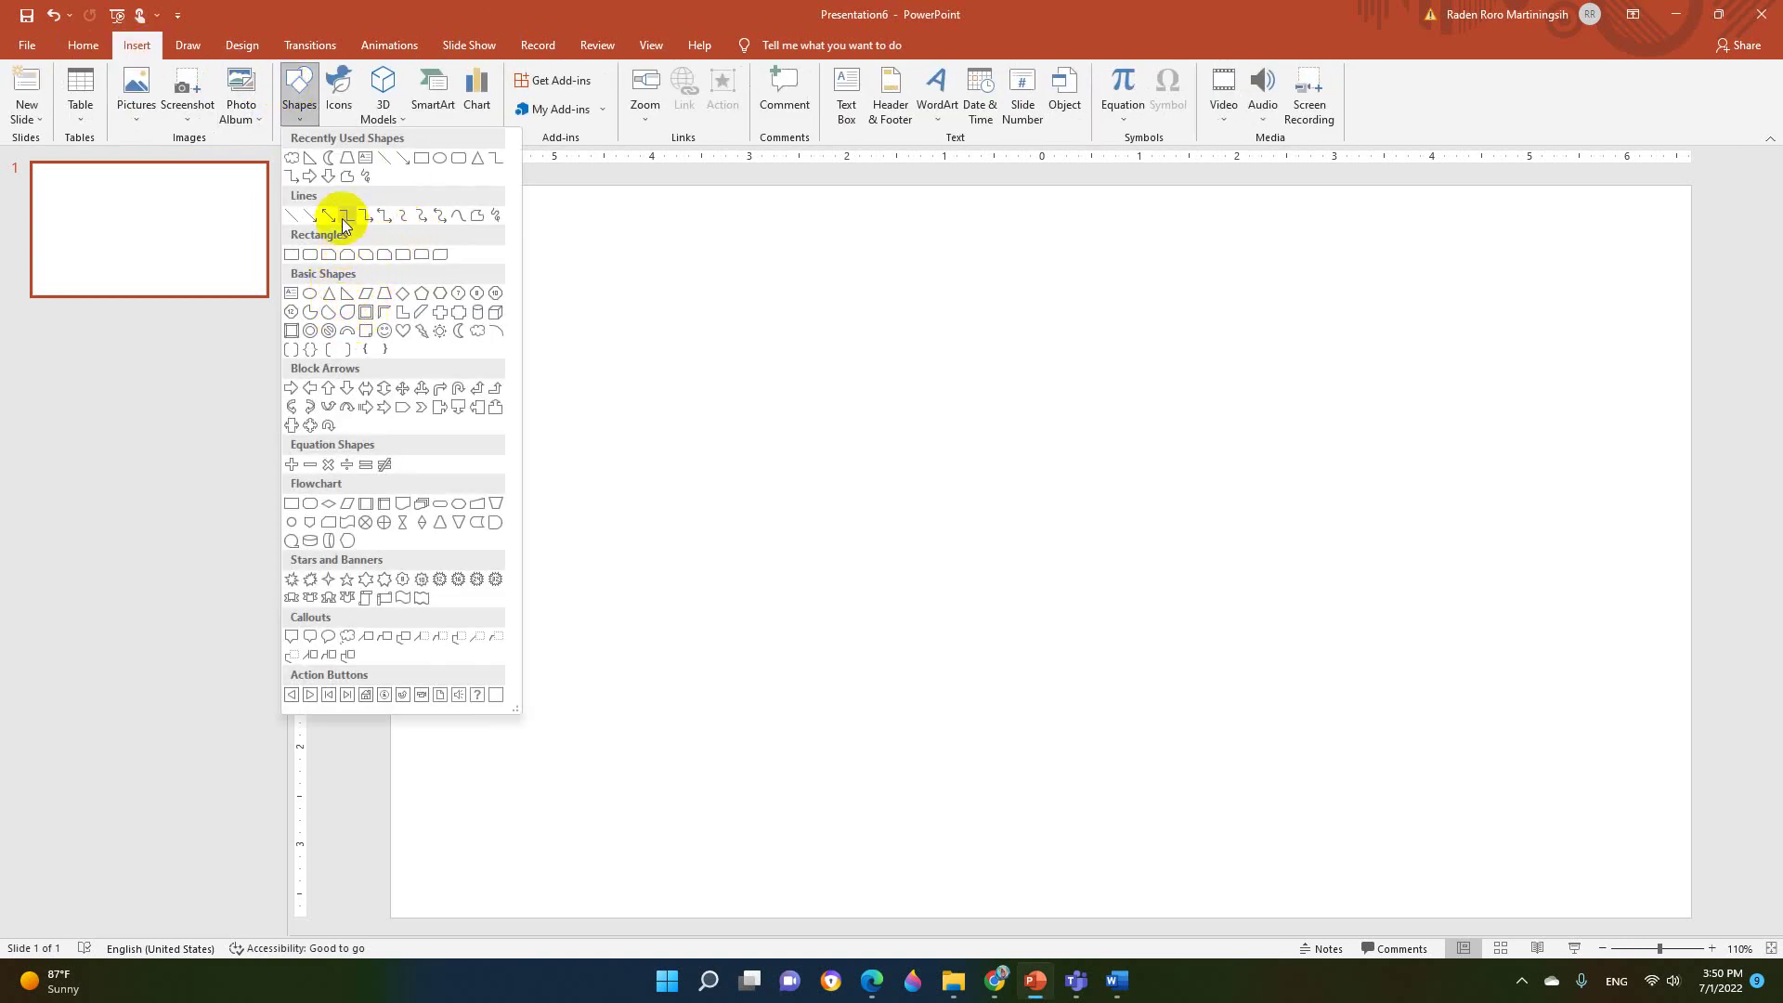
pyautogui.click(406, 334)
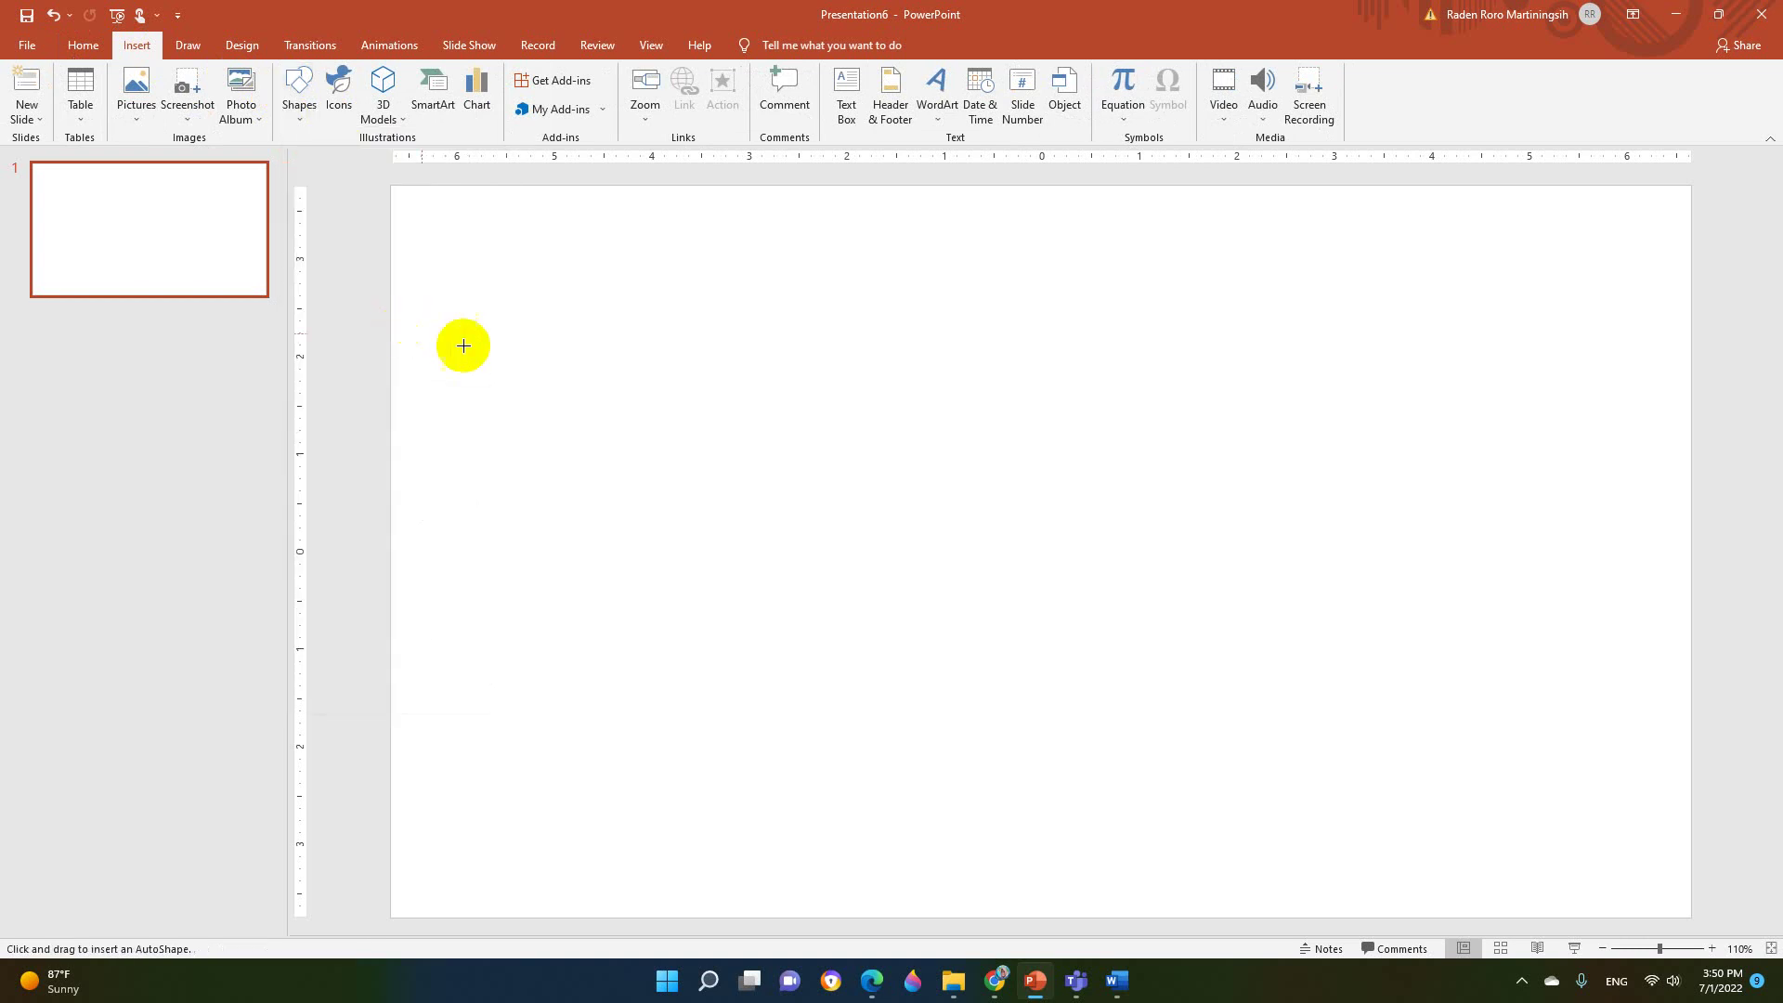
pyautogui.moveTo(850, 418); pyautogui.dragTo(948, 531)
# - Give the heart a dark red gradient fill and a red outline, then paste a copy
pyautogui.click(685, 72)
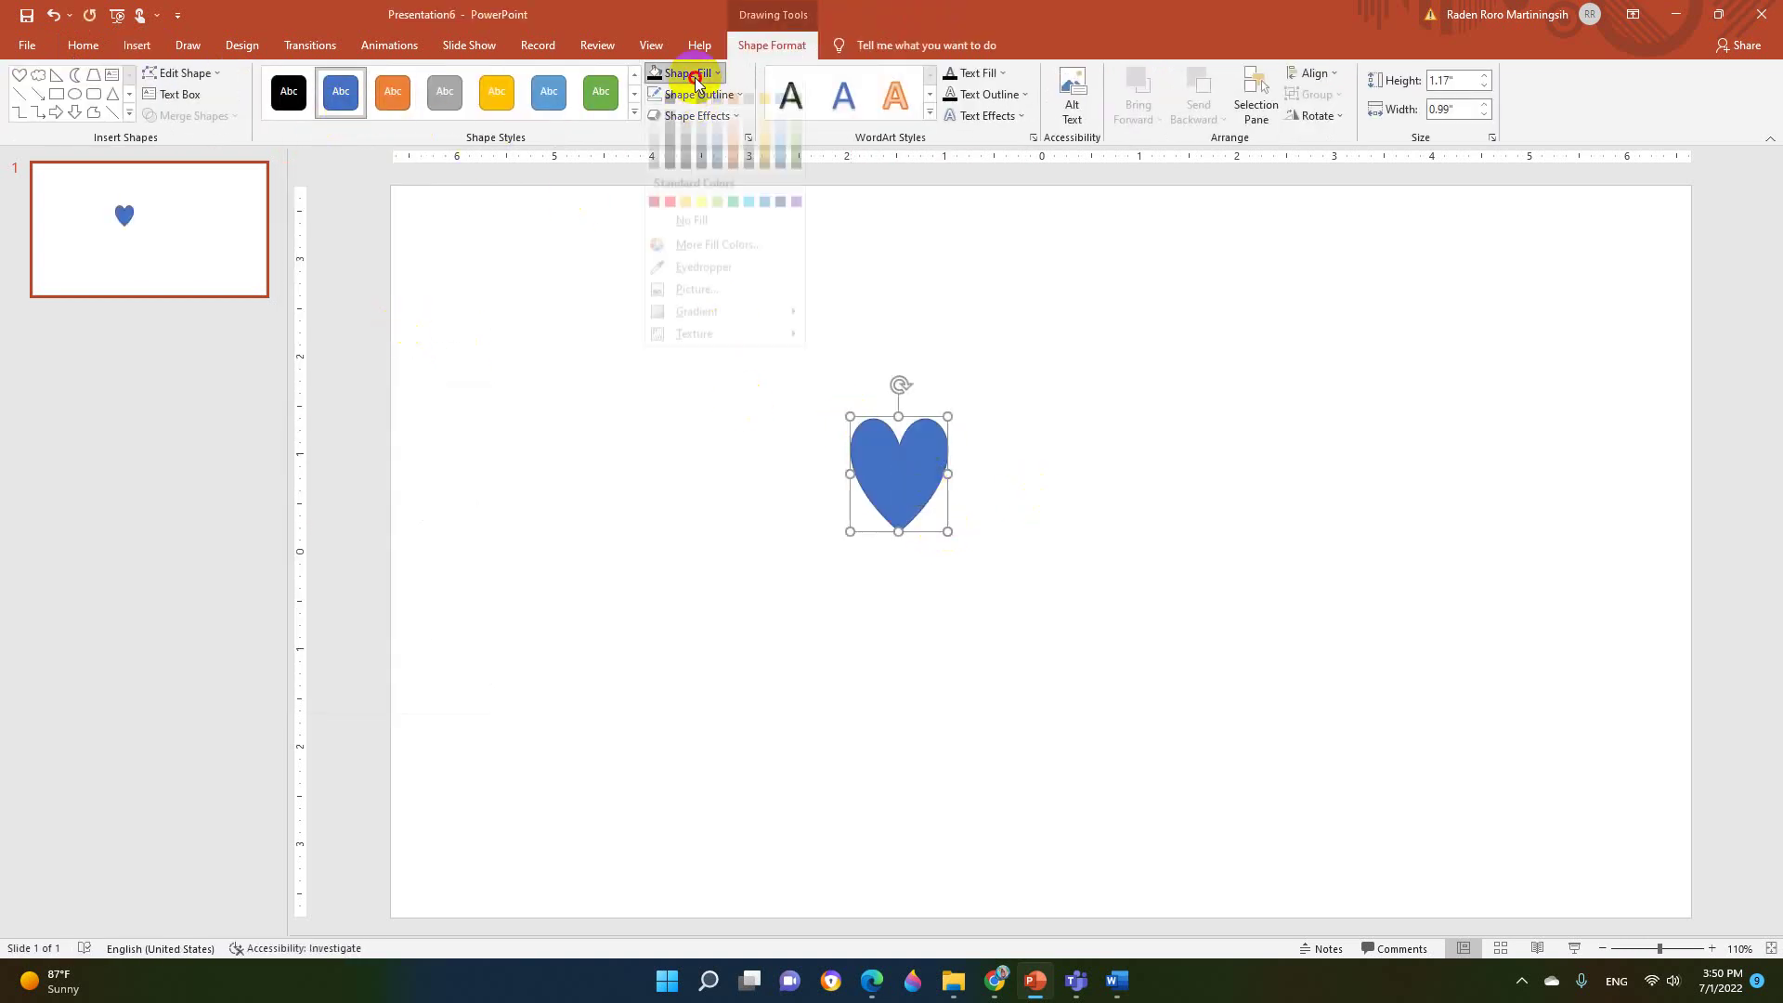
pyautogui.click(670, 217)
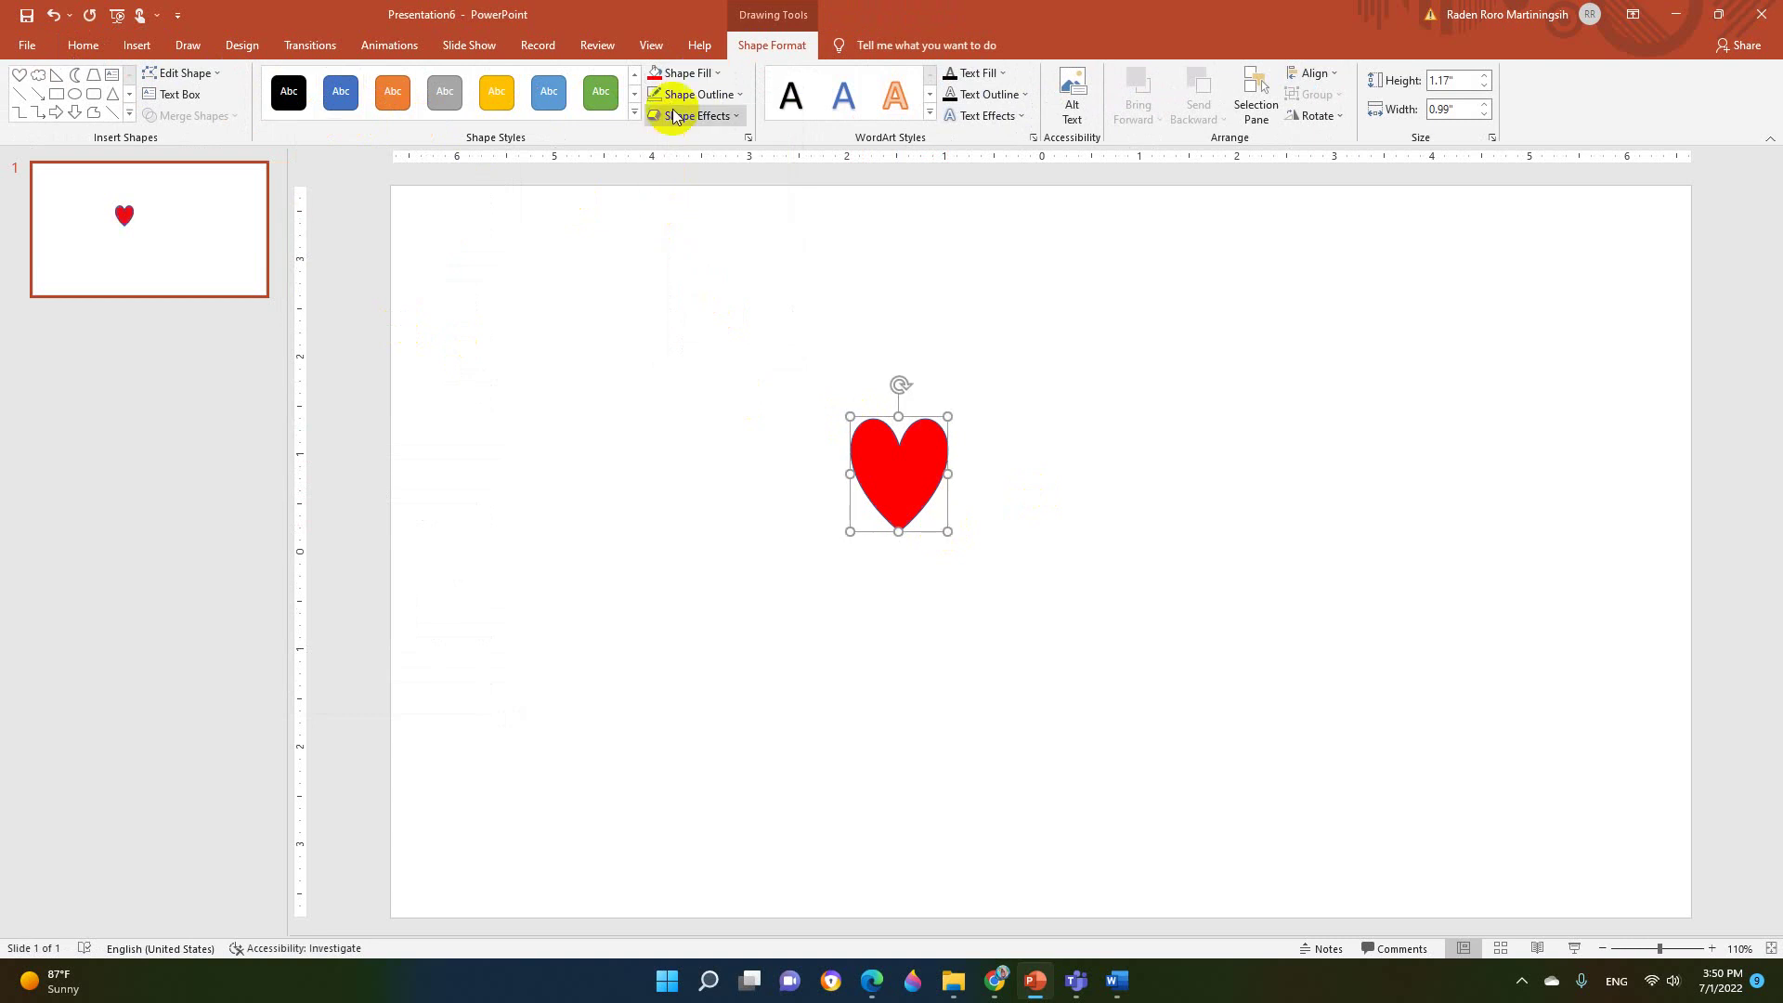
pyautogui.click(683, 72)
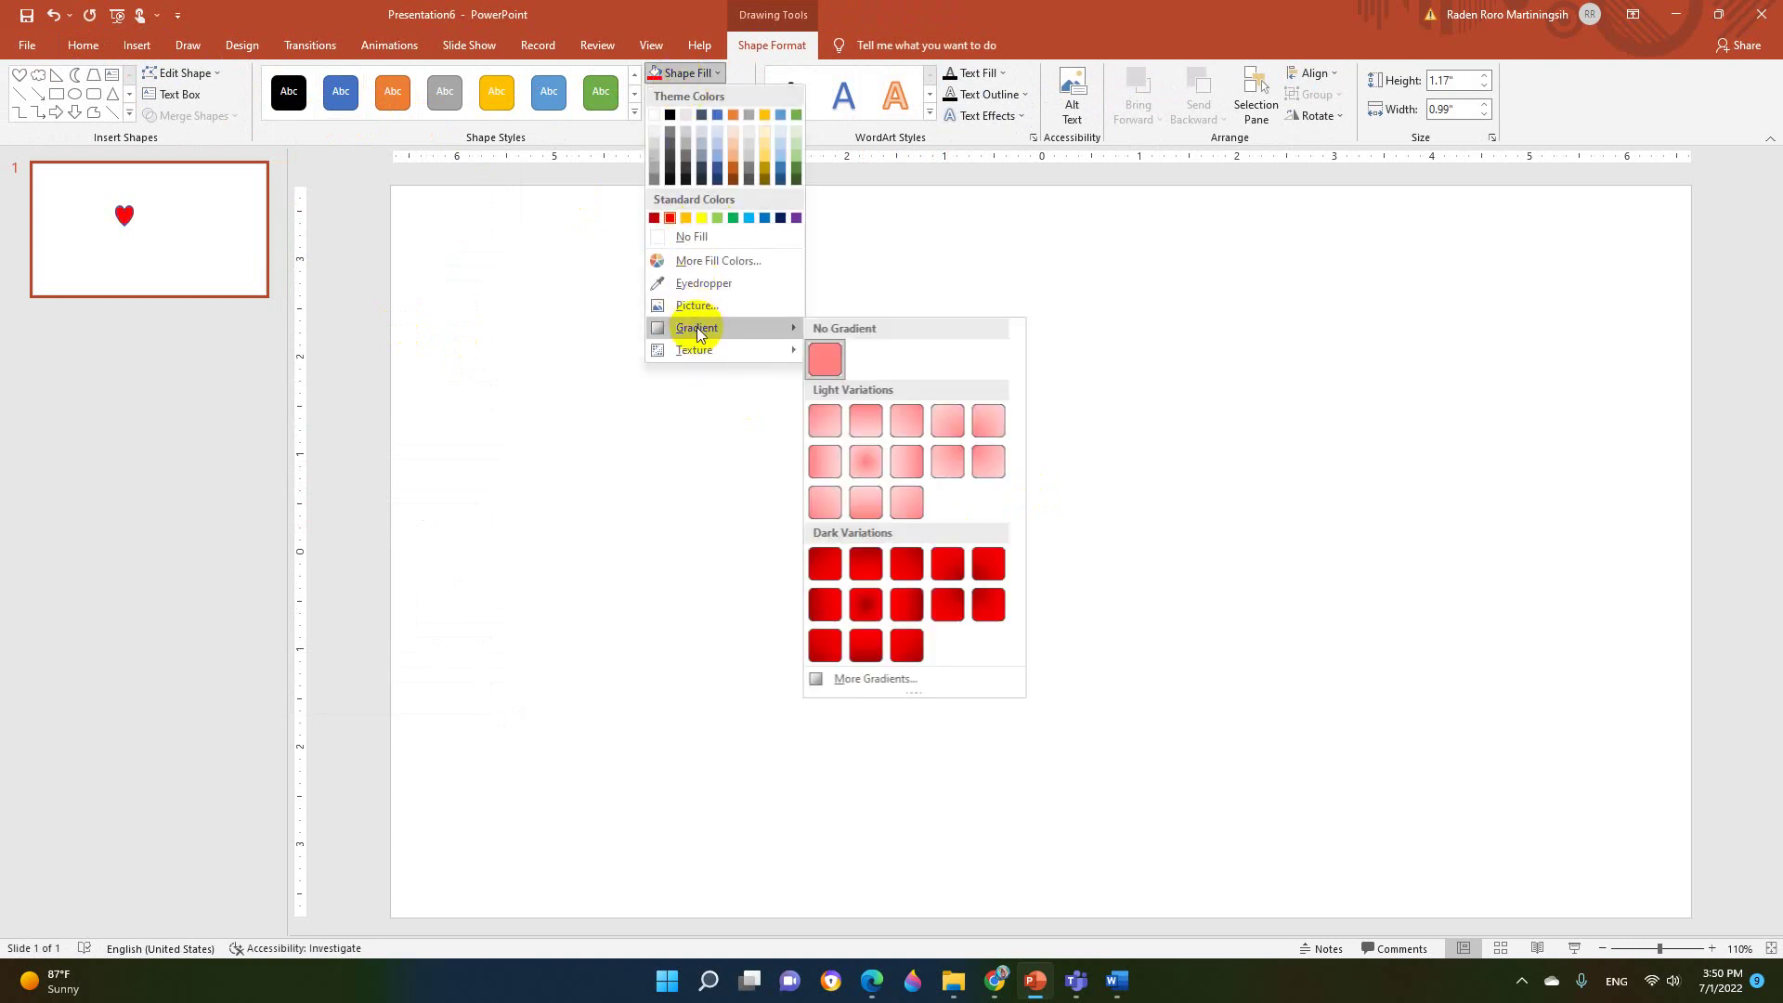
pyautogui.moveTo(697, 327)
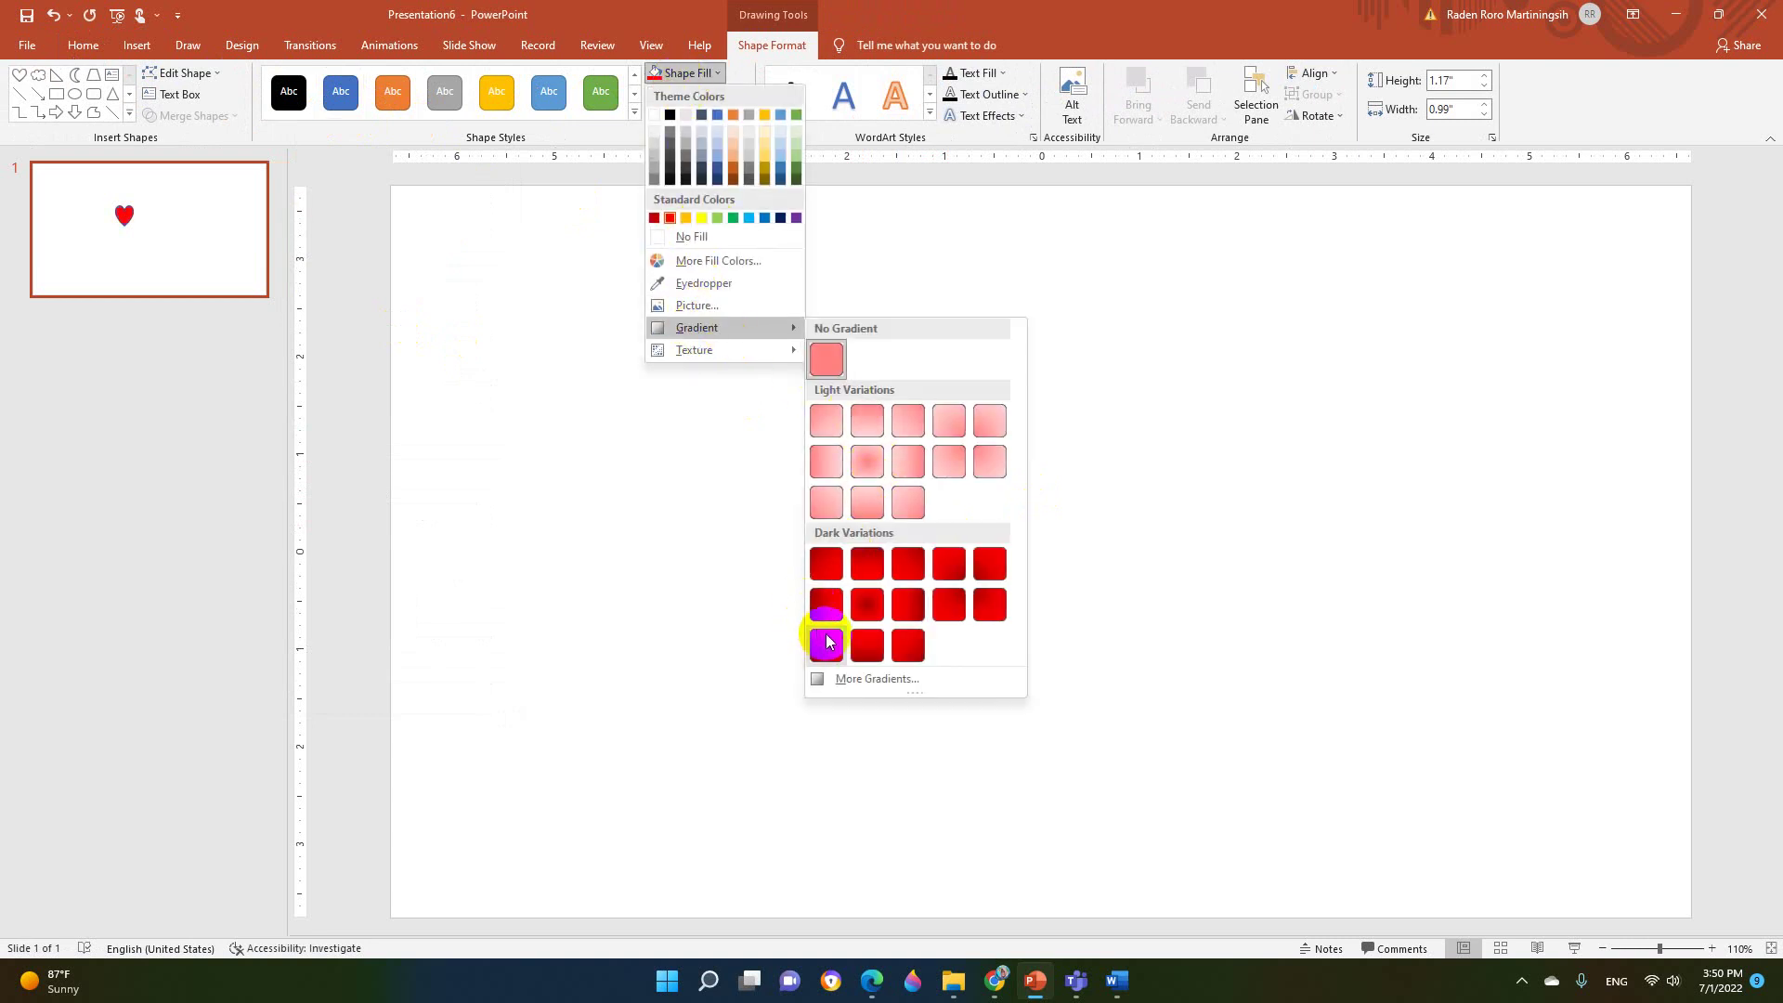
pyautogui.click(832, 571)
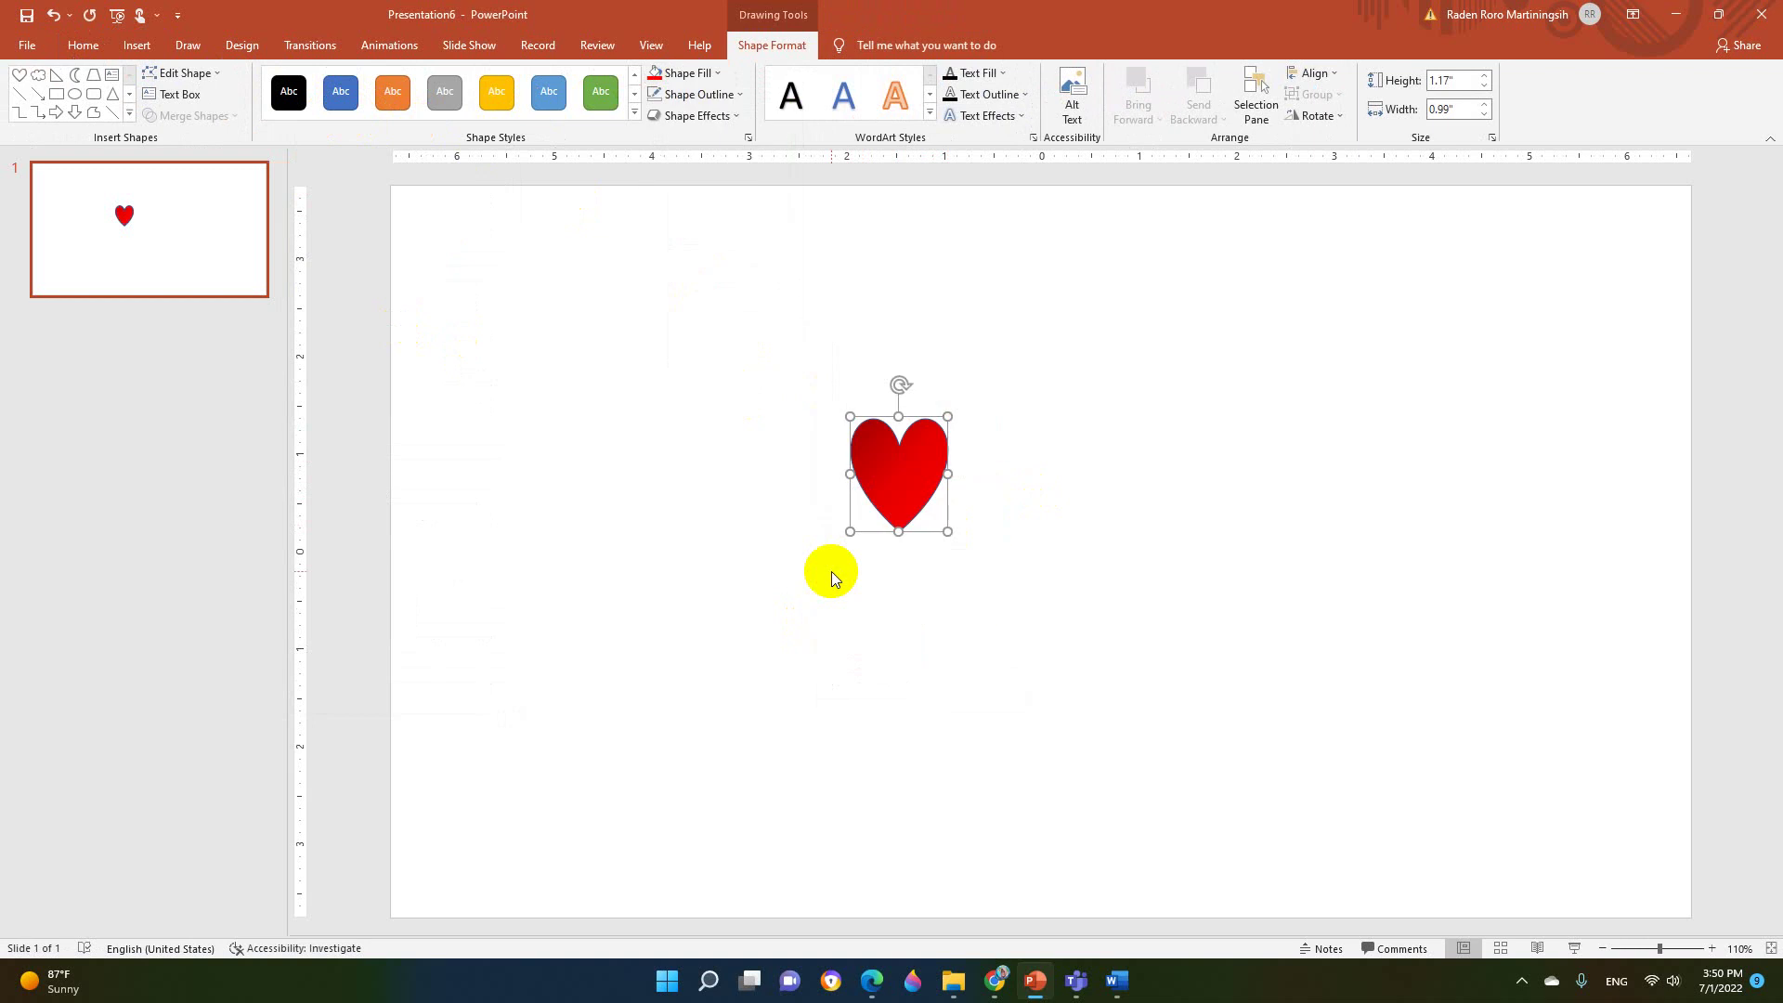
pyautogui.click(691, 94)
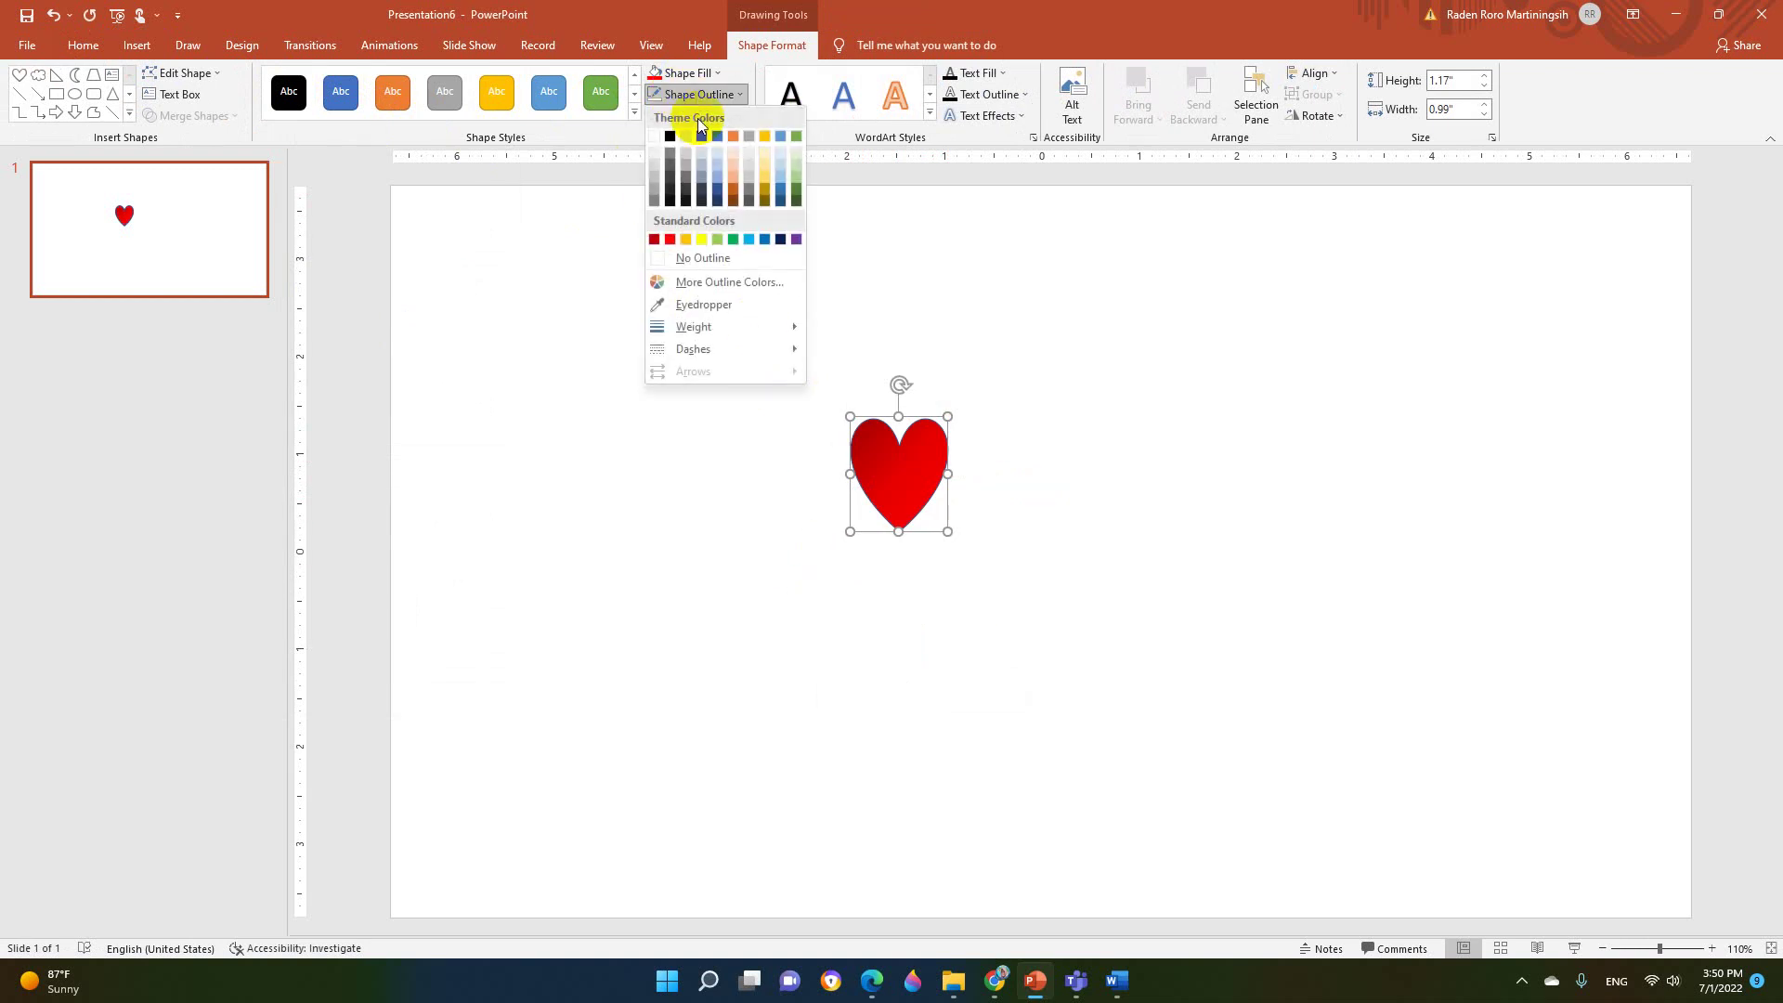
pyautogui.click(669, 239)
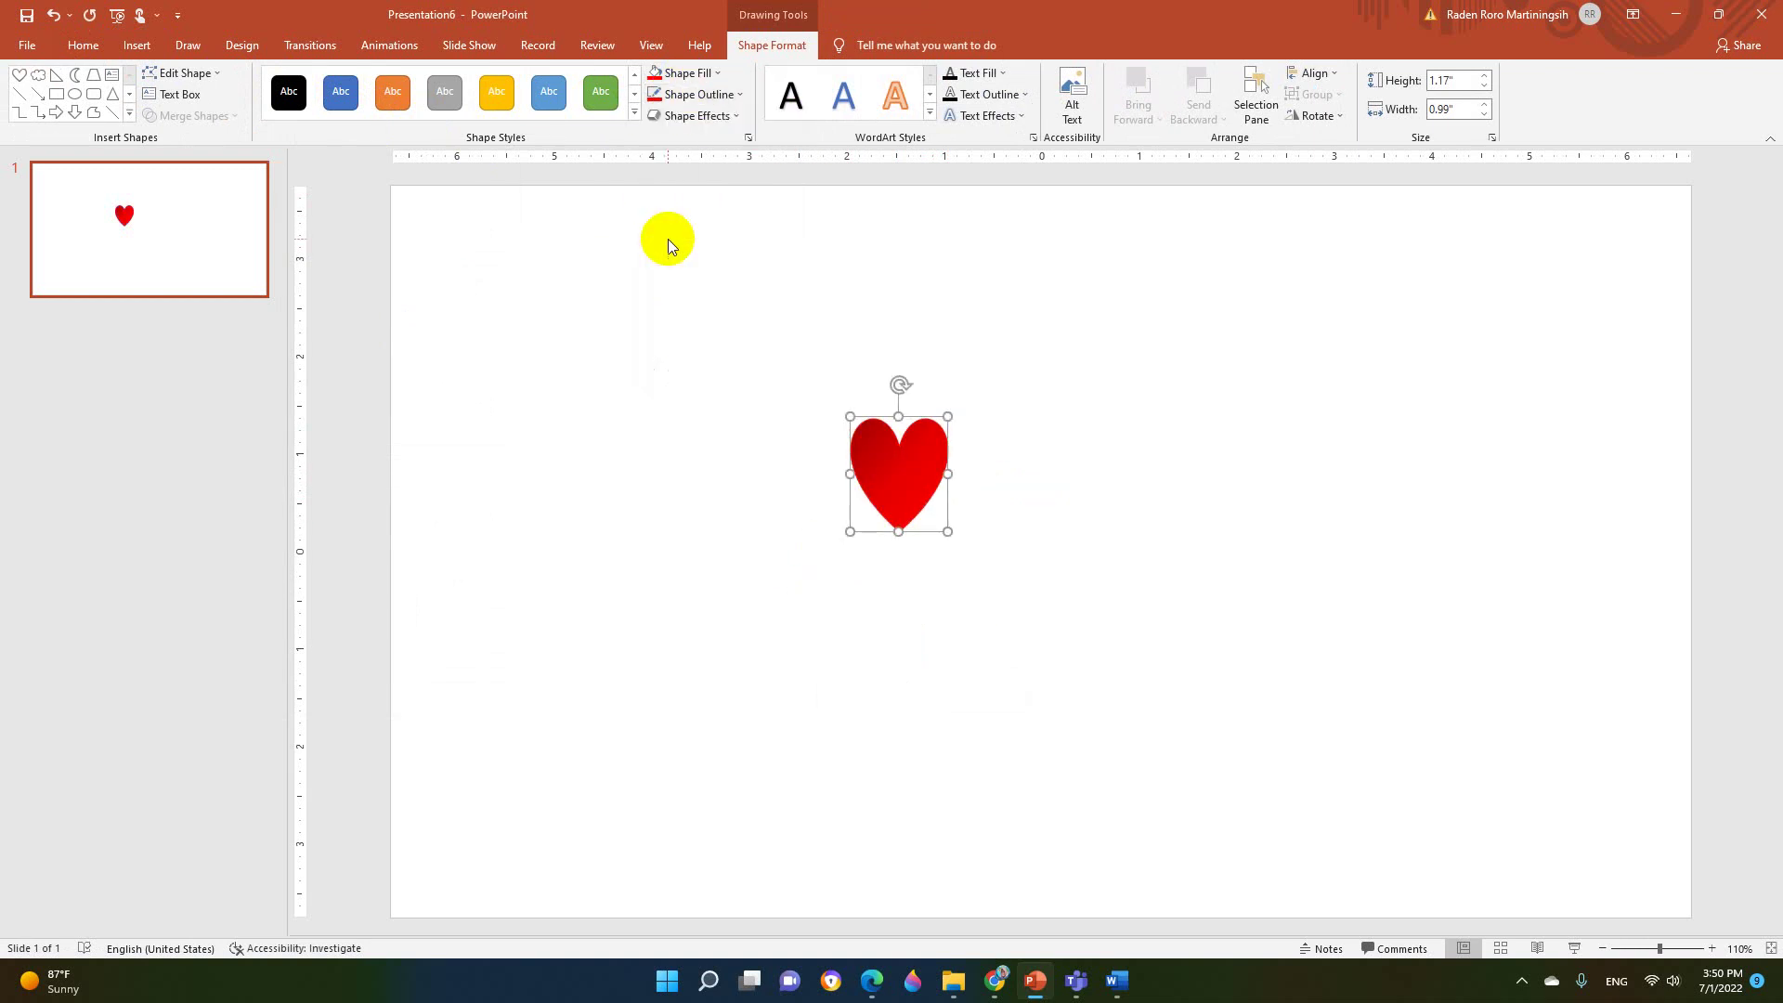
pyautogui.hotkey('ctrl', 'v')
# - Rotate the pasted heart, paste another, and cluster both copies against the original heart
pyautogui.moveTo(916, 400)
pyautogui.mouseDown()
pyautogui.moveTo(1011, 469)
pyautogui.moveTo(969, 529)
pyautogui.mouseUp()
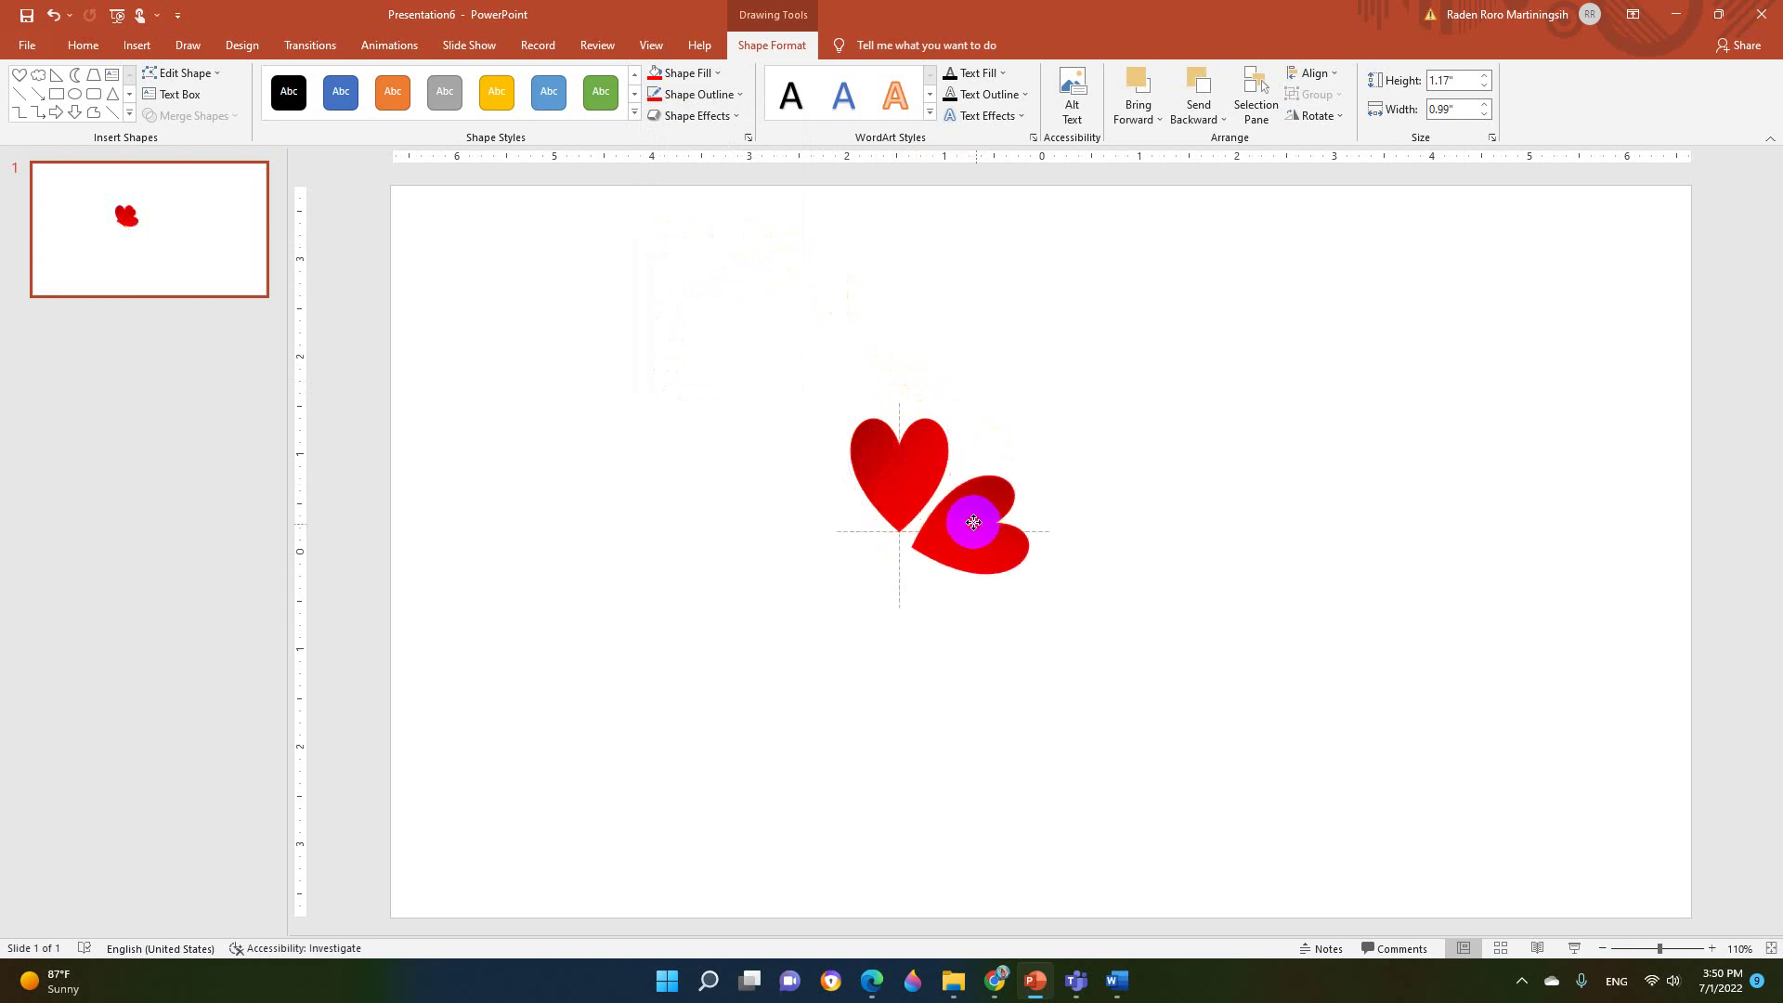
pyautogui.moveTo(1050, 518); pyautogui.dragTo(972, 516)
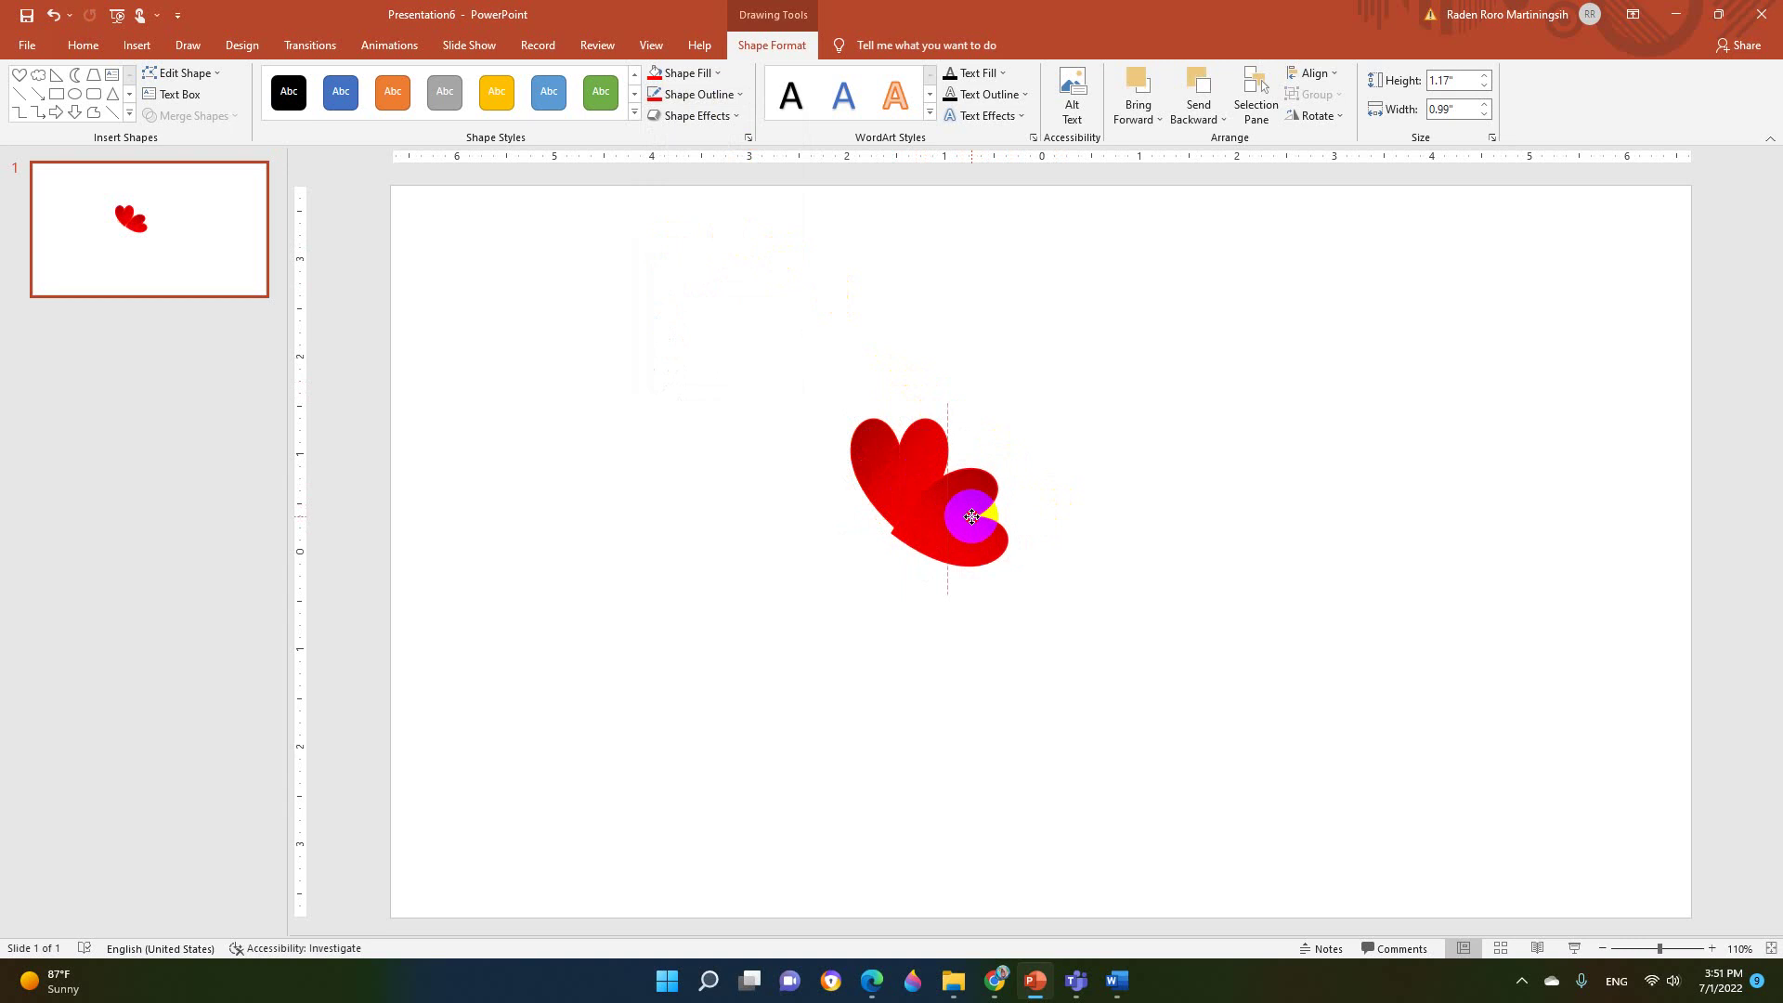
pyautogui.hotkey('ctrl', 'v')
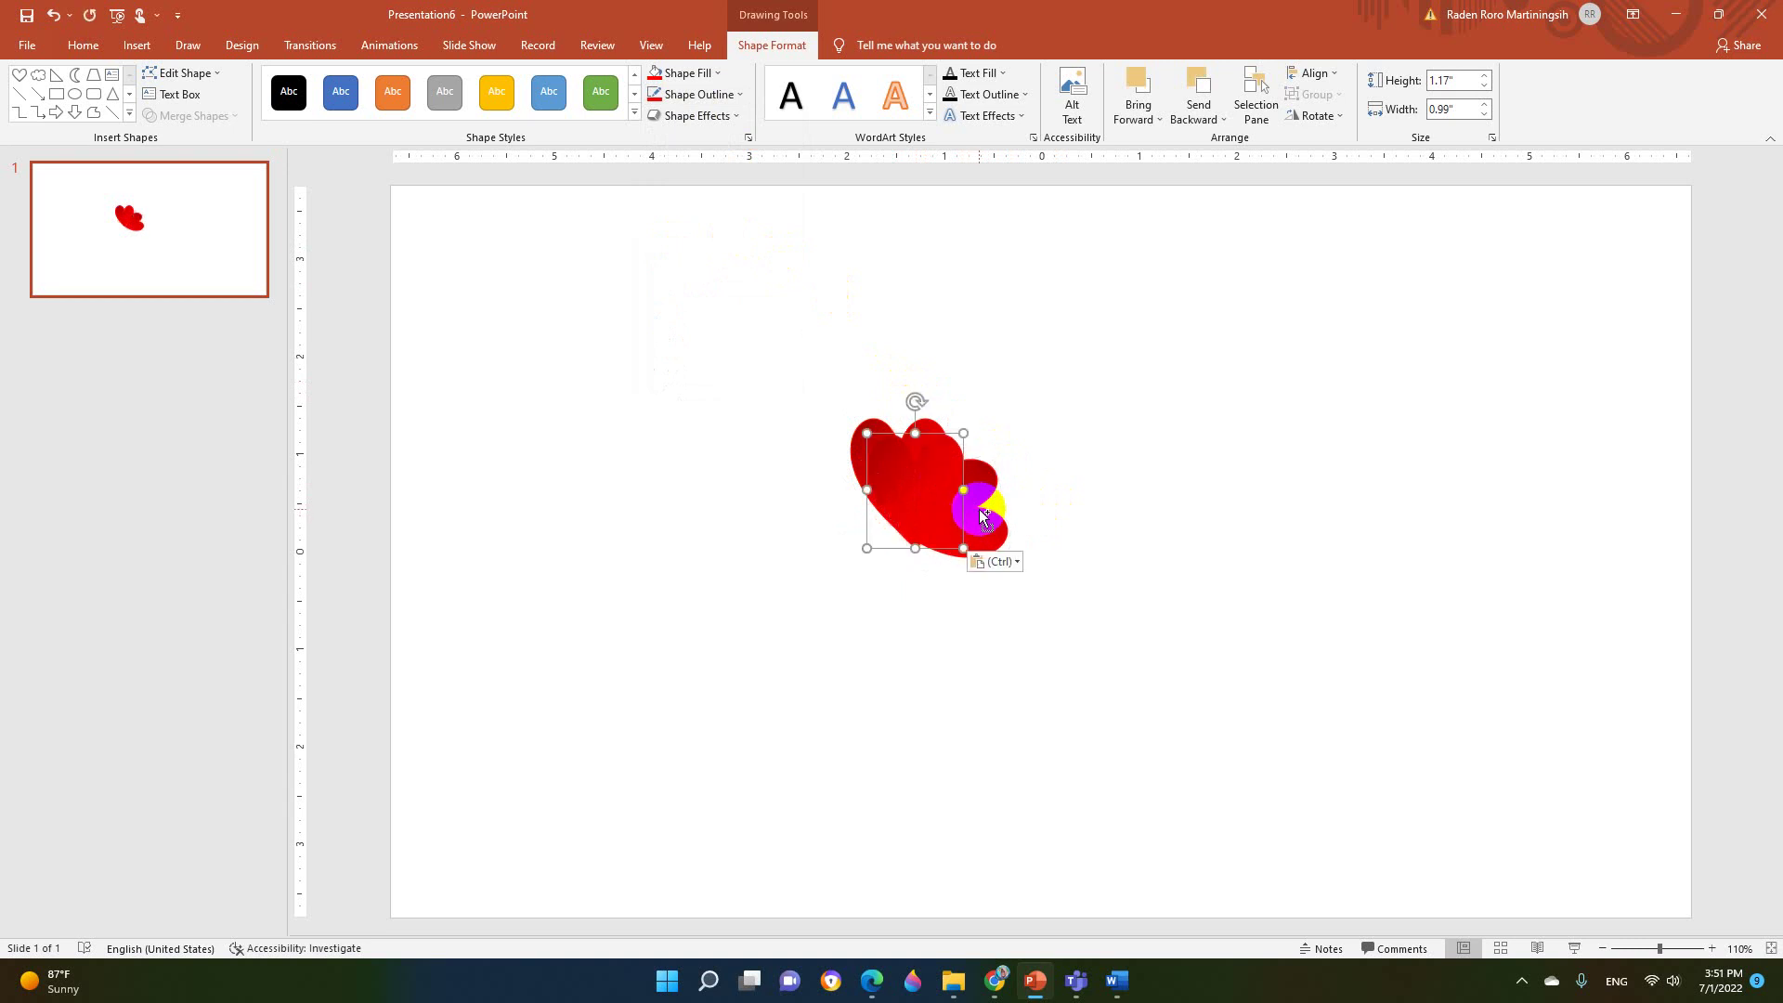
pyautogui.moveTo(979, 508)
pyautogui.mouseDown()
pyautogui.moveTo(940, 439)
pyautogui.moveTo(1007, 609)
pyautogui.mouseUp()
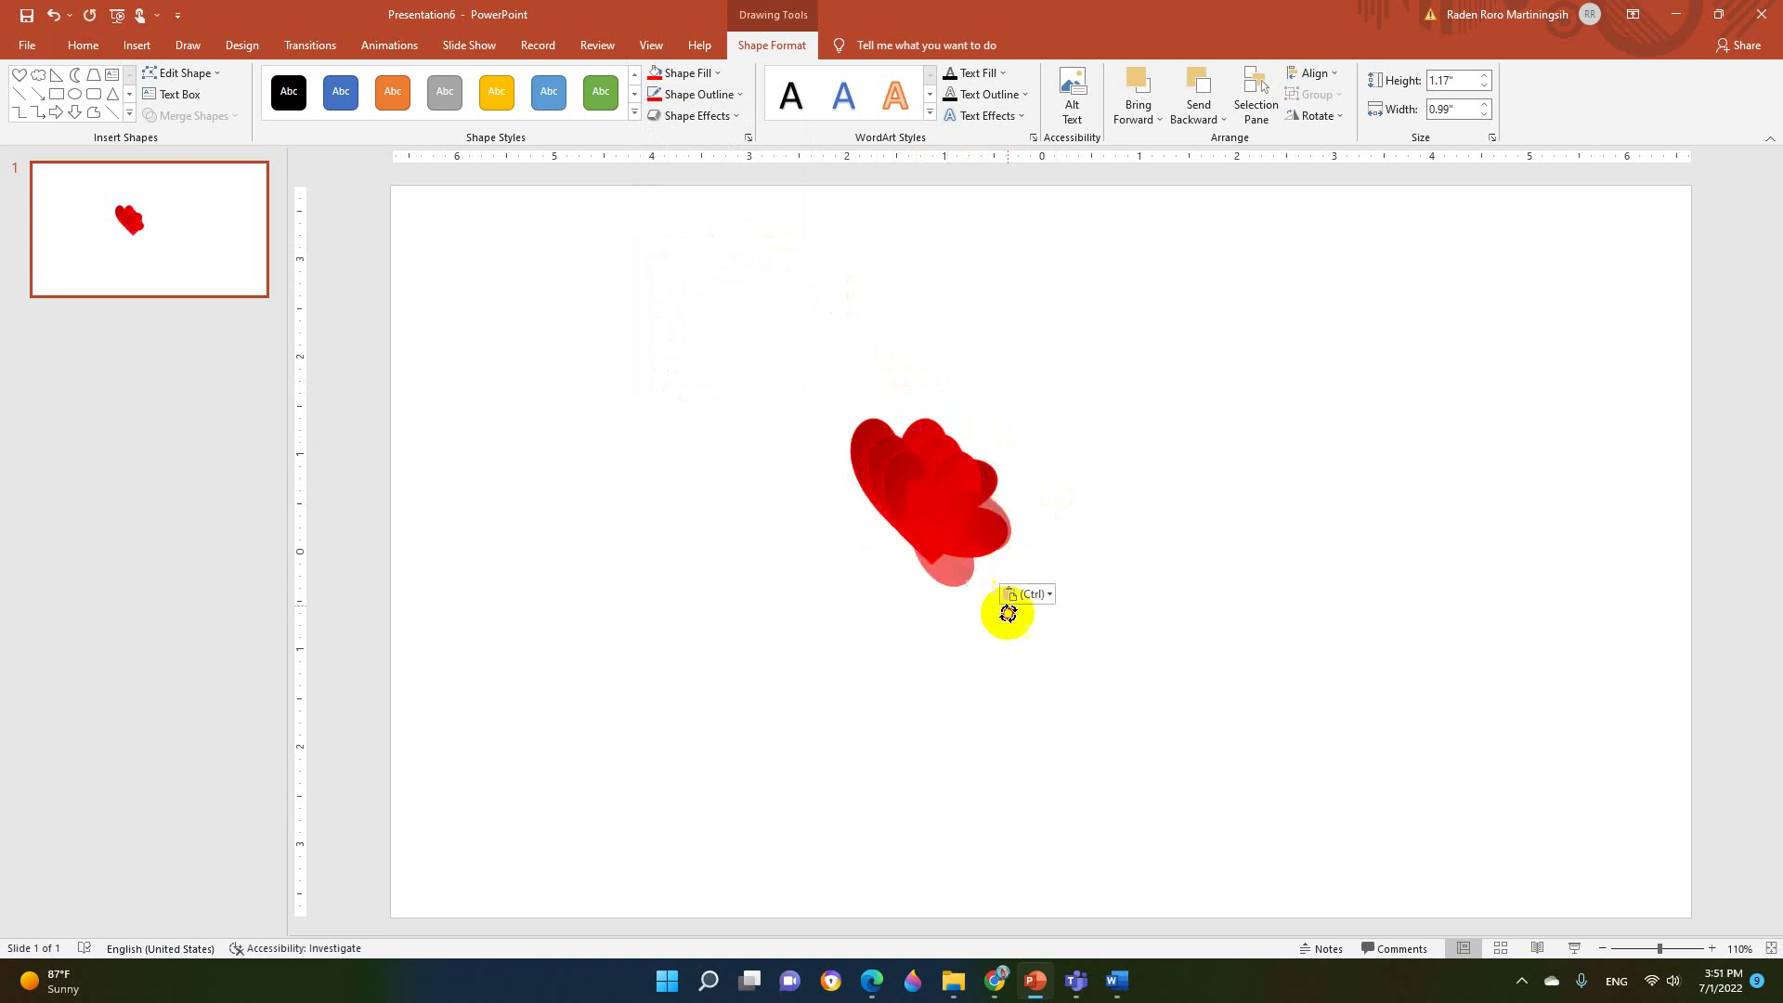
pyautogui.moveTo(939, 555)
pyautogui.mouseDown()
pyautogui.moveTo(915, 469)
pyautogui.moveTo(844, 547)
pyautogui.moveTo(896, 477)
pyautogui.mouseUp()
pyautogui.click(682, 426)
# - Rotate and move hearts into the top, lower-left, lower-right and right petal positions
pyautogui.moveTo(907, 398)
pyautogui.mouseDown()
pyautogui.moveTo(831, 464)
pyautogui.moveTo(855, 509)
pyautogui.mouseUp()
pyautogui.click(844, 561)
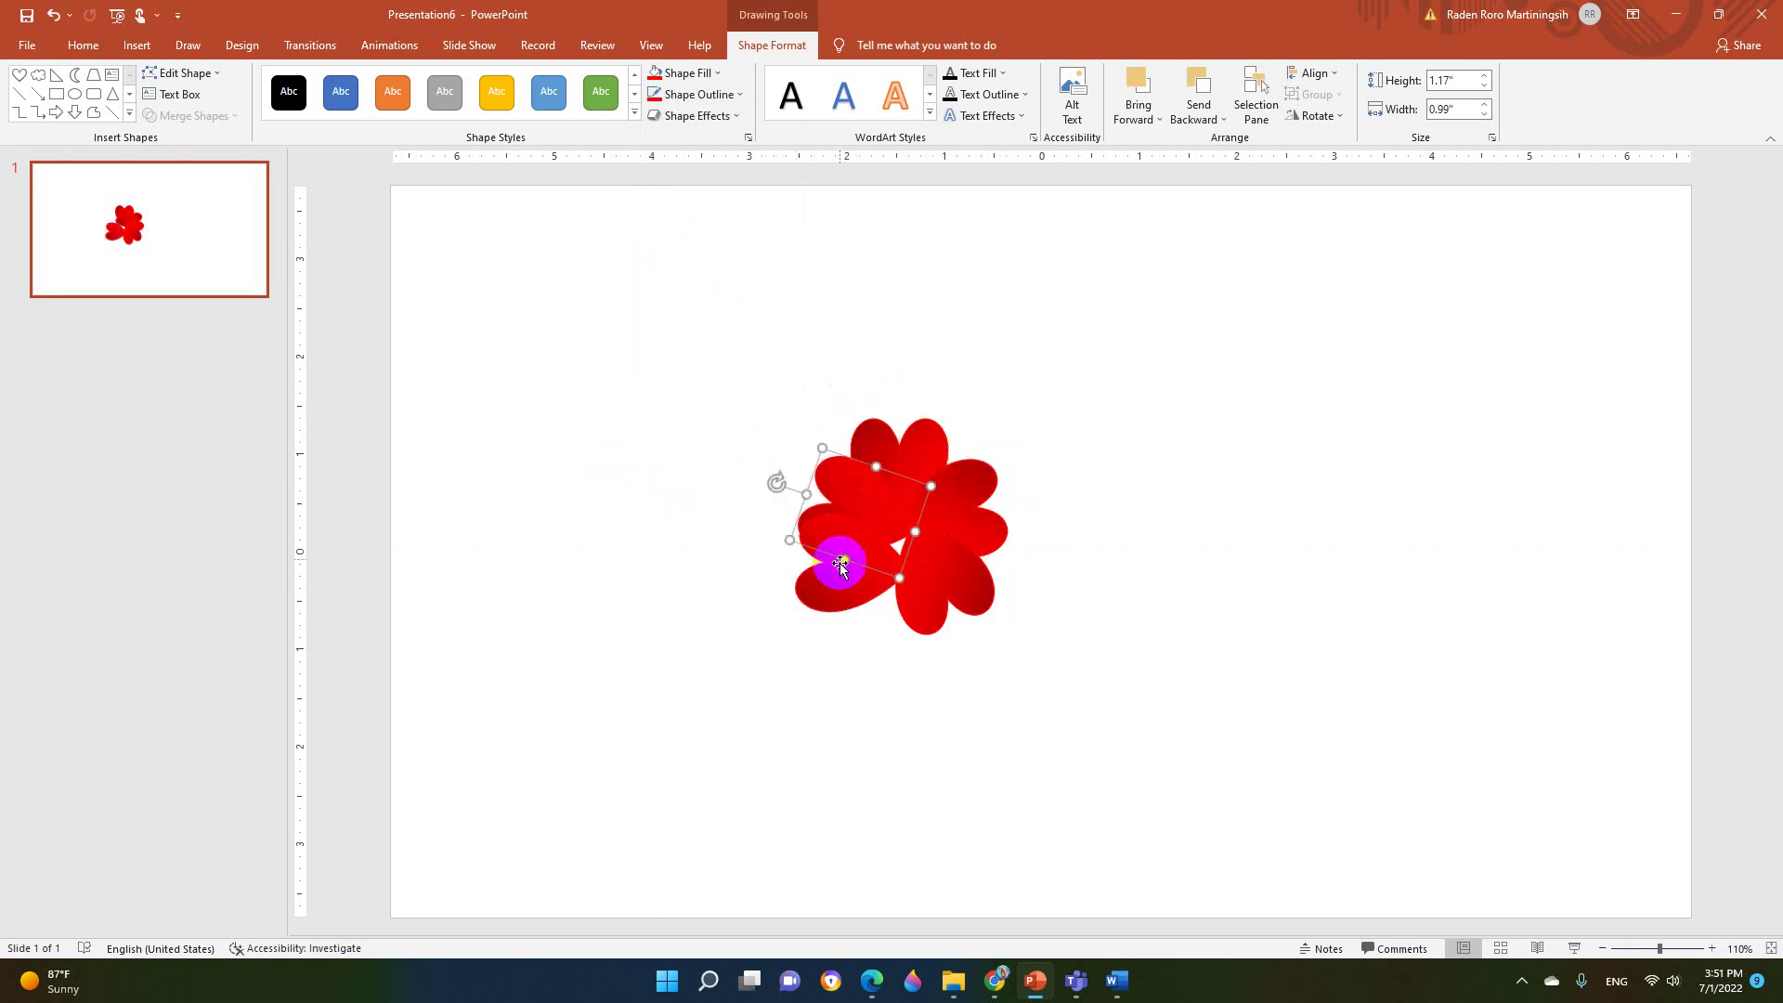
pyautogui.moveTo(761, 555)
pyautogui.mouseDown()
pyautogui.moveTo(780, 610)
pyautogui.moveTo(849, 581)
pyautogui.moveTo(955, 597)
pyautogui.mouseUp()
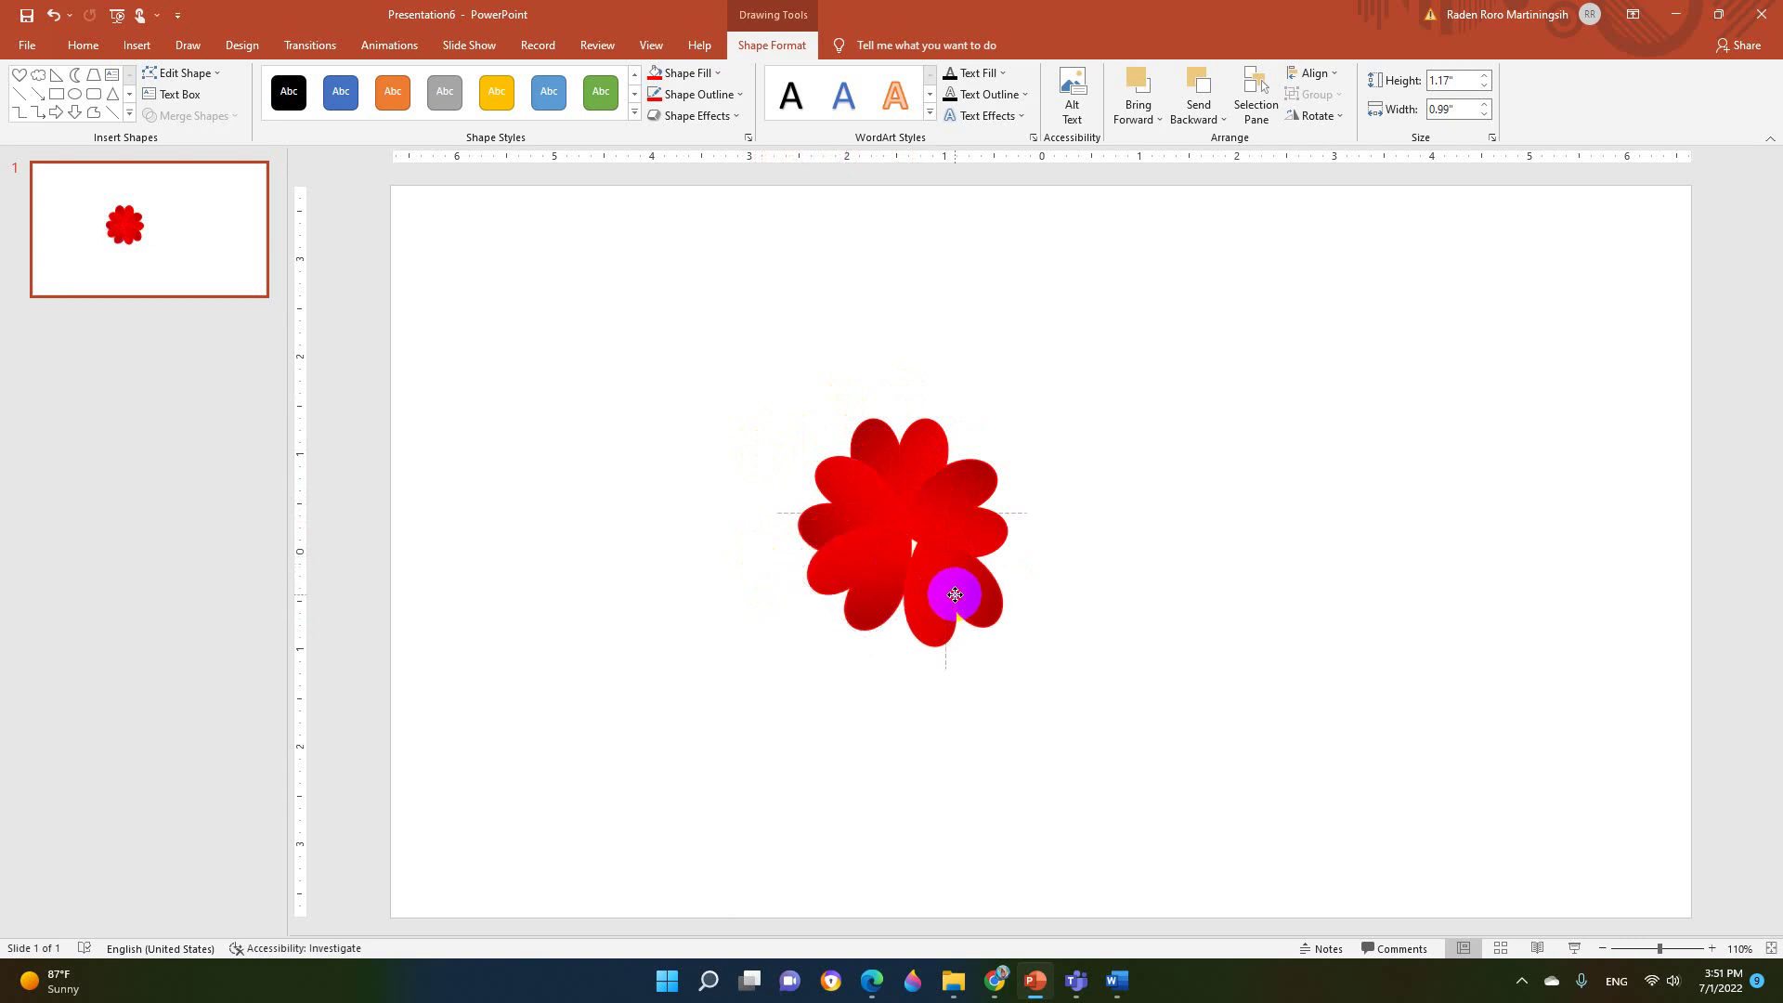
pyautogui.moveTo(867, 518)
pyautogui.mouseDown()
pyautogui.moveTo(850, 505)
pyautogui.moveTo(908, 446)
pyautogui.mouseUp()
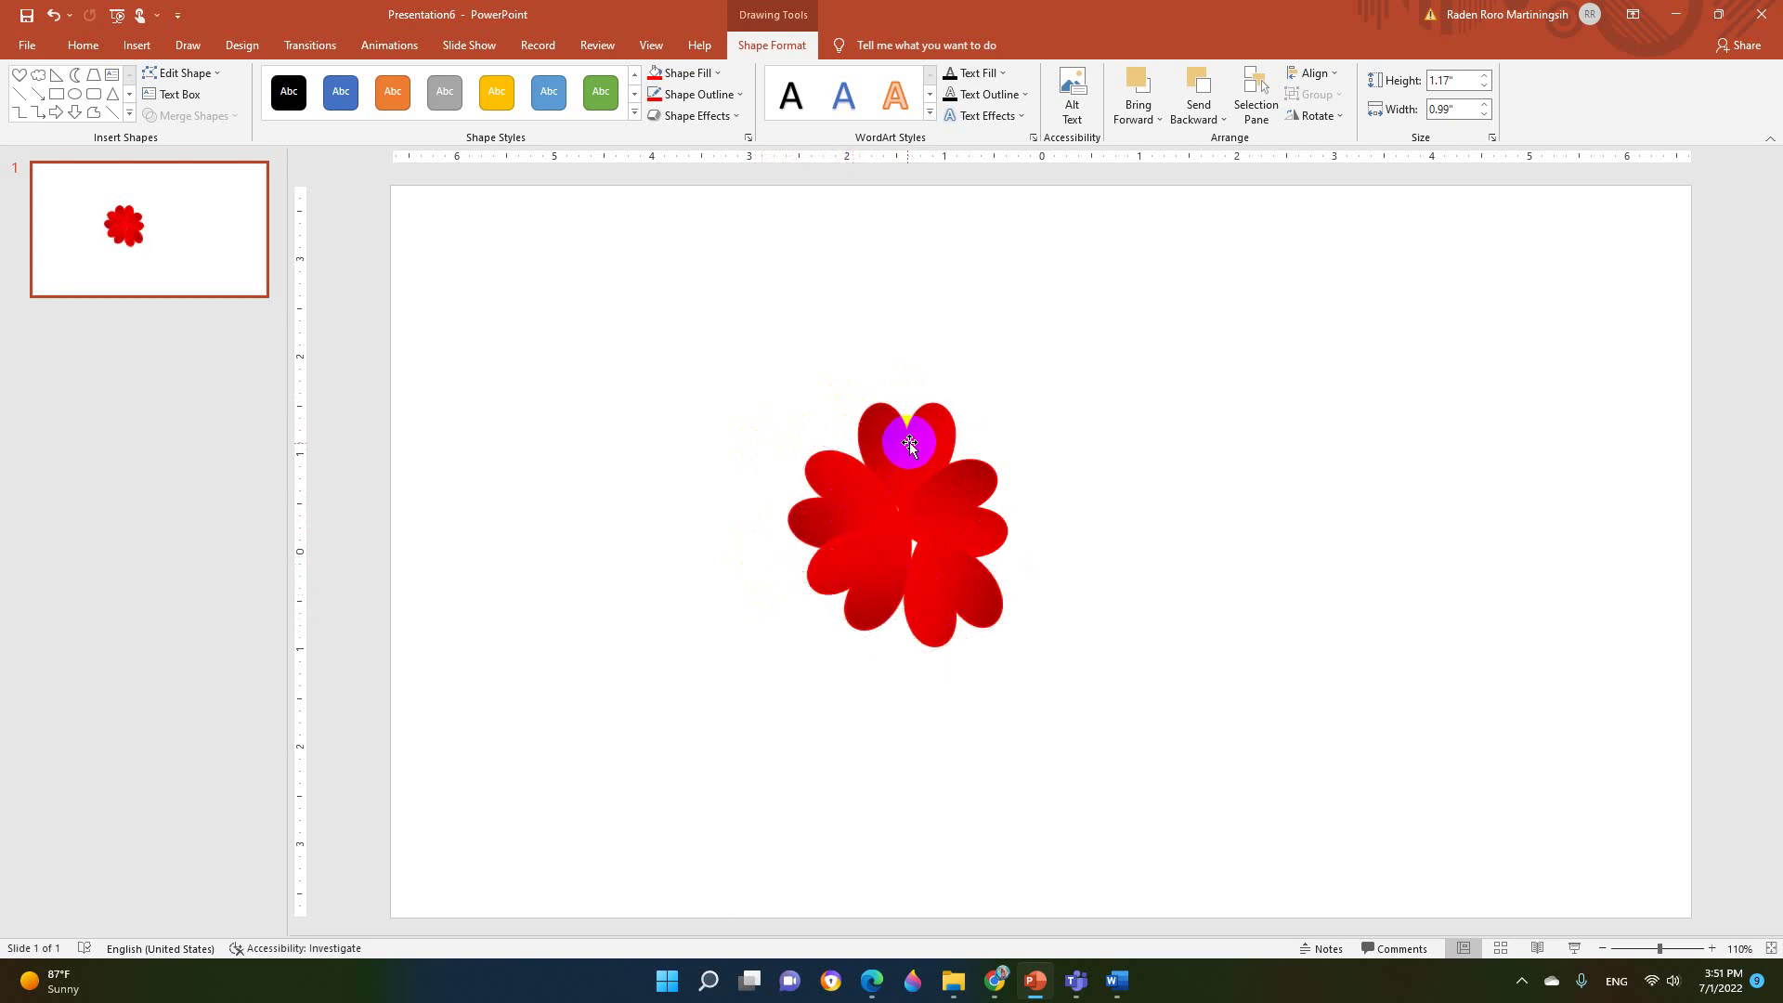
pyautogui.moveTo(957, 501)
pyautogui.mouseDown()
pyautogui.moveTo(997, 502)
pyautogui.moveTo(983, 493)
pyautogui.mouseUp()
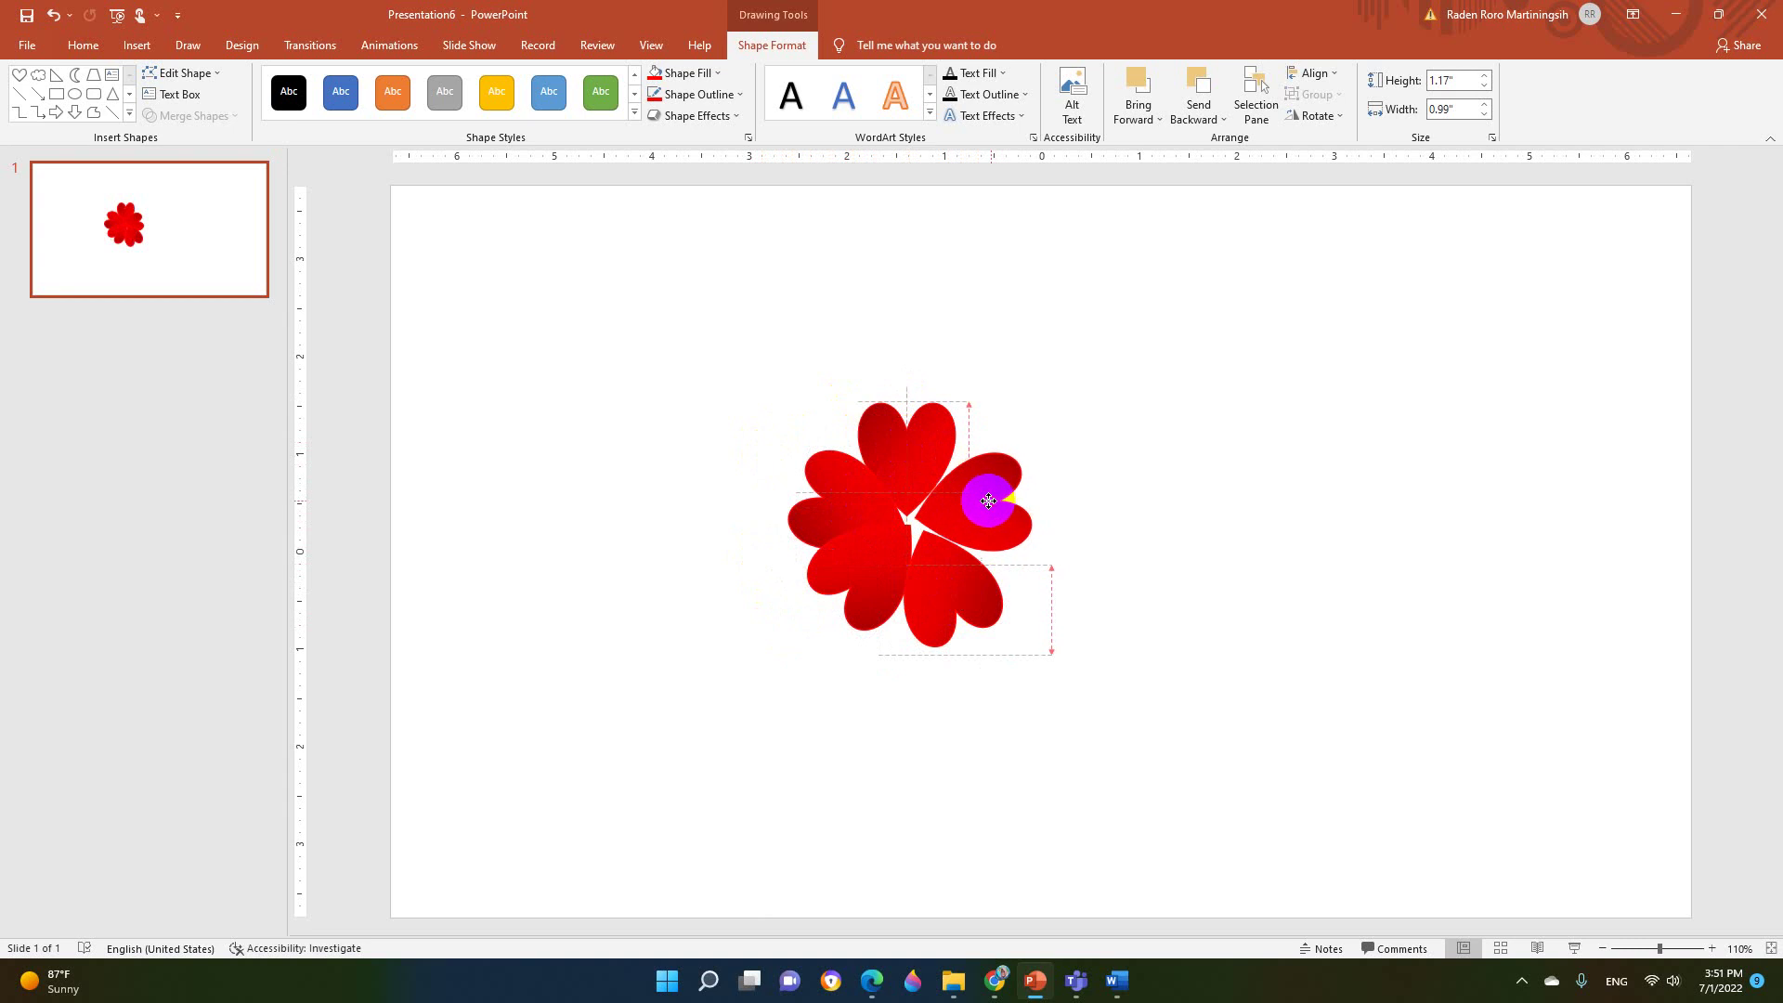
pyautogui.moveTo(939, 597); pyautogui.dragTo(947, 597)
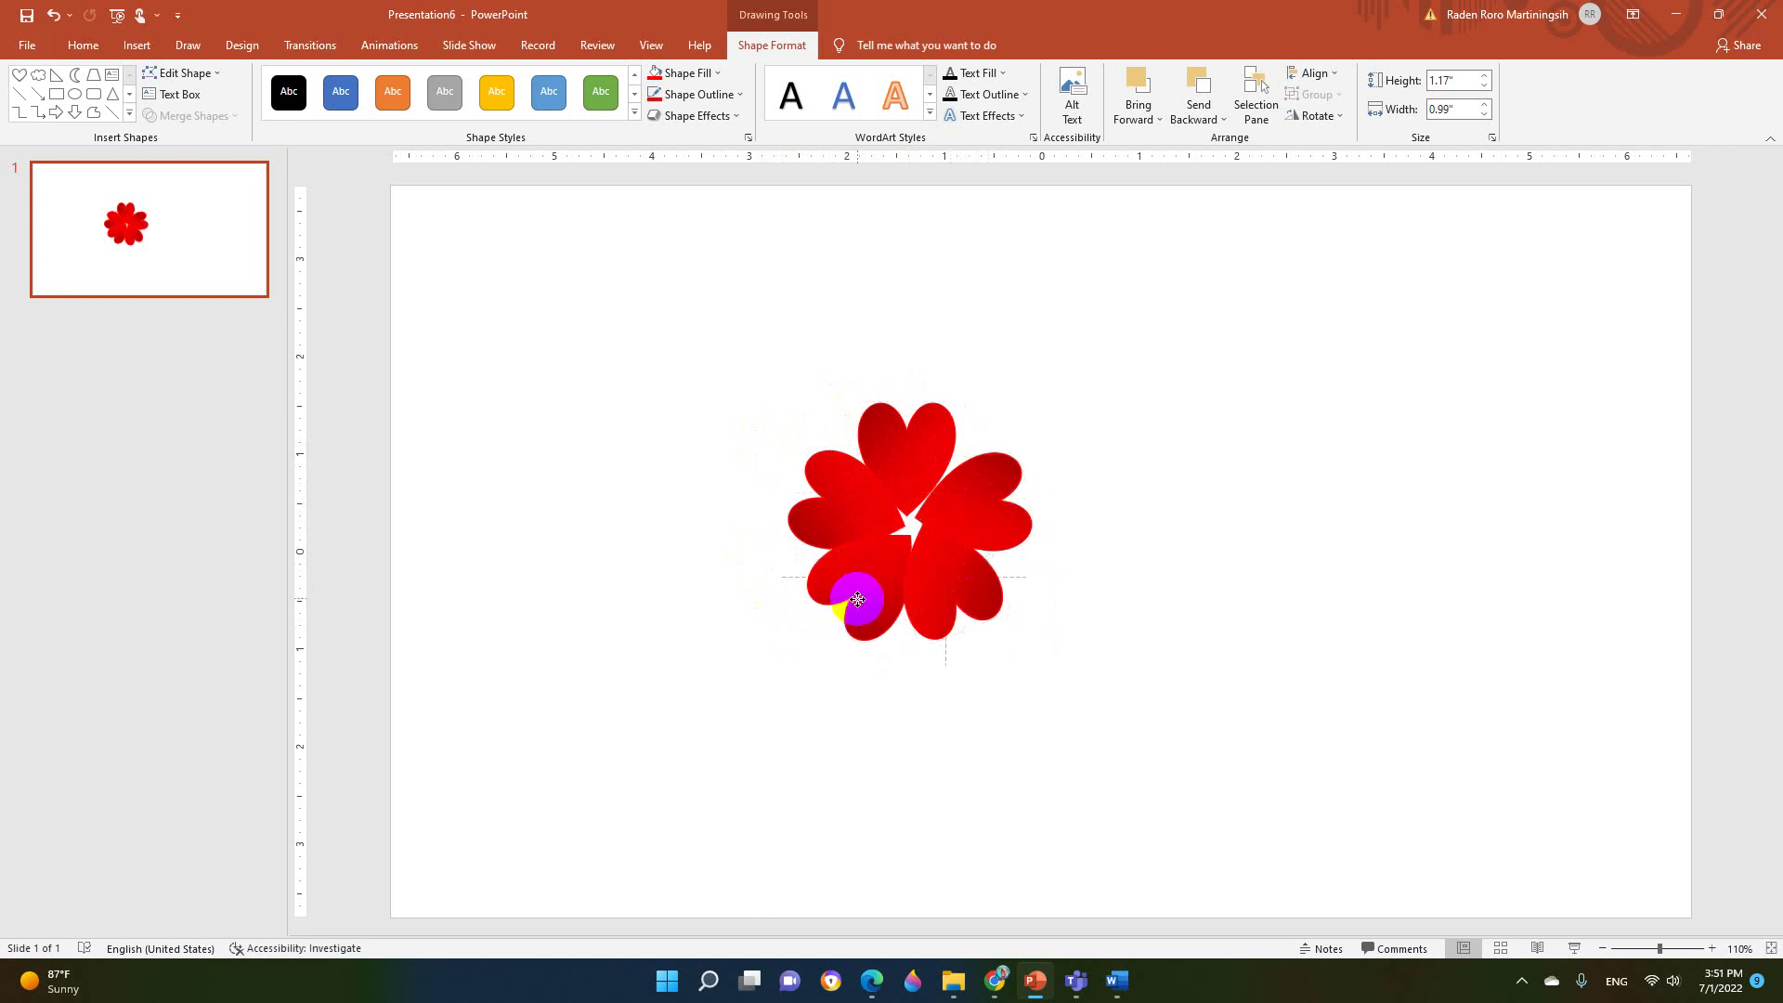
pyautogui.moveTo(828, 509); pyautogui.dragTo(831, 516)
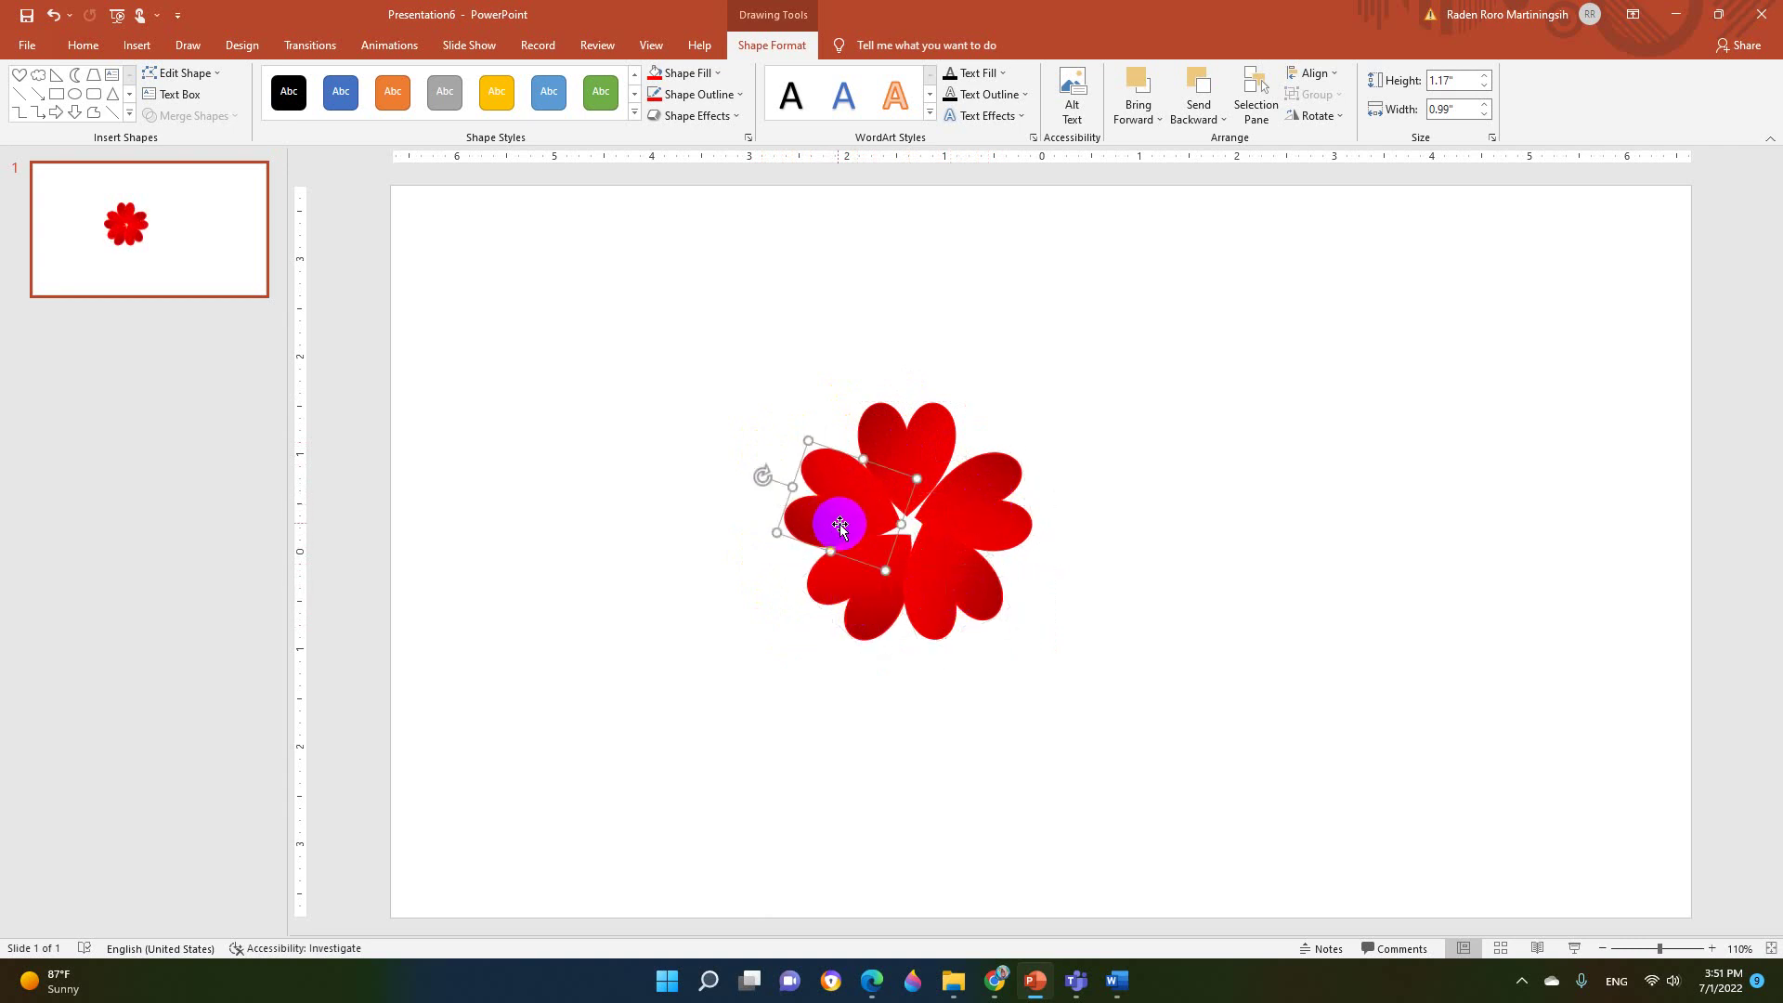
# - Fine-tune the rotation and placement of the lower hearts to complete the ring
pyautogui.click(983, 517)
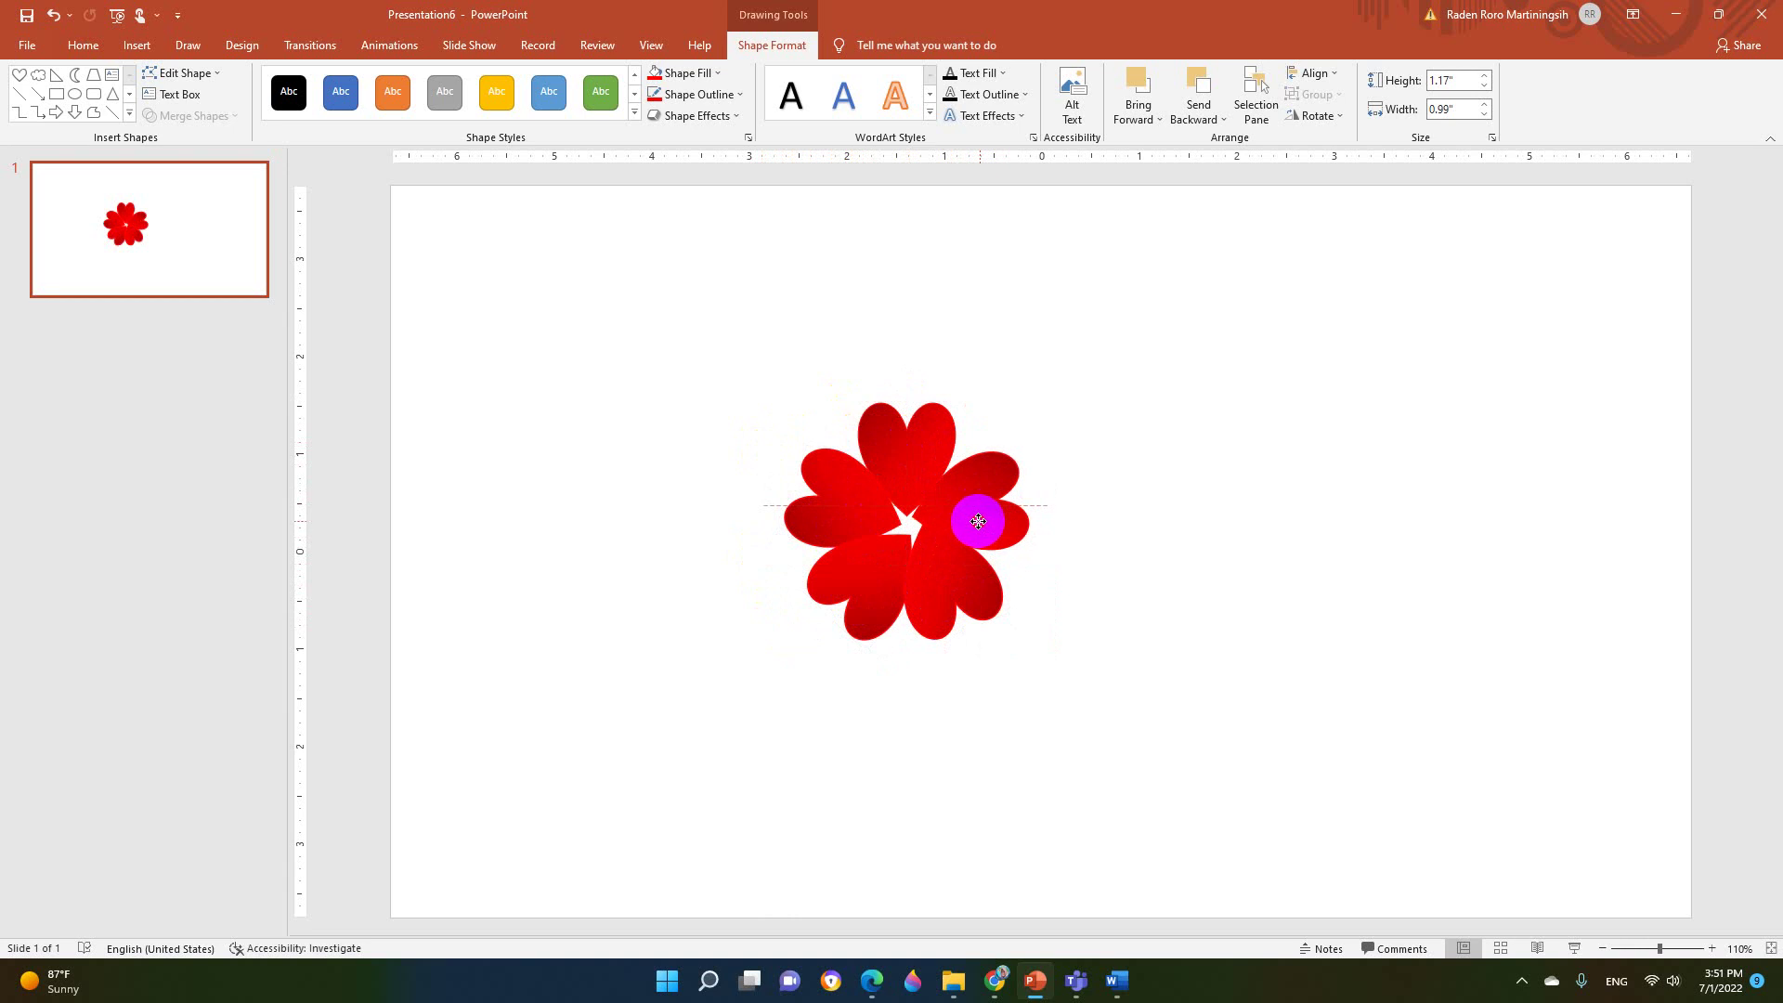
pyautogui.click(971, 571)
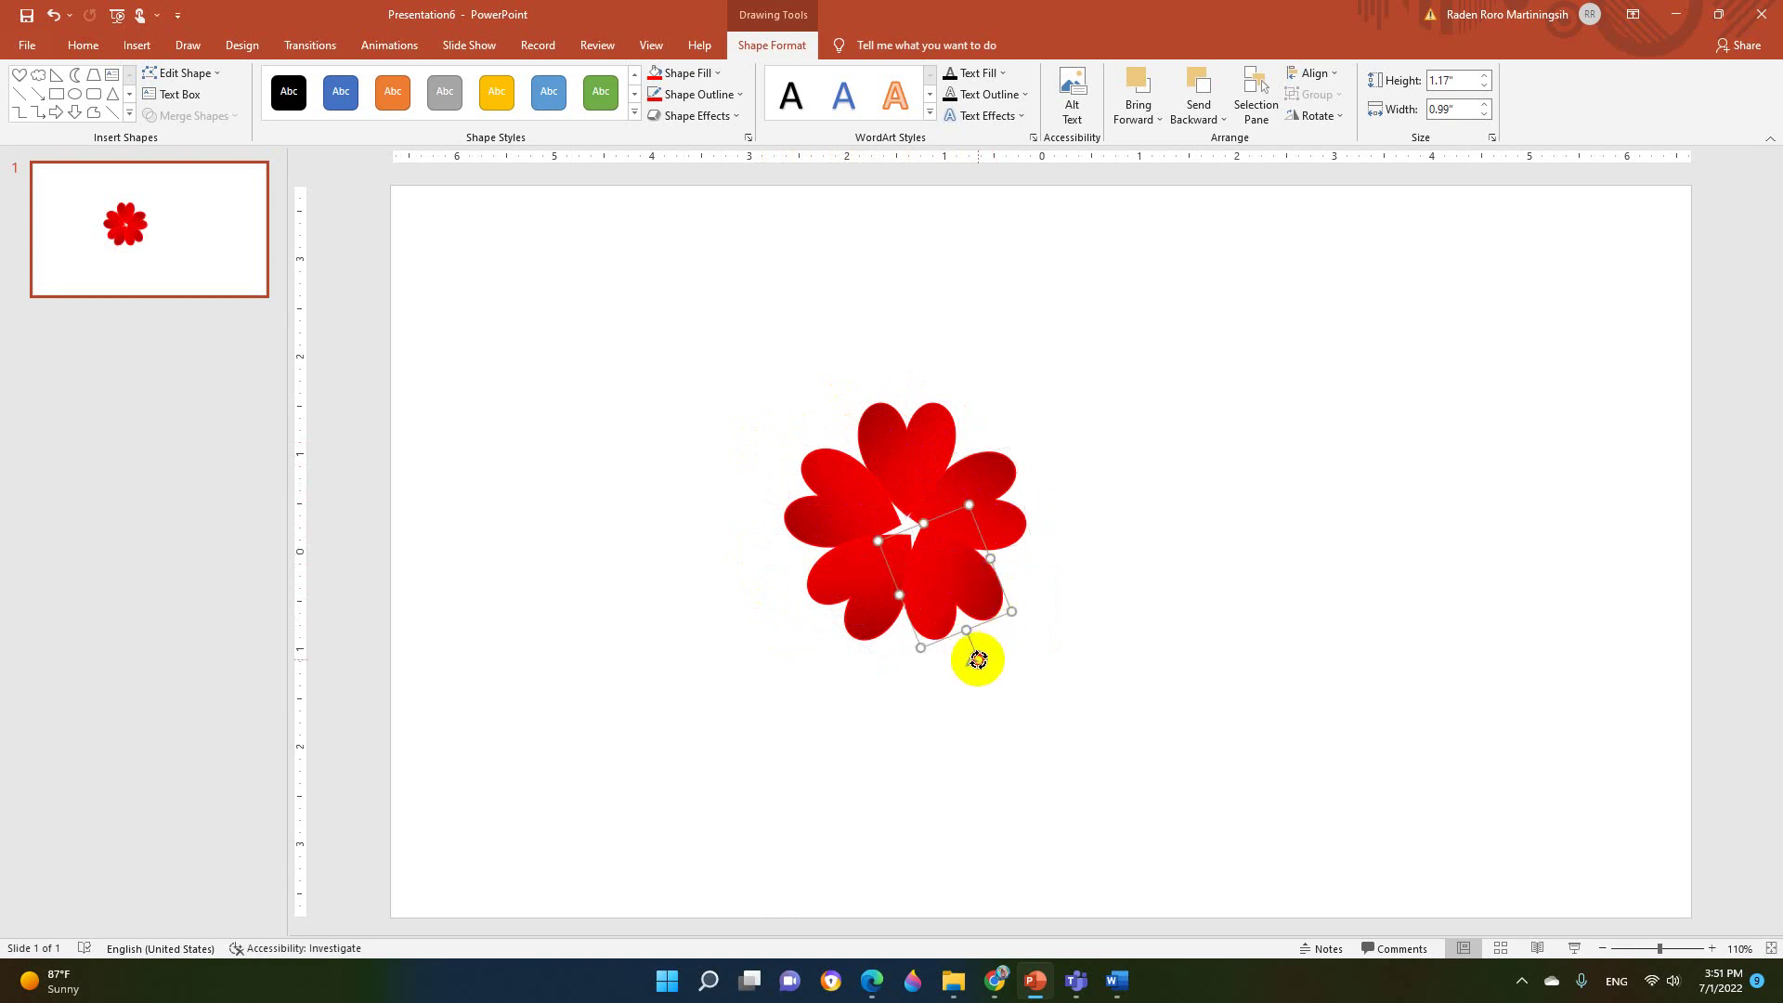
pyautogui.moveTo(978, 660); pyautogui.dragTo(994, 644)
pyautogui.click(852, 630)
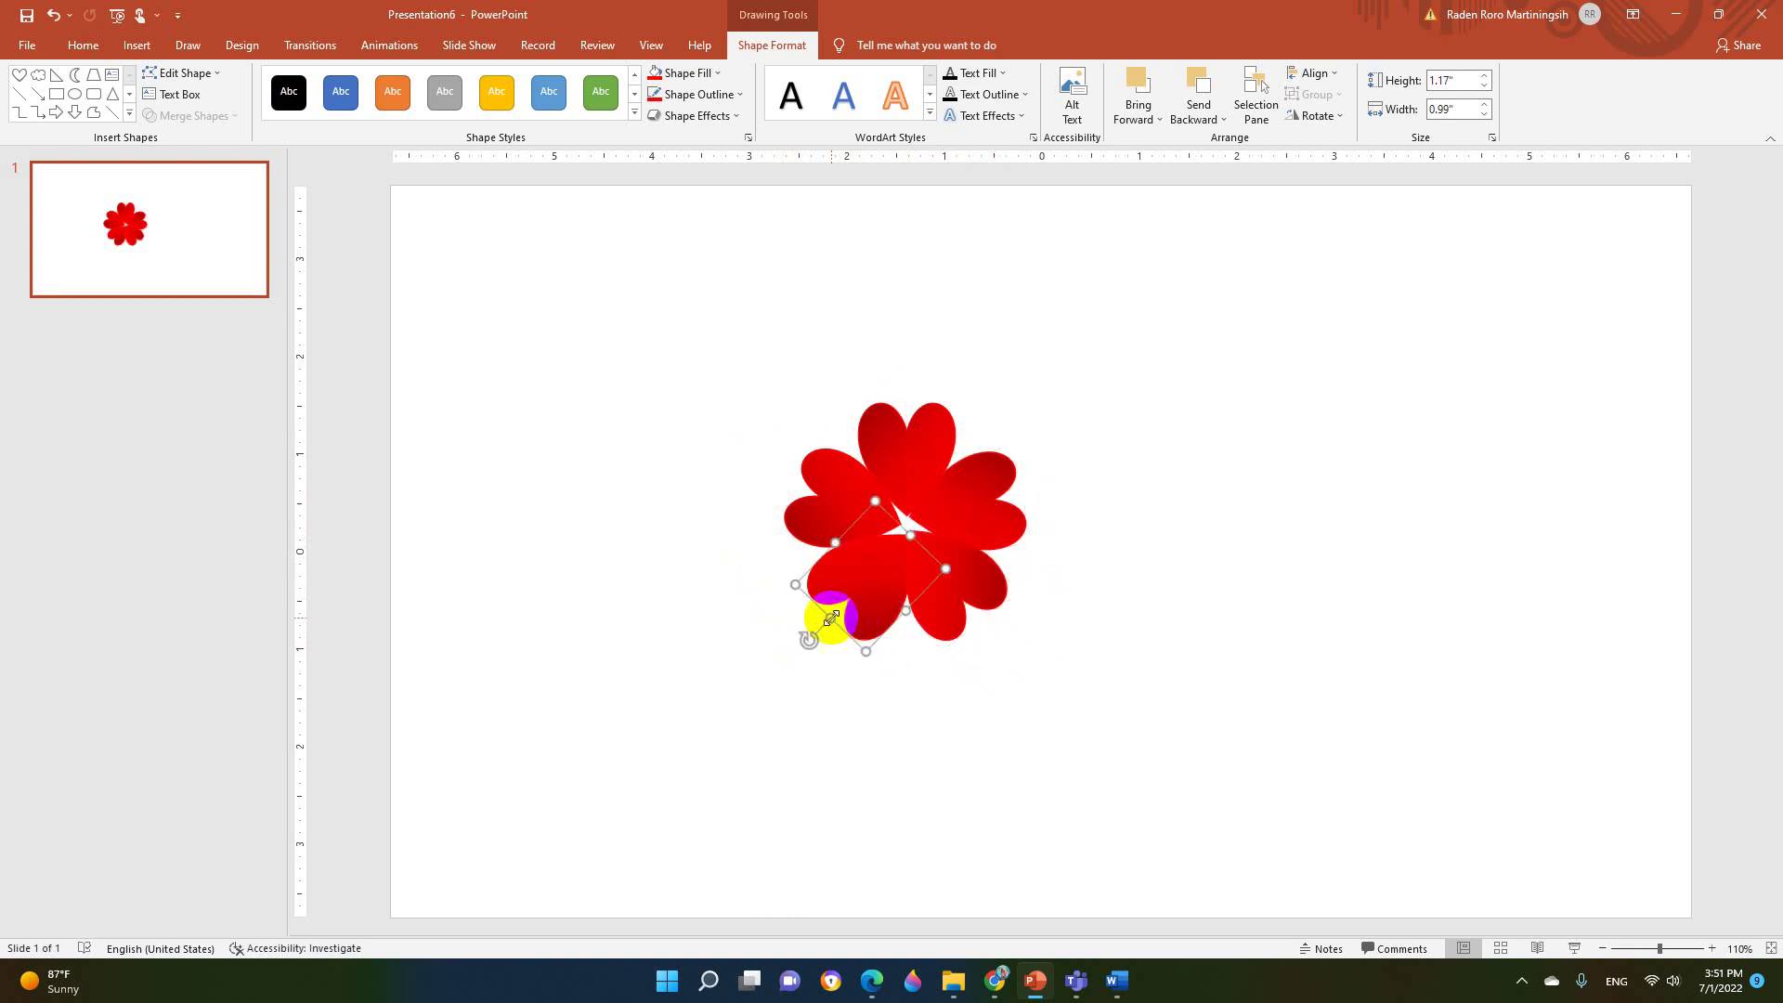
pyautogui.moveTo(808, 639); pyautogui.dragTo(817, 648)
pyautogui.moveTo(856, 590); pyautogui.dragTo(823, 486)
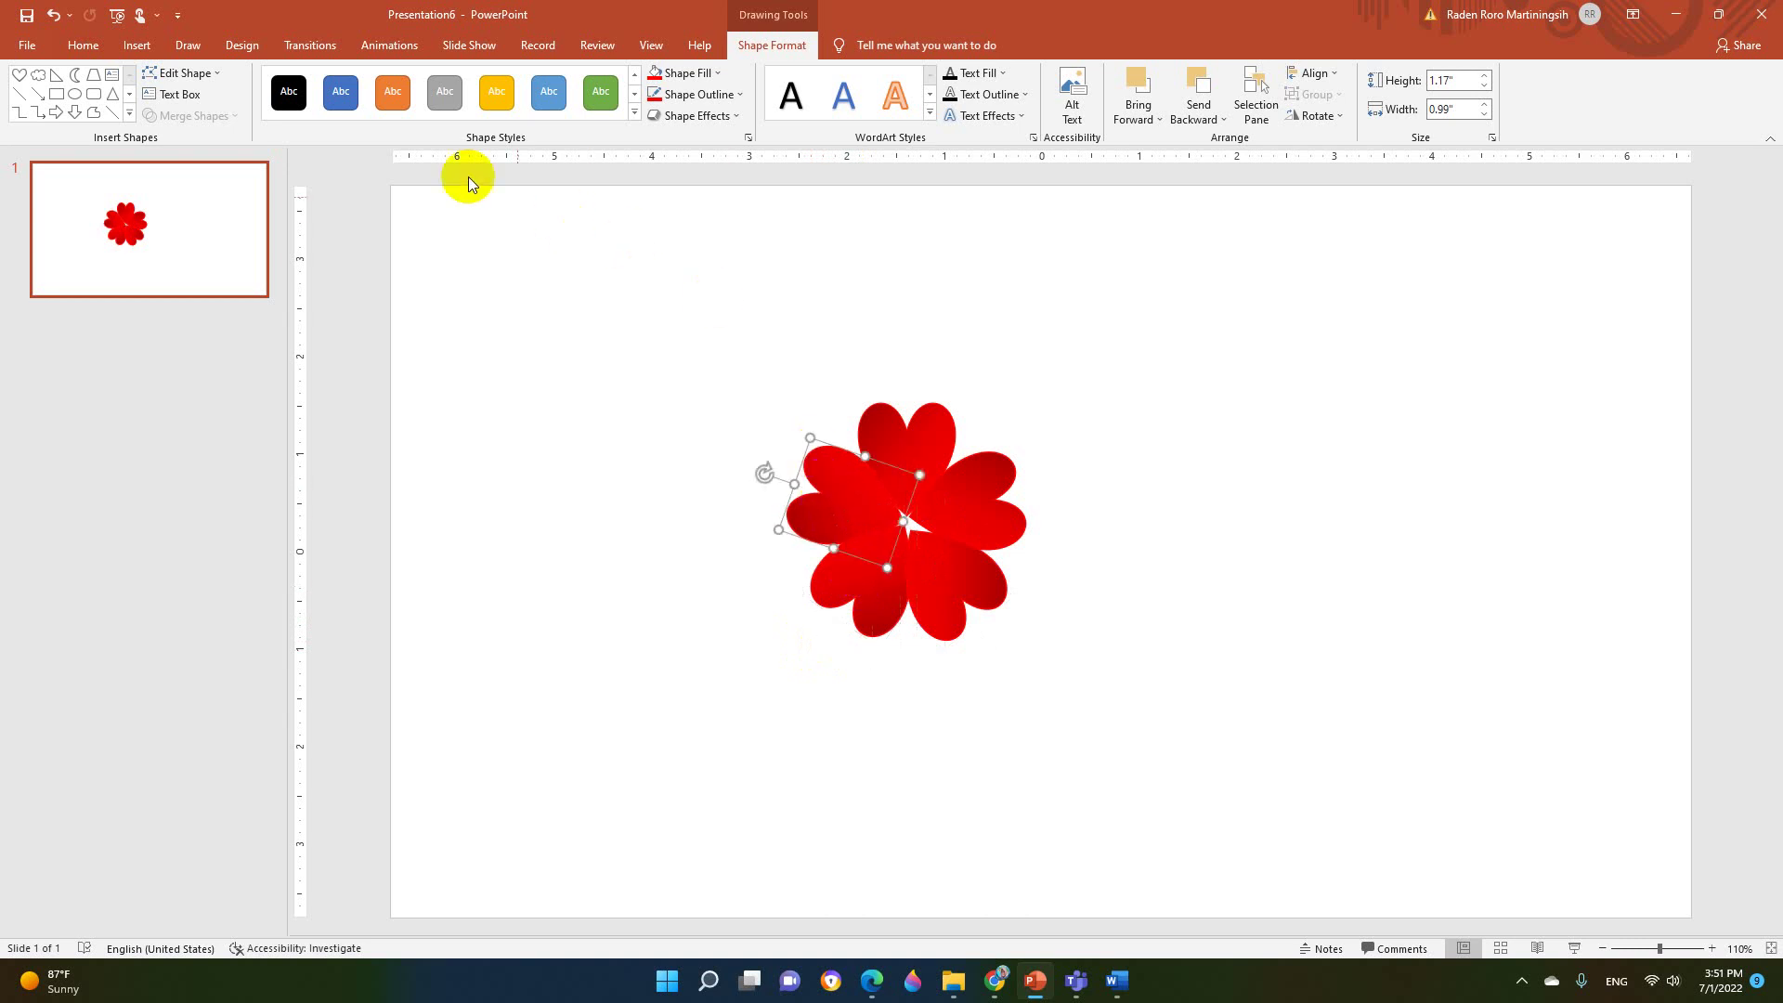
pyautogui.click(130, 37)
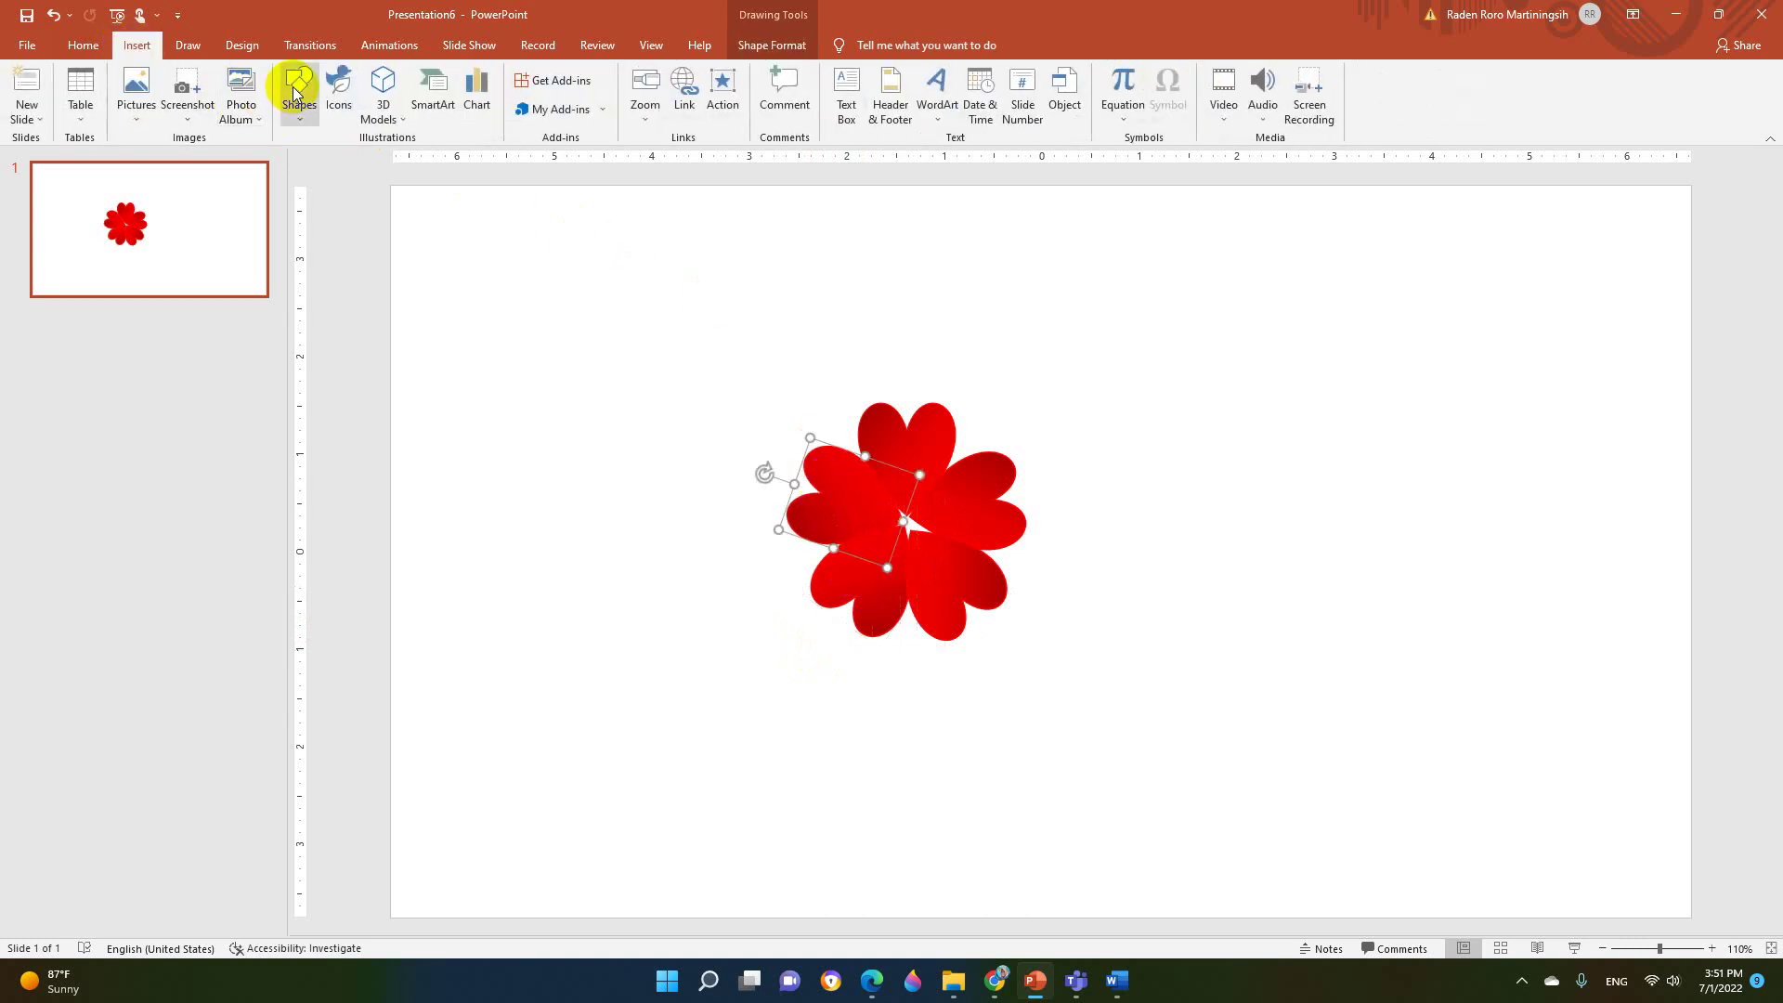
# - Draw a small oval at the flower's centre with gold fill and gold outline
pyautogui.click(299, 93)
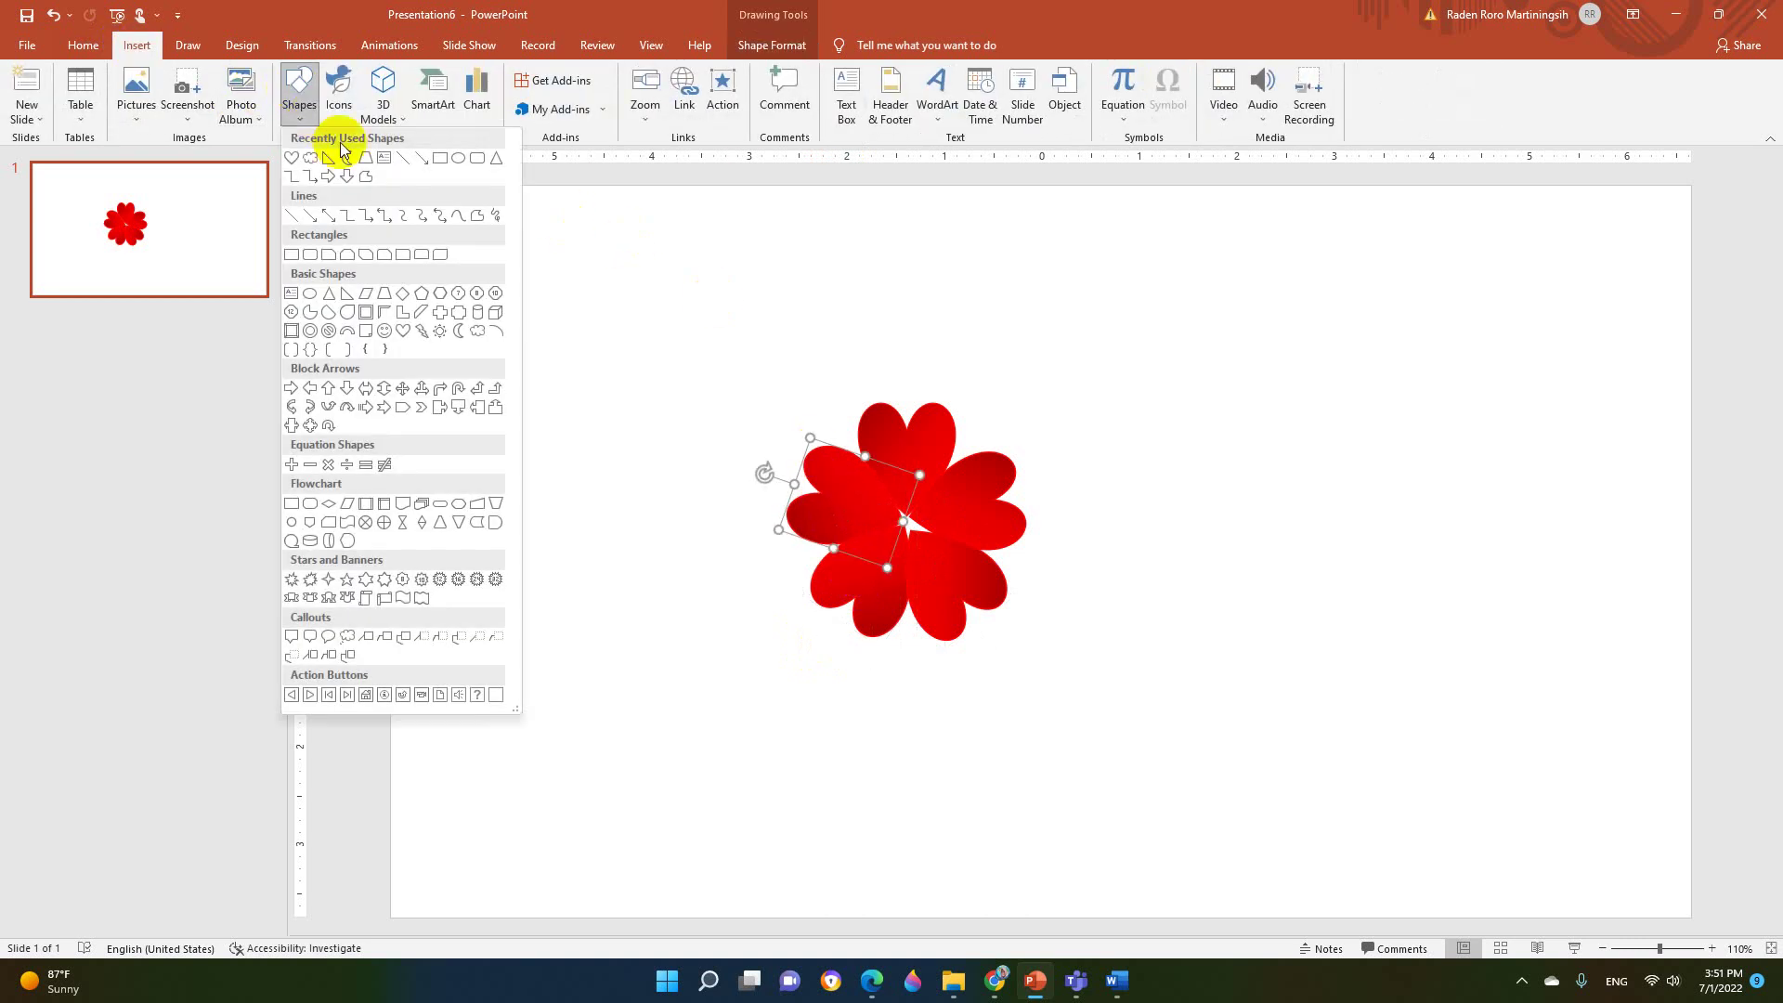
pyautogui.click(307, 299)
pyautogui.moveTo(876, 510)
pyautogui.mouseDown()
pyautogui.moveTo(941, 553)
pyautogui.moveTo(925, 553)
pyautogui.mouseUp()
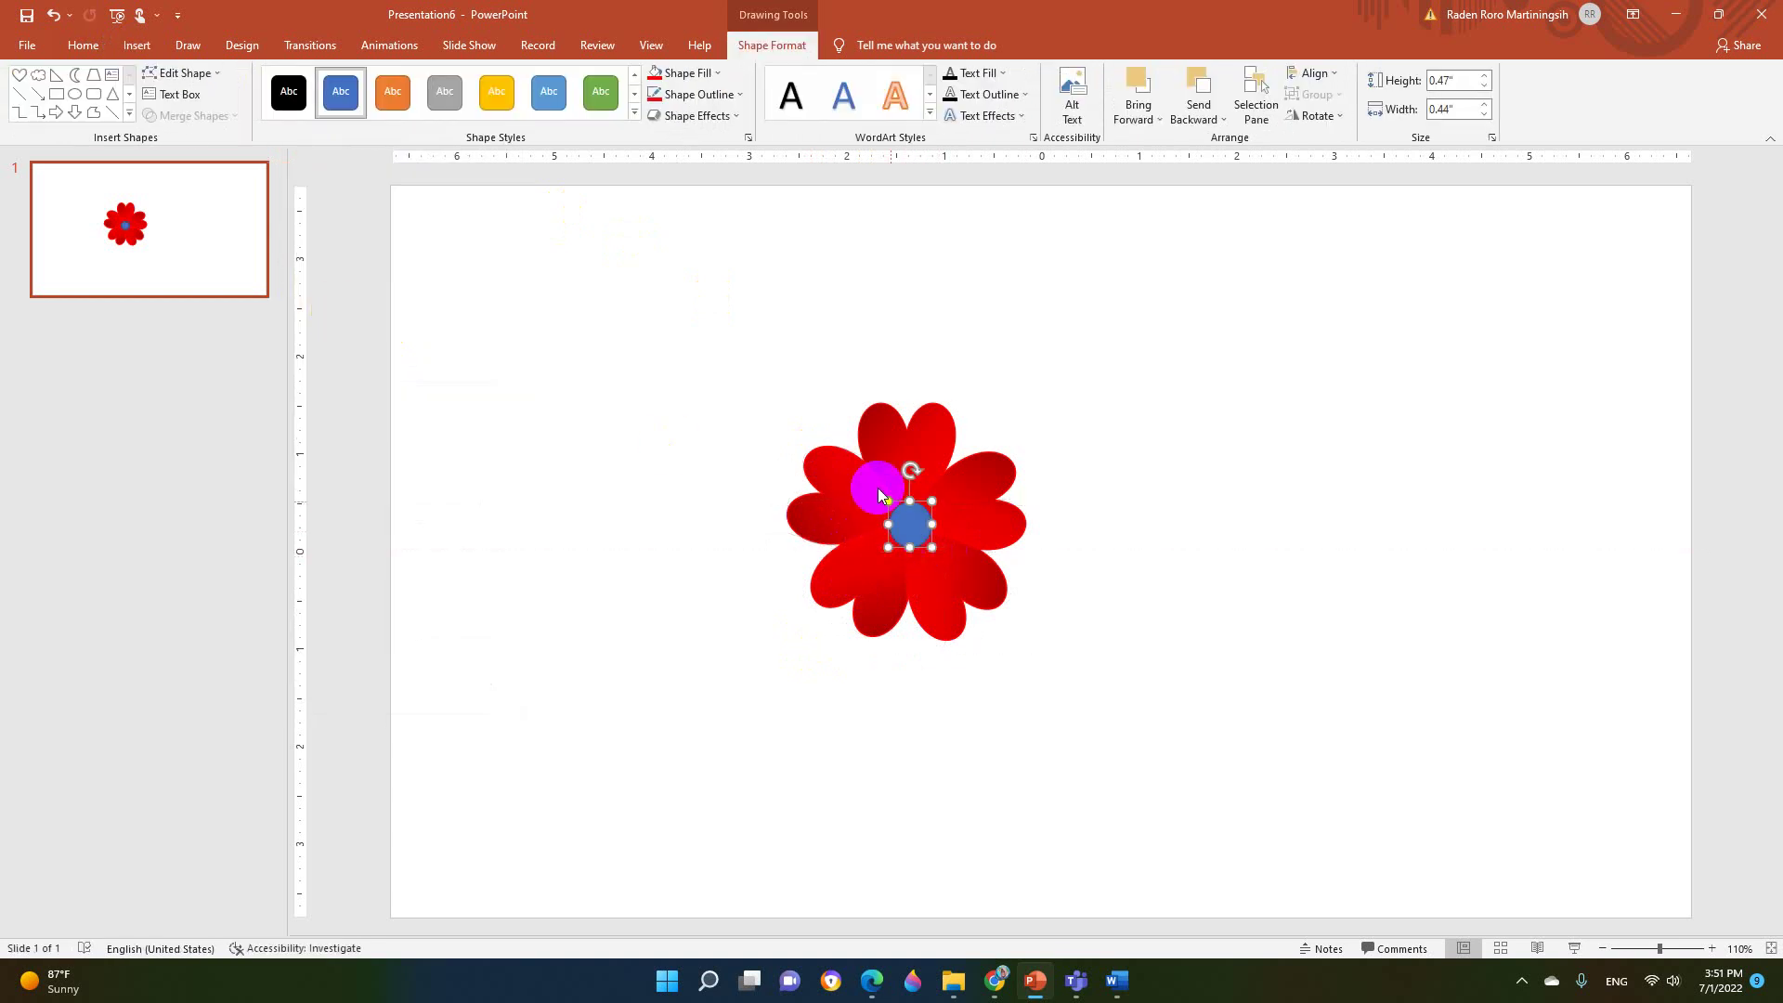
pyautogui.click(687, 73)
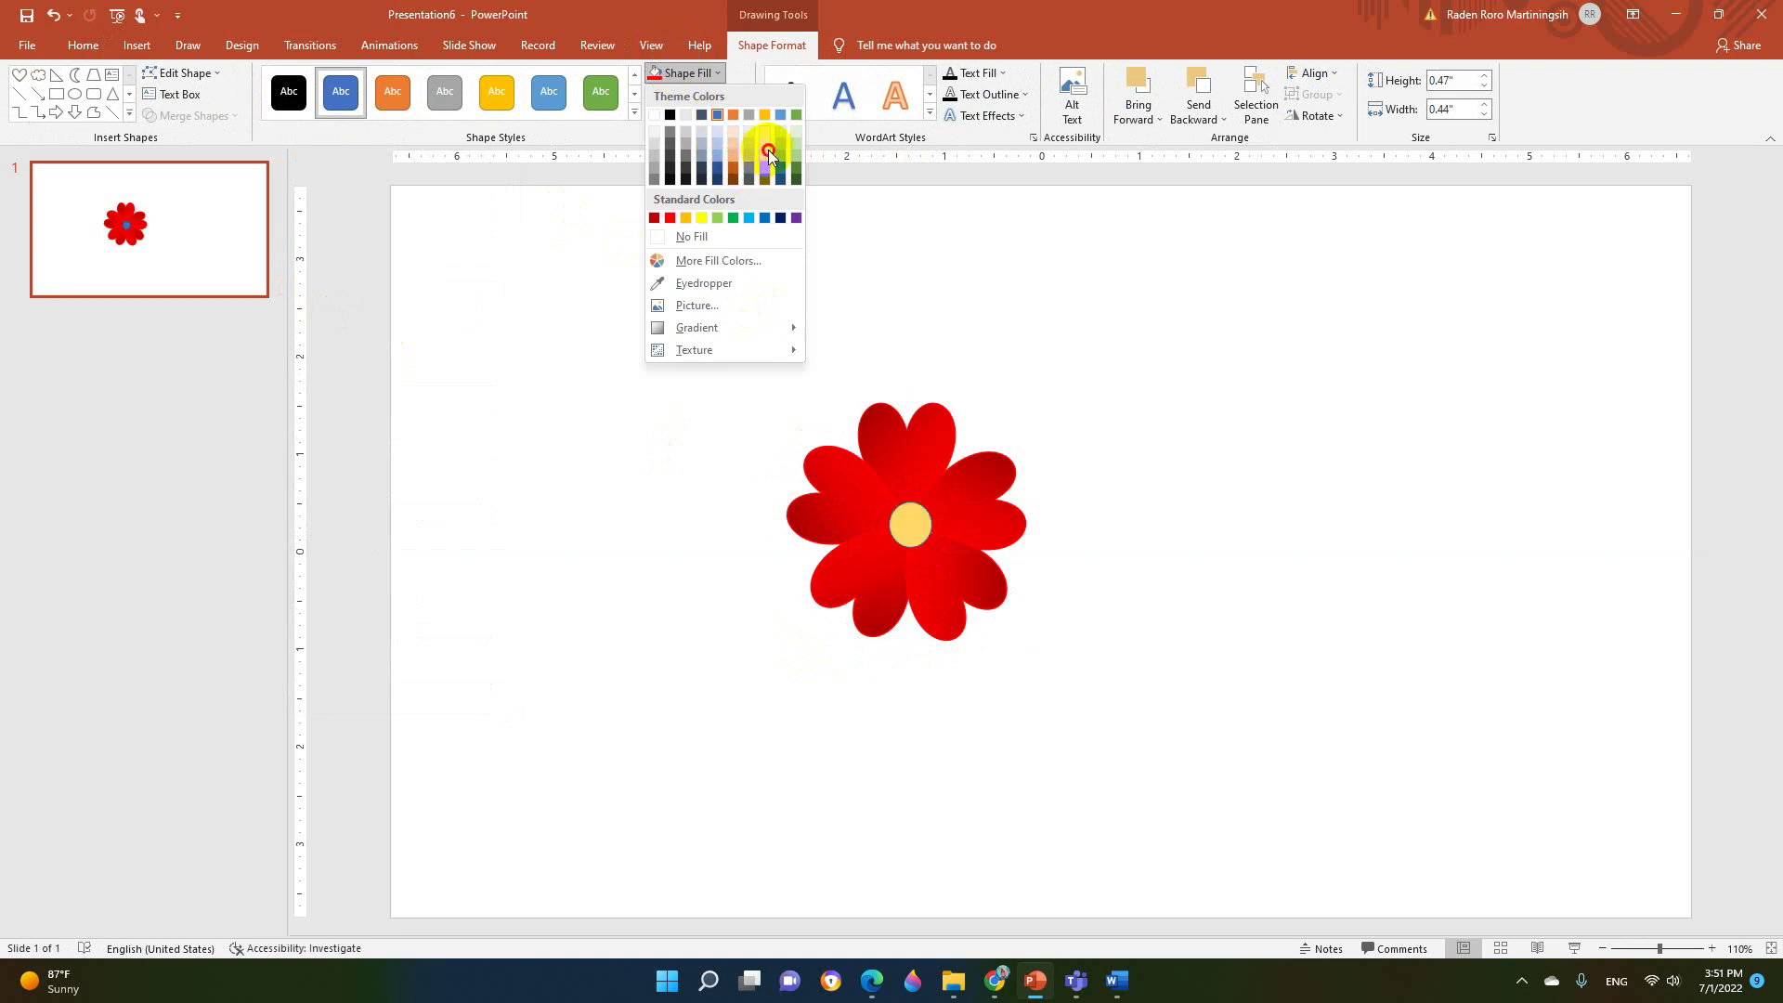
pyautogui.click(763, 154)
pyautogui.click(702, 97)
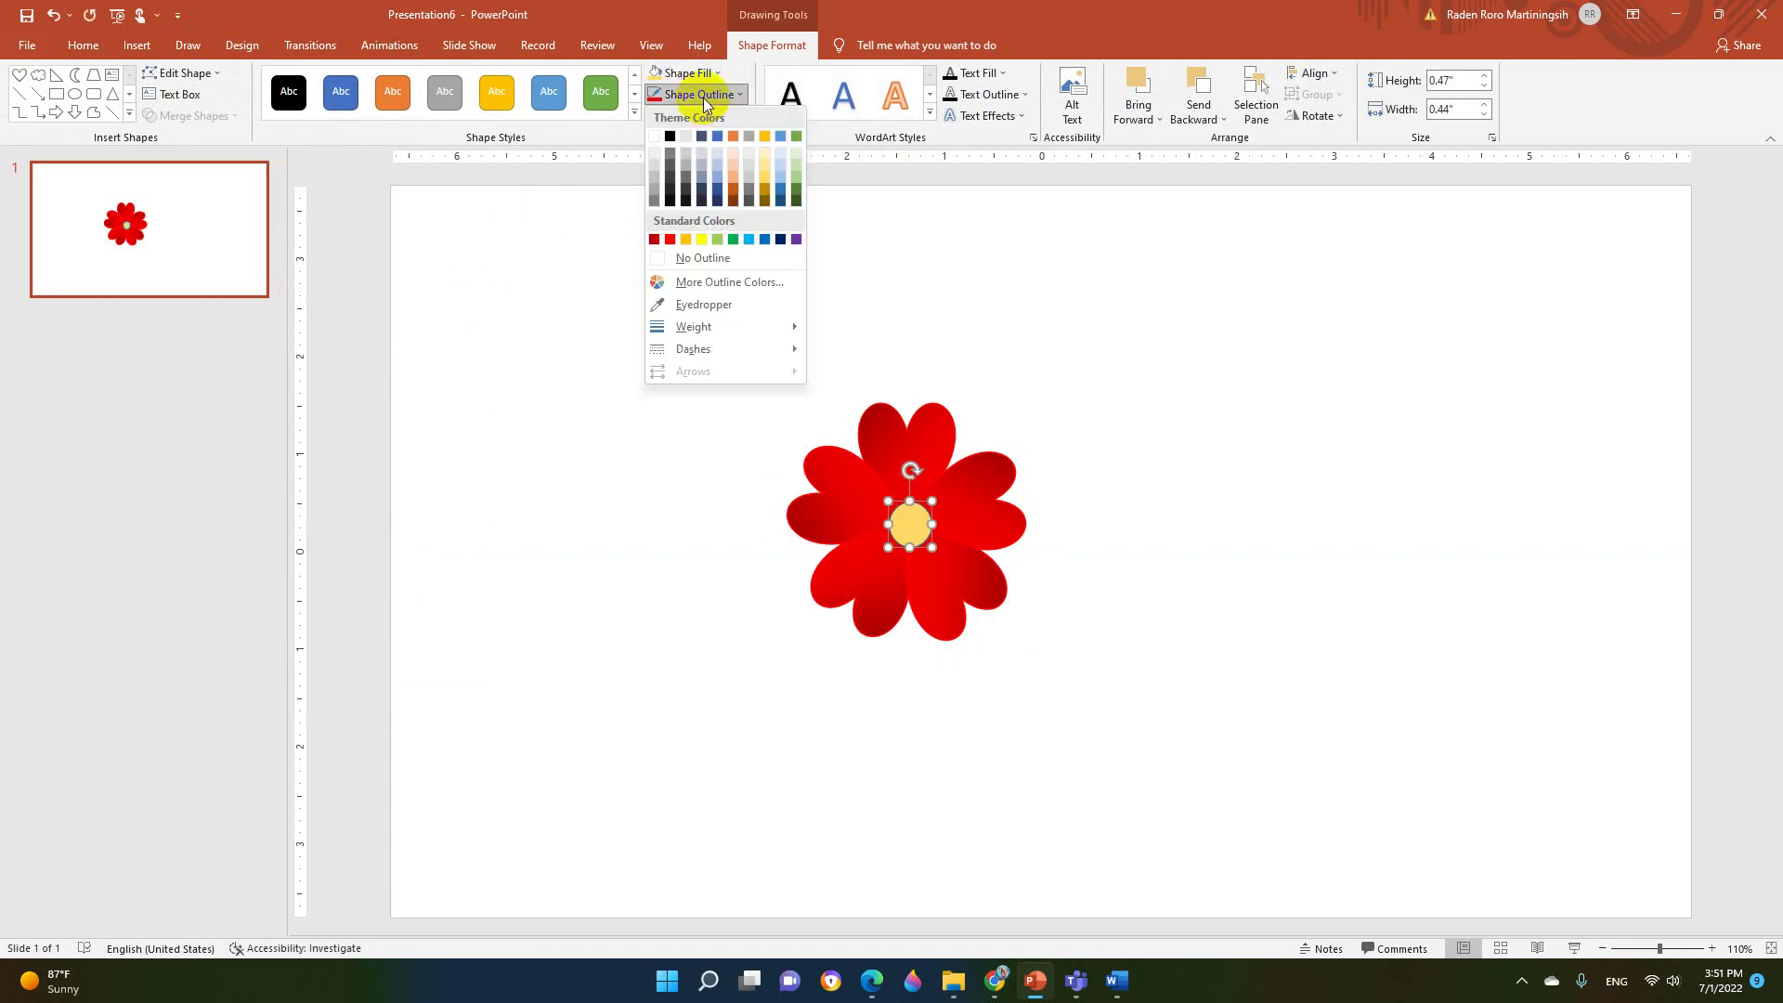
pyautogui.click(754, 164)
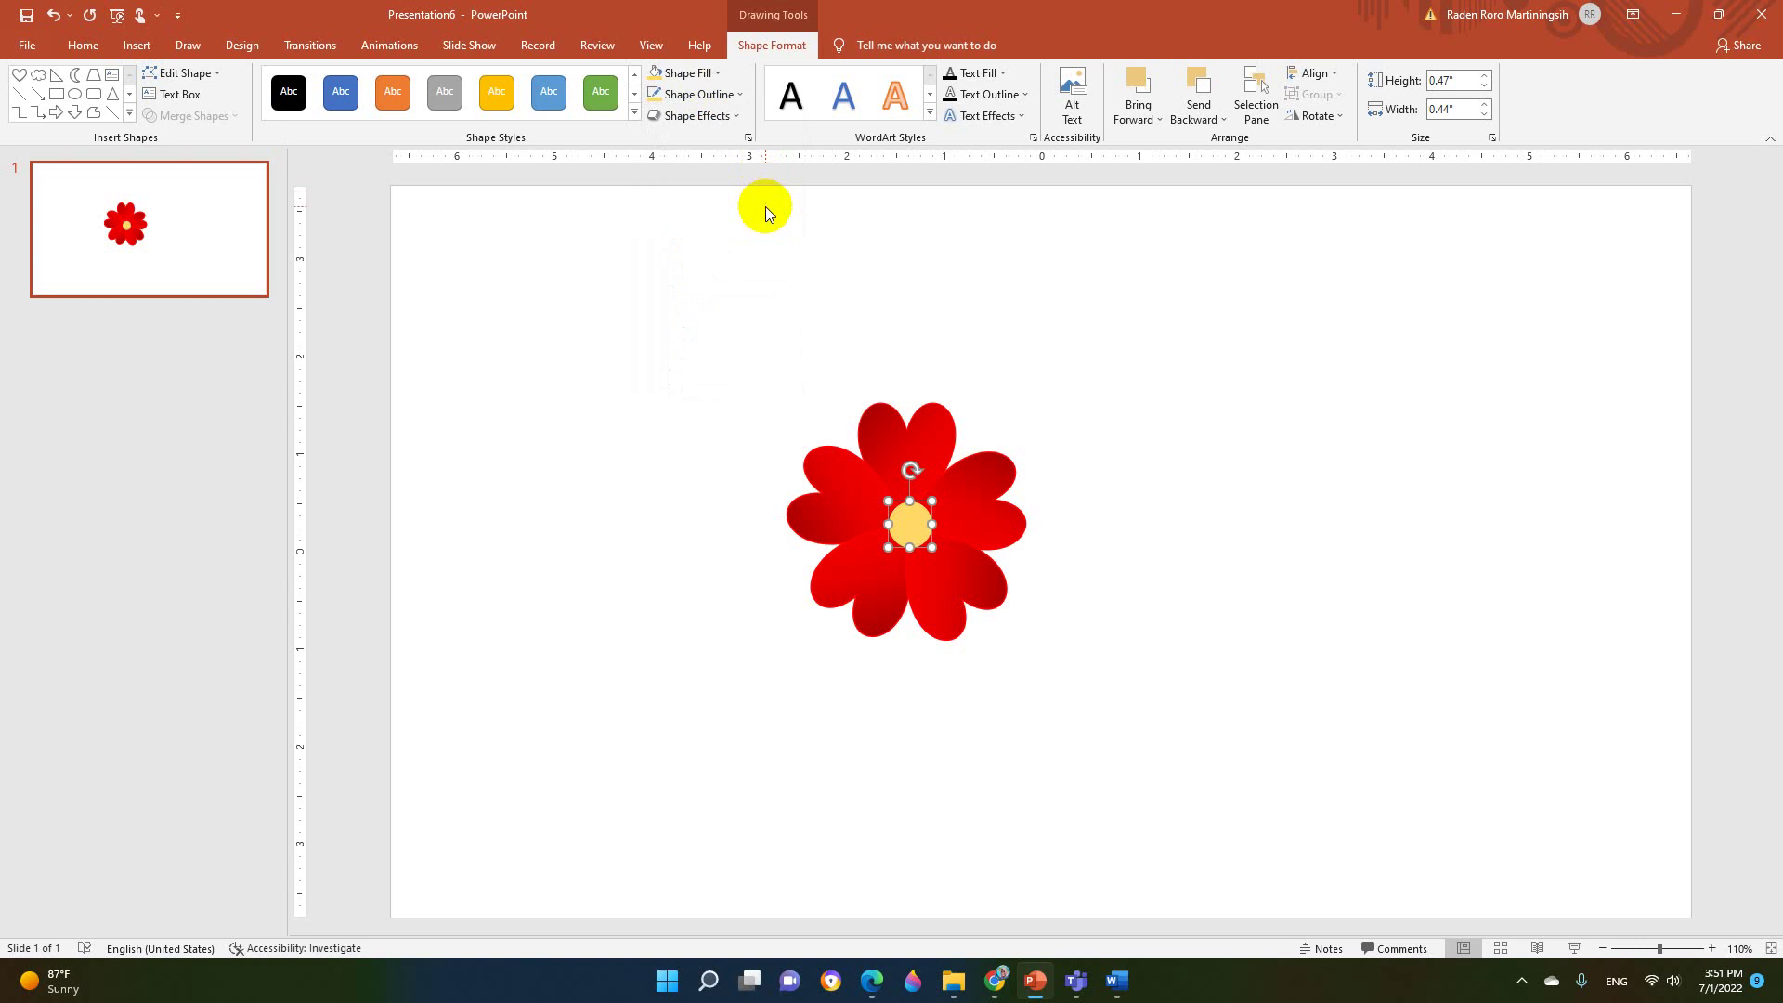
# - Group all petals with the centre, shrink to about 1.16 × 1.12 inches, and move up-left
pyautogui.hotkey('ctrl', 'a')
pyautogui.click(1323, 97)
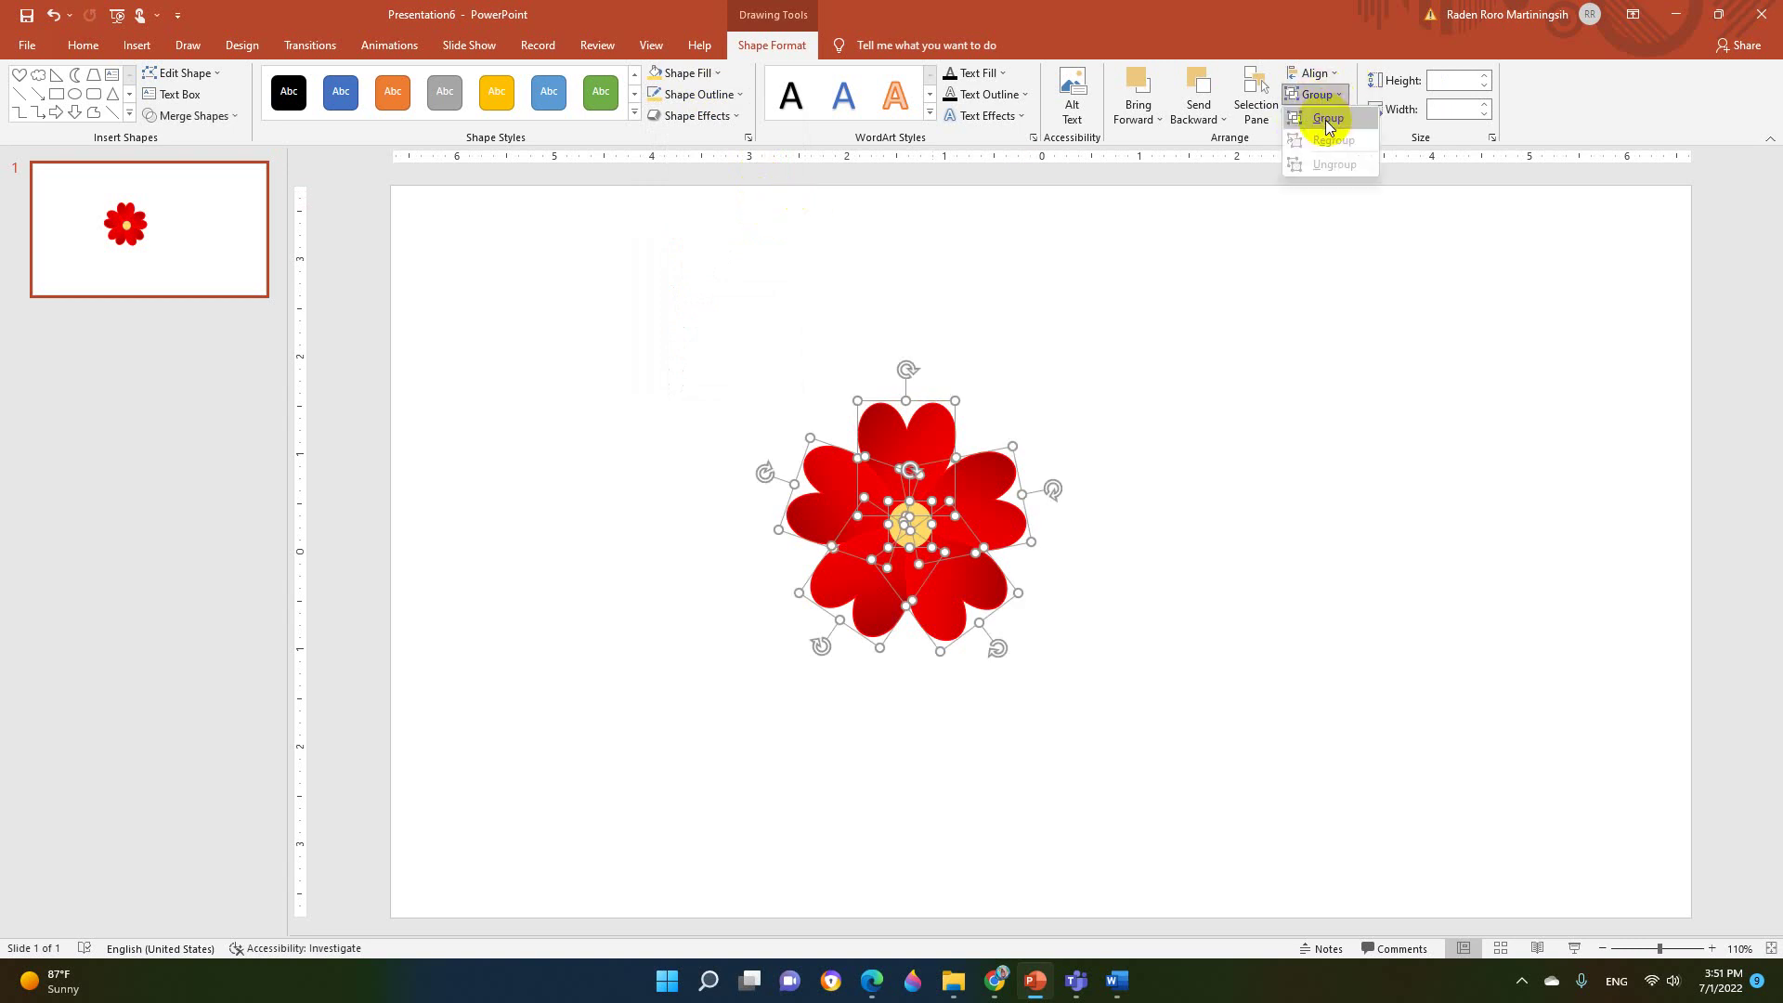
pyautogui.click(1312, 115)
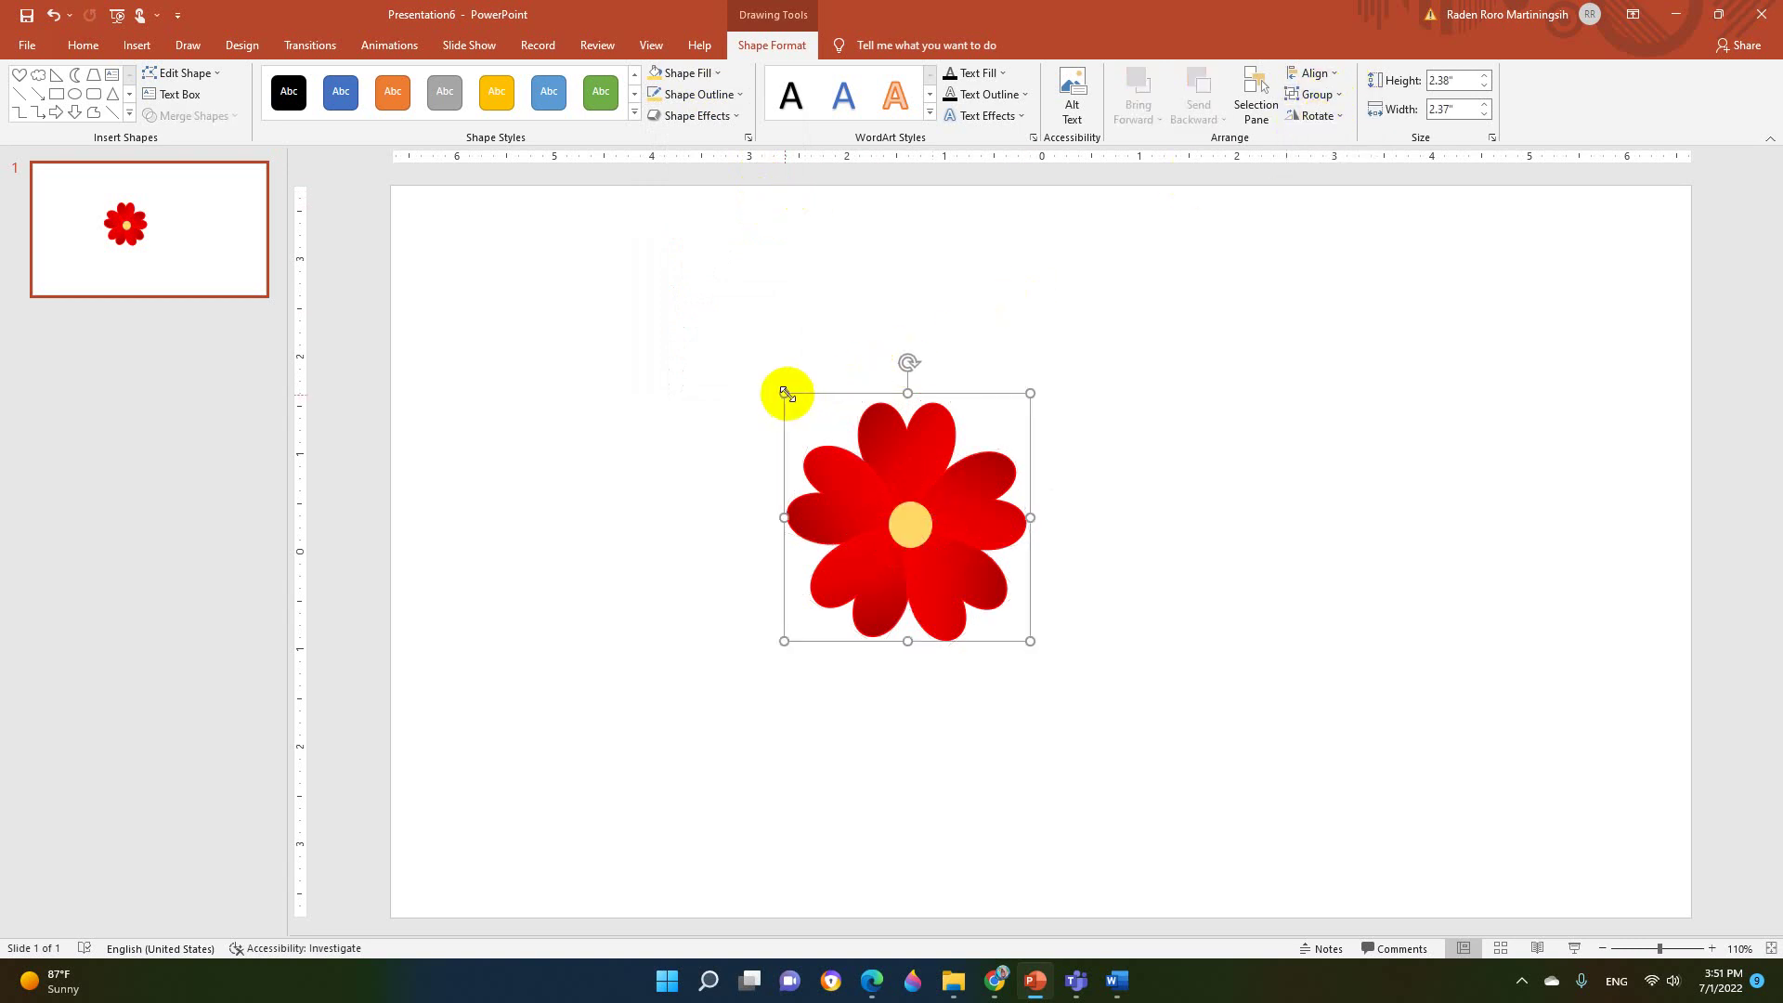
pyautogui.moveTo(783, 392); pyautogui.dragTo(906, 513)
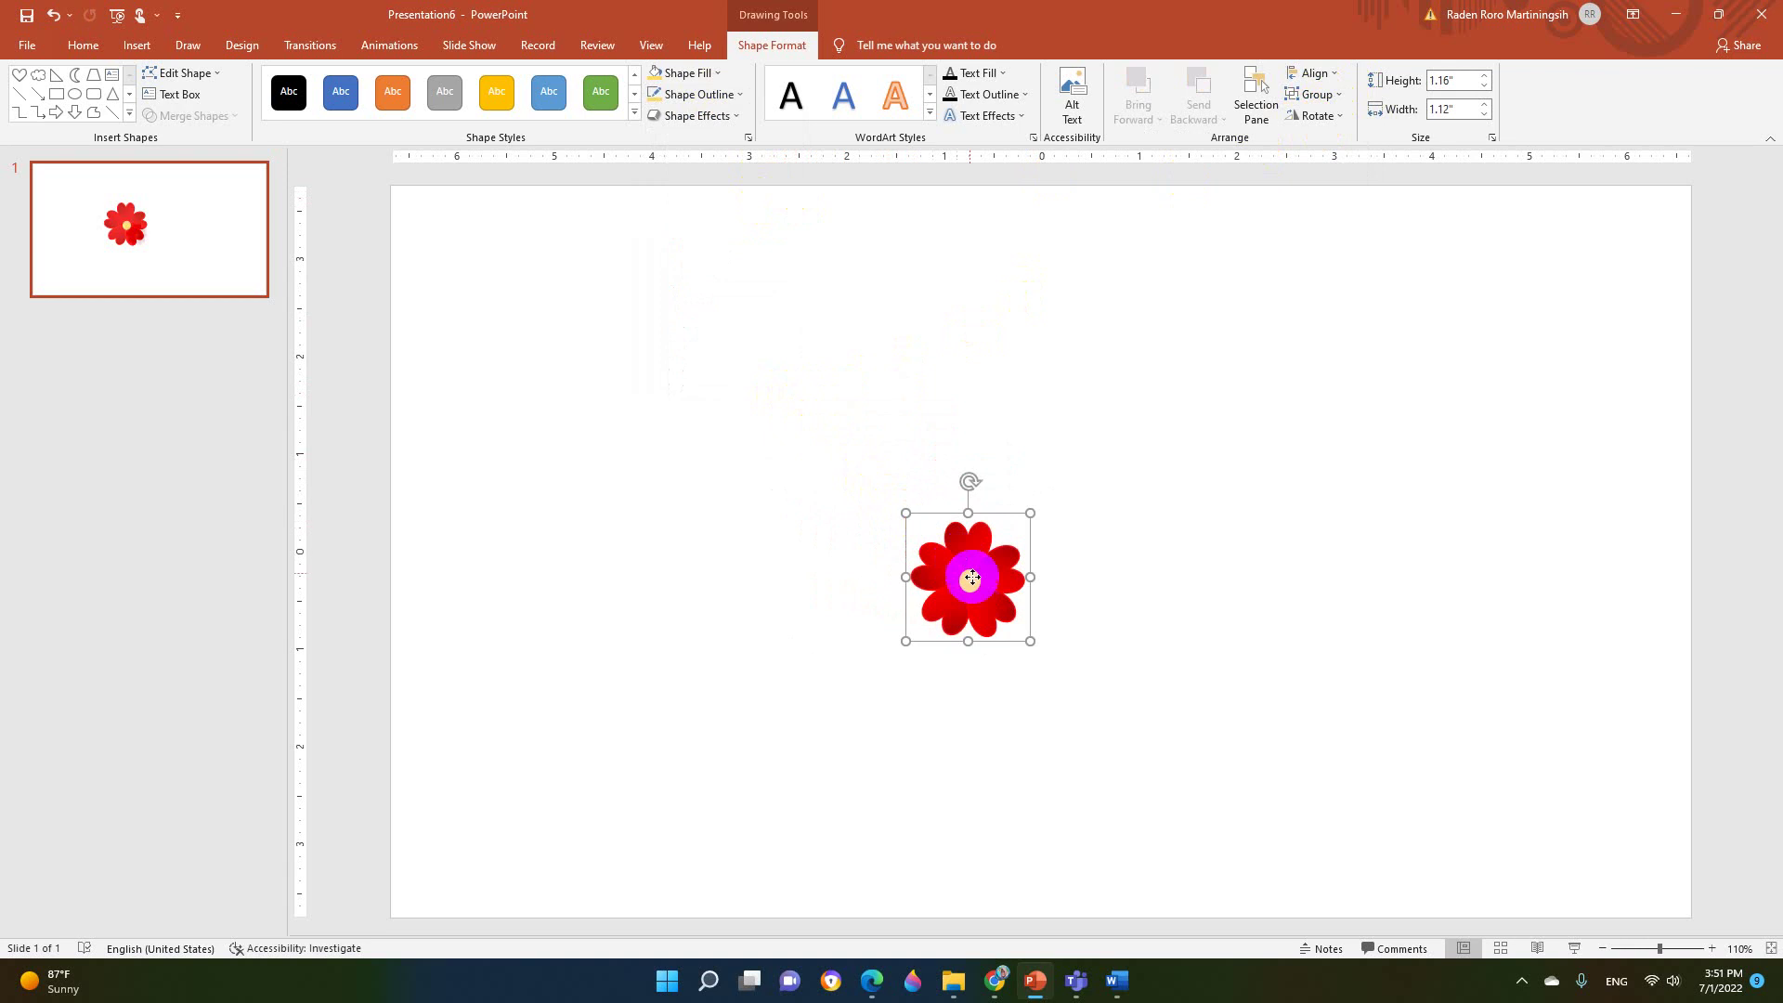
pyautogui.moveTo(971, 577); pyautogui.dragTo(919, 465)
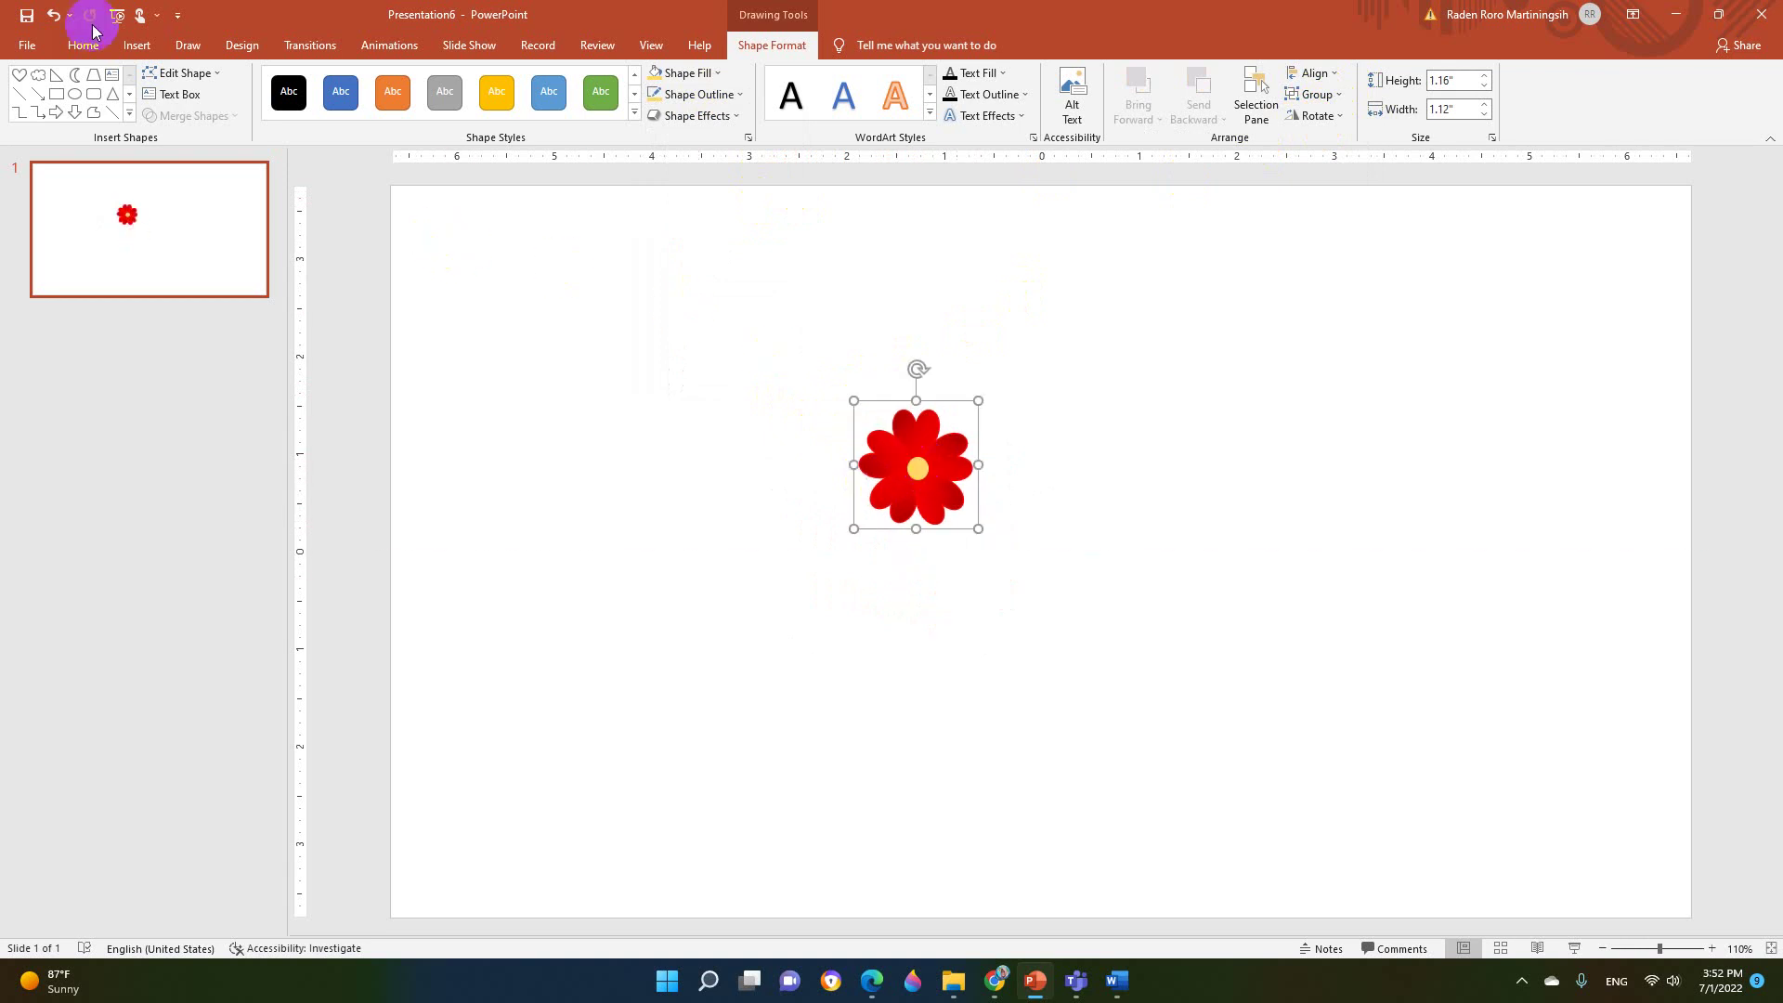
# - Draw a moon shape on the left, thin it into an arc, fill green, remove outline
pyautogui.click(134, 46)
pyautogui.click(299, 93)
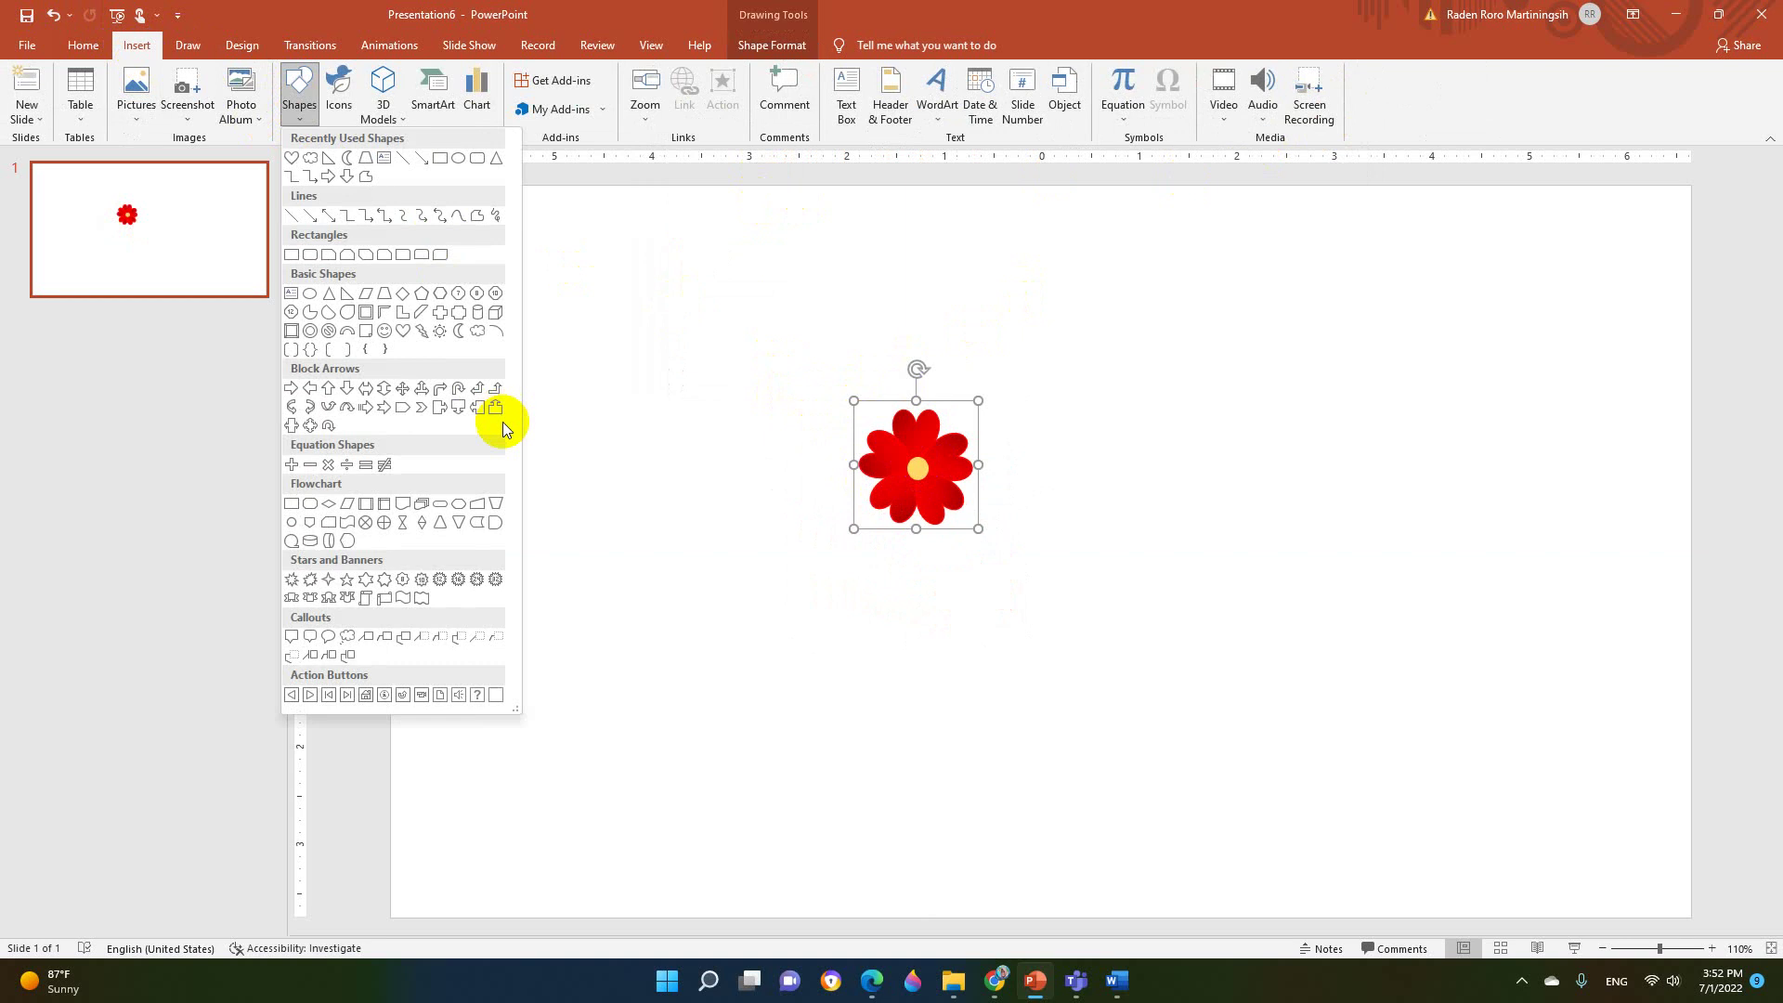
pyautogui.click(458, 329)
pyautogui.moveTo(463, 485)
pyautogui.mouseDown()
pyautogui.moveTo(469, 610)
pyautogui.moveTo(558, 838)
pyautogui.mouseUp()
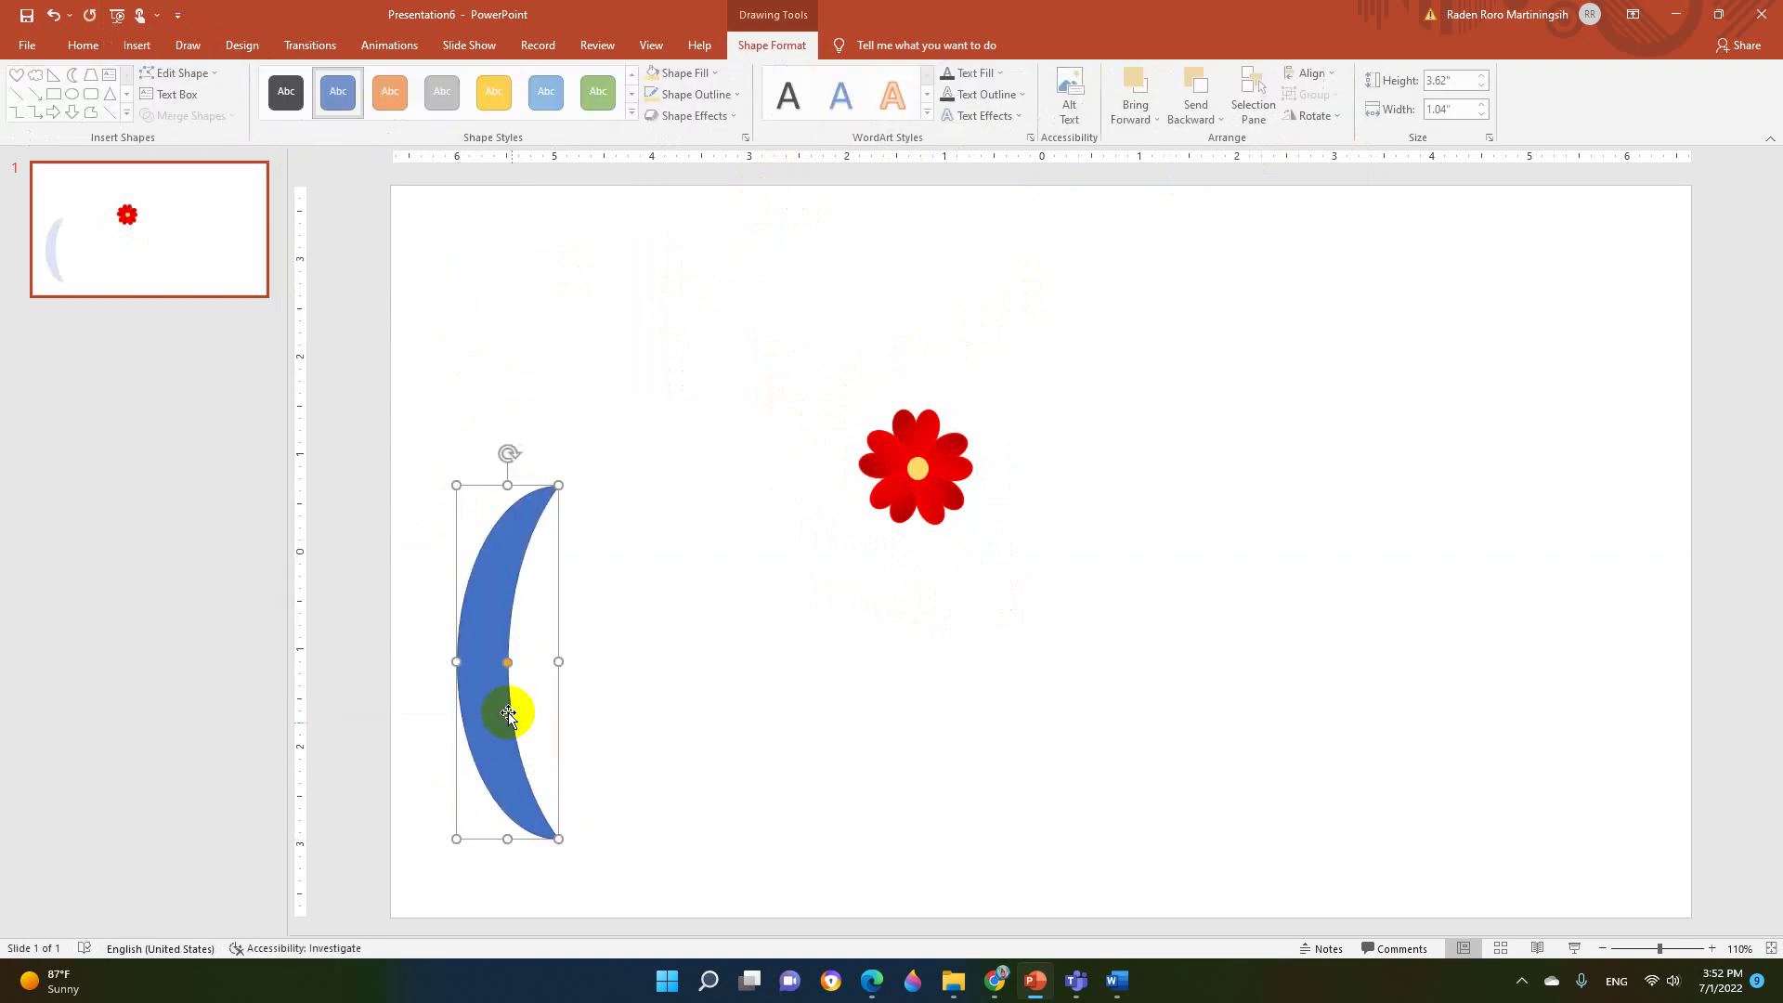
pyautogui.moveTo(512, 665); pyautogui.dragTo(473, 669)
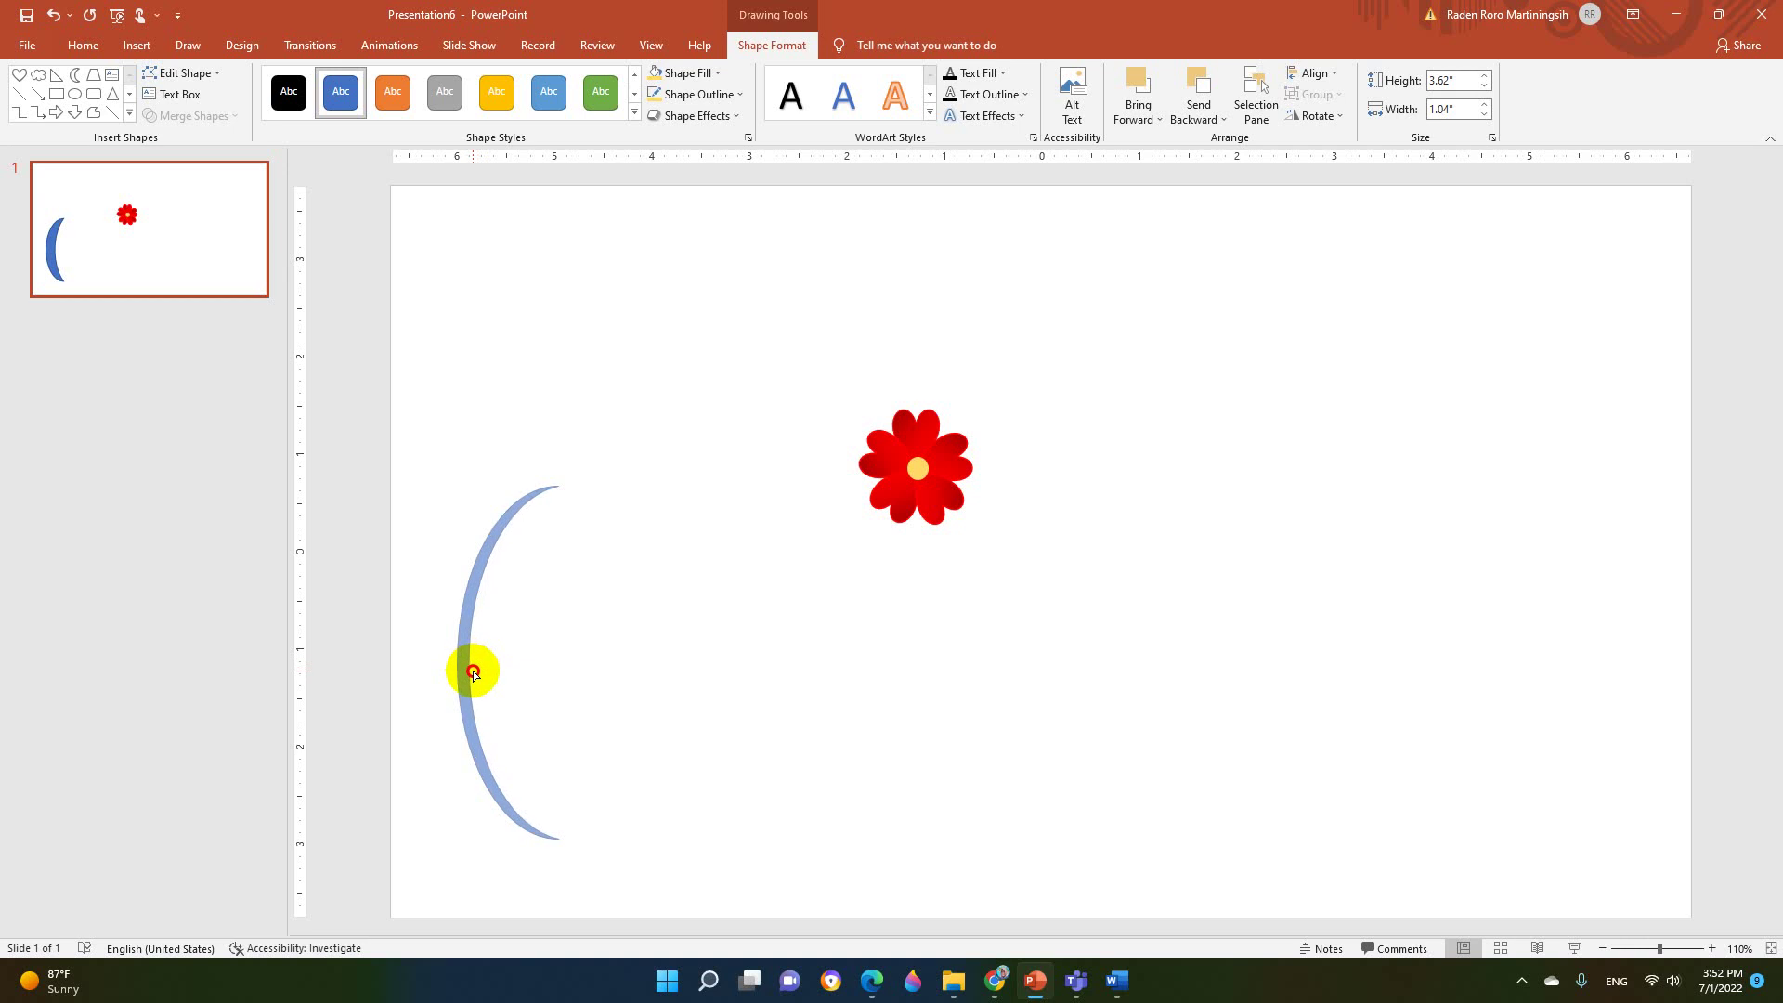
pyautogui.click(678, 73)
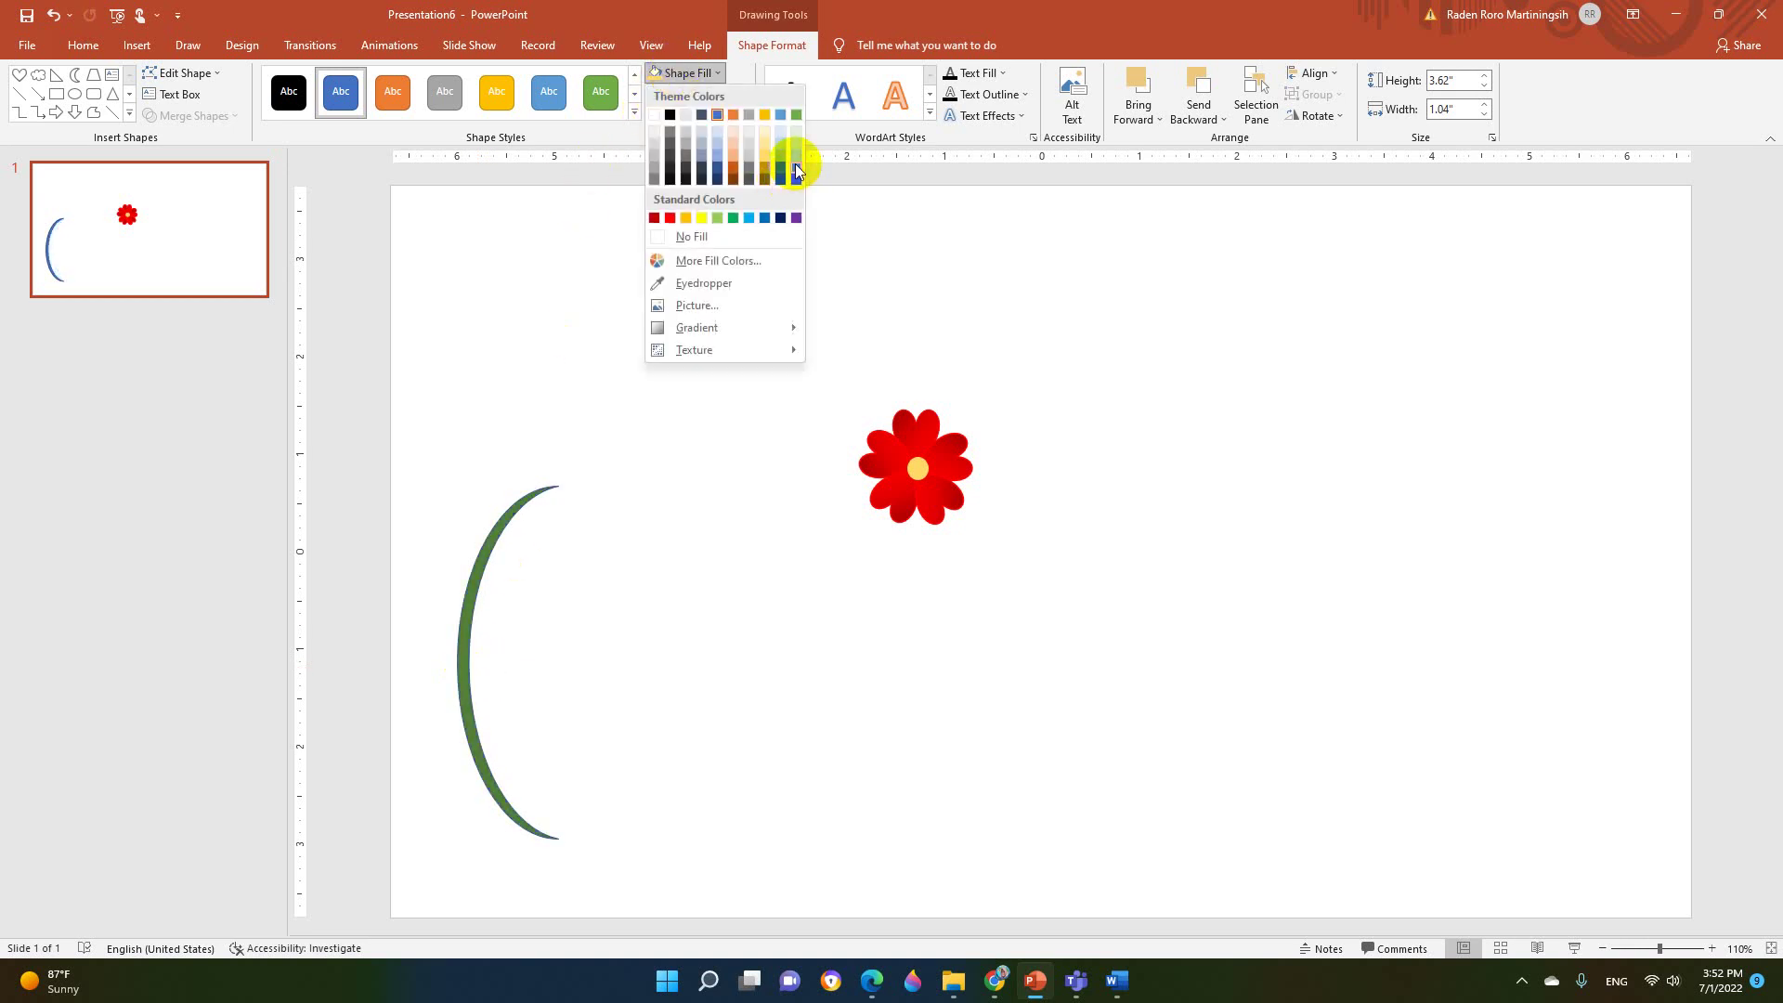
pyautogui.click(795, 164)
pyautogui.click(687, 94)
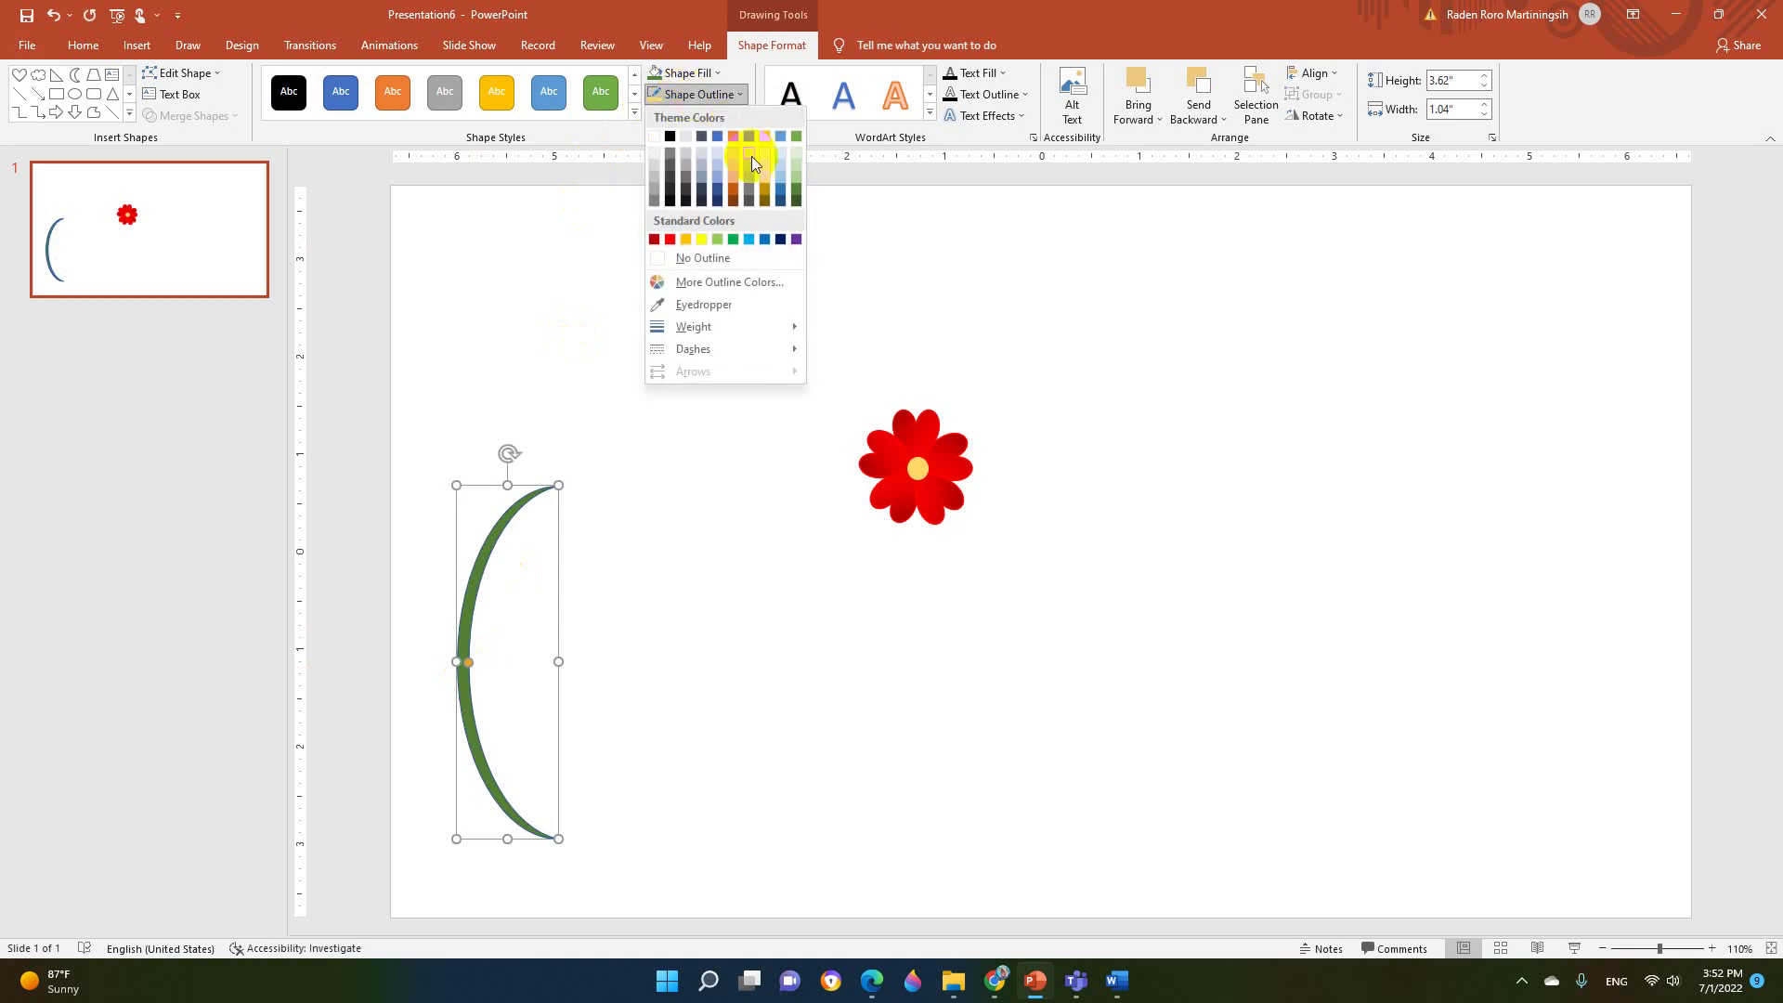
pyautogui.click(718, 253)
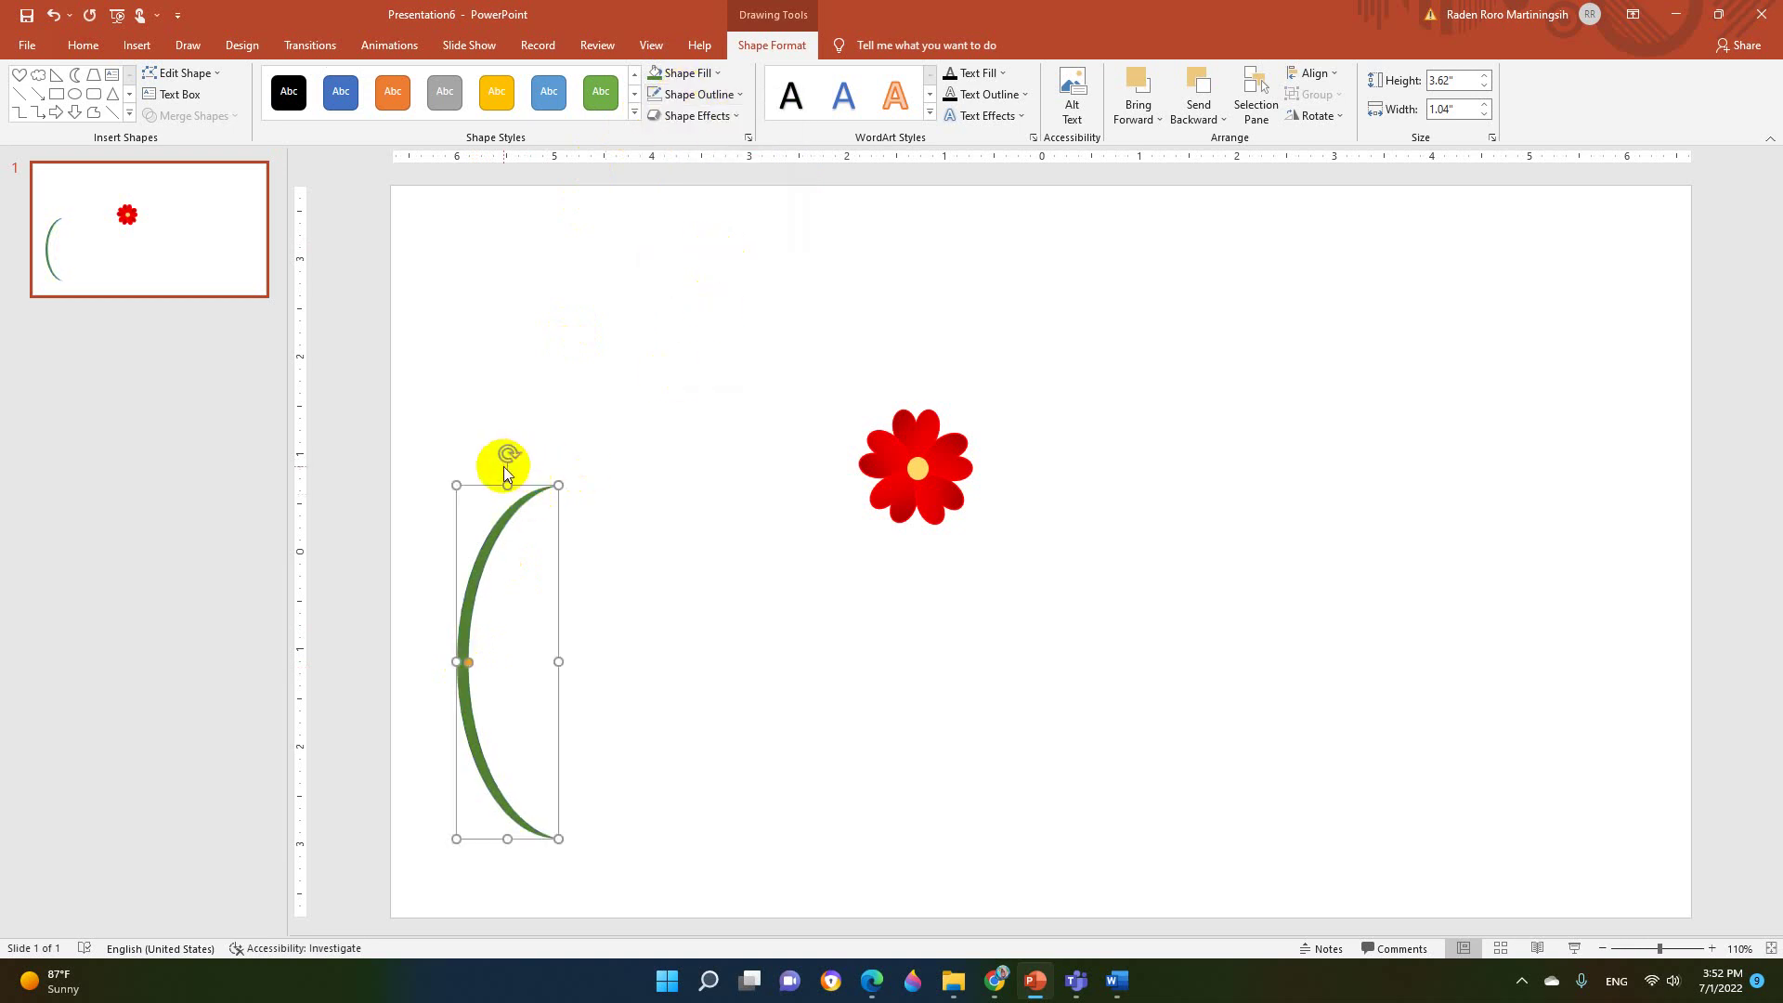
# - Paste two copies of the green arc and rotate them to extend the stem
pyautogui.hotkey('ctrl', 'v')
pyautogui.moveTo(525, 470)
pyautogui.mouseDown()
pyautogui.moveTo(540, 704)
pyautogui.moveTo(493, 716)
pyautogui.moveTo(624, 491)
pyautogui.moveTo(603, 509)
pyautogui.mouseUp()
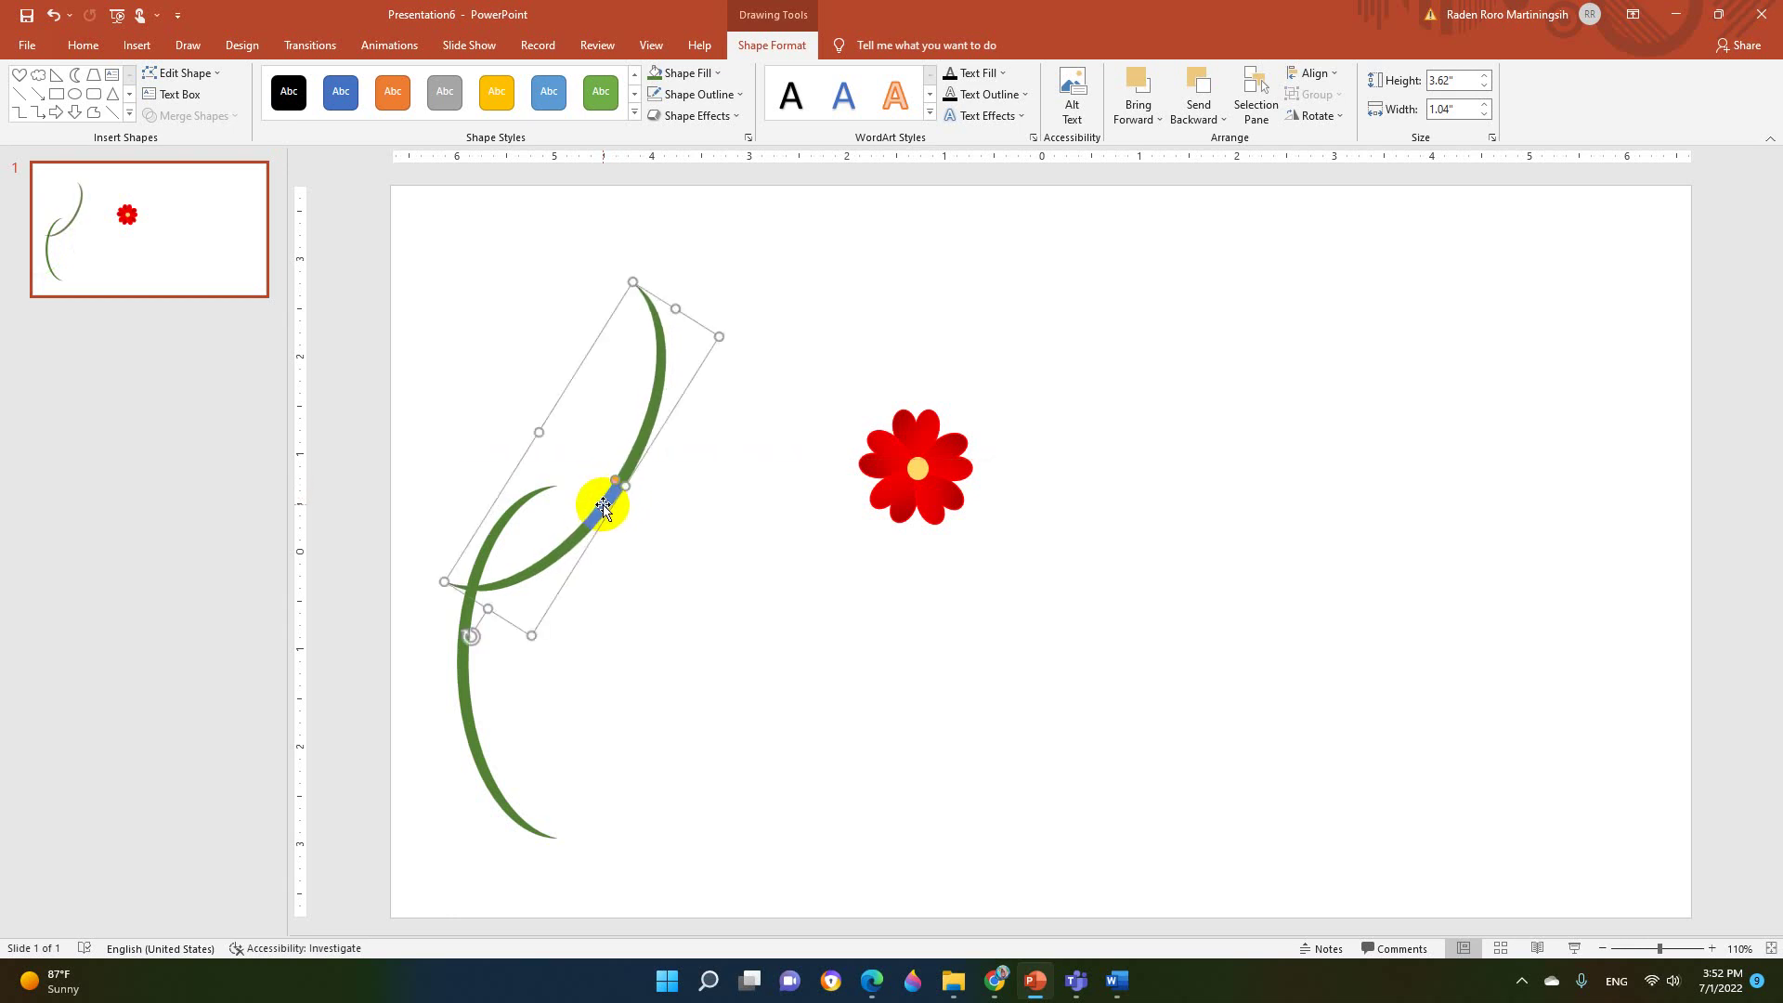
pyautogui.hotkey('ctrl', 'c')
pyautogui.hotkey('ctrl', 'v')
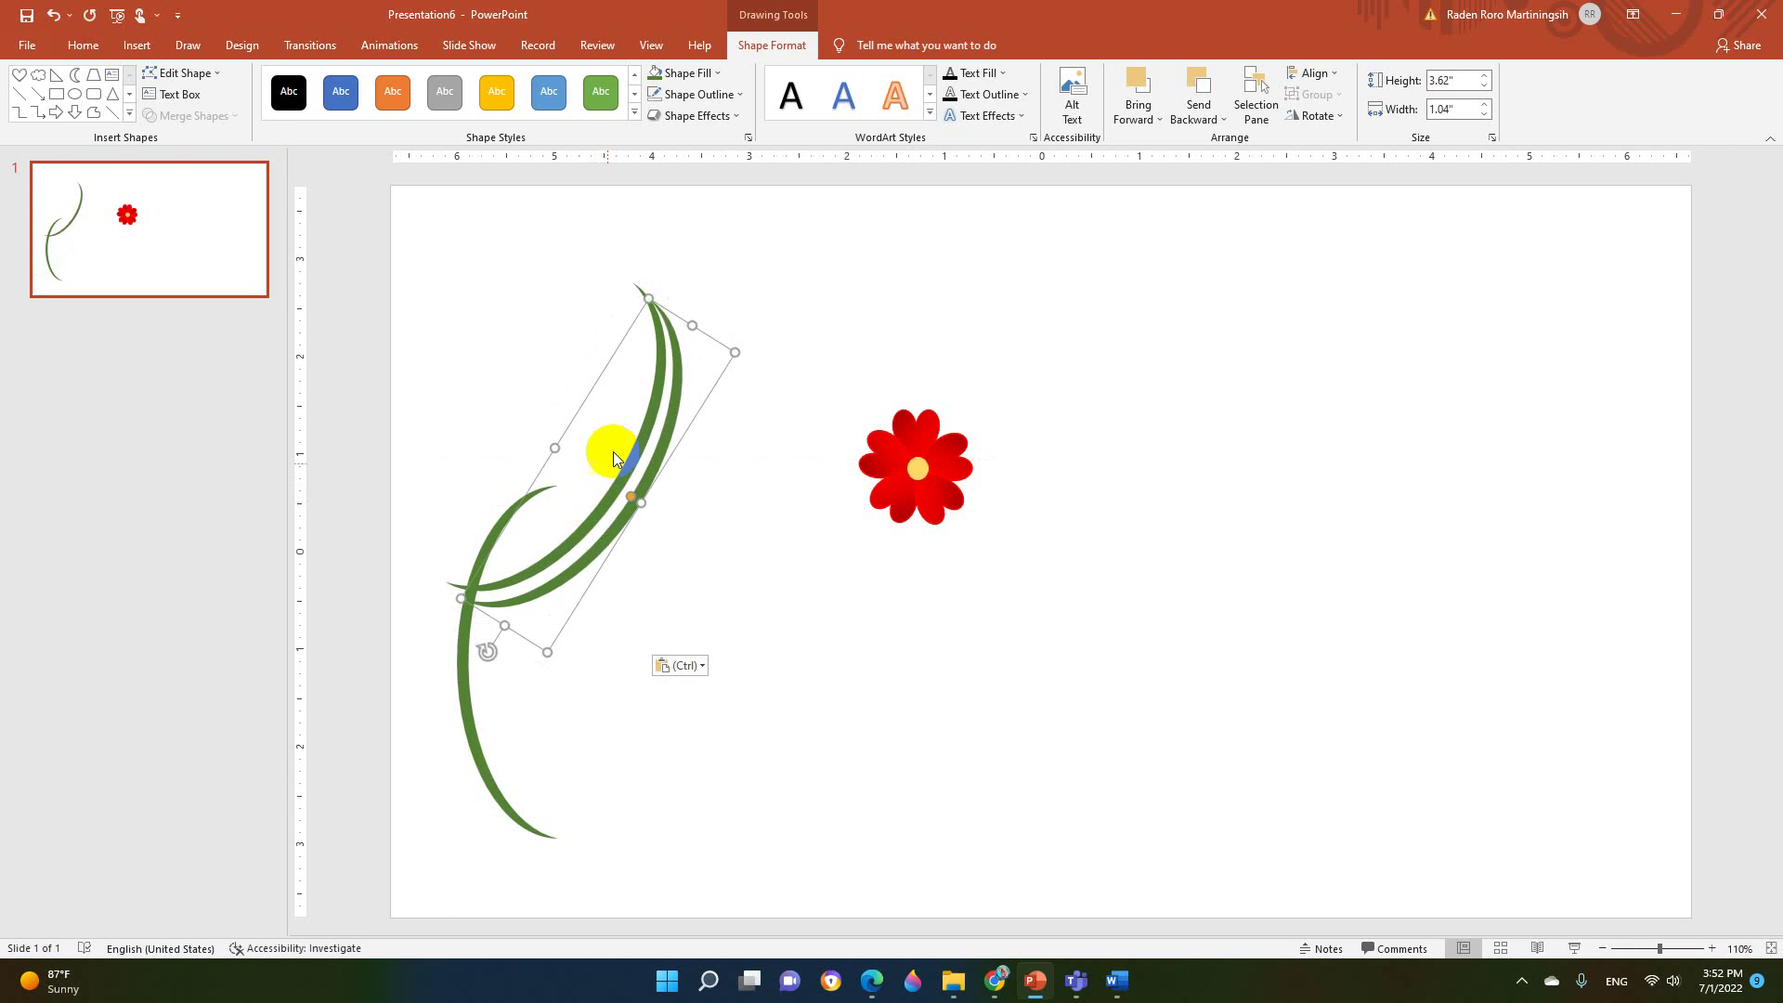
pyautogui.moveTo(487, 651); pyautogui.dragTo(713, 283)
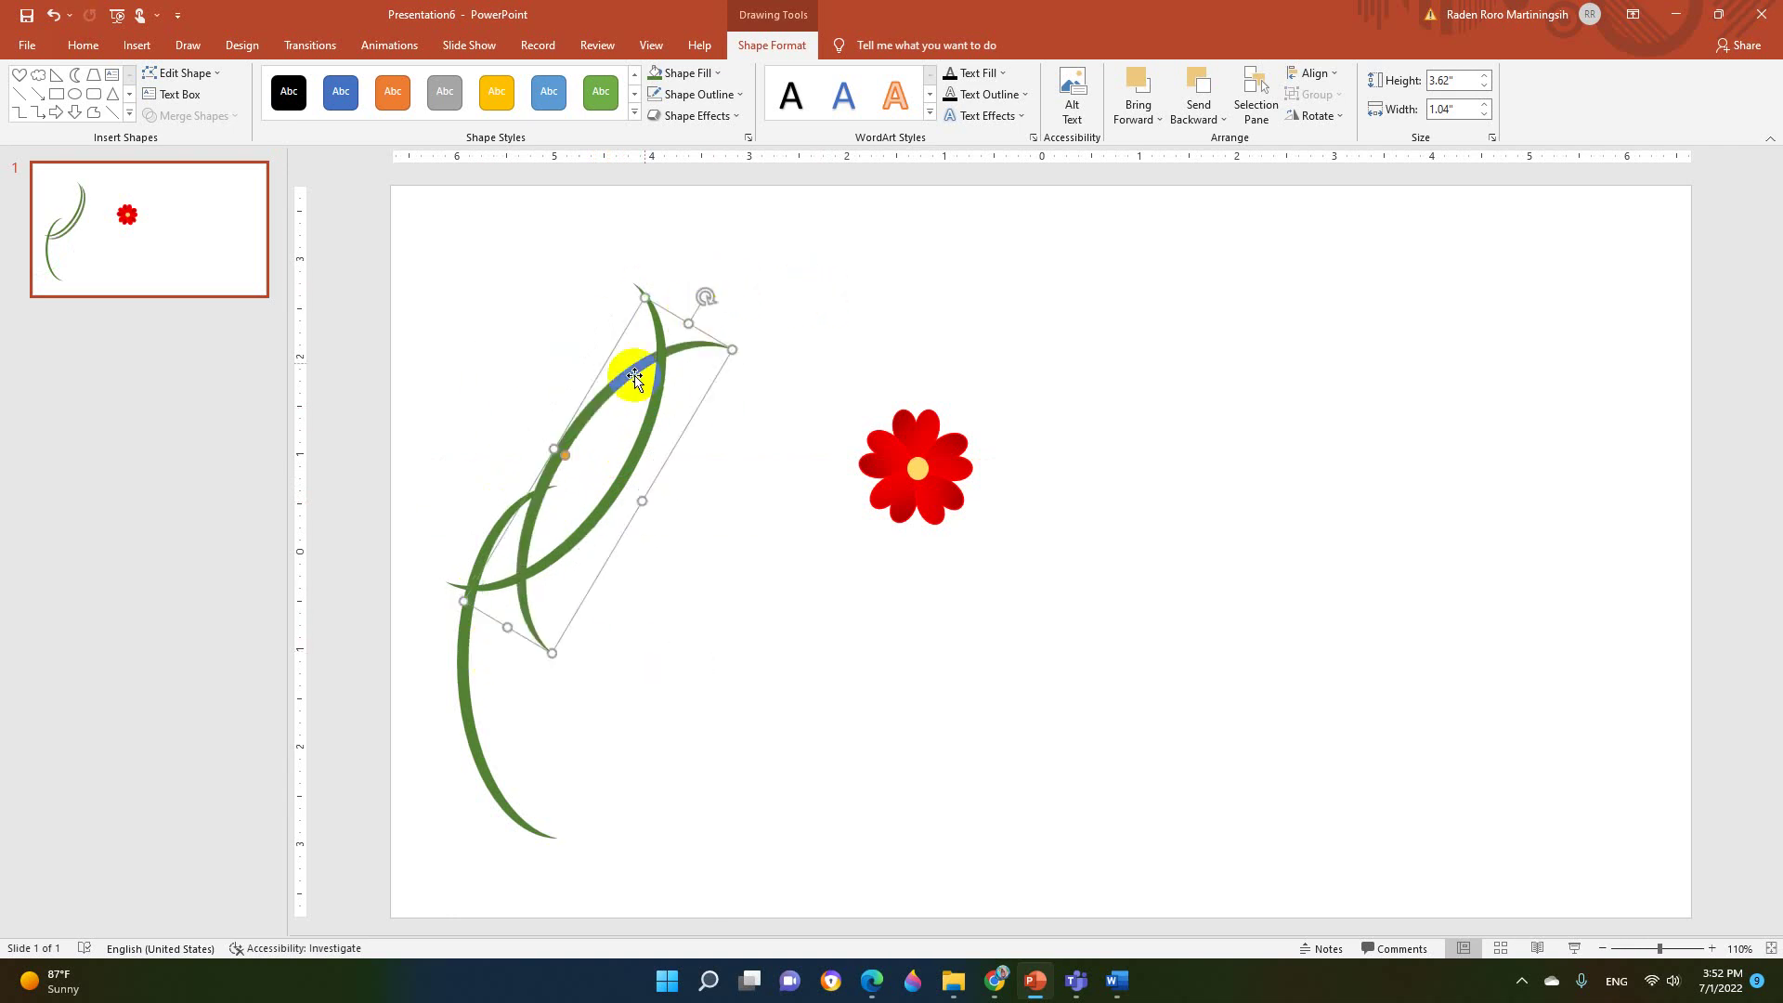
pyautogui.moveTo(628, 371)
pyautogui.mouseDown()
pyautogui.moveTo(696, 259)
pyautogui.moveTo(625, 275)
pyautogui.mouseUp()
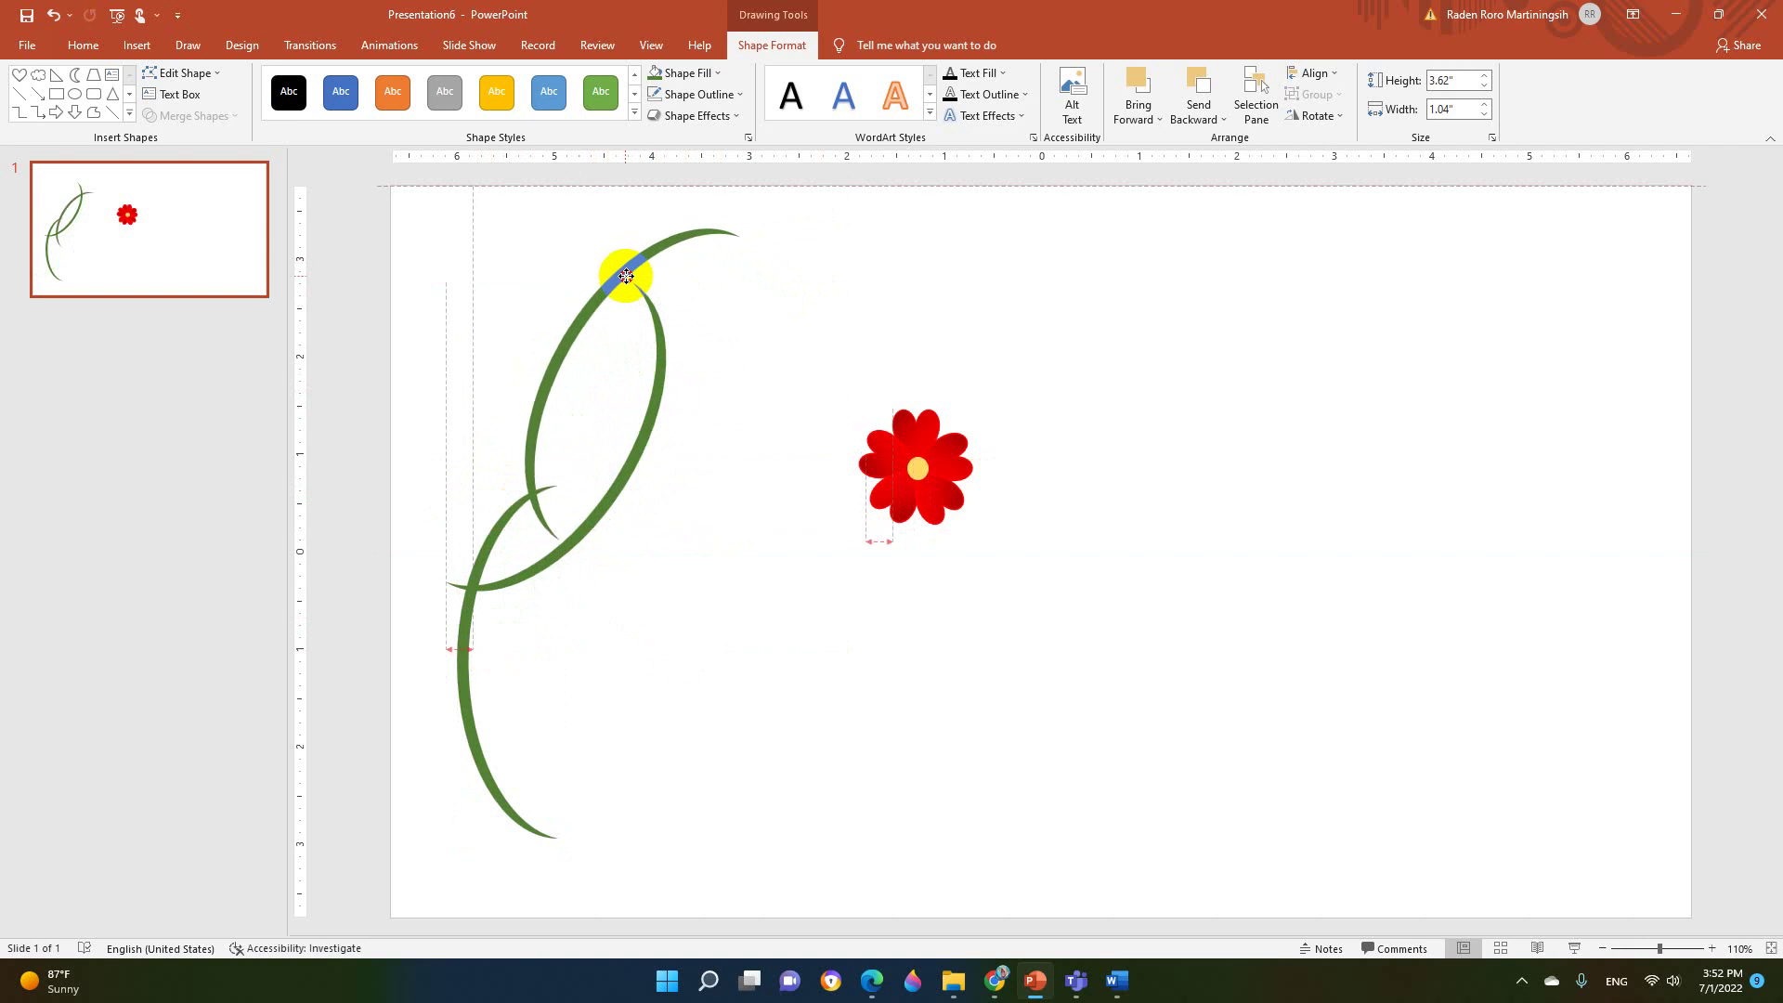
# - Reposition and shrink the stem arcs, then delete the upper arc
pyautogui.moveTo(626, 276); pyautogui.dragTo(830, 385)
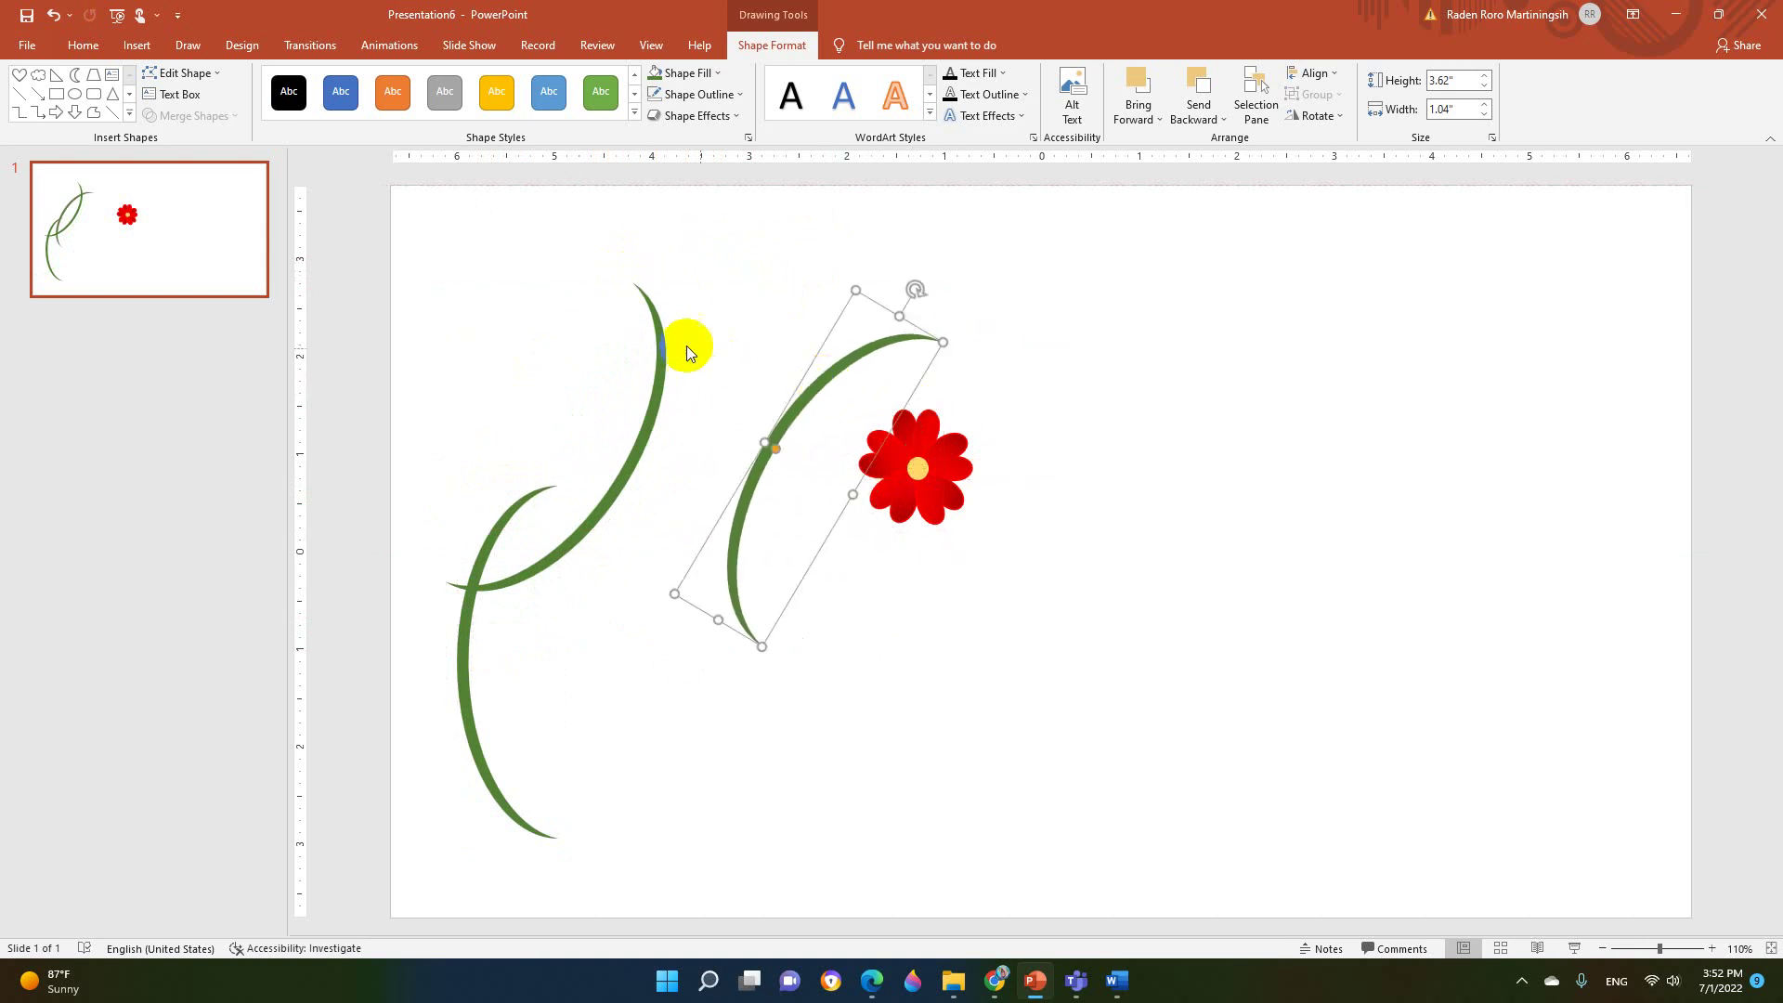
pyautogui.moveTo(655, 364); pyautogui.dragTo(715, 362)
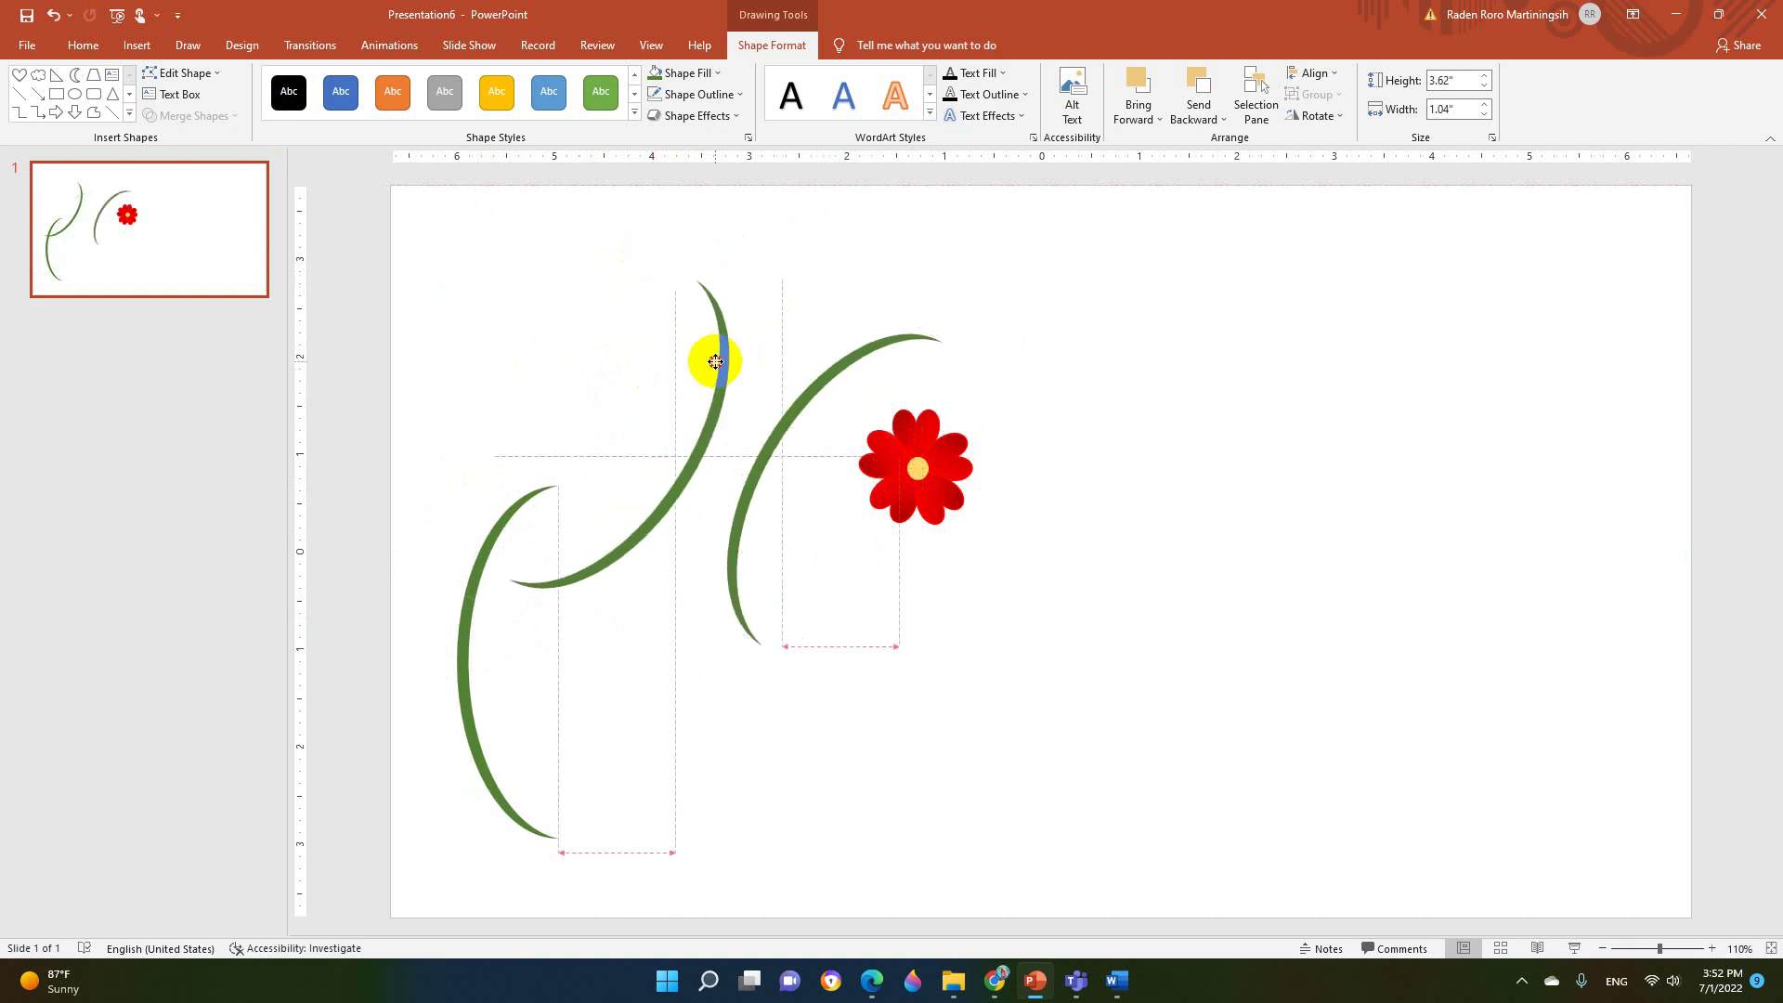
pyautogui.moveTo(715, 361); pyautogui.dragTo(493, 564)
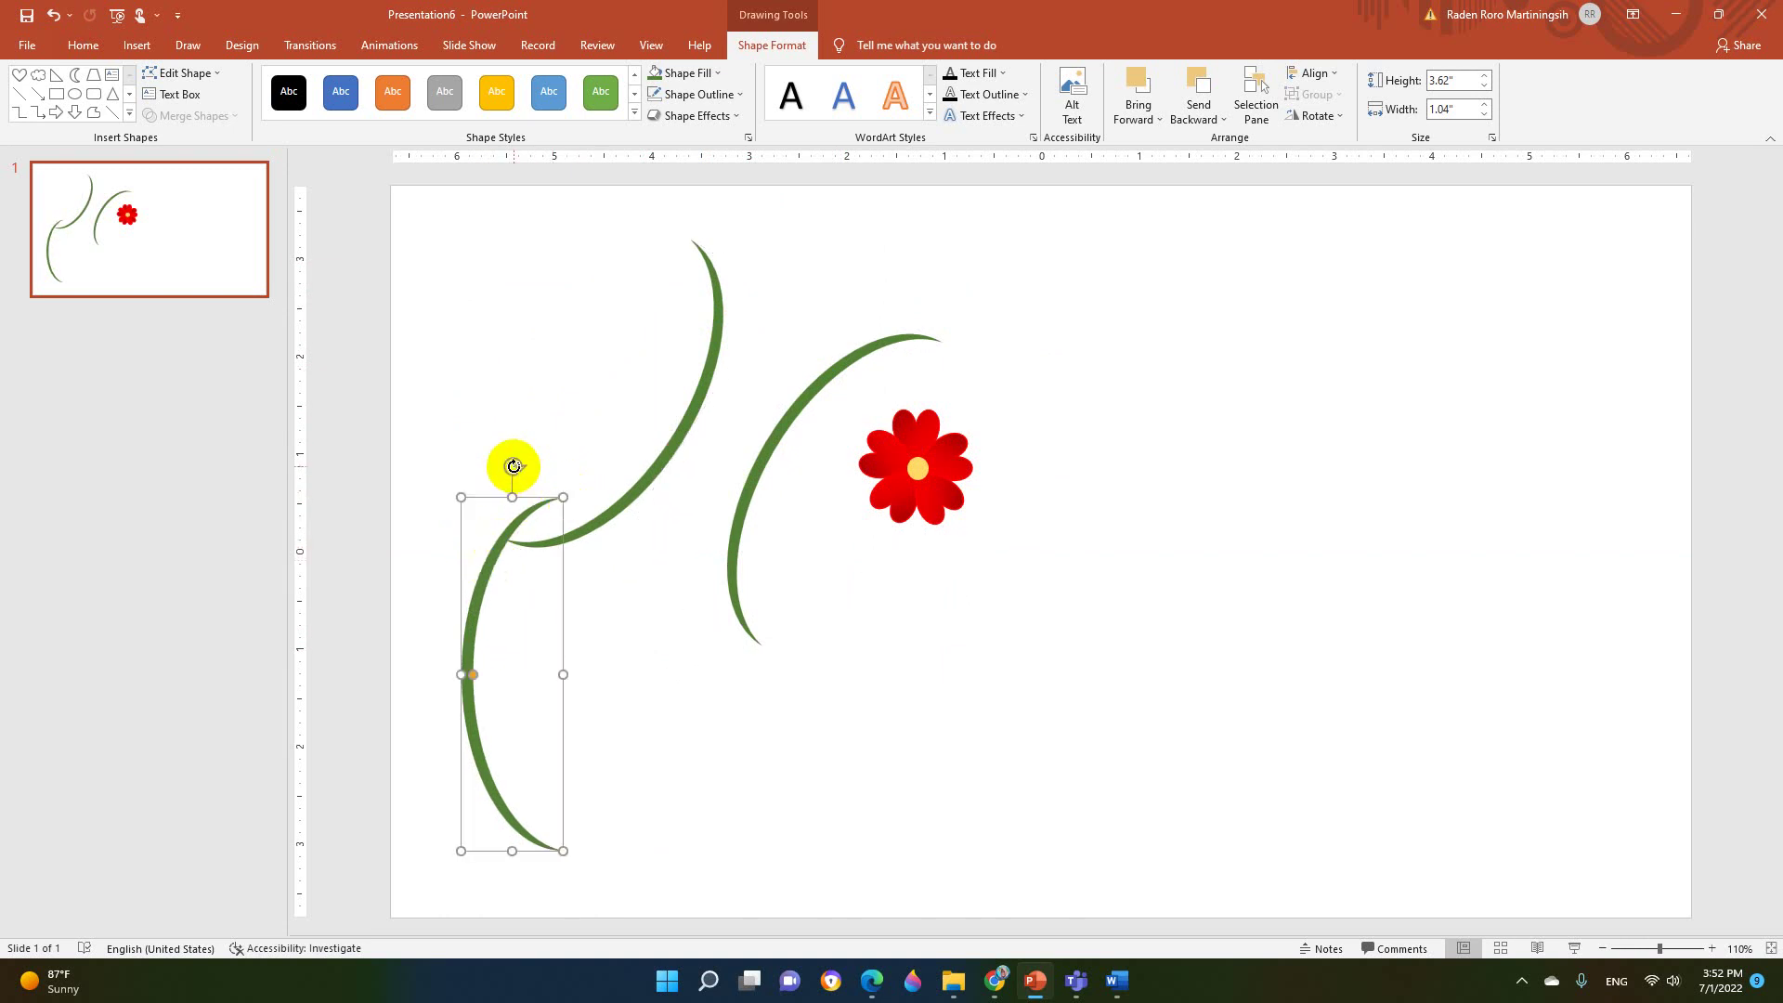
pyautogui.moveTo(461, 496)
pyautogui.mouseDown()
pyautogui.moveTo(500, 647)
pyautogui.moveTo(486, 571)
pyautogui.moveTo(520, 665)
pyautogui.moveTo(549, 680)
pyautogui.moveTo(517, 717)
pyautogui.mouseUp()
pyautogui.moveTo(609, 532); pyautogui.dragTo(616, 541)
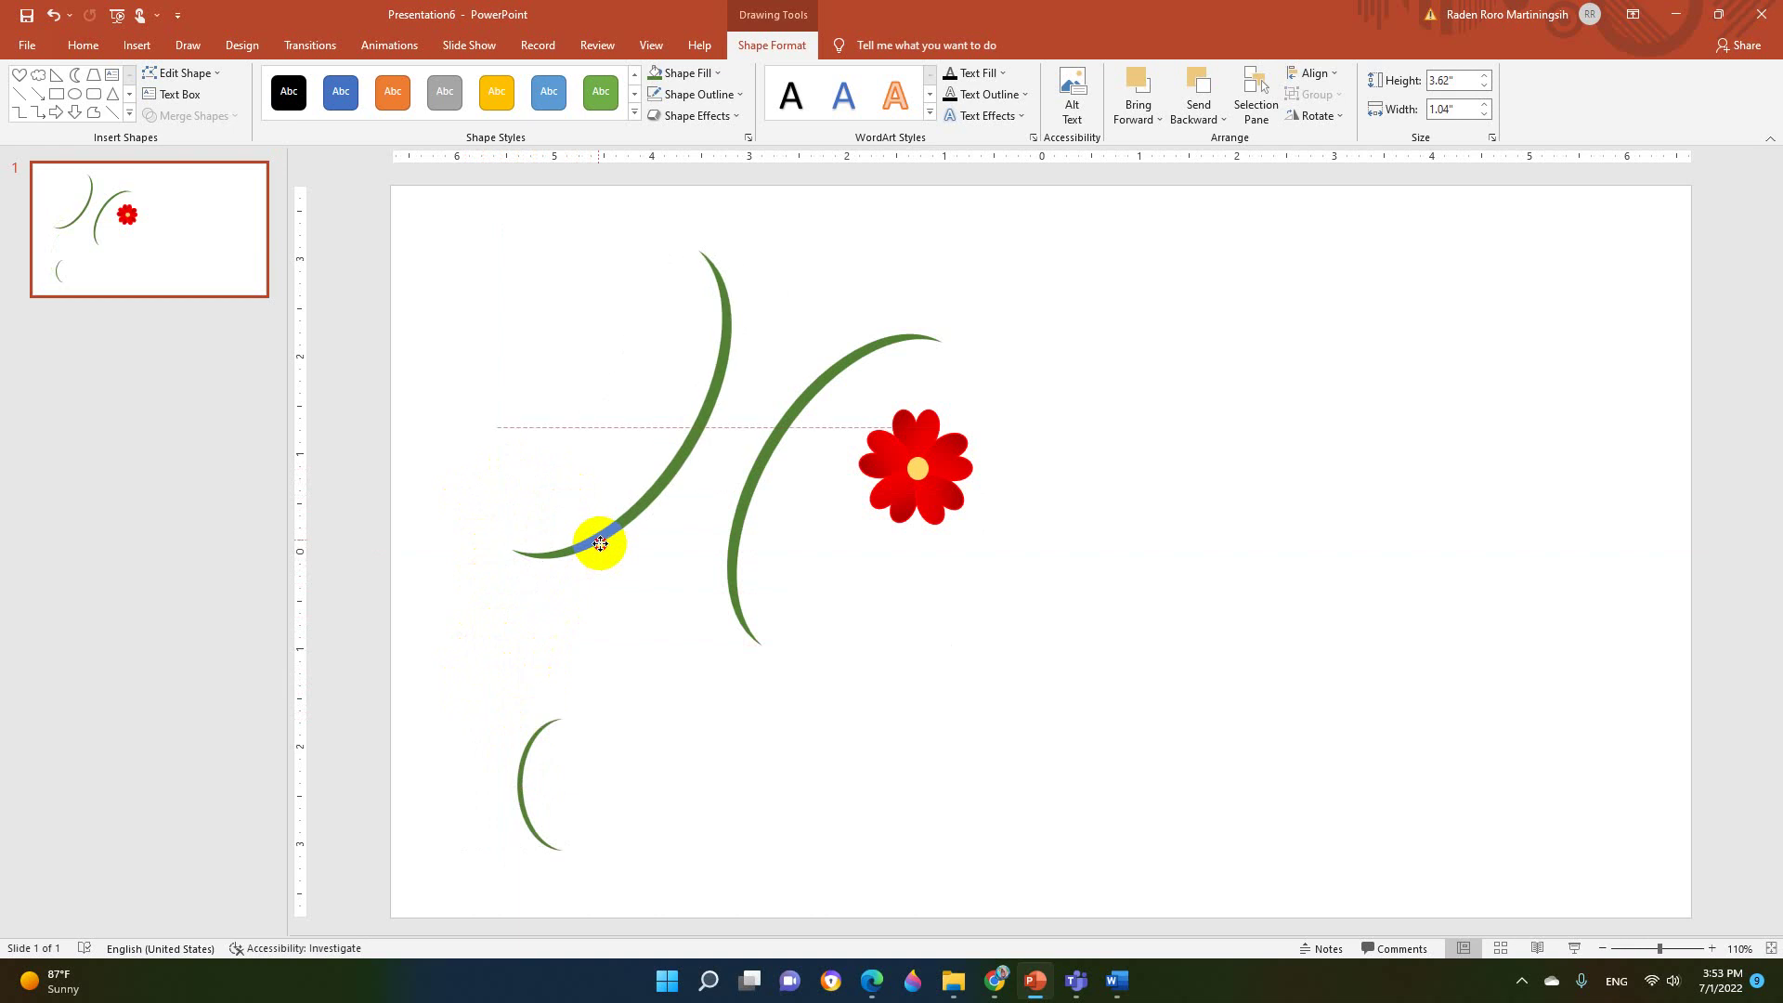
pyautogui.press('Delete')
# - Delete the middle arc, move the remaining arc beside the flower, and add a rotated copy at the stem's top
pyautogui.click(739, 517)
pyautogui.press('Delete')
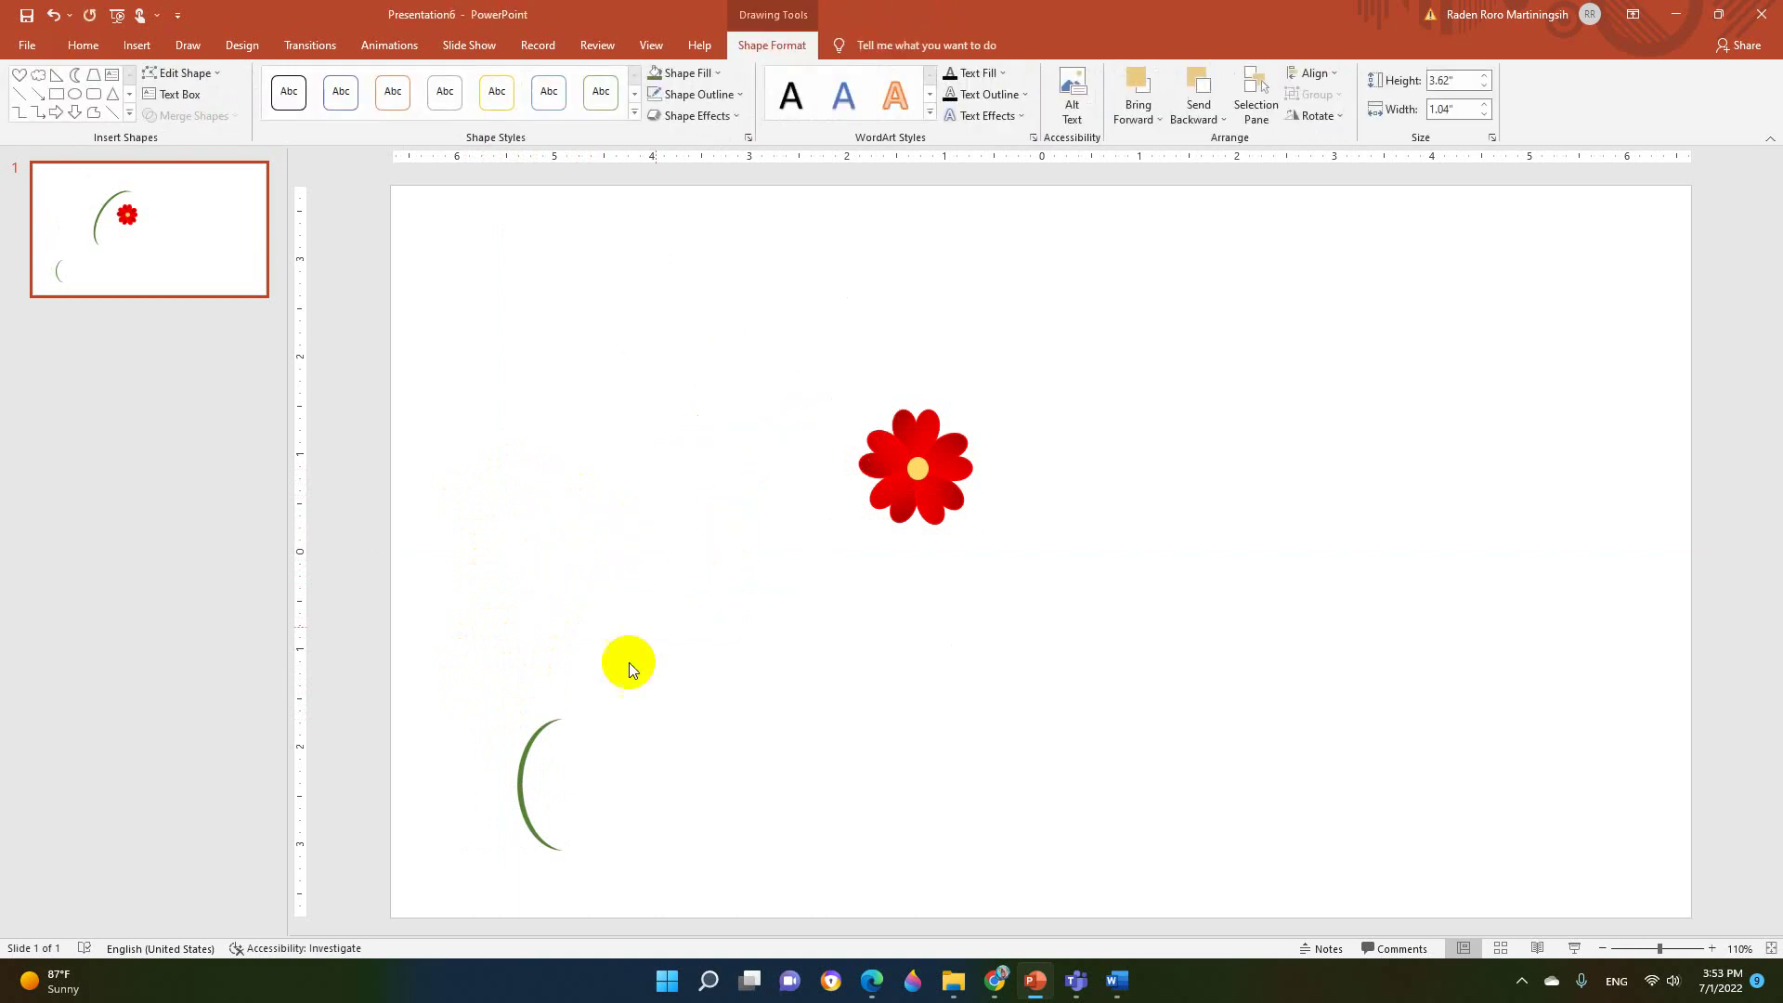
pyautogui.moveTo(531, 740); pyautogui.dragTo(650, 477)
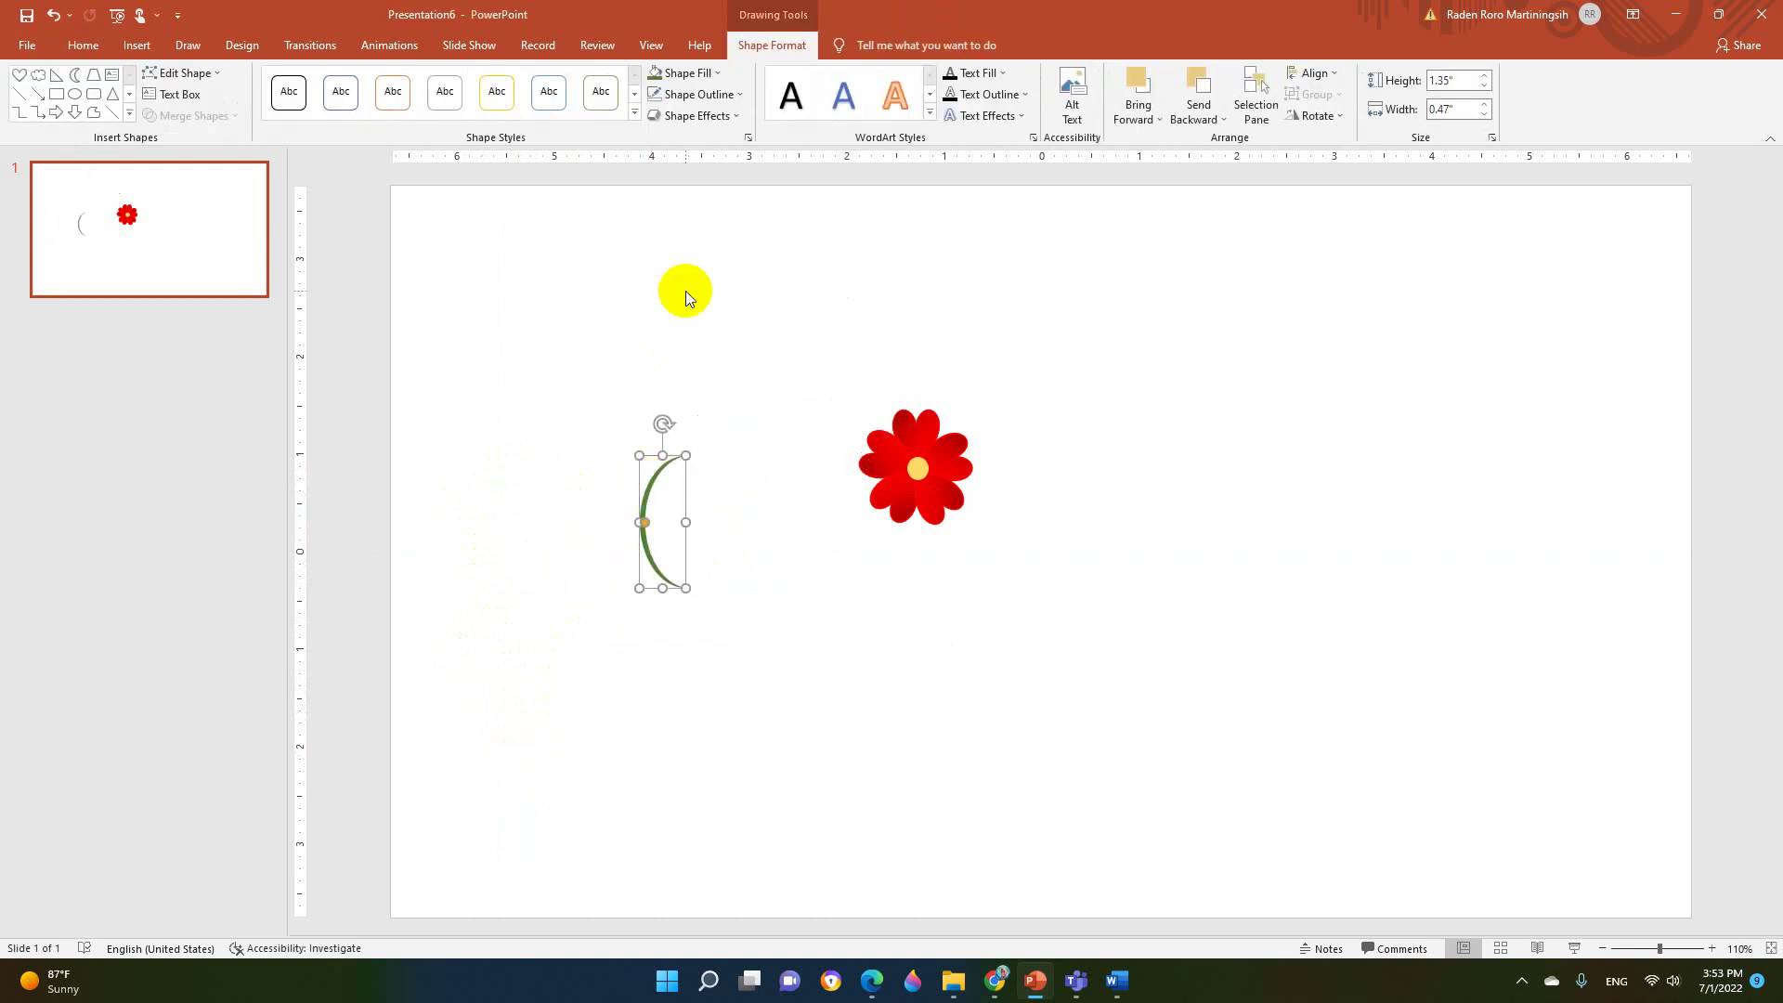
pyautogui.hotkey('ctrl', 'c')
pyautogui.hotkey('ctrl', 'v')
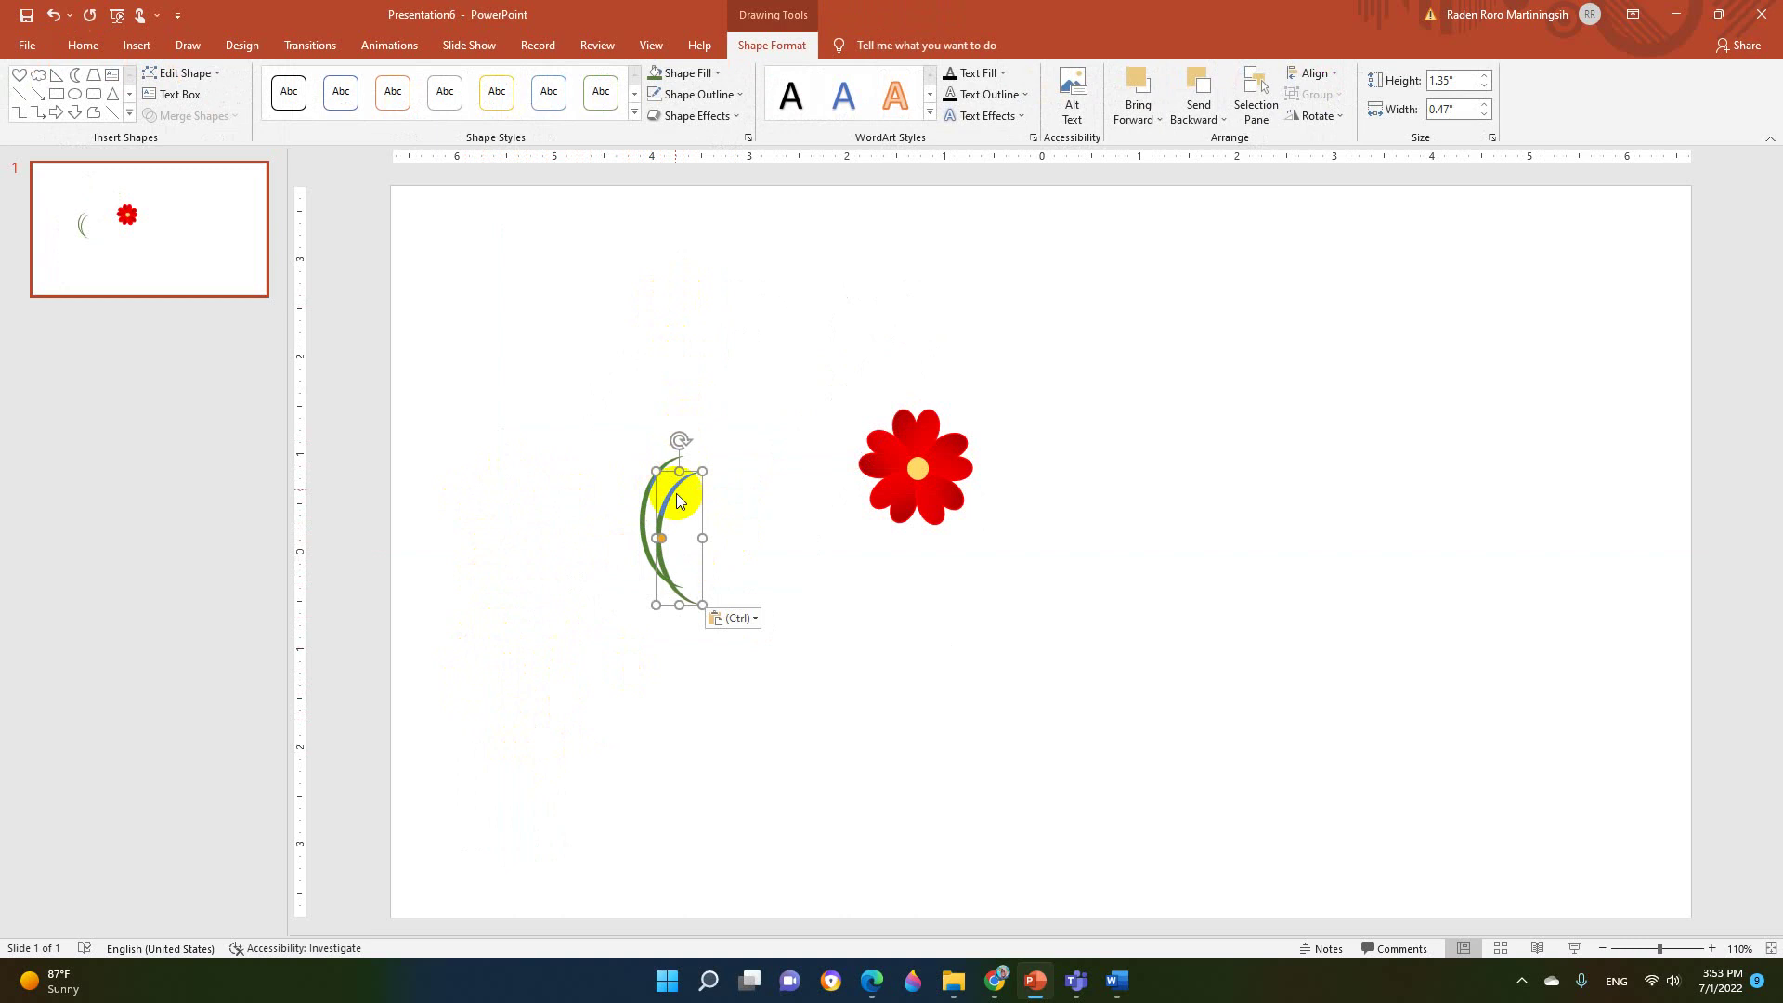
pyautogui.moveTo(682, 444); pyautogui.dragTo(688, 548)
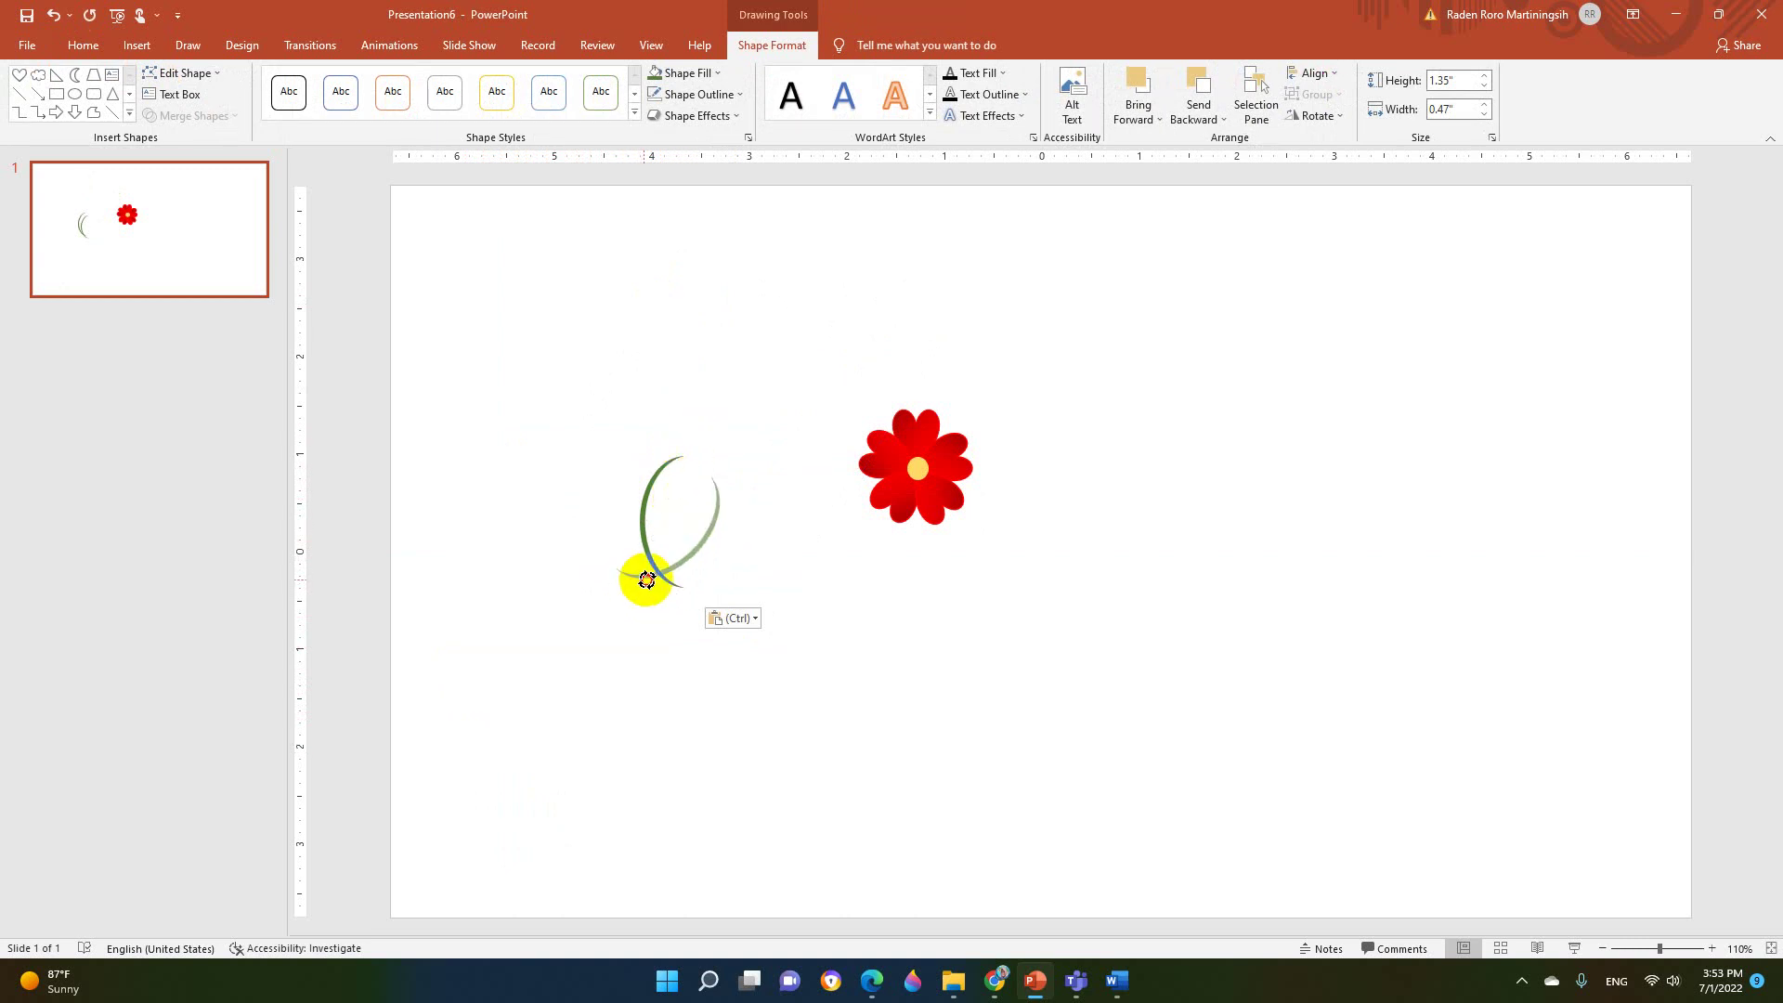
pyautogui.moveTo(619, 582)
pyautogui.mouseDown()
pyautogui.moveTo(700, 549)
pyautogui.moveTo(732, 409)
pyautogui.moveTo(769, 385)
pyautogui.moveTo(732, 374)
pyautogui.moveTo(708, 402)
pyautogui.moveTo(732, 424)
pyautogui.mouseUp()
pyautogui.moveTo(687, 510)
pyautogui.mouseDown()
pyautogui.moveTo(764, 454)
pyautogui.moveTo(729, 351)
pyautogui.mouseUp()
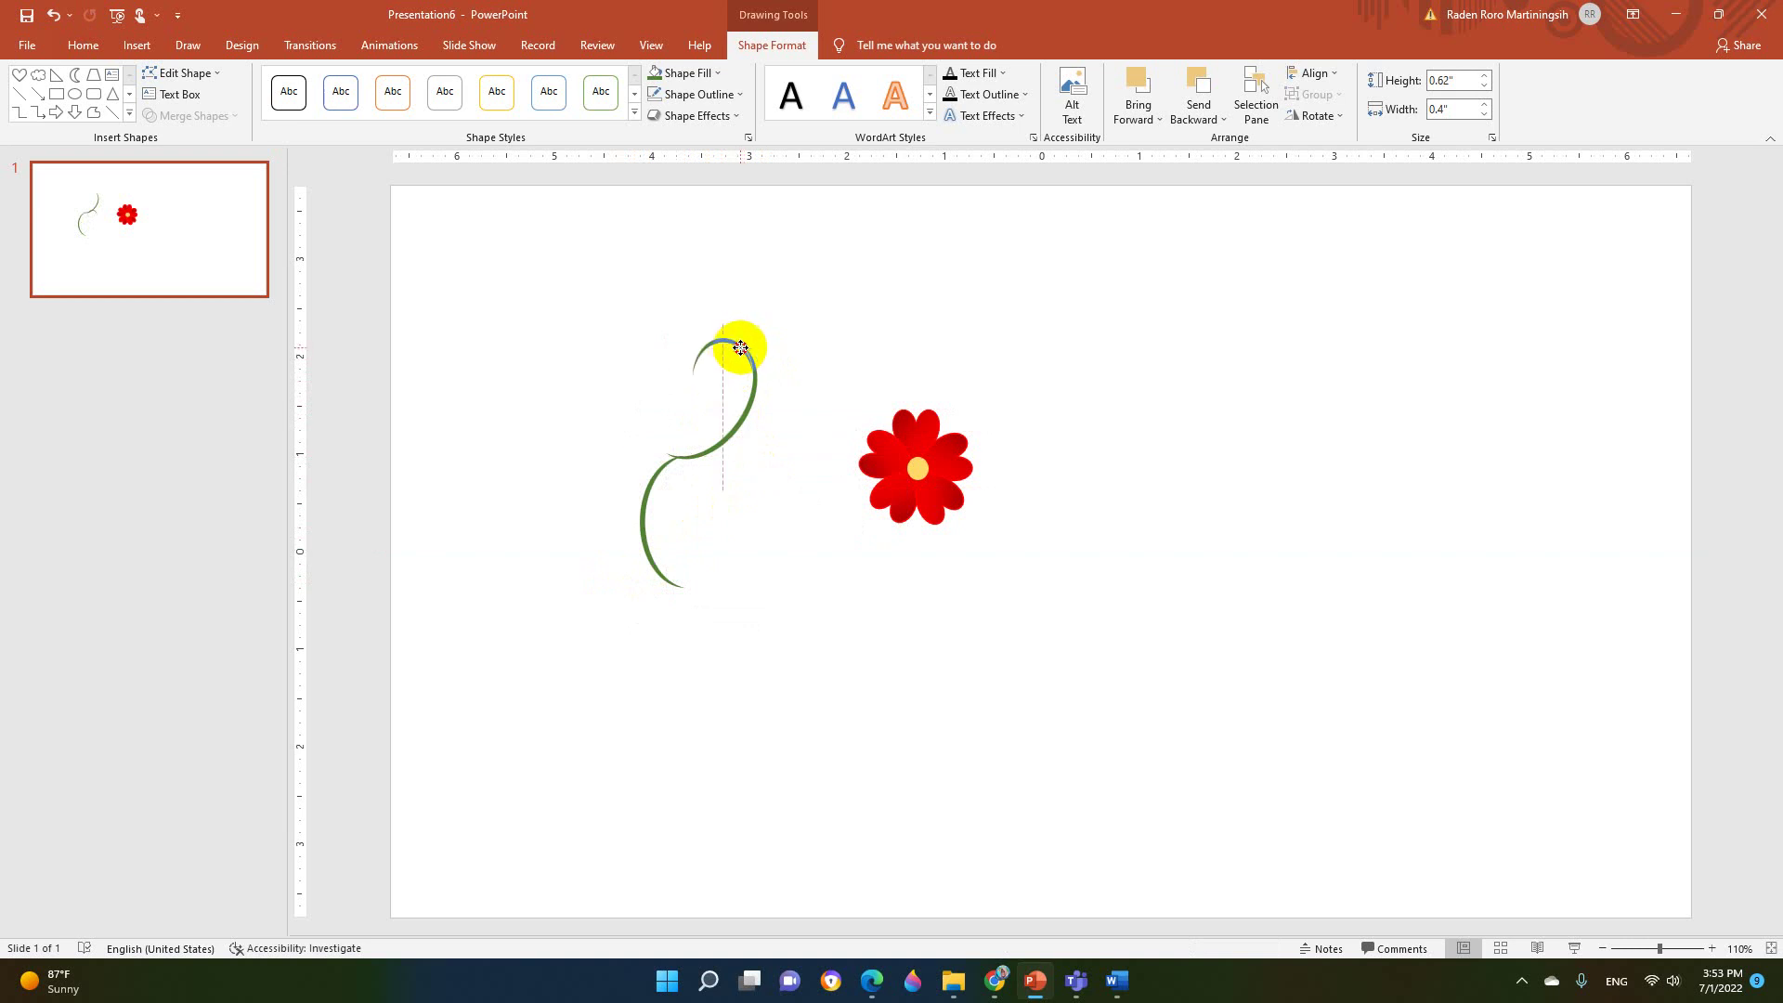
pyautogui.moveTo(740, 347); pyautogui.dragTo(739, 354)
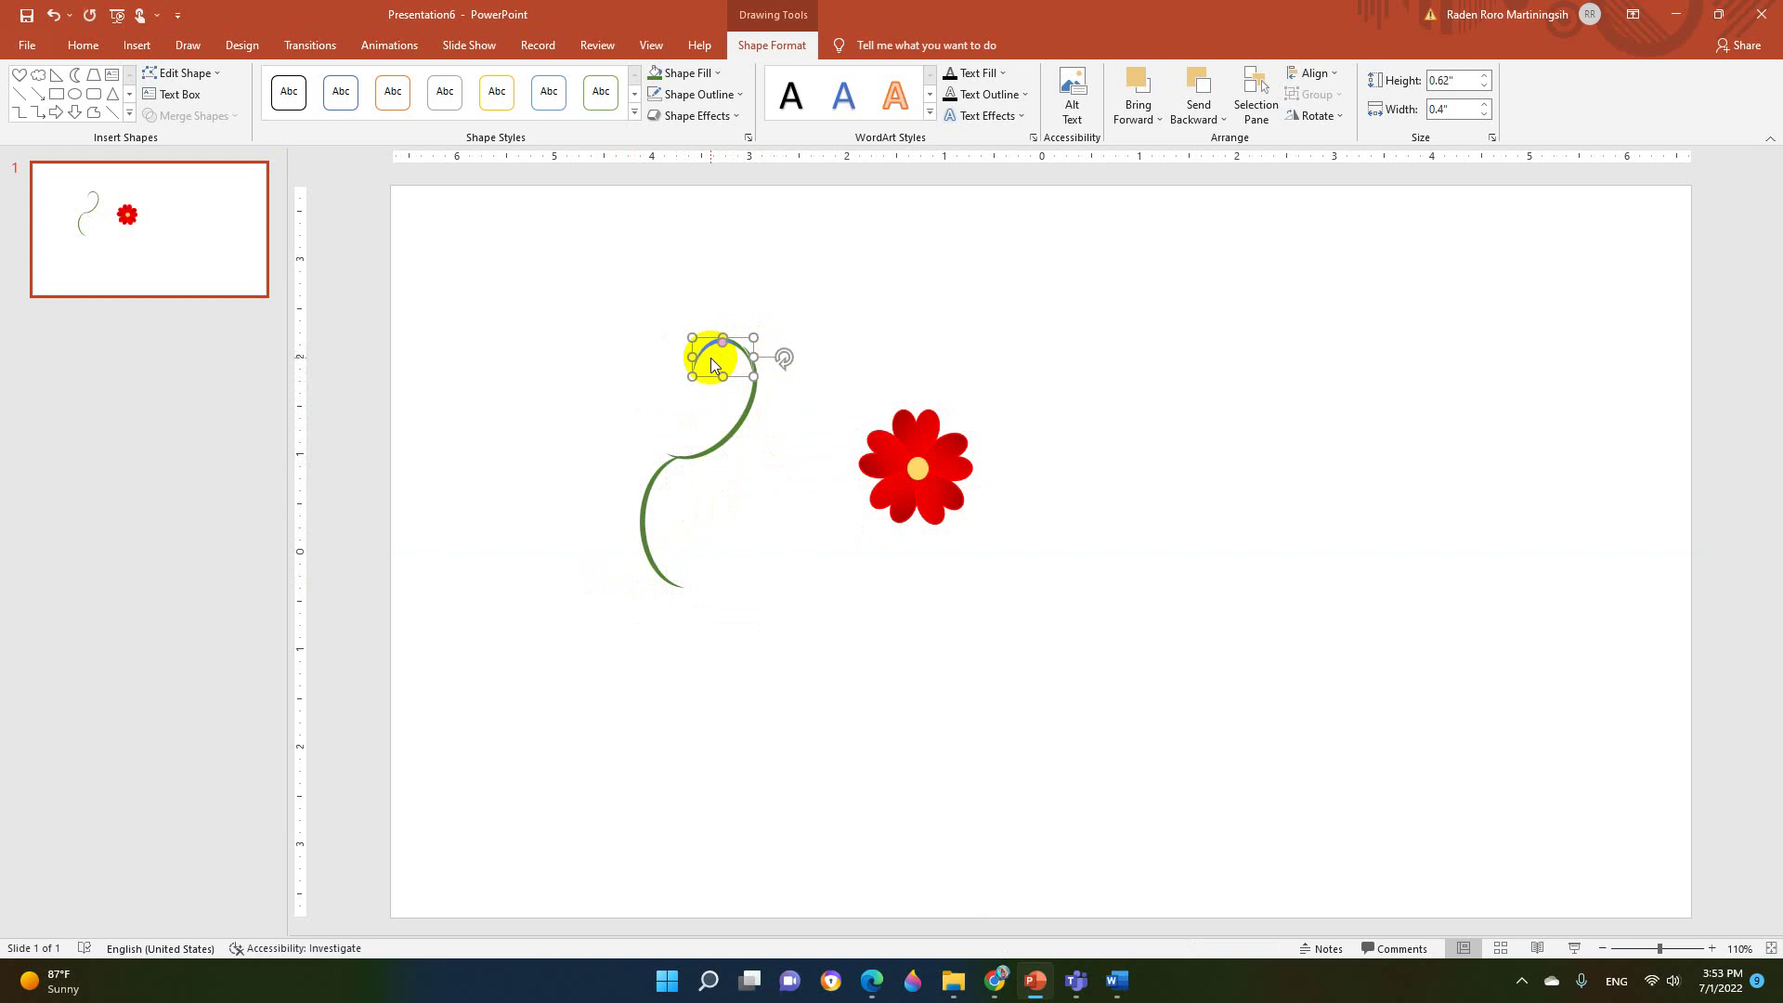
# - Duplicate and rotate the top arc into a curl, then select the curl pieces with the stem curve
pyautogui.hotkey('ctrl', 'v')
pyautogui.moveTo(785, 365); pyautogui.dragTo(717, 321)
pyautogui.moveTo(729, 393); pyautogui.dragTo(696, 390)
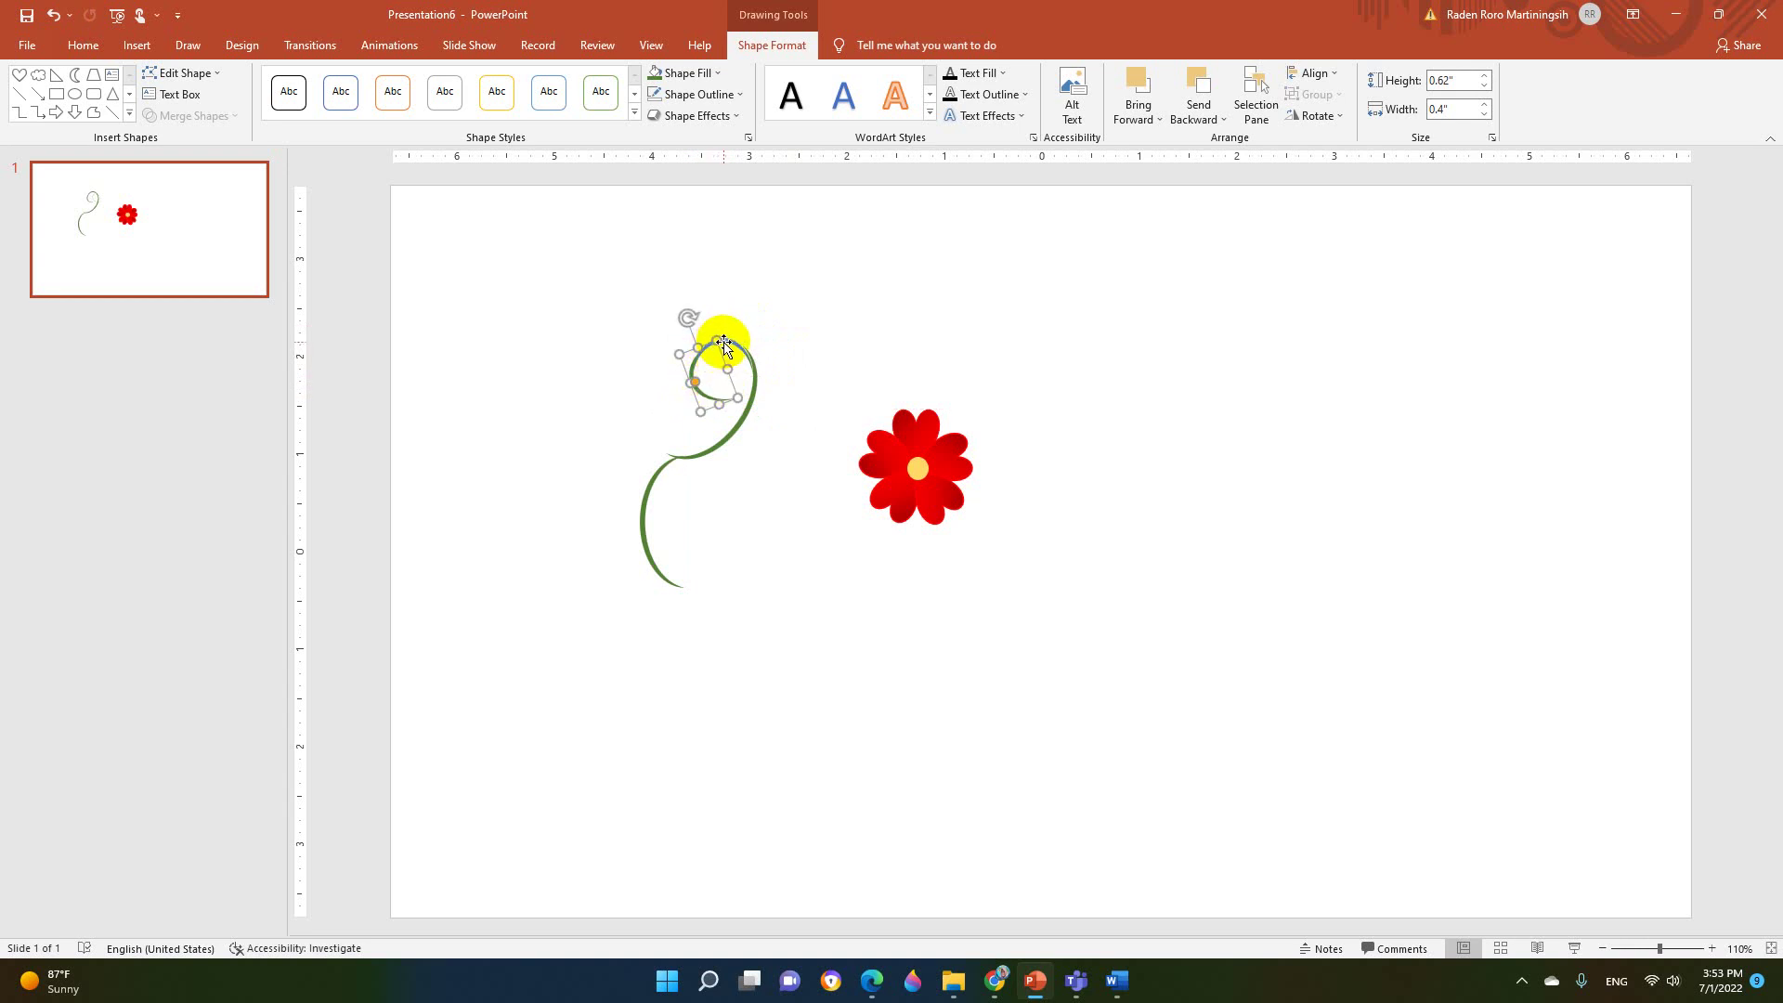
pyautogui.keyDown('shift'); pyautogui.click(733, 353); pyautogui.keyUp('shift')
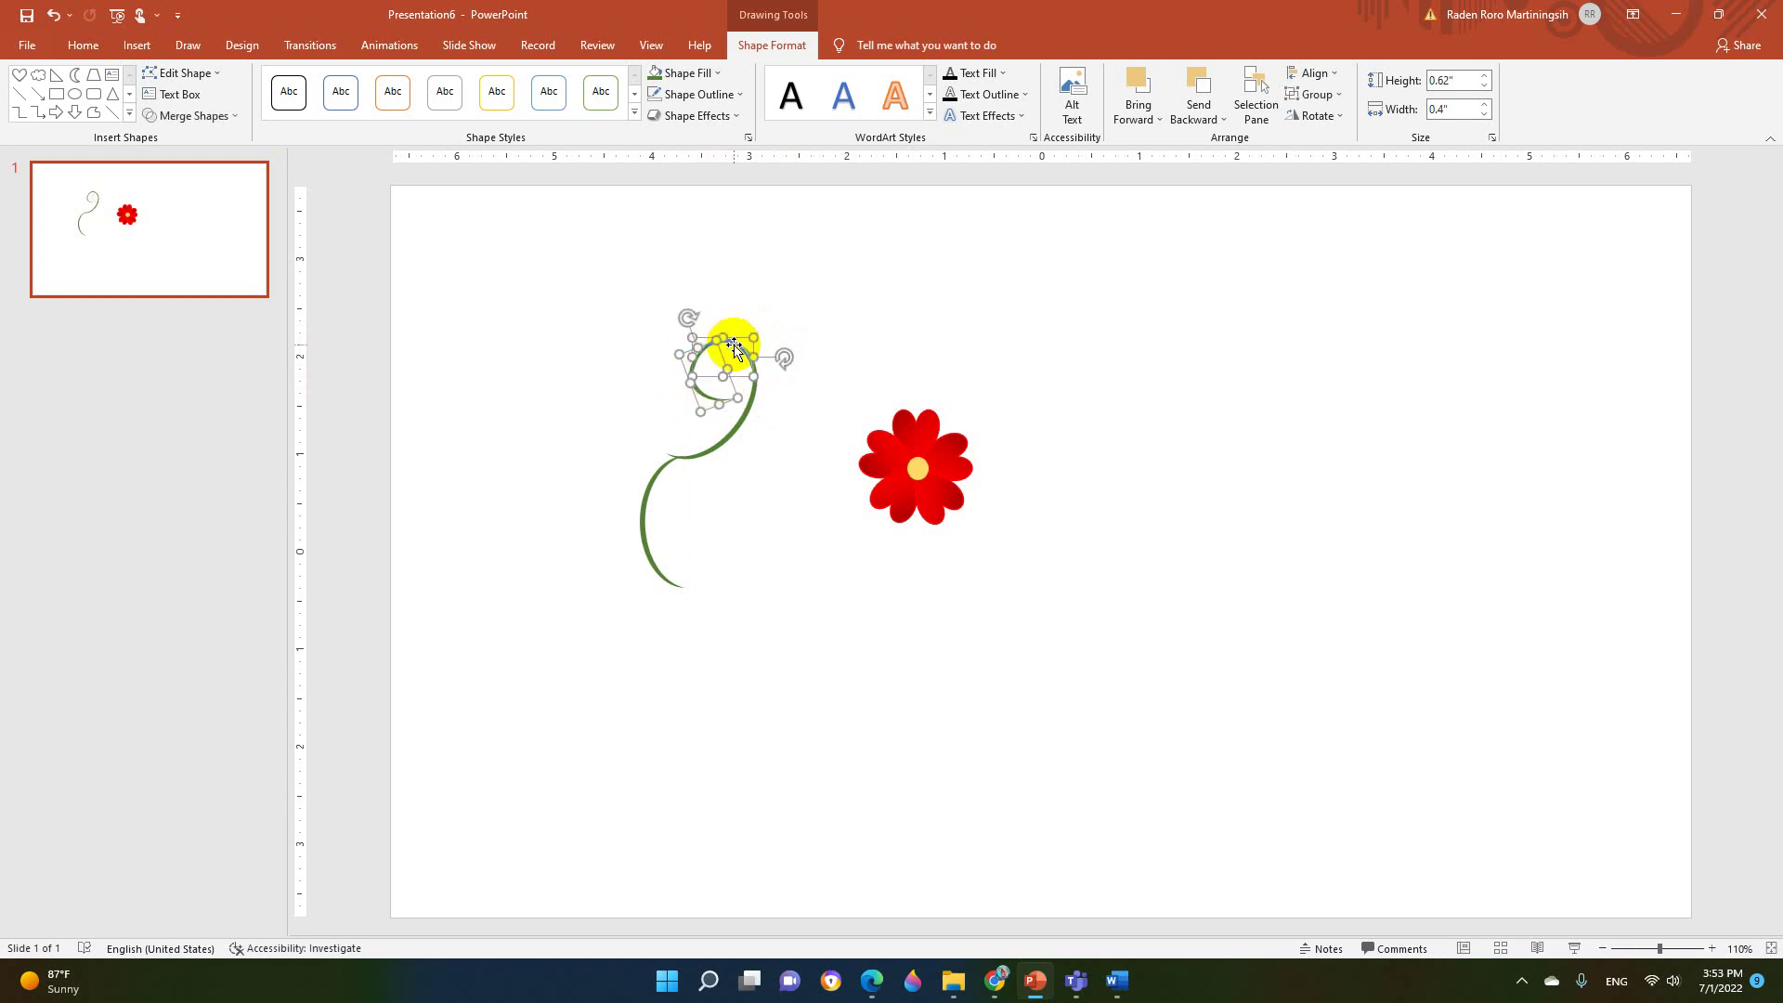
pyautogui.keyDown('shift'); pyautogui.click(741, 409); pyautogui.keyUp('shift')
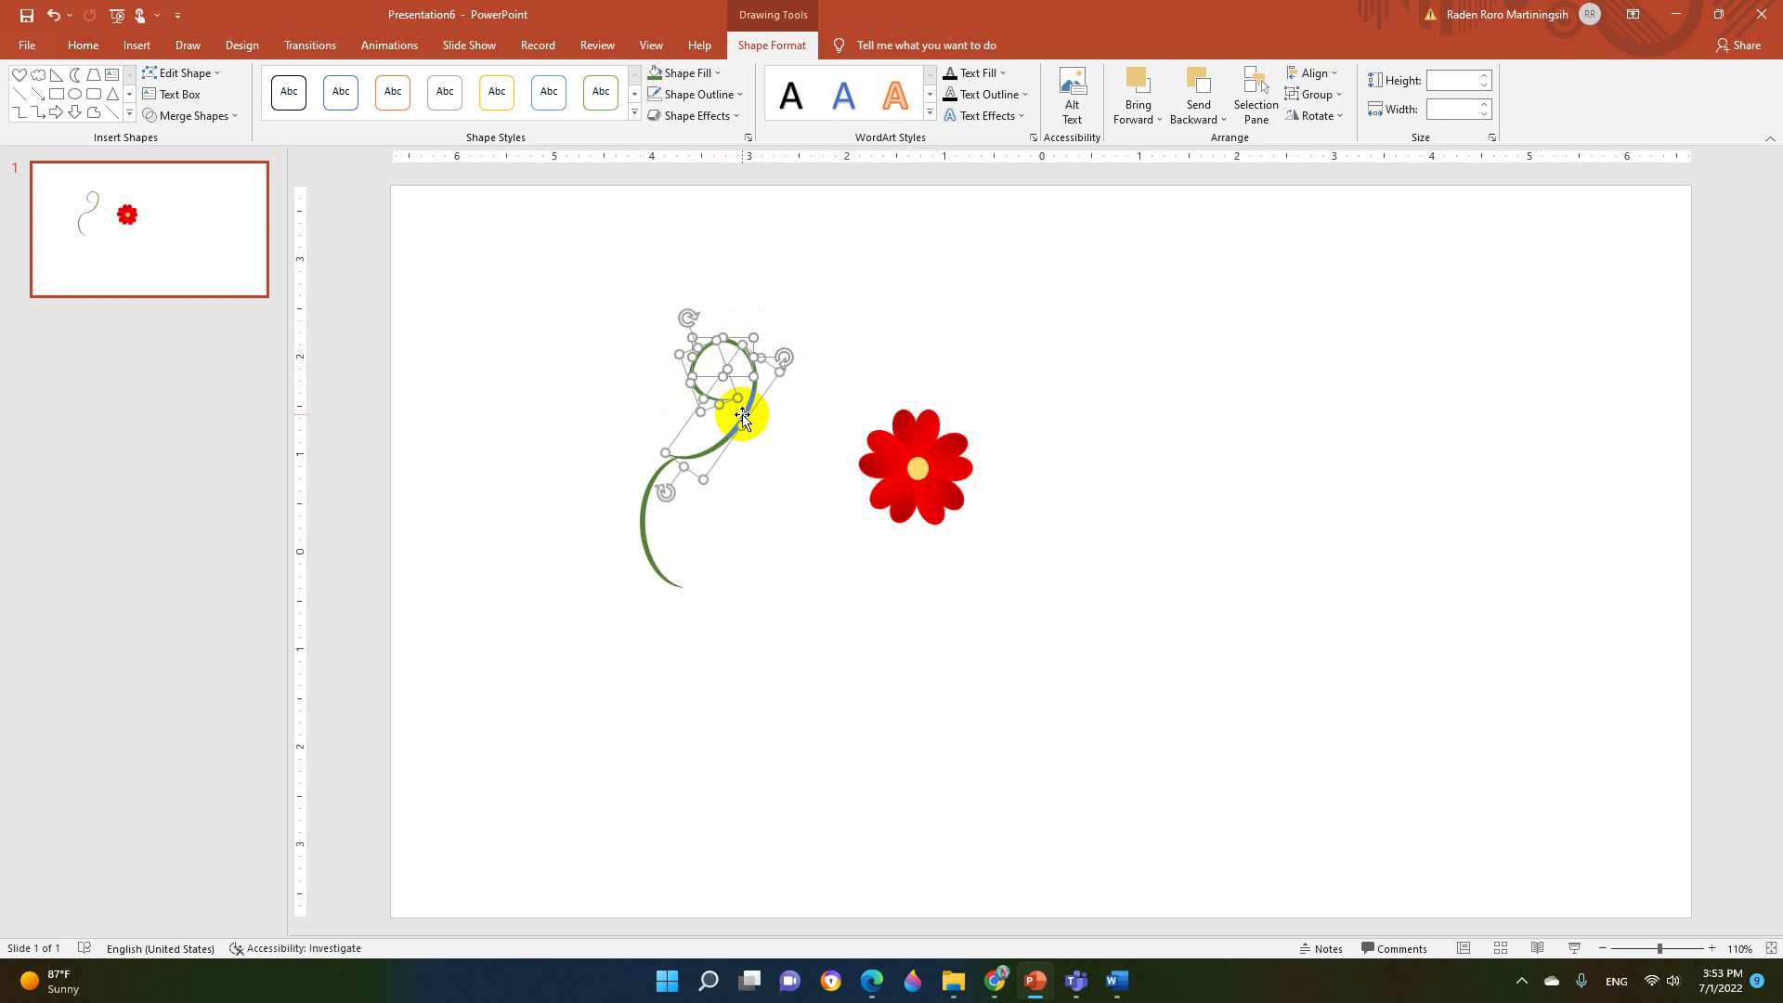
pyautogui.click(1317, 94)
# - Group the curl arcs, duplicate the curl rotated about 140°, and group both curls together
pyautogui.click(1324, 116)
pyautogui.moveTo(752, 390); pyautogui.dragTo(759, 400)
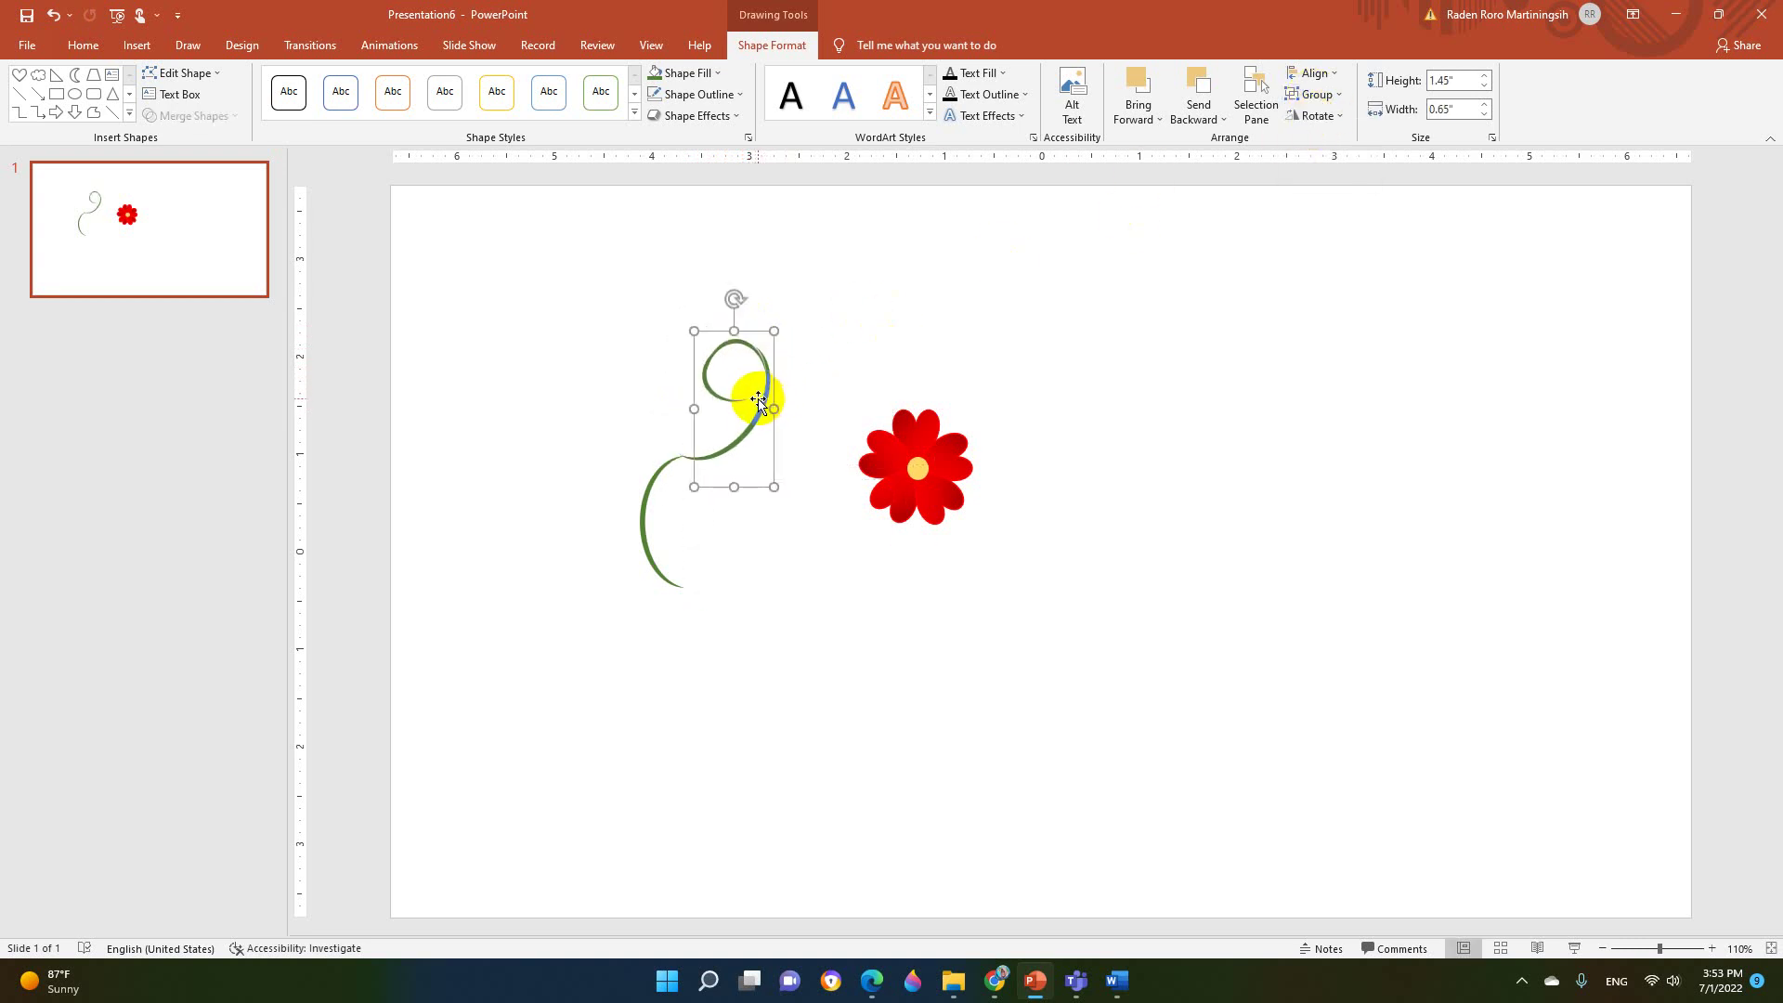
pyautogui.hotkey('ctrl', 'd')
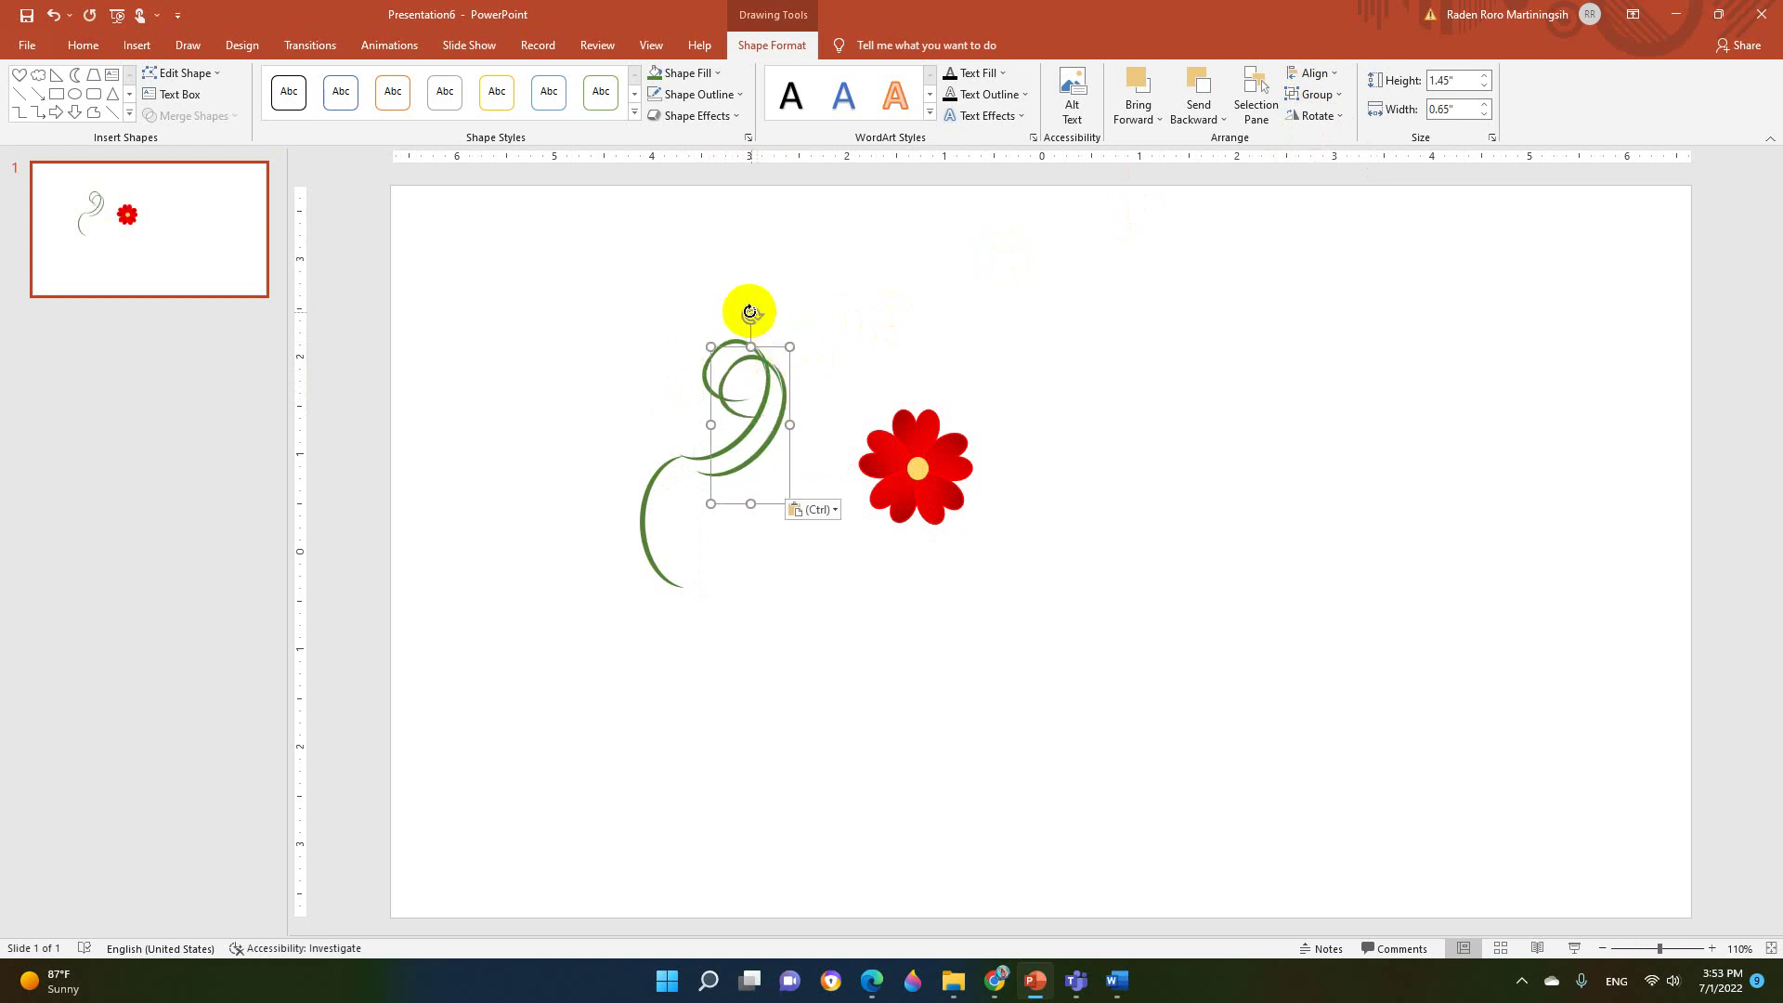
pyautogui.moveTo(751, 315)
pyautogui.mouseDown()
pyautogui.moveTo(684, 489)
pyautogui.moveTo(616, 434)
pyautogui.moveTo(677, 517)
pyautogui.mouseUp()
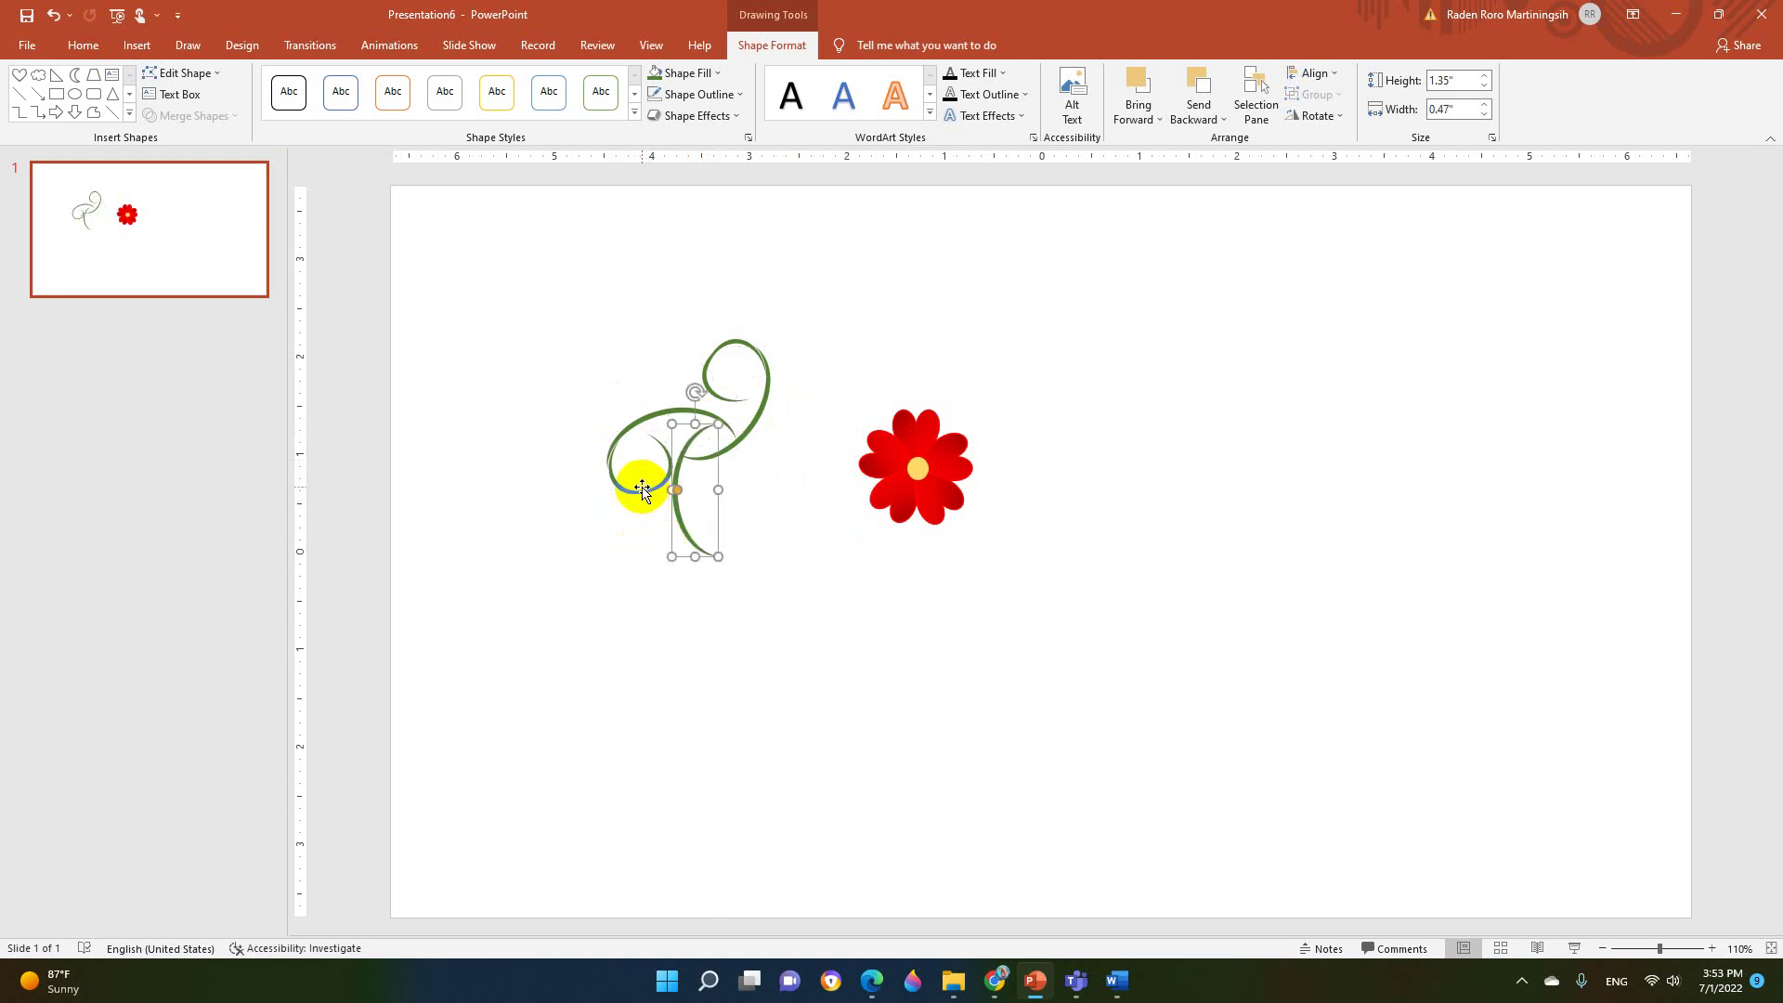
pyautogui.keyDown('shift'); pyautogui.click(642, 489); pyautogui.keyUp('shift')
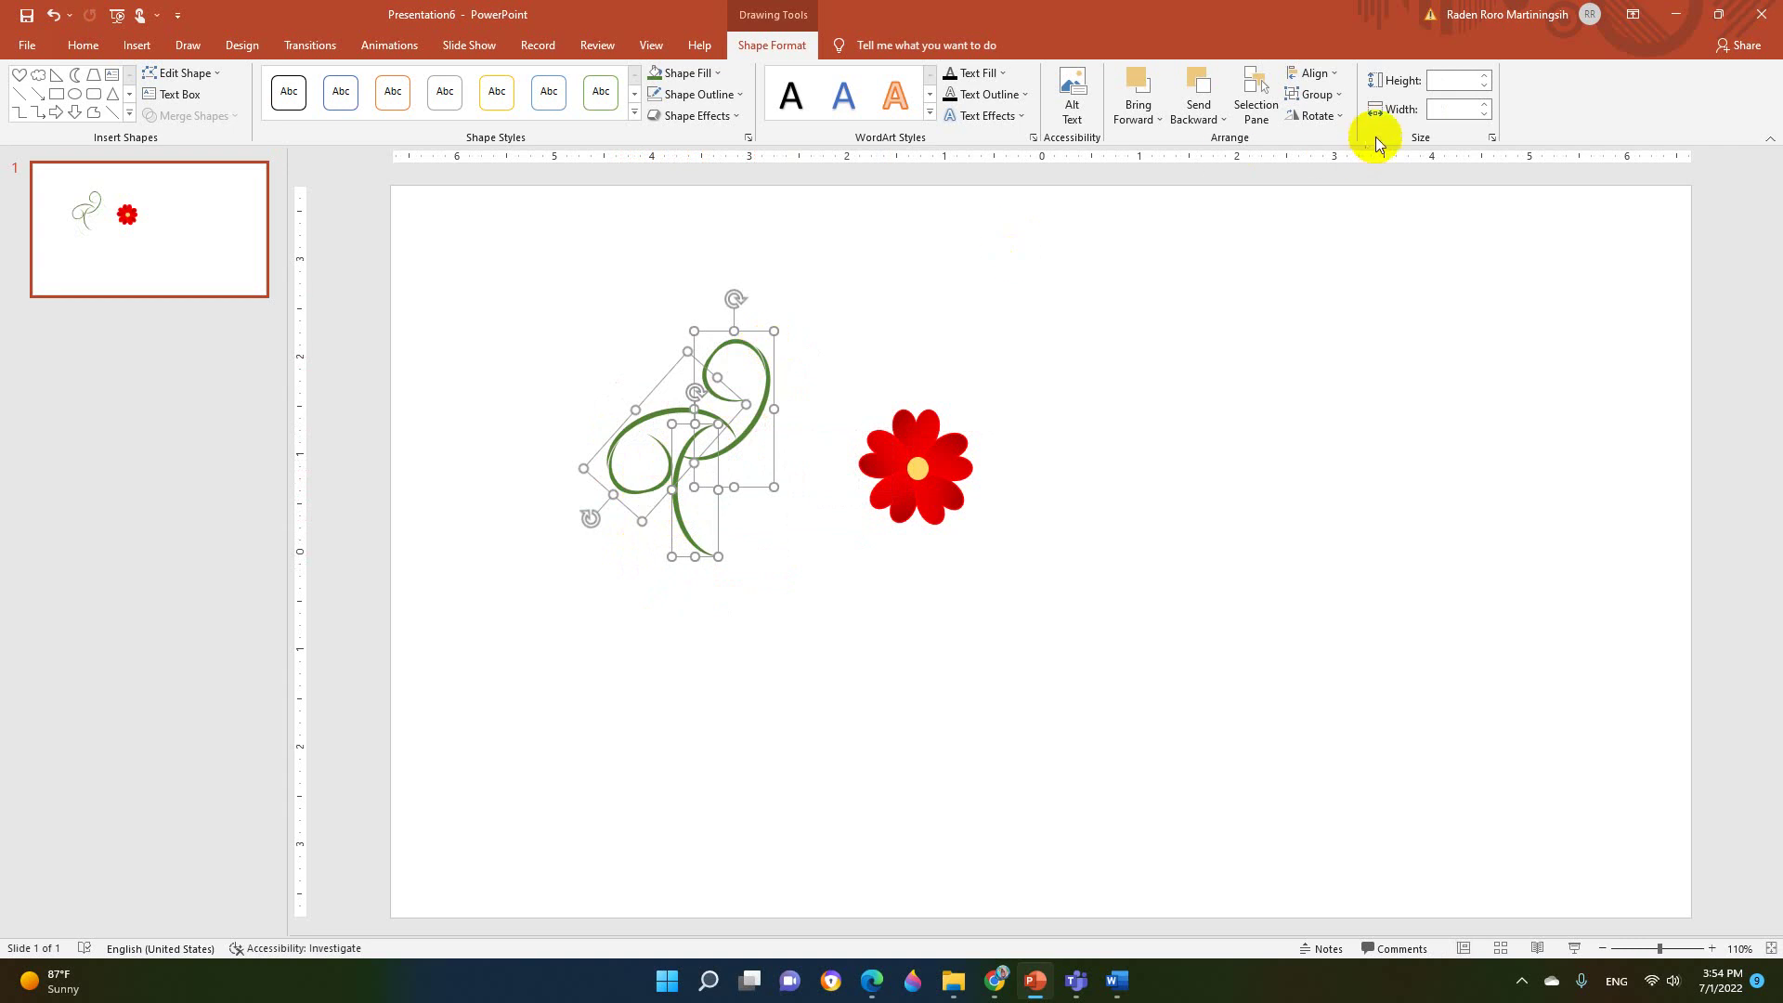
pyautogui.click(1313, 94)
pyautogui.click(1328, 118)
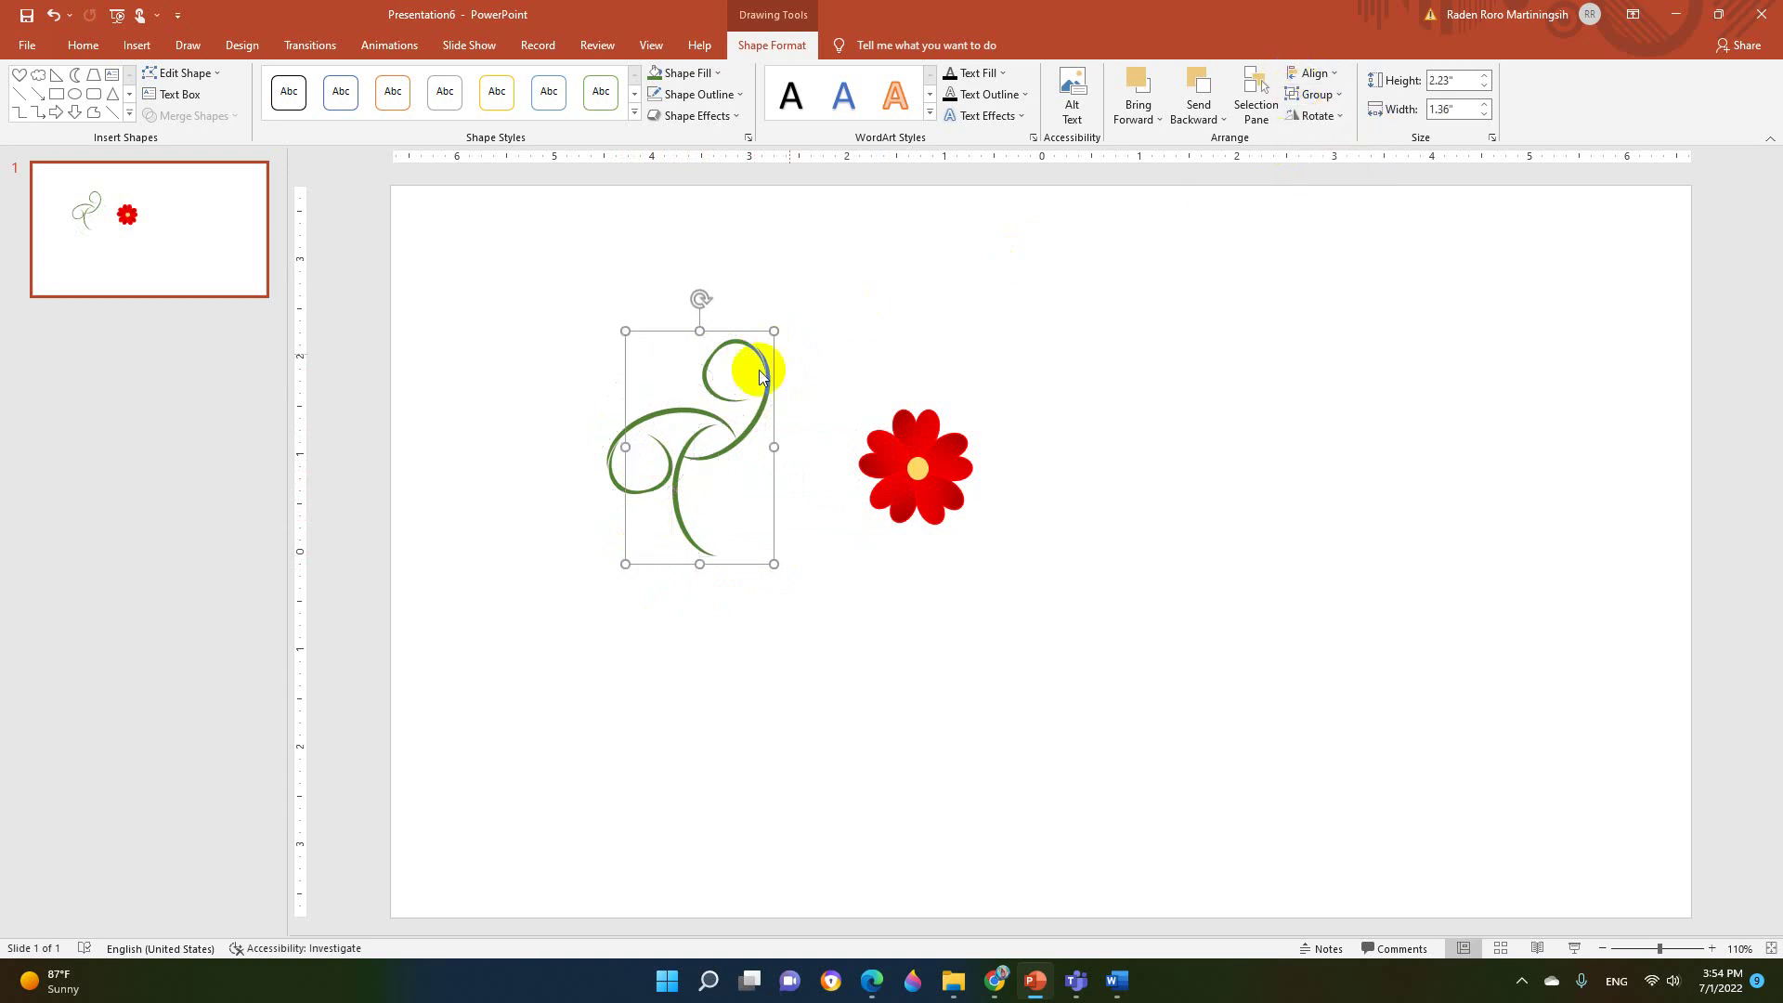
# - Rotate the curl vine group and place it below the flower
pyautogui.moveTo(712, 422); pyautogui.dragTo(845, 349)
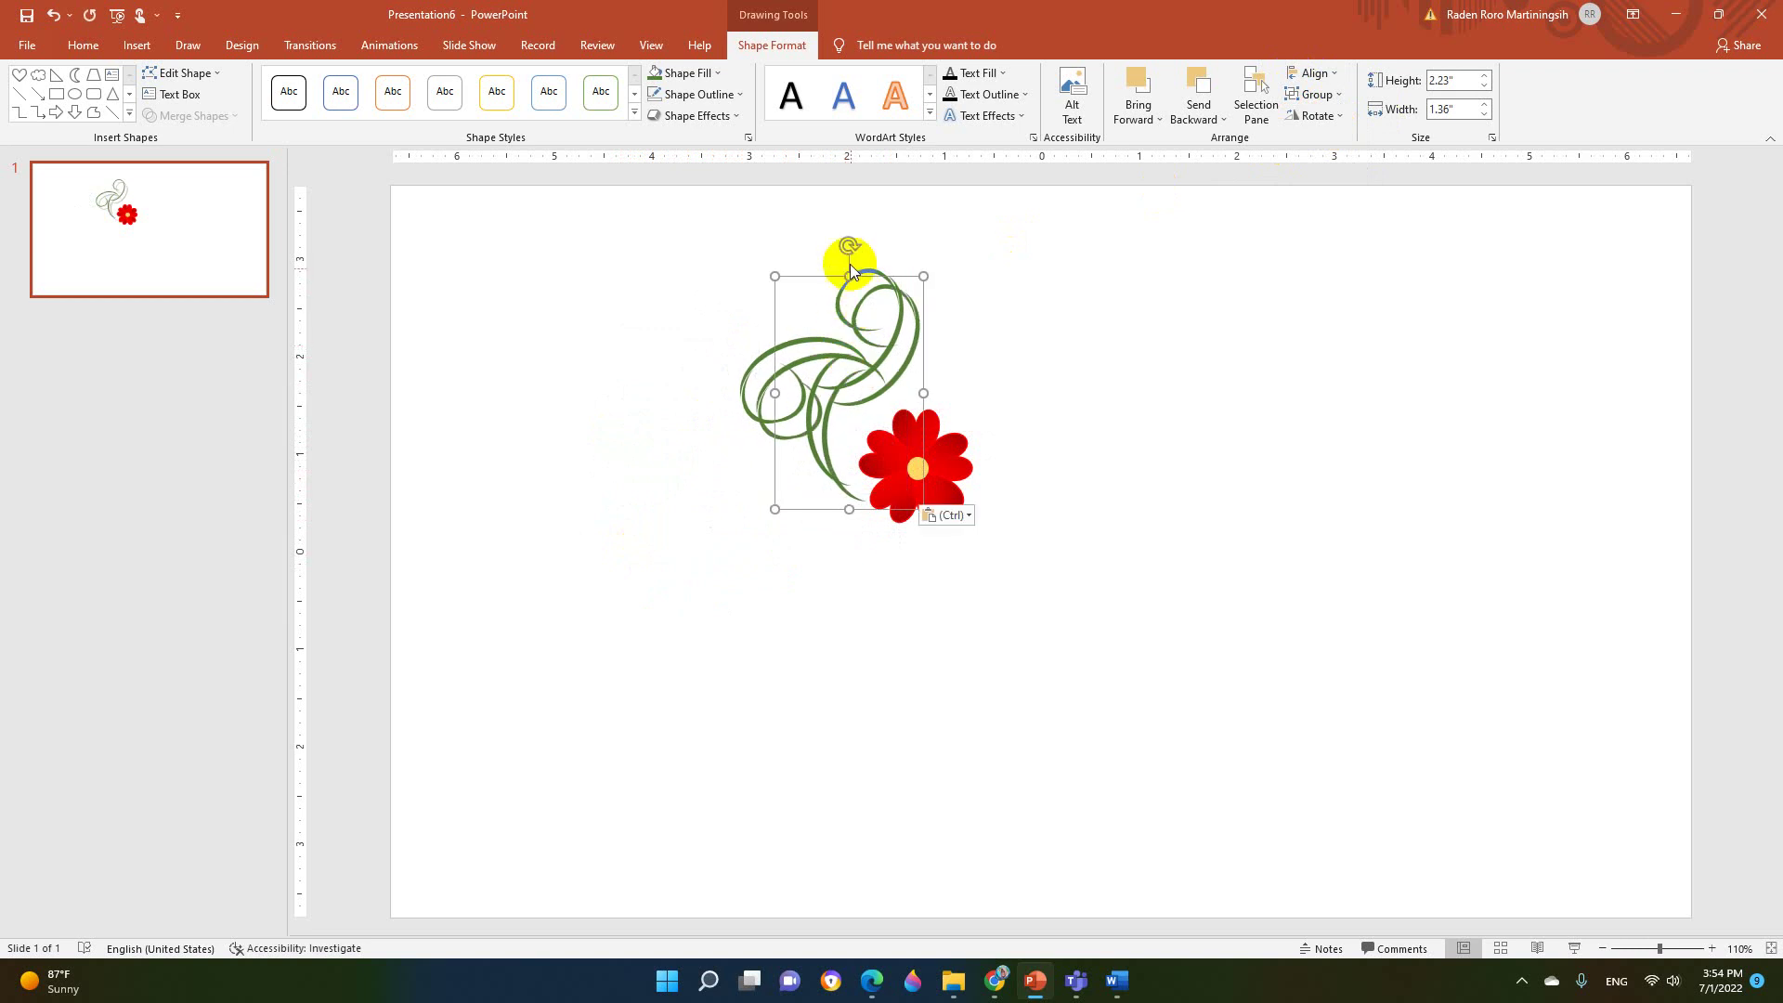
pyautogui.moveTo(833, 229); pyautogui.dragTo(580, 441)
pyautogui.moveTo(853, 407); pyautogui.dragTo(748, 568)
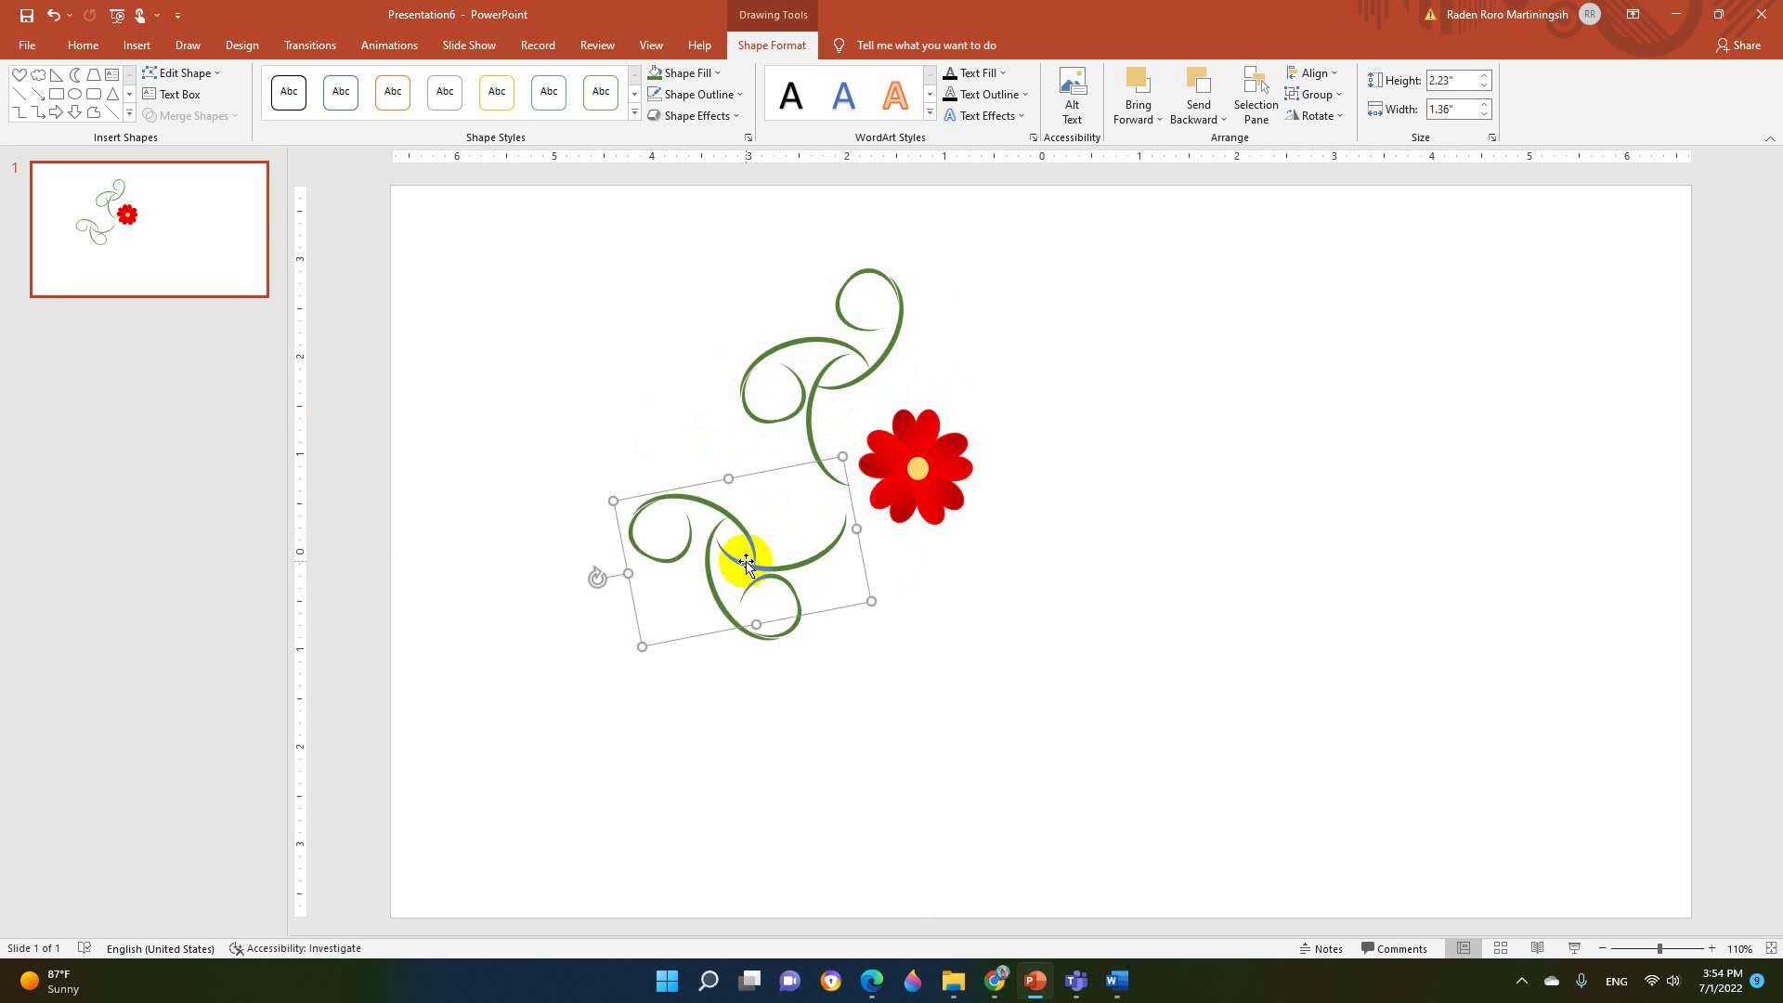
pyautogui.moveTo(597, 577); pyautogui.dragTo(806, 708)
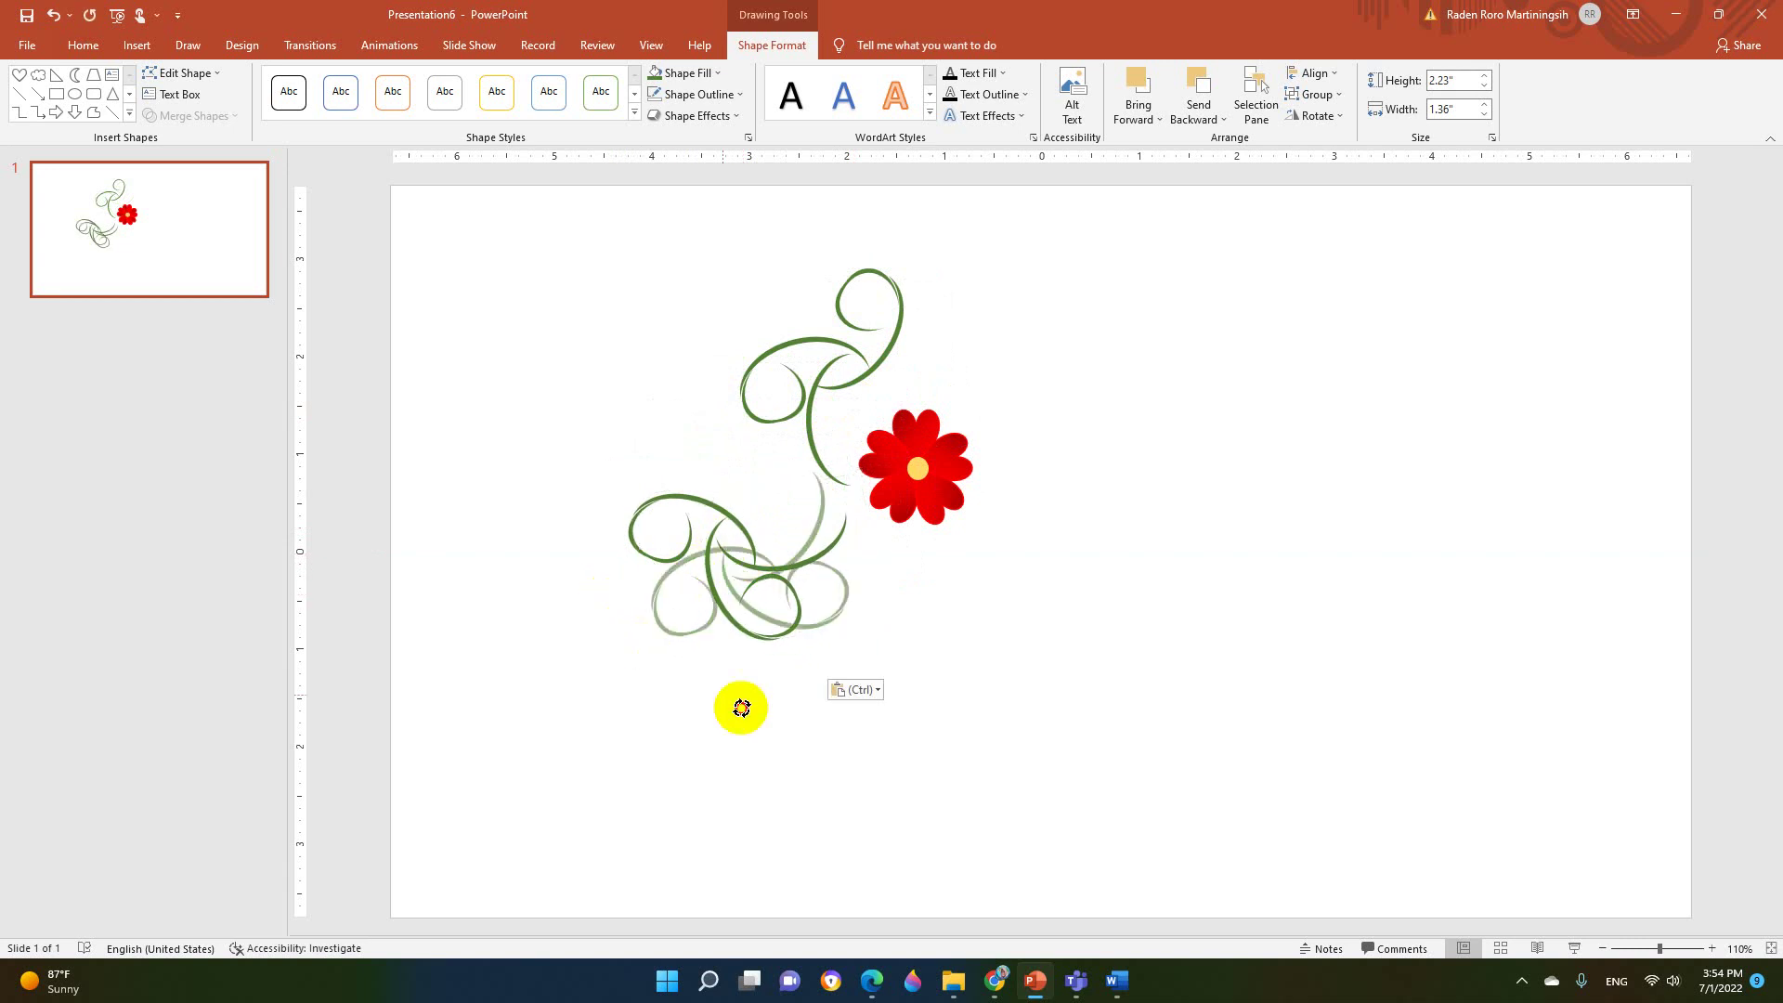
pyautogui.moveTo(755, 517)
pyautogui.mouseDown()
pyautogui.moveTo(969, 591)
pyautogui.moveTo(952, 599)
pyautogui.mouseUp()
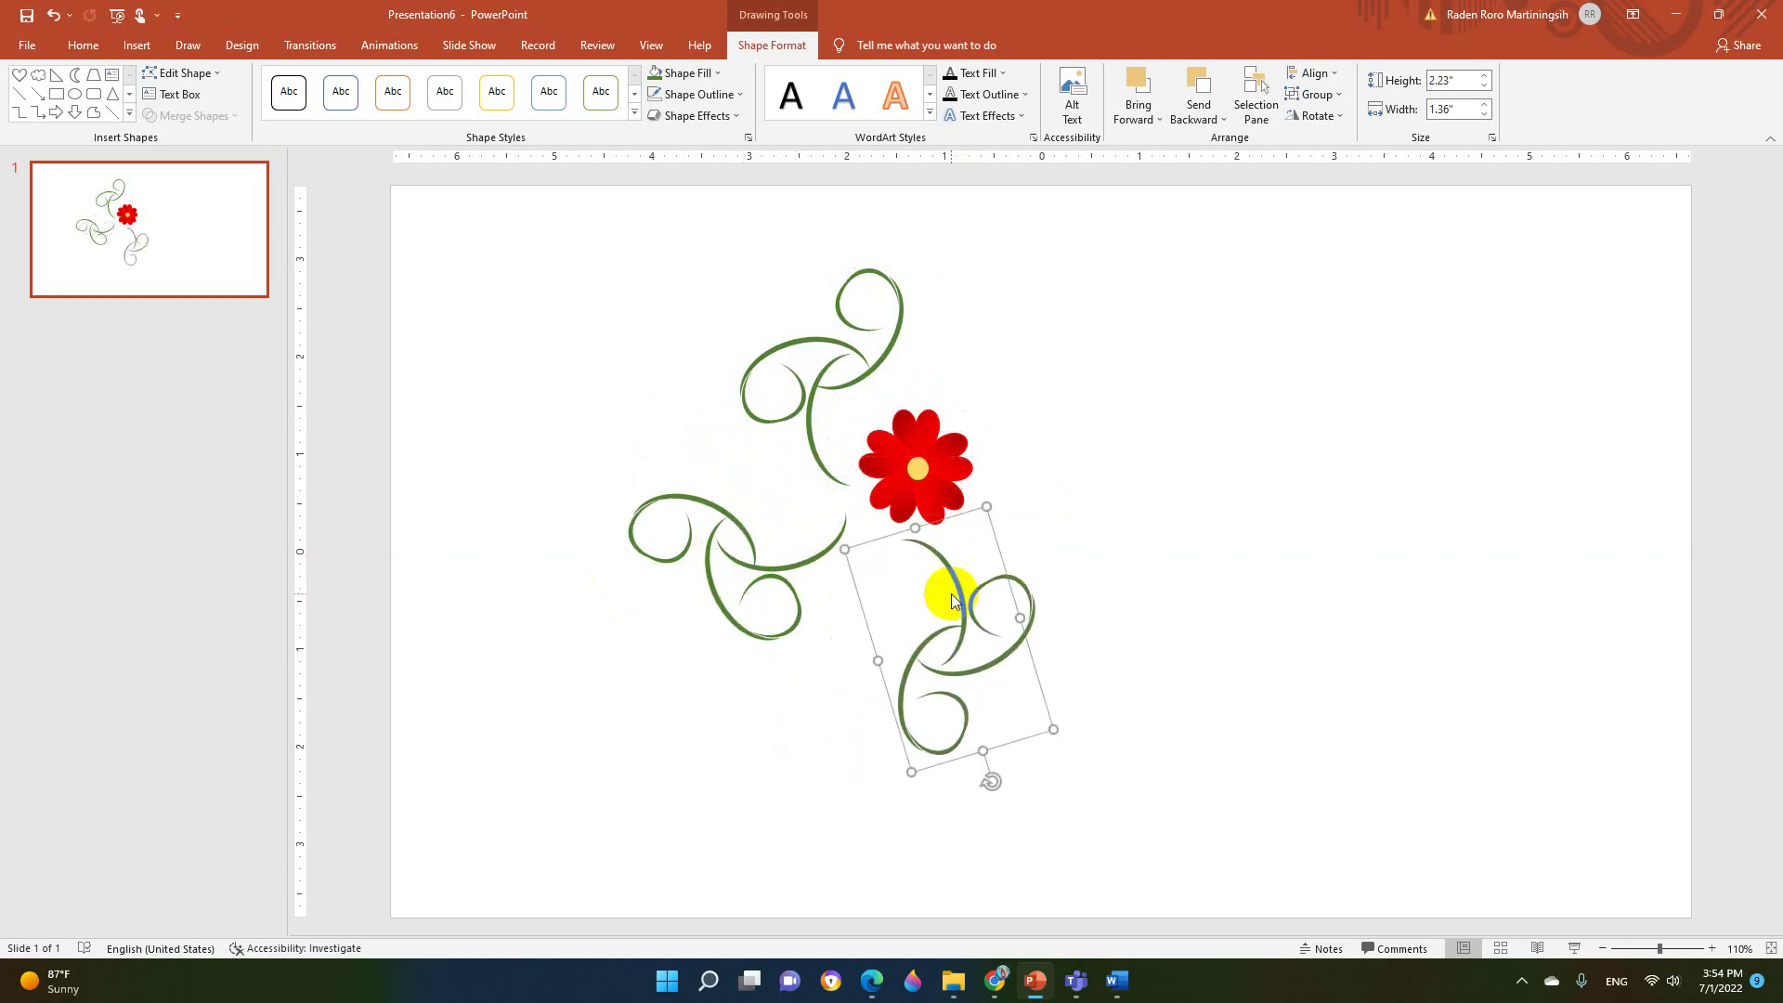
# - Duplicate the vine twice, rotating and placing copies at the right and upper right of the flower
pyautogui.hotkey('ctrl', 'd')
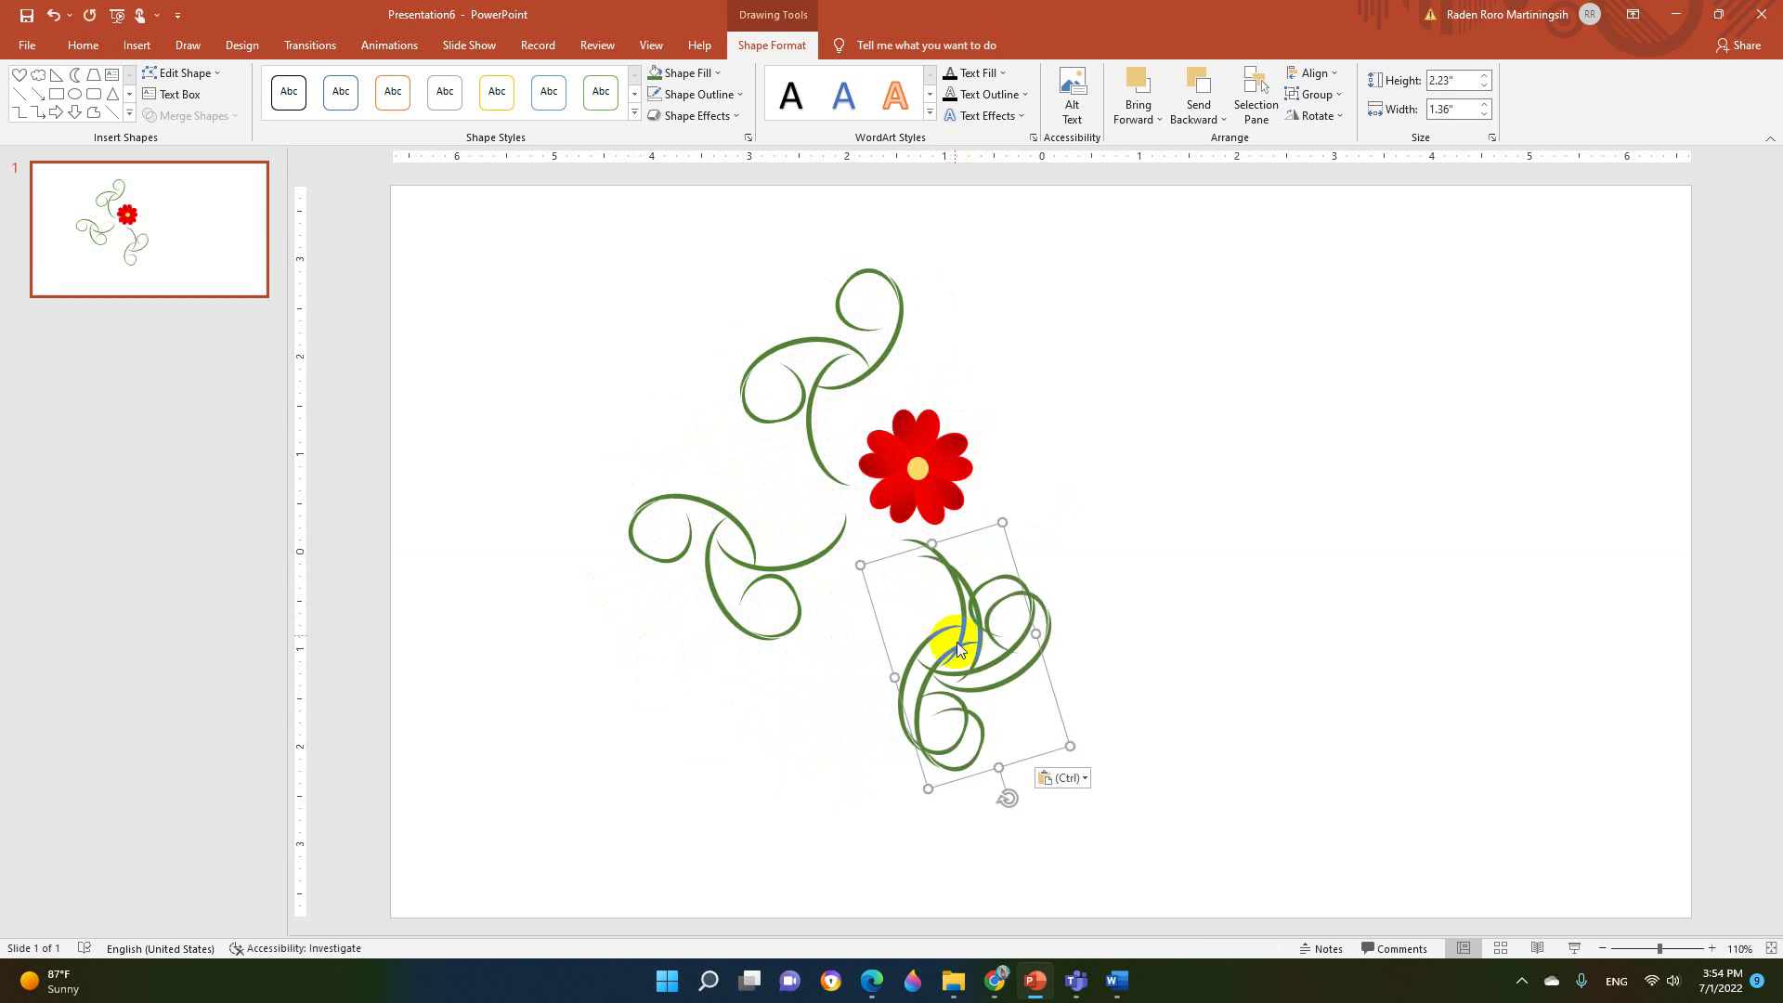
pyautogui.moveTo(1012, 800)
pyautogui.mouseDown()
pyautogui.moveTo(1083, 700)
pyautogui.moveTo(1136, 439)
pyautogui.moveTo(1125, 509)
pyautogui.mouseUp()
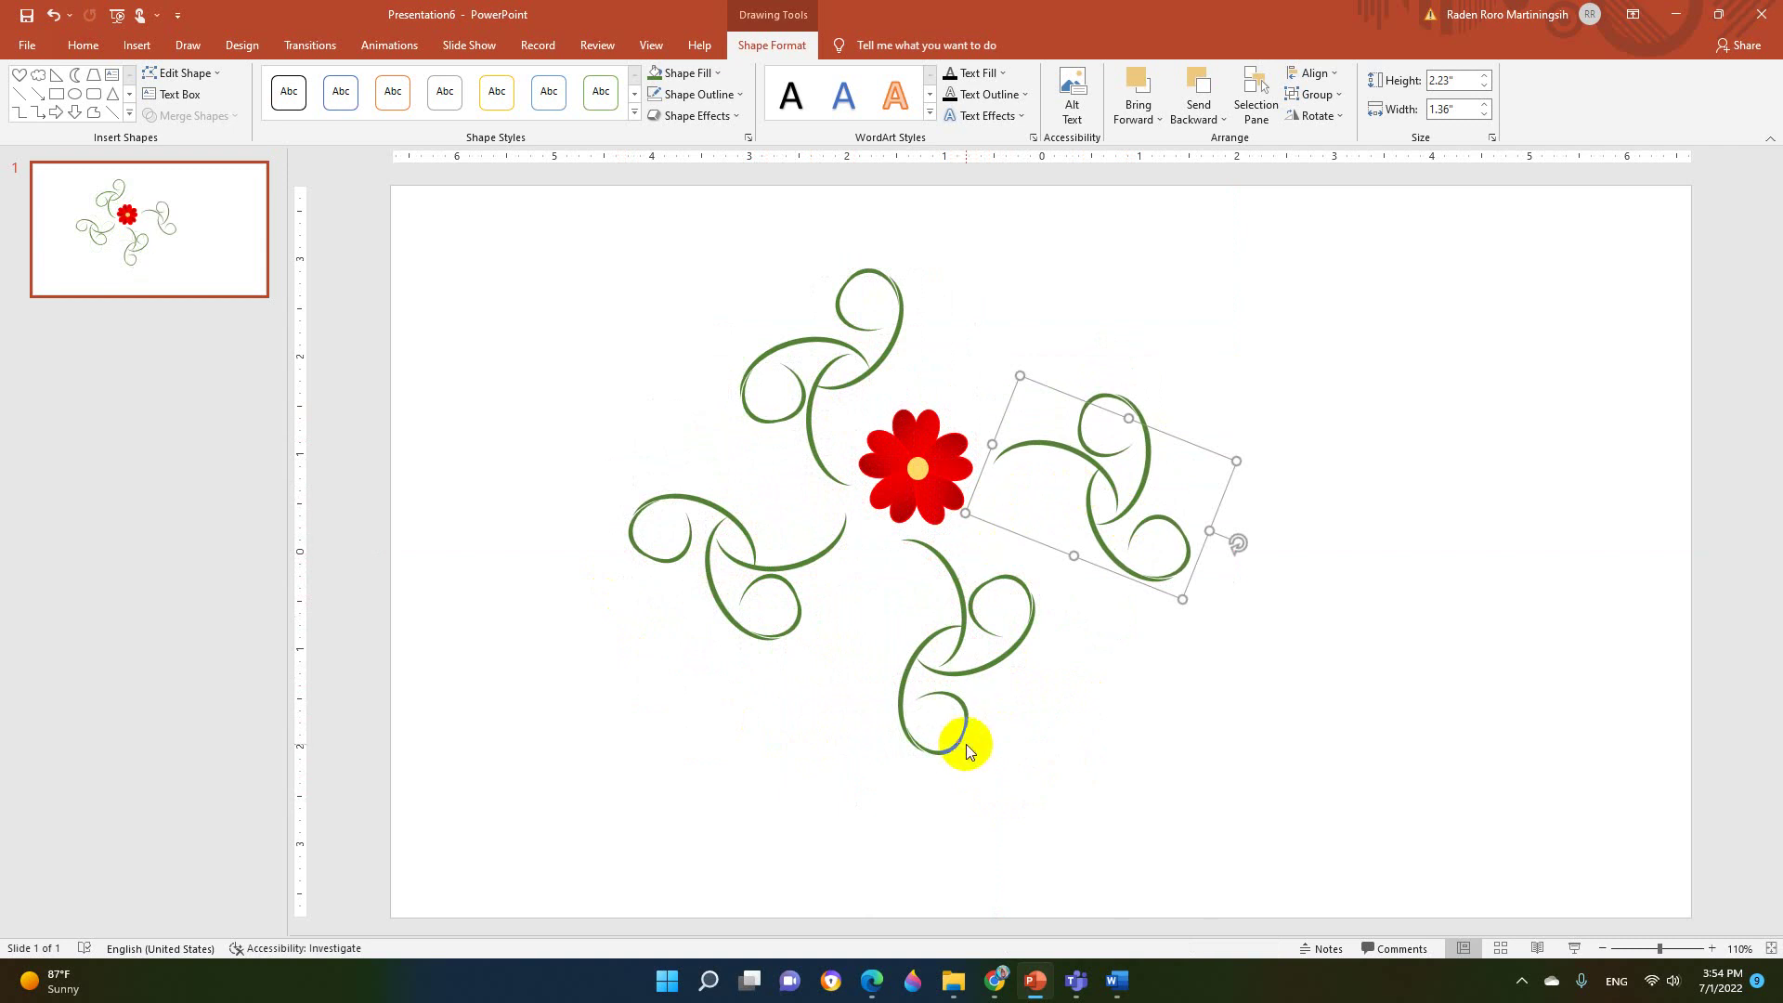
pyautogui.moveTo(952, 746); pyautogui.dragTo(927, 803)
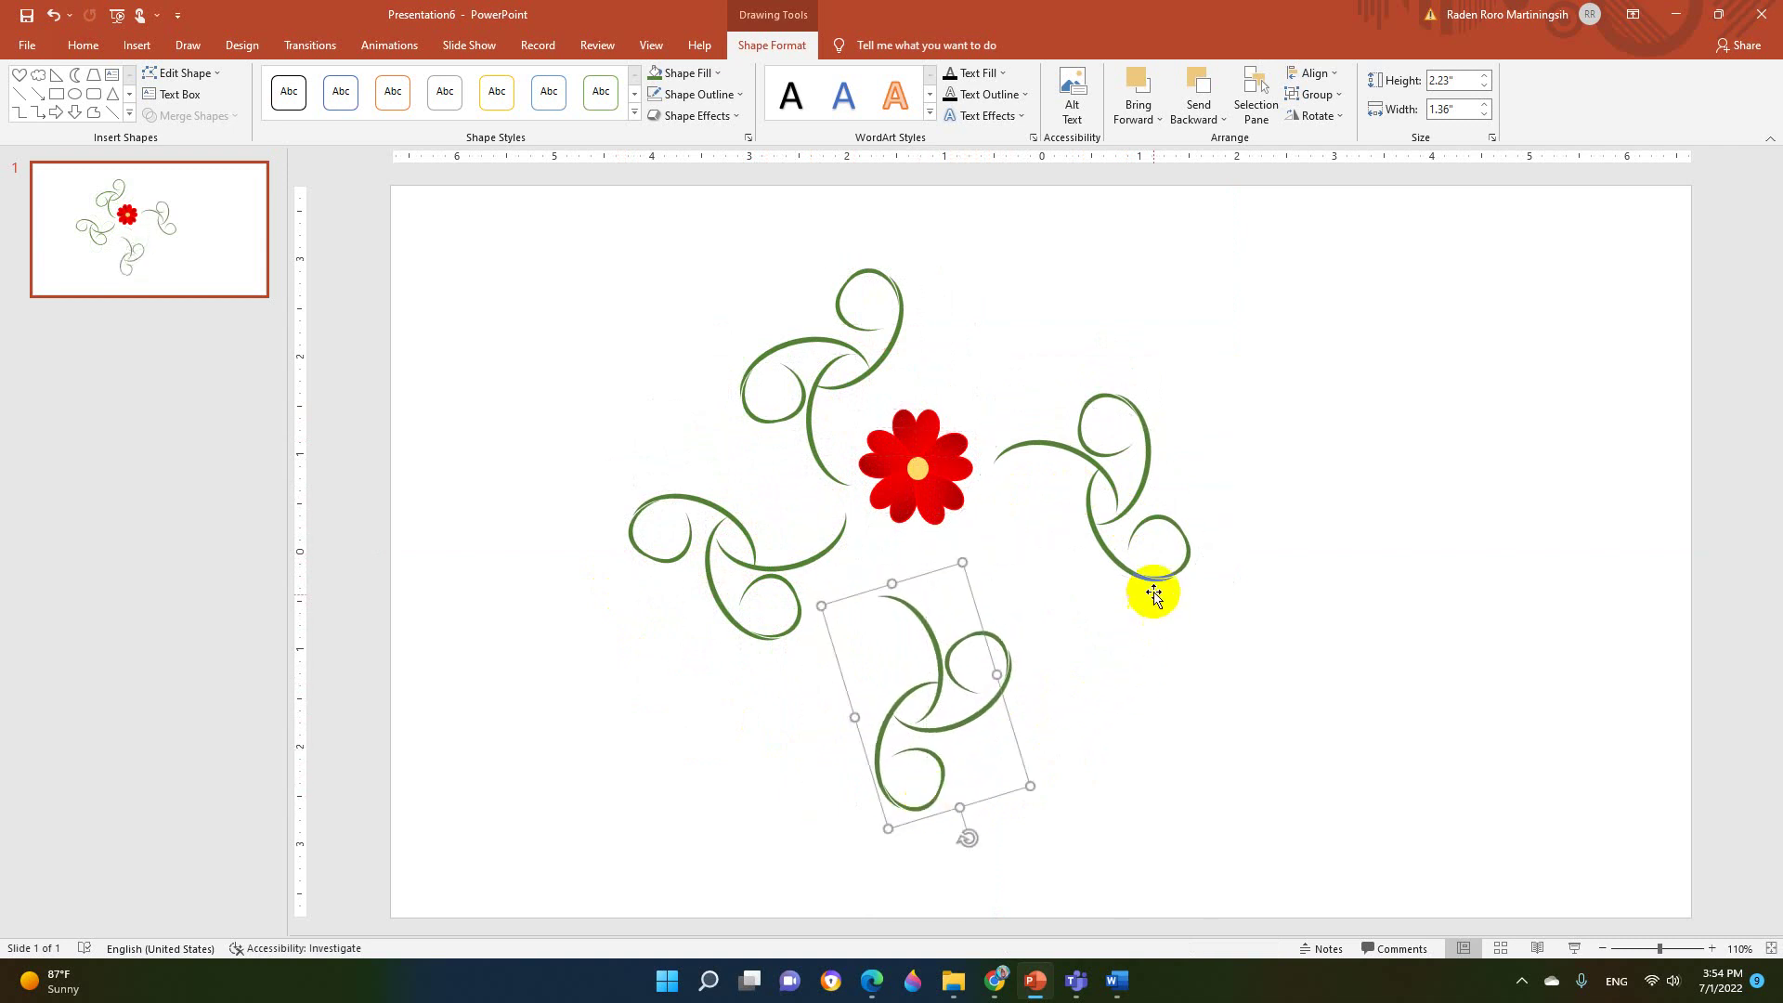
pyautogui.moveTo(1150, 592)
pyautogui.mouseDown()
pyautogui.moveTo(1163, 639)
pyautogui.moveTo(1291, 430)
pyautogui.mouseUp()
pyautogui.hotkey('ctrl', 'd')
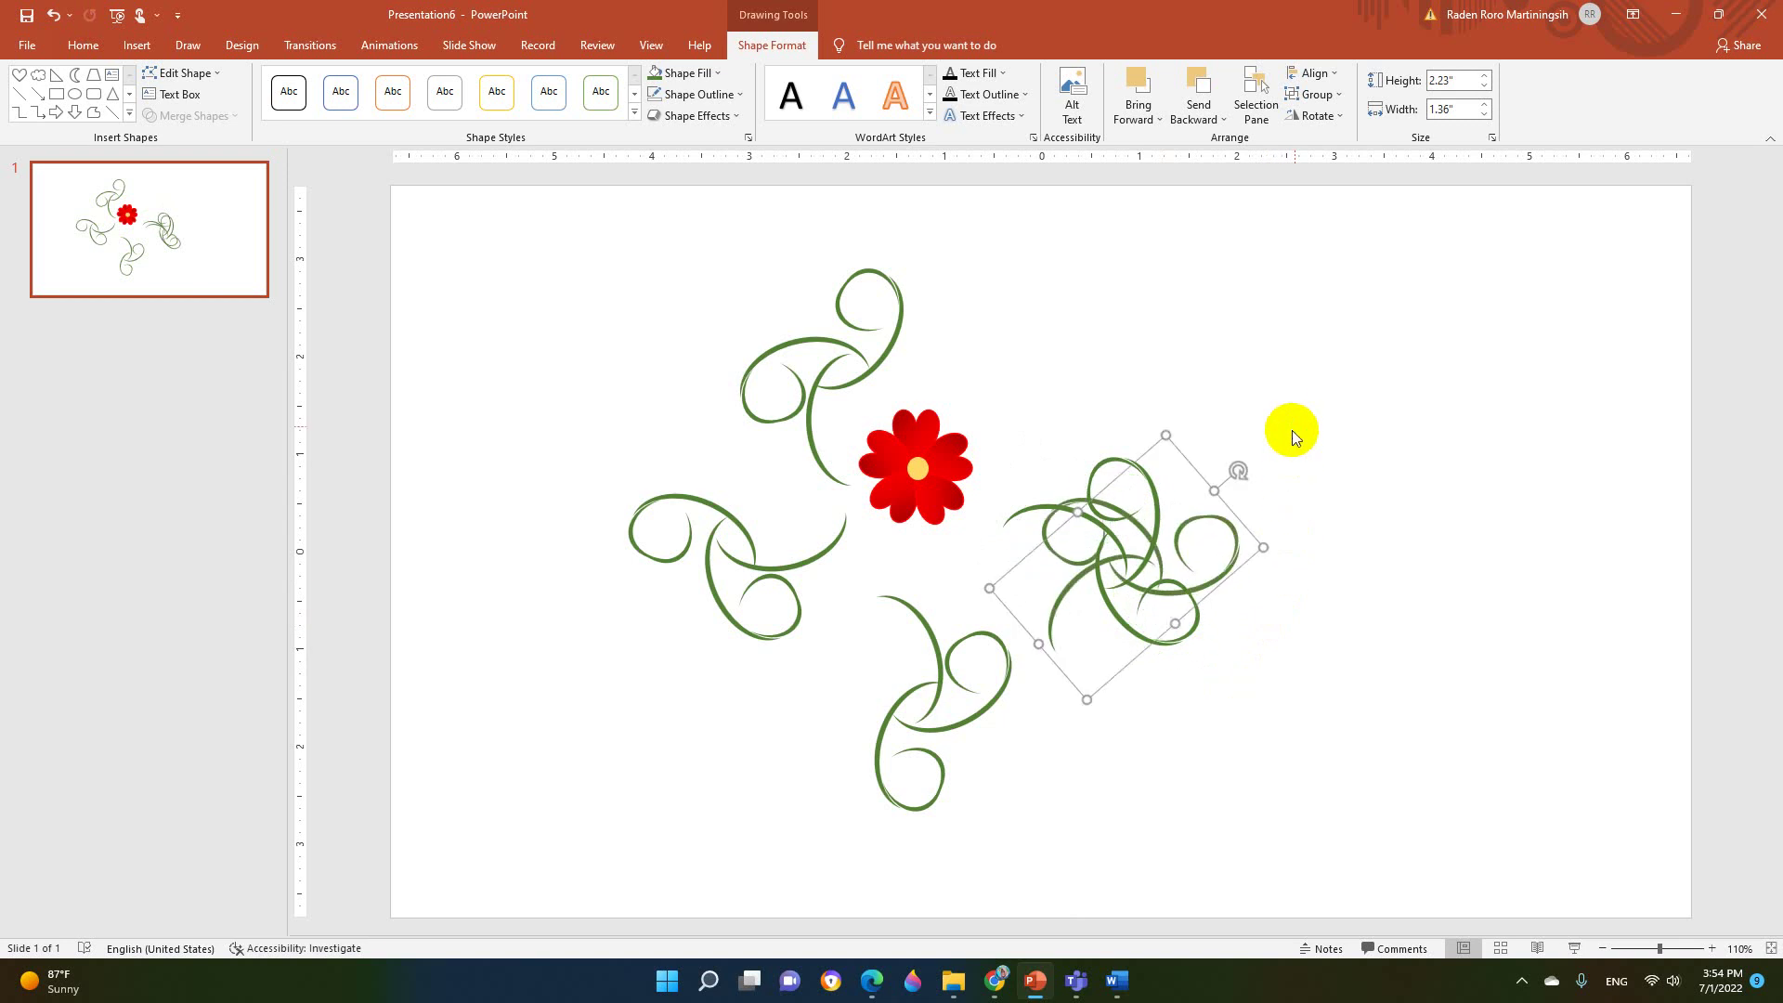
pyautogui.moveTo(1200, 590); pyautogui.dragTo(1162, 370)
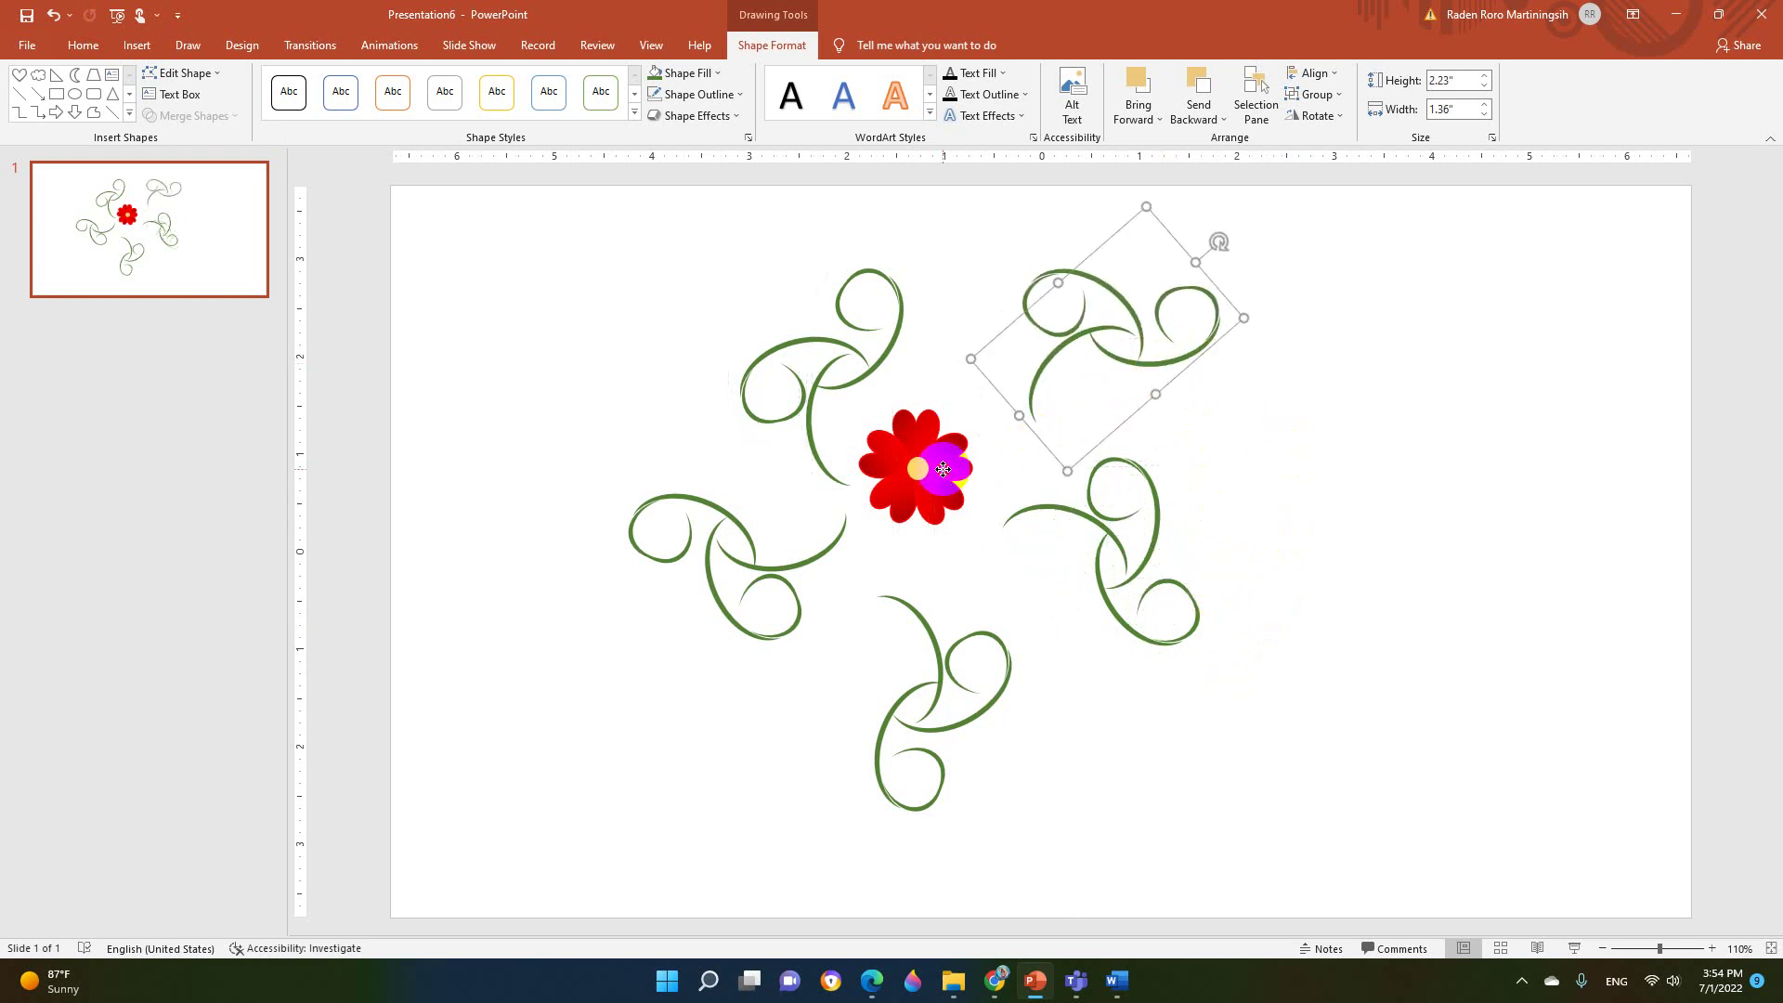
# - Duplicate the red flower several times and move the copies into a cluster near the centre
pyautogui.click(943, 470)
pyautogui.hotkey('ctrl', 'd')
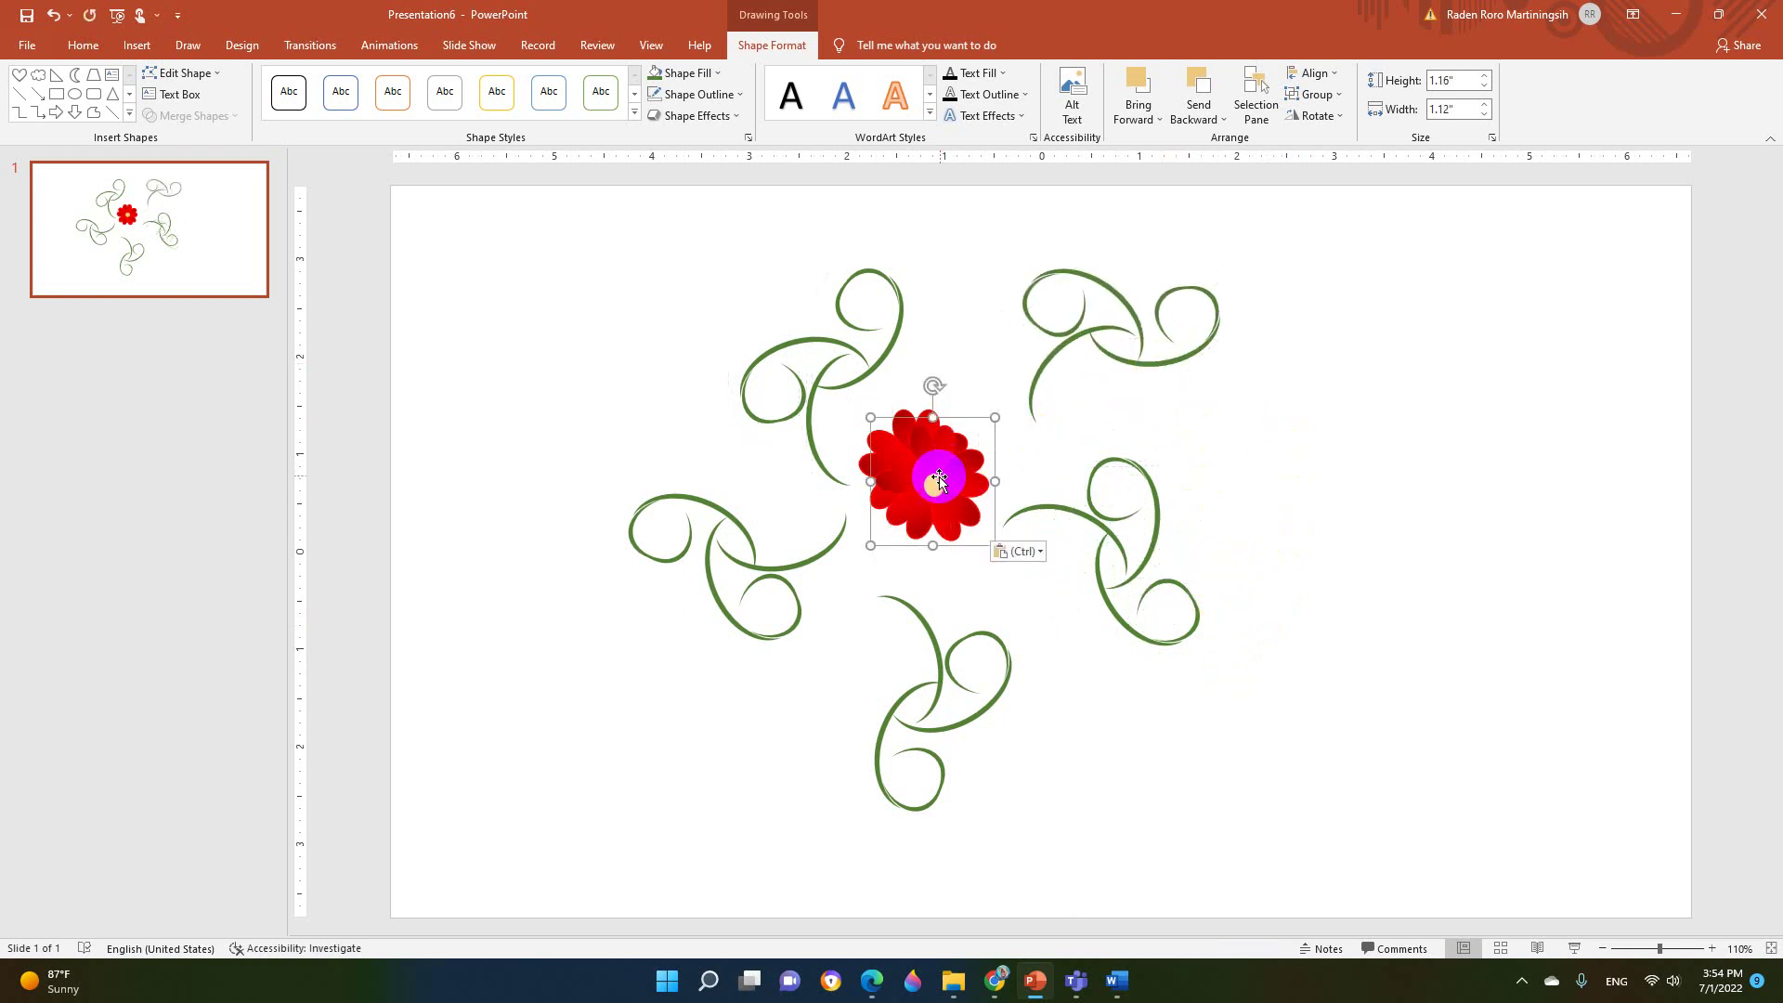
pyautogui.moveTo(946, 473)
pyautogui.mouseDown()
pyautogui.moveTo(1111, 745)
pyautogui.moveTo(1254, 452)
pyautogui.mouseUp()
pyautogui.hotkey('ctrl', 'd')
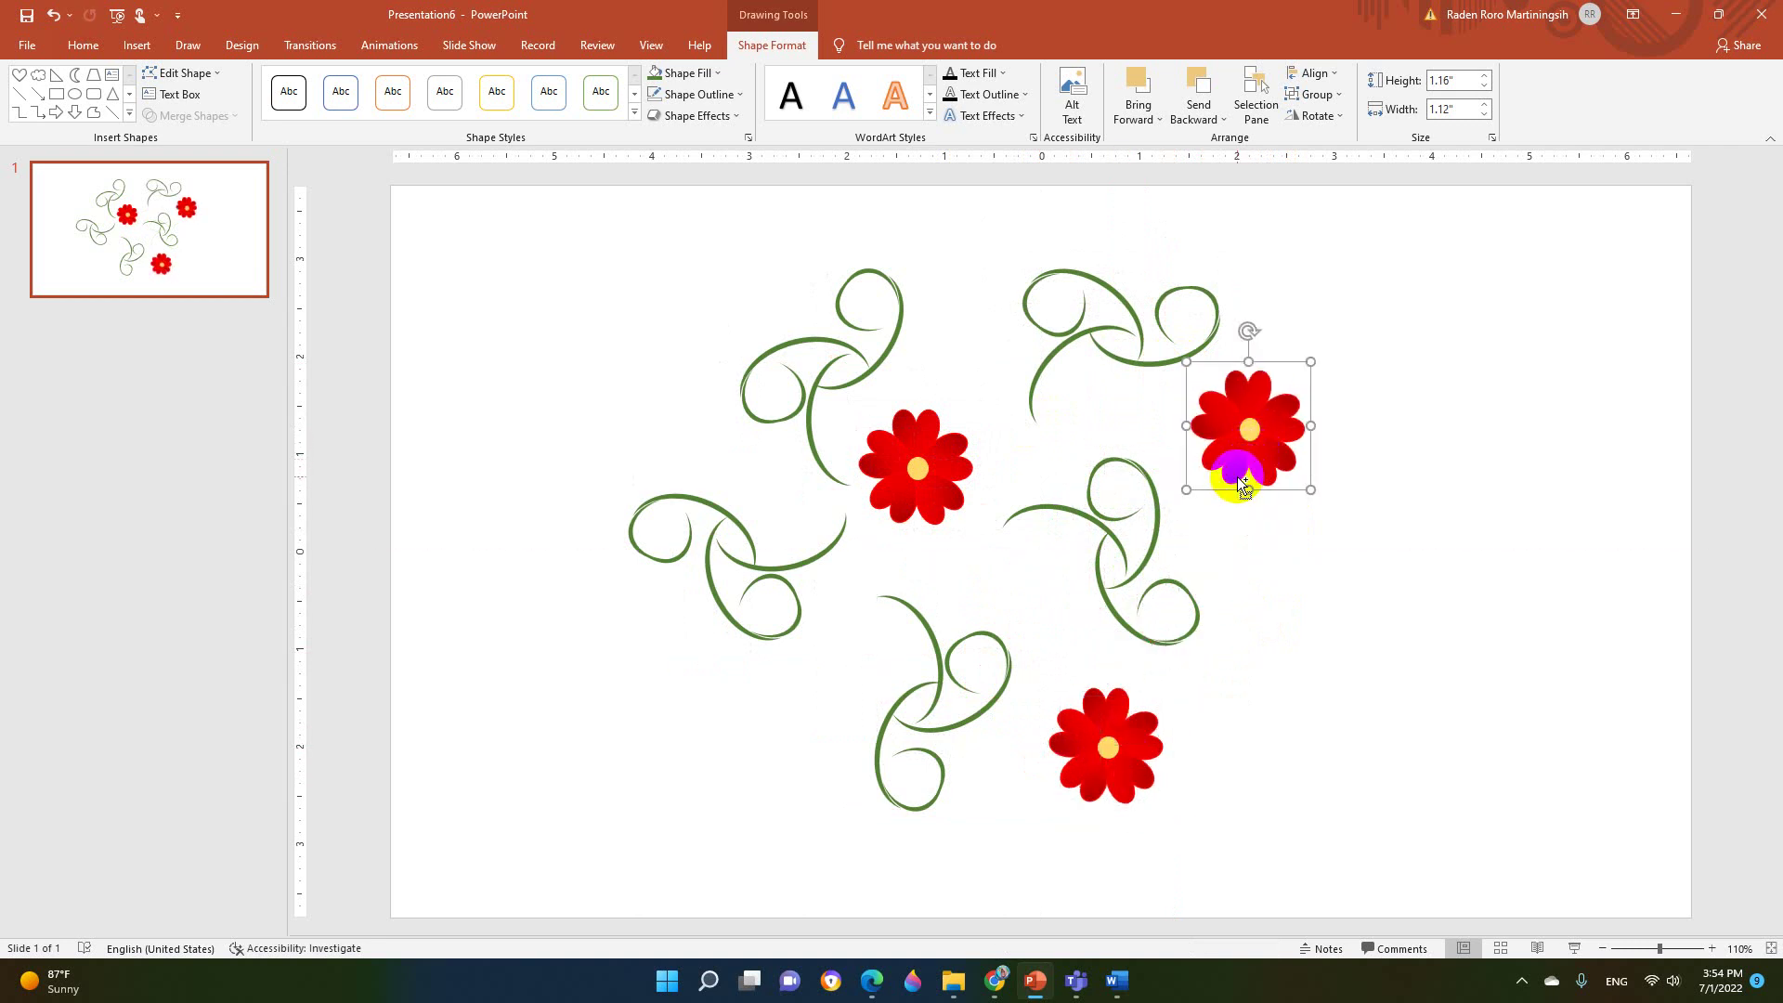
pyautogui.hotkey('ctrl', 'v')
pyautogui.moveTo(1112, 757); pyautogui.dragTo(973, 591)
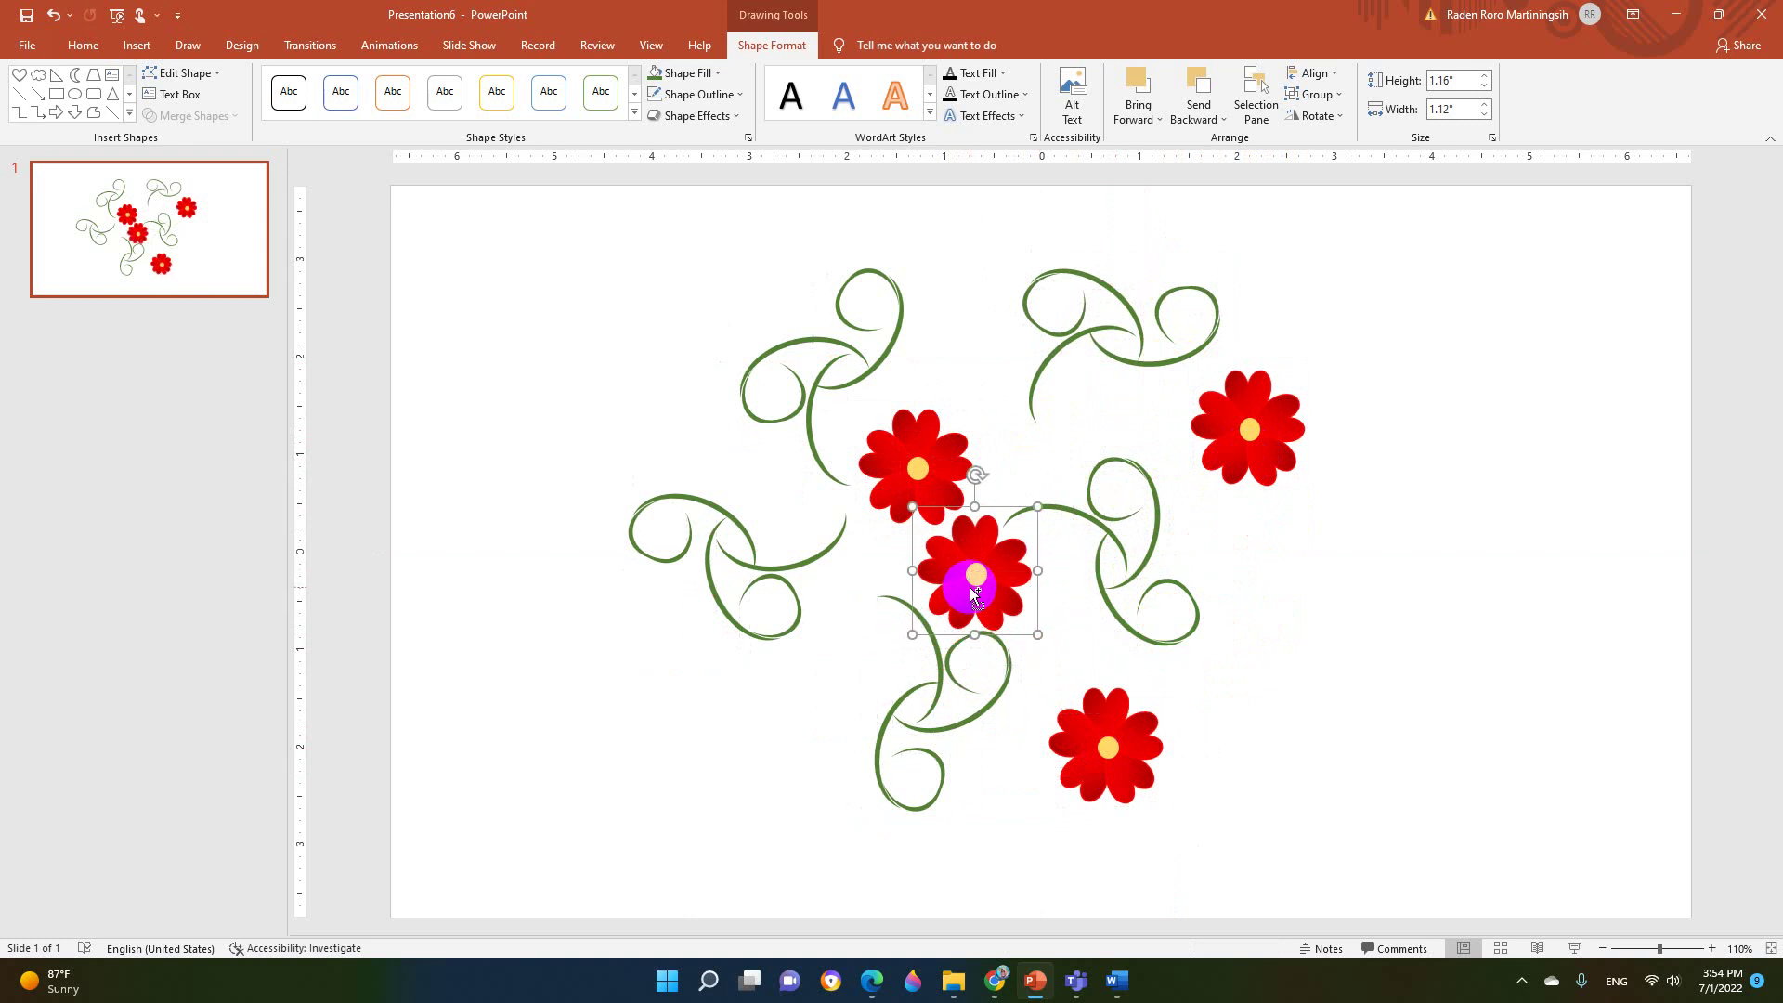
pyautogui.hotkey('ctrl', 'v')
pyautogui.press('ctrl')
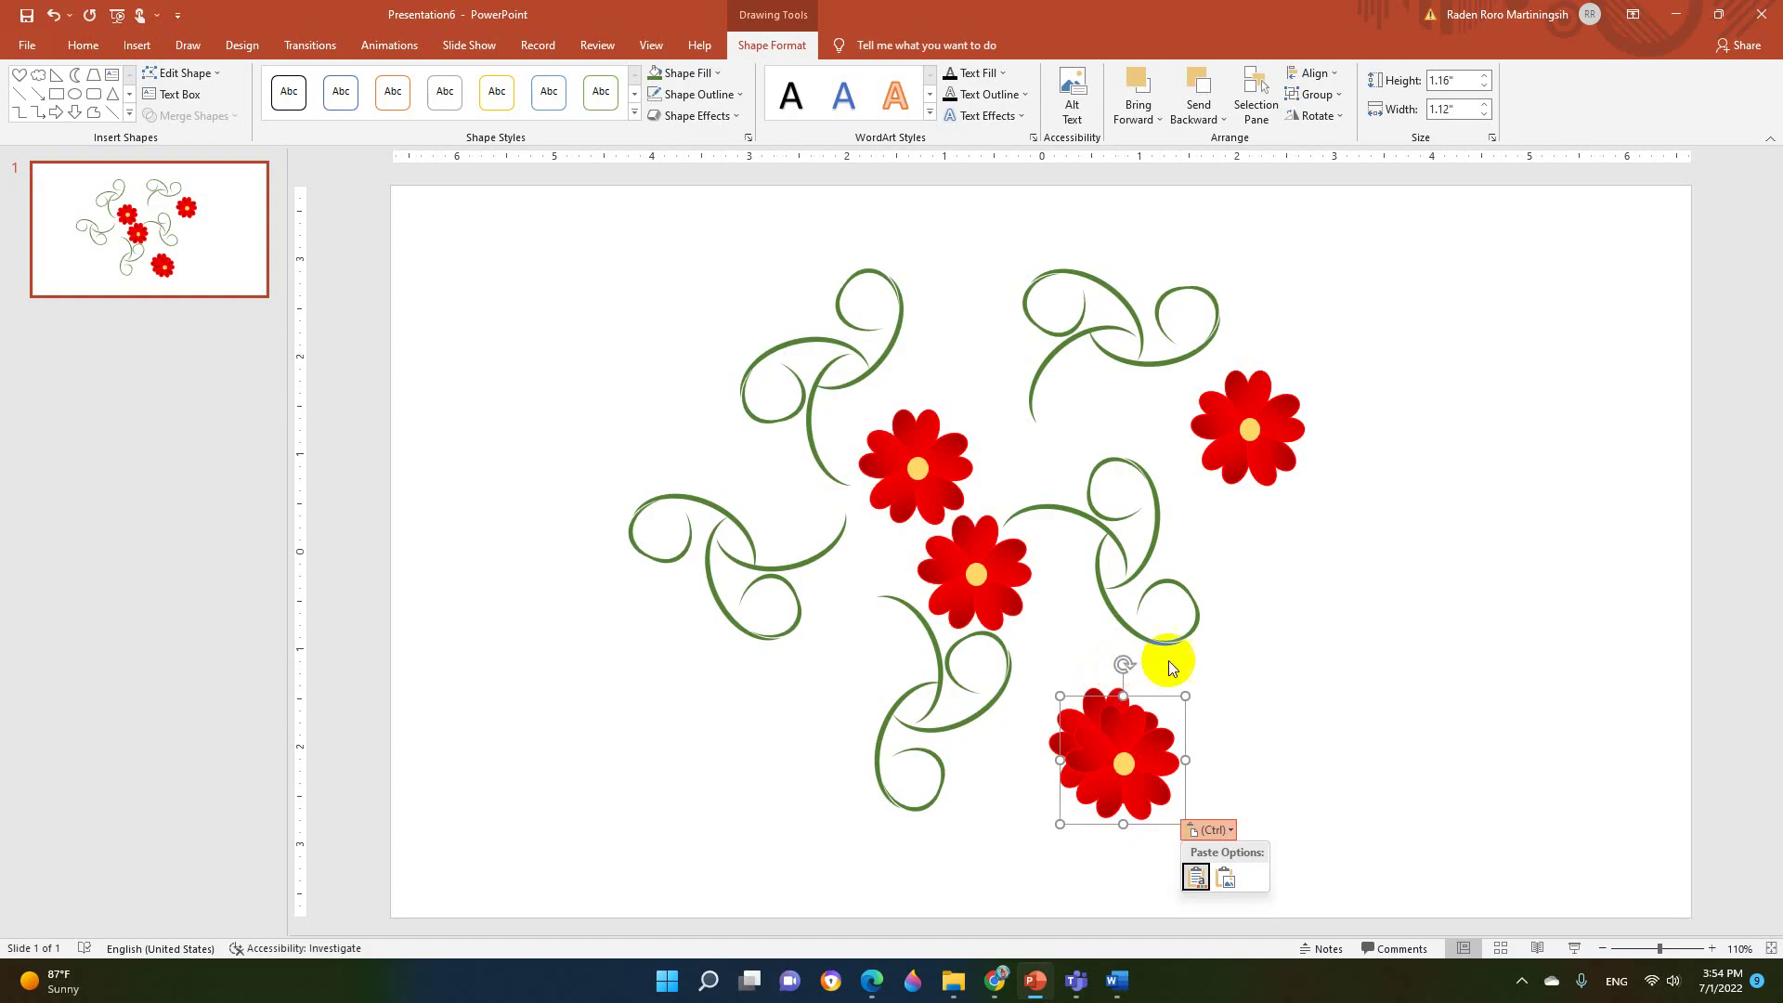
pyautogui.click(1126, 736)
pyautogui.moveTo(1133, 722); pyautogui.dragTo(1055, 457)
pyautogui.moveTo(1094, 740); pyautogui.dragTo(968, 362)
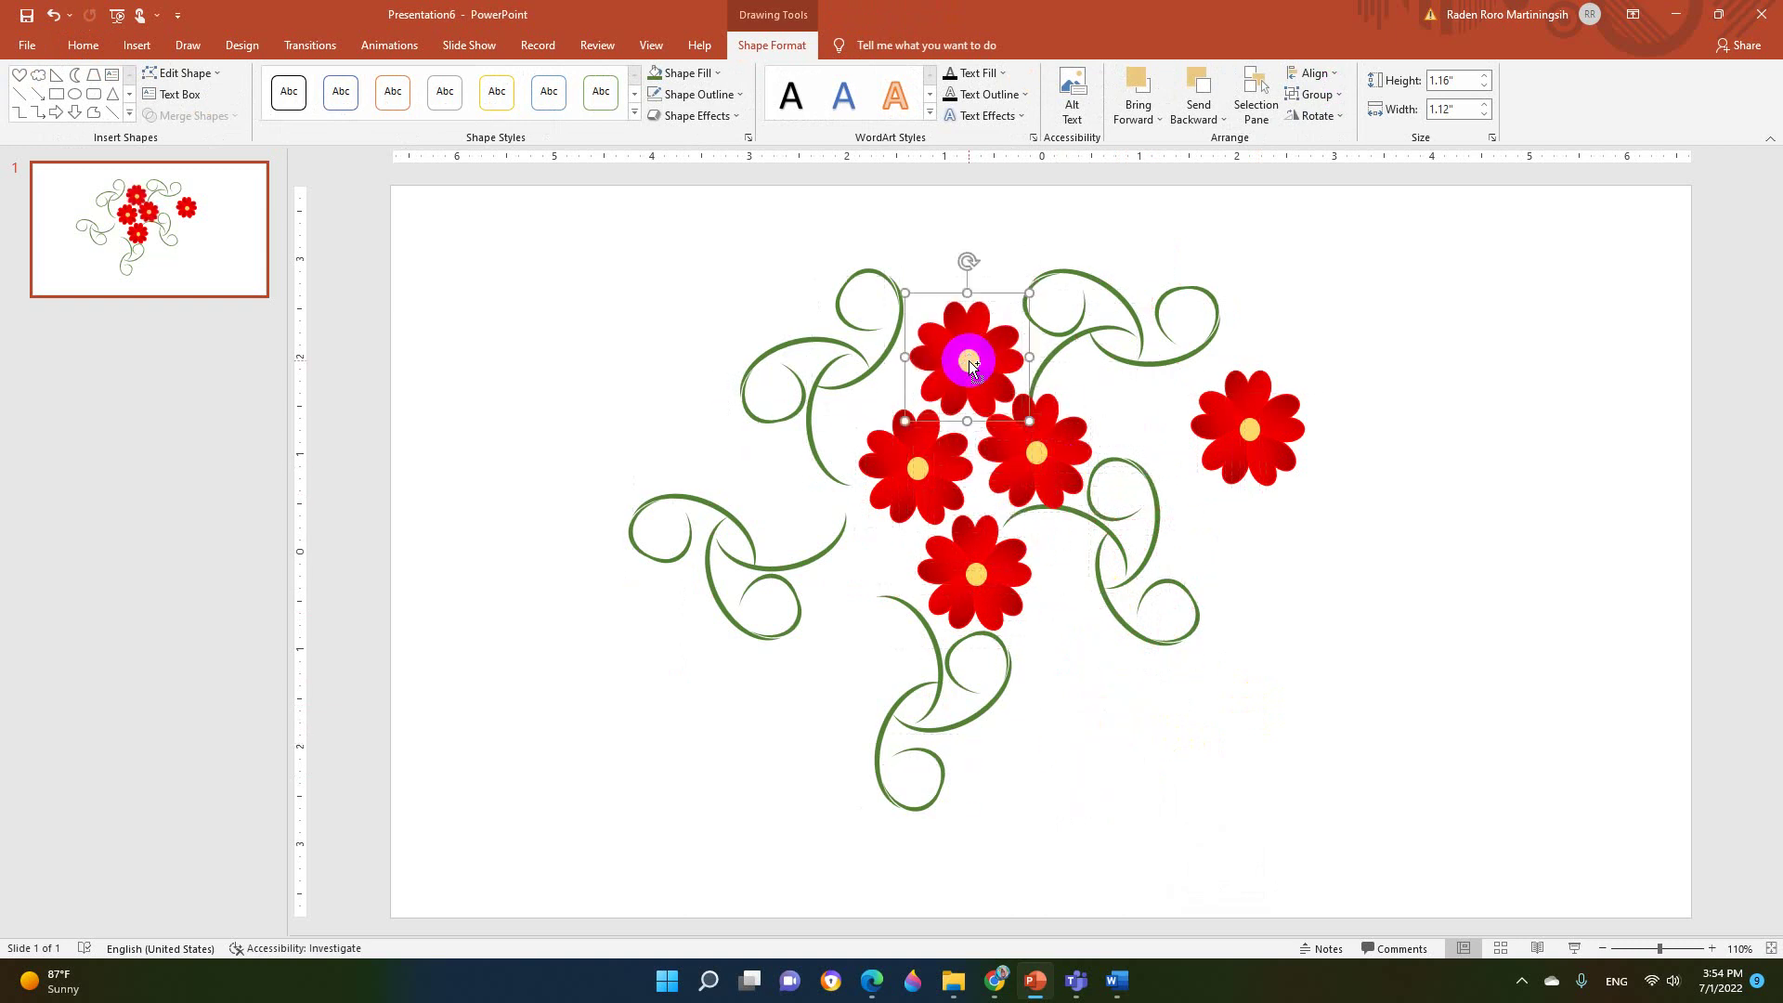
# - Add flower copies at the cluster's top and left, pull in the outlying flower, and shift the upper-left vine
pyautogui.hotkey('ctrl', 'v')
pyautogui.moveTo(1130, 740)
pyautogui.mouseDown()
pyautogui.moveTo(834, 426)
pyautogui.moveTo(798, 493)
pyautogui.mouseUp()
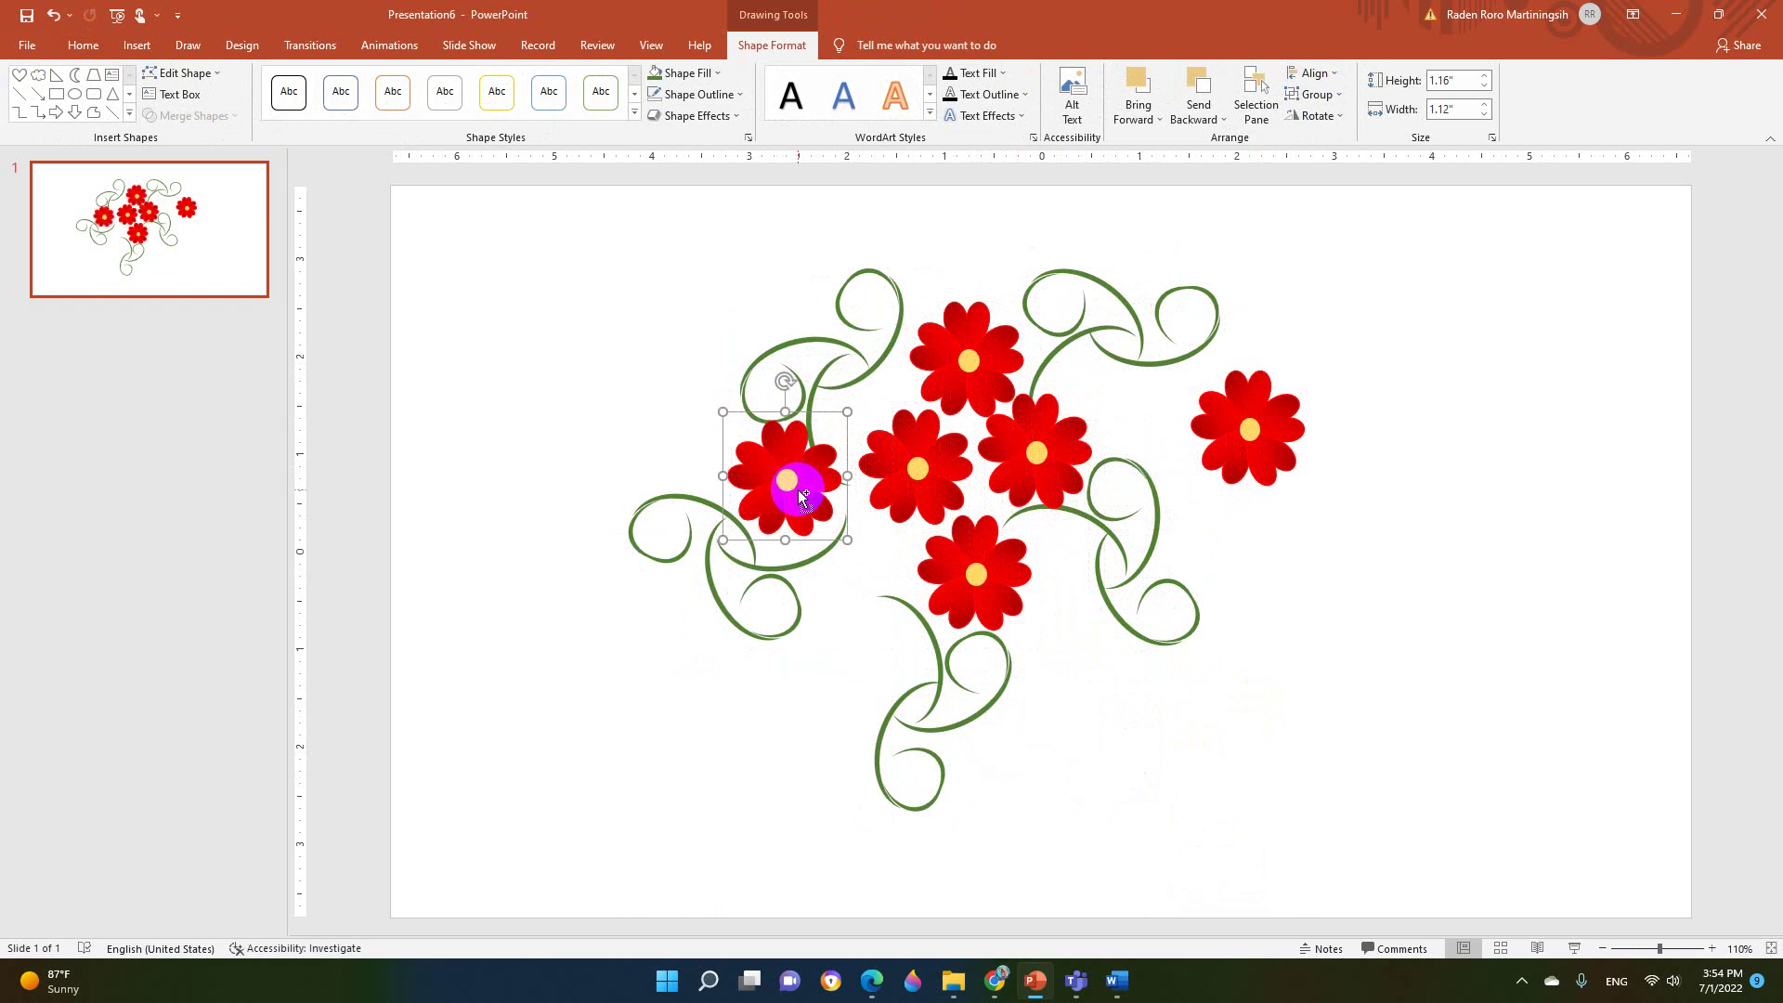
pyautogui.hotkey('ctrl', 'v')
pyautogui.moveTo(1127, 756)
pyautogui.mouseDown()
pyautogui.moveTo(848, 629)
pyautogui.moveTo(885, 609)
pyautogui.mouseUp()
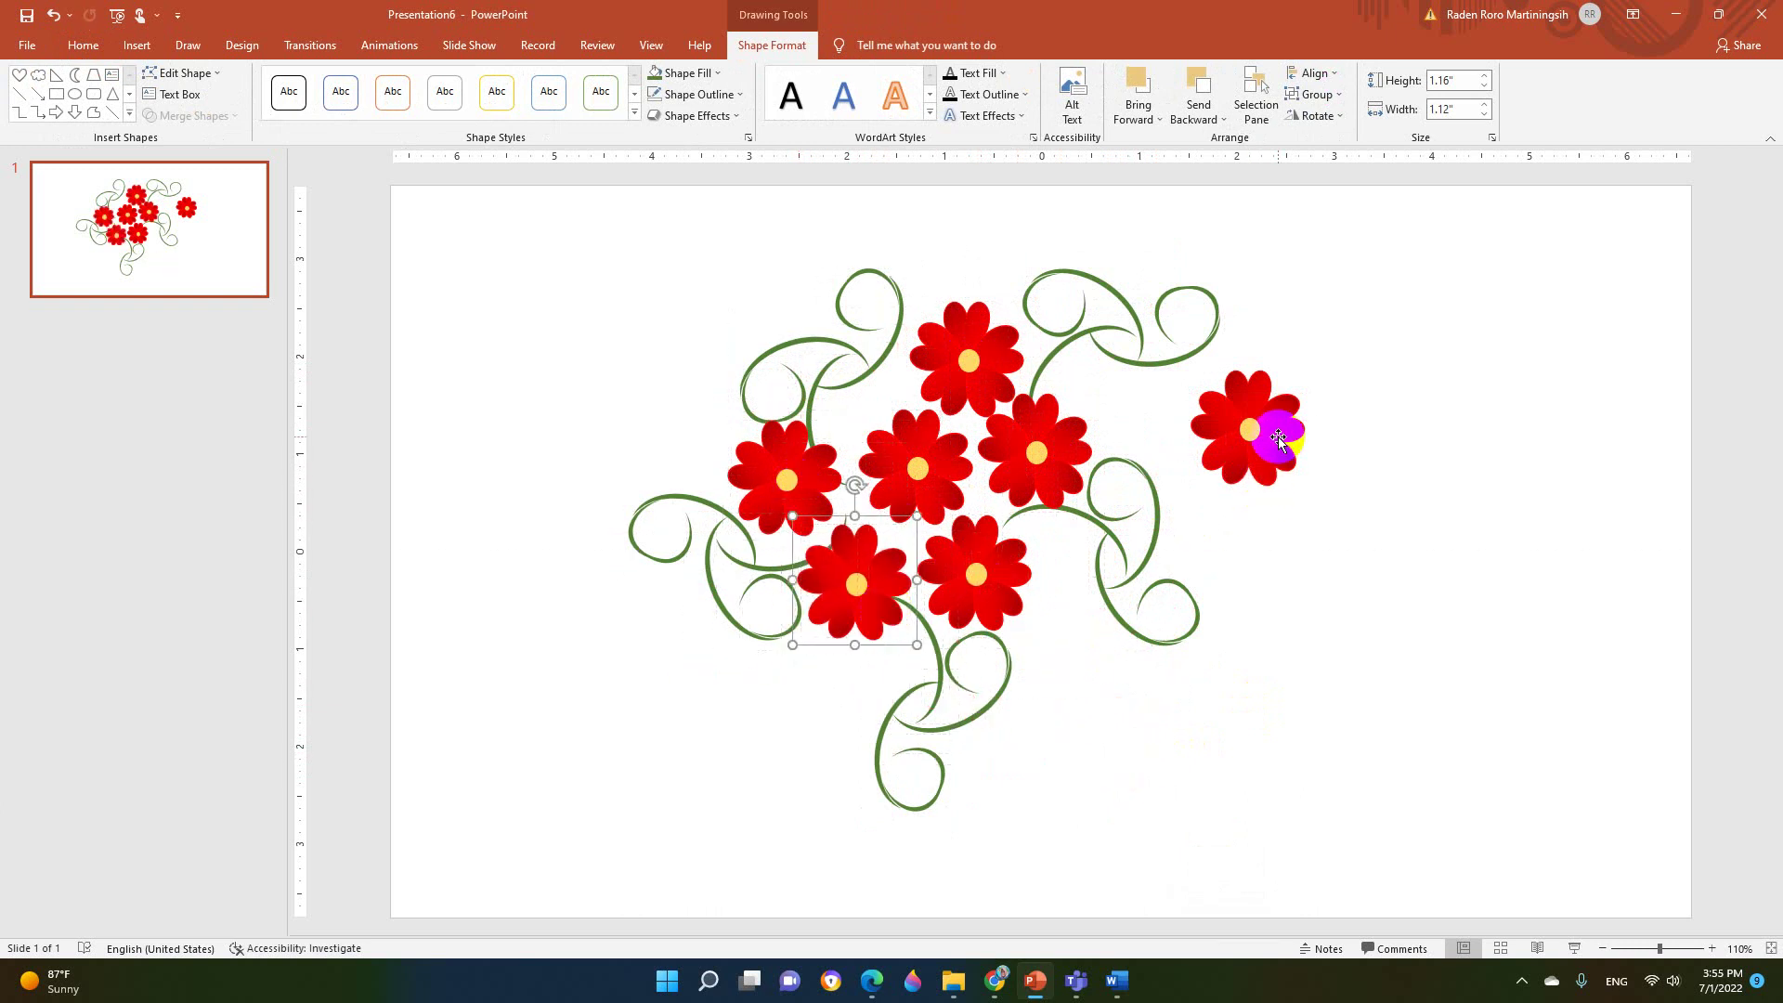
pyautogui.moveTo(1278, 436)
pyautogui.mouseDown()
pyautogui.moveTo(1554, 795)
pyautogui.moveTo(1548, 768)
pyautogui.moveTo(1016, 390)
pyautogui.moveTo(892, 342)
pyautogui.mouseUp()
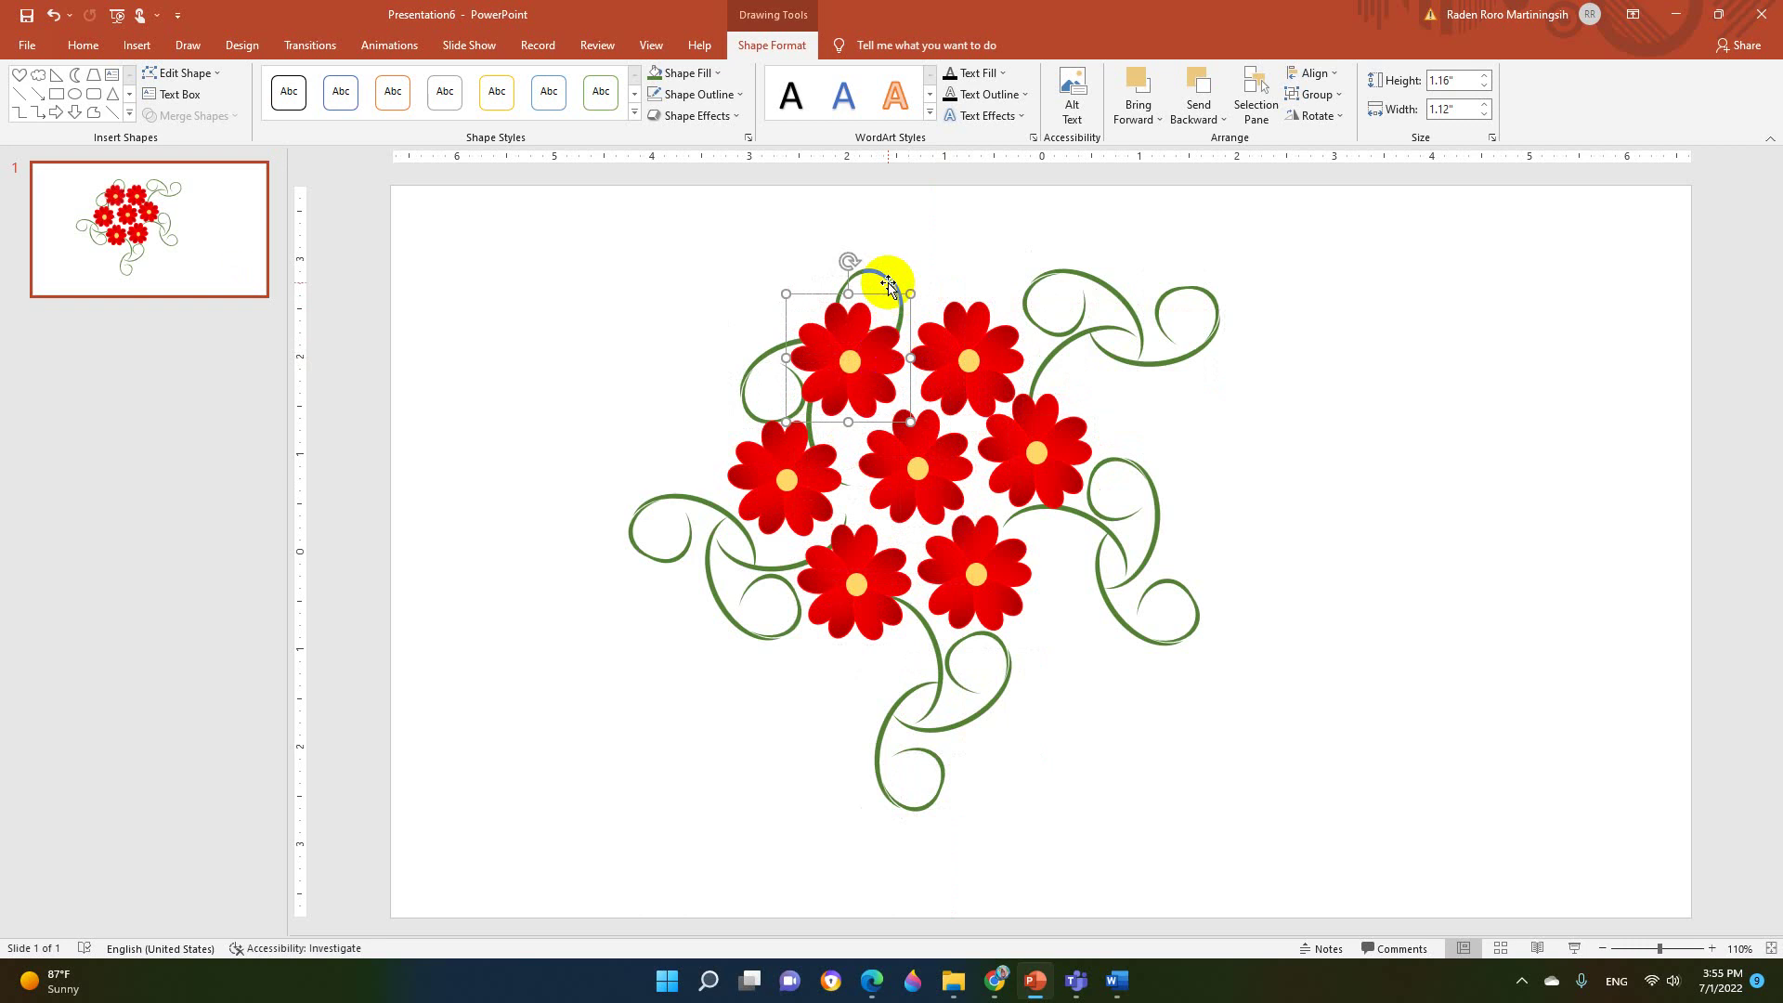
pyautogui.moveTo(884, 279); pyautogui.dragTo(817, 209)
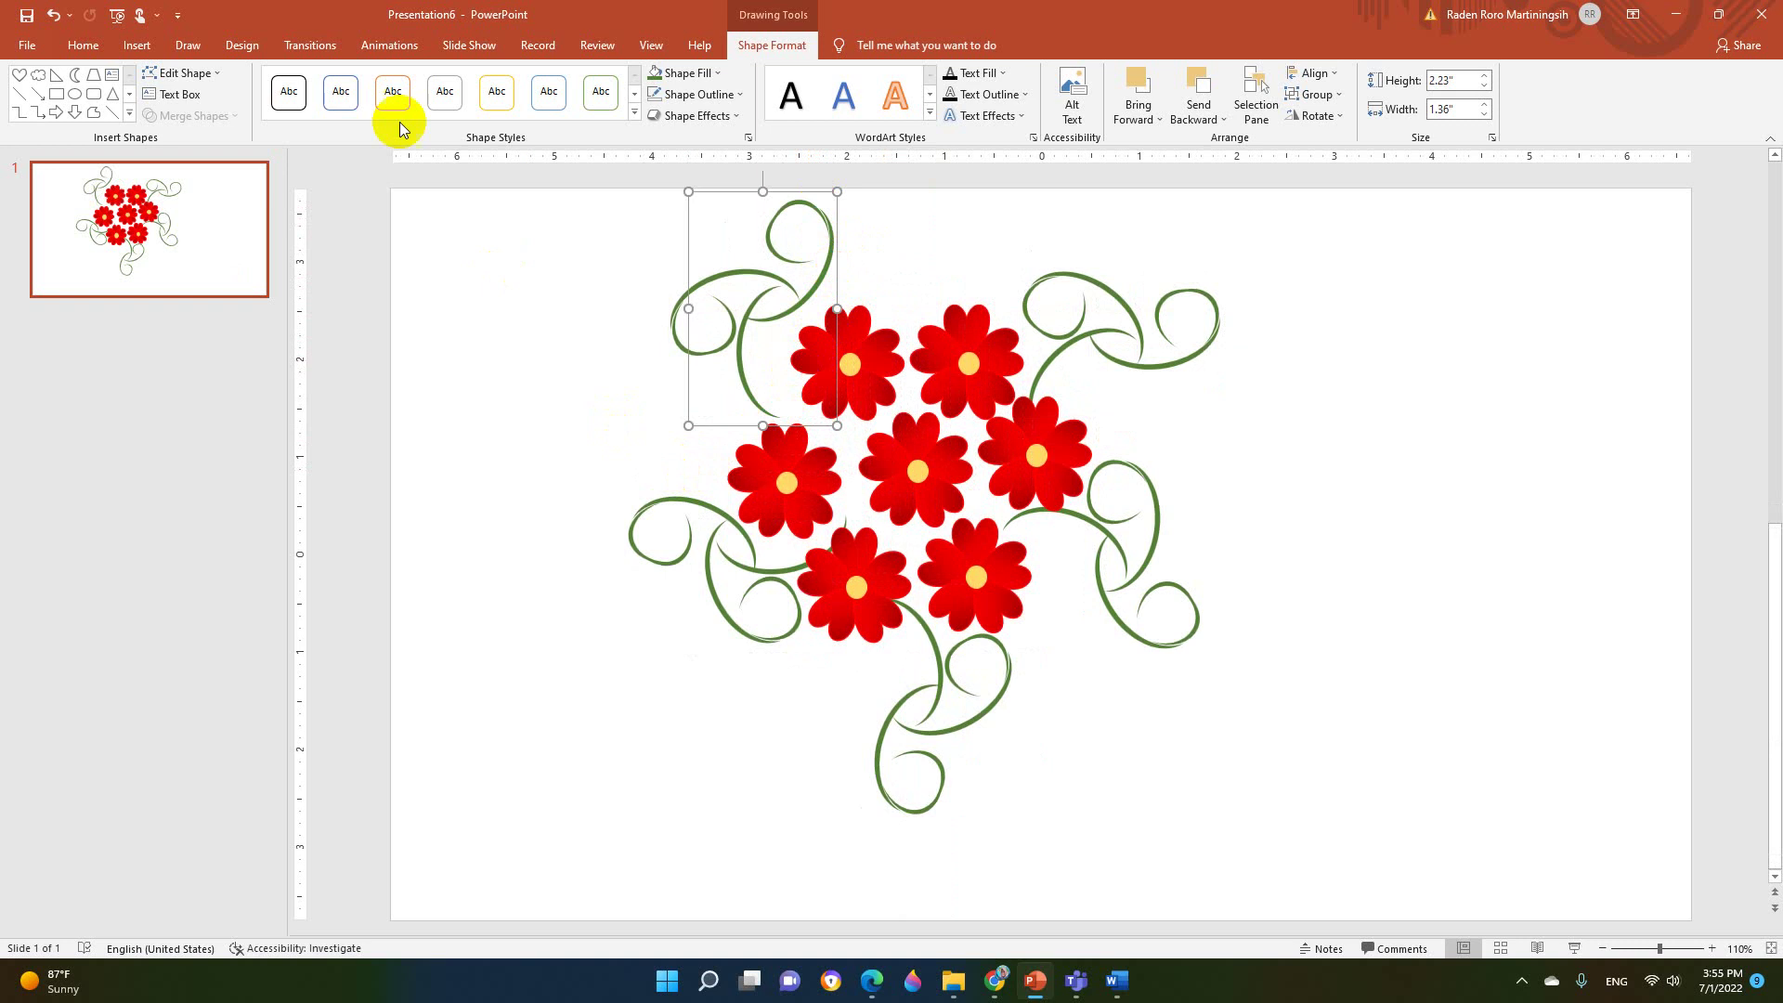
# - Draw a heart shape on the left side of the slide
pyautogui.click(137, 45)
pyautogui.click(299, 89)
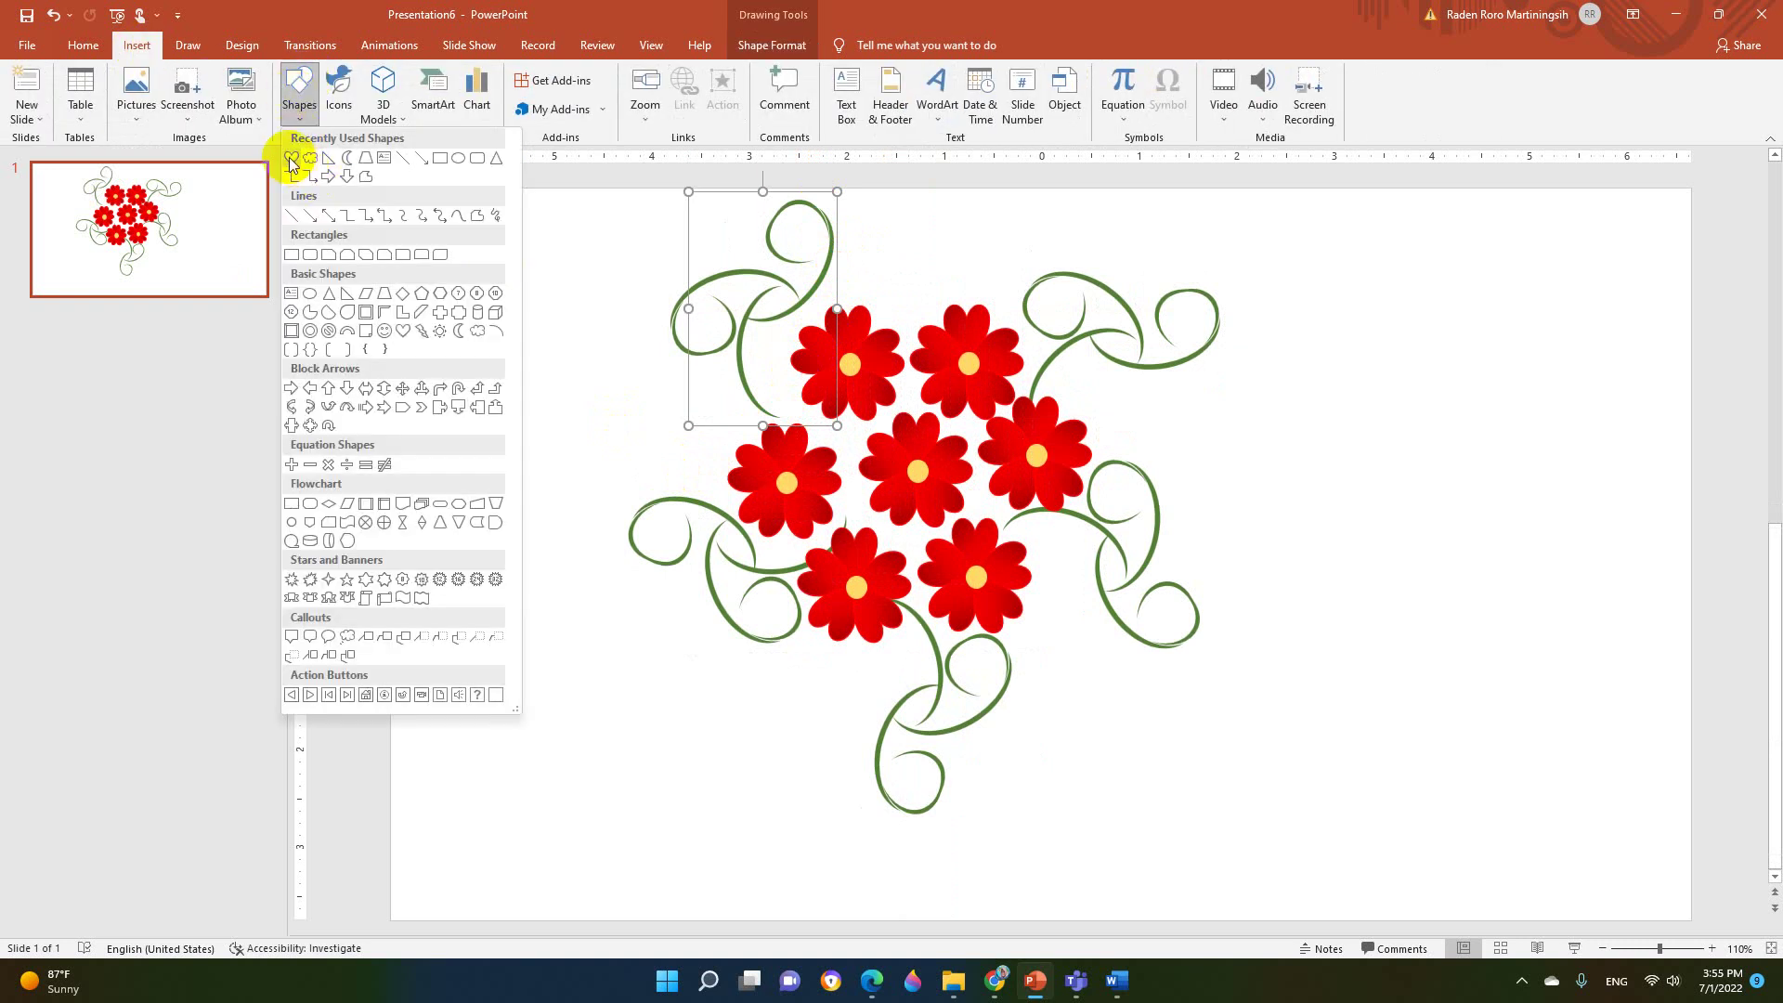
pyautogui.click(402, 334)
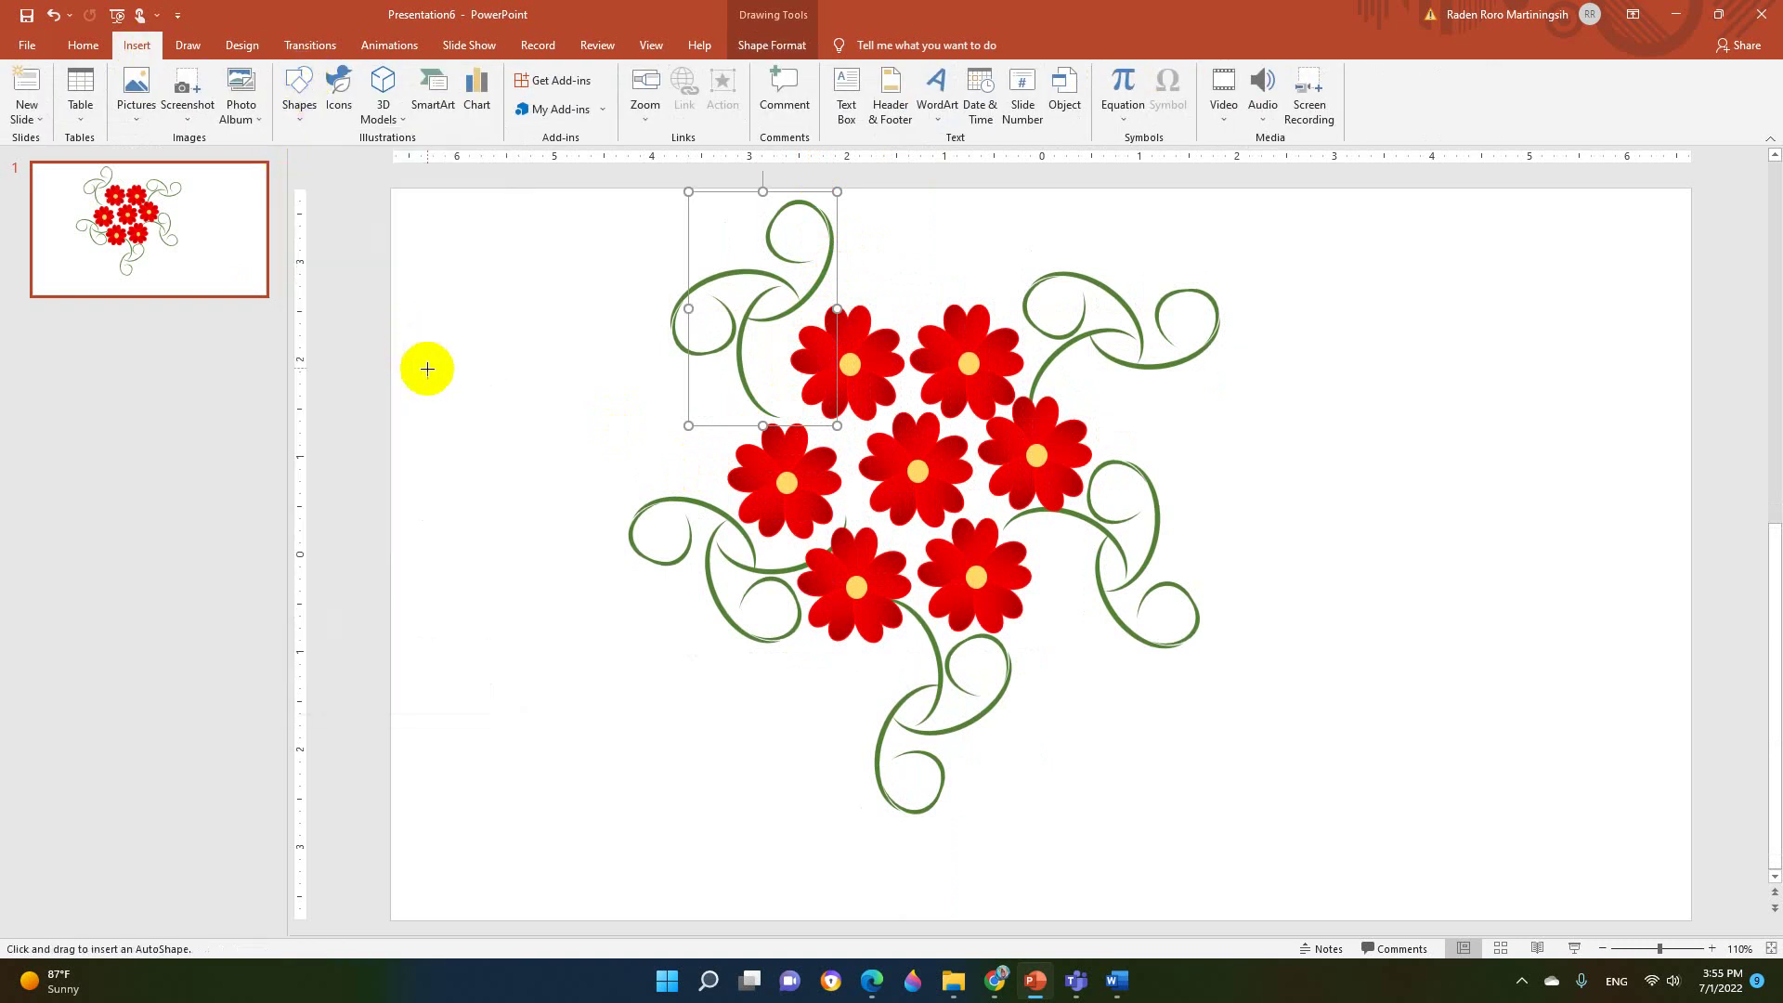
pyautogui.moveTo(429, 376); pyautogui.dragTo(529, 625)
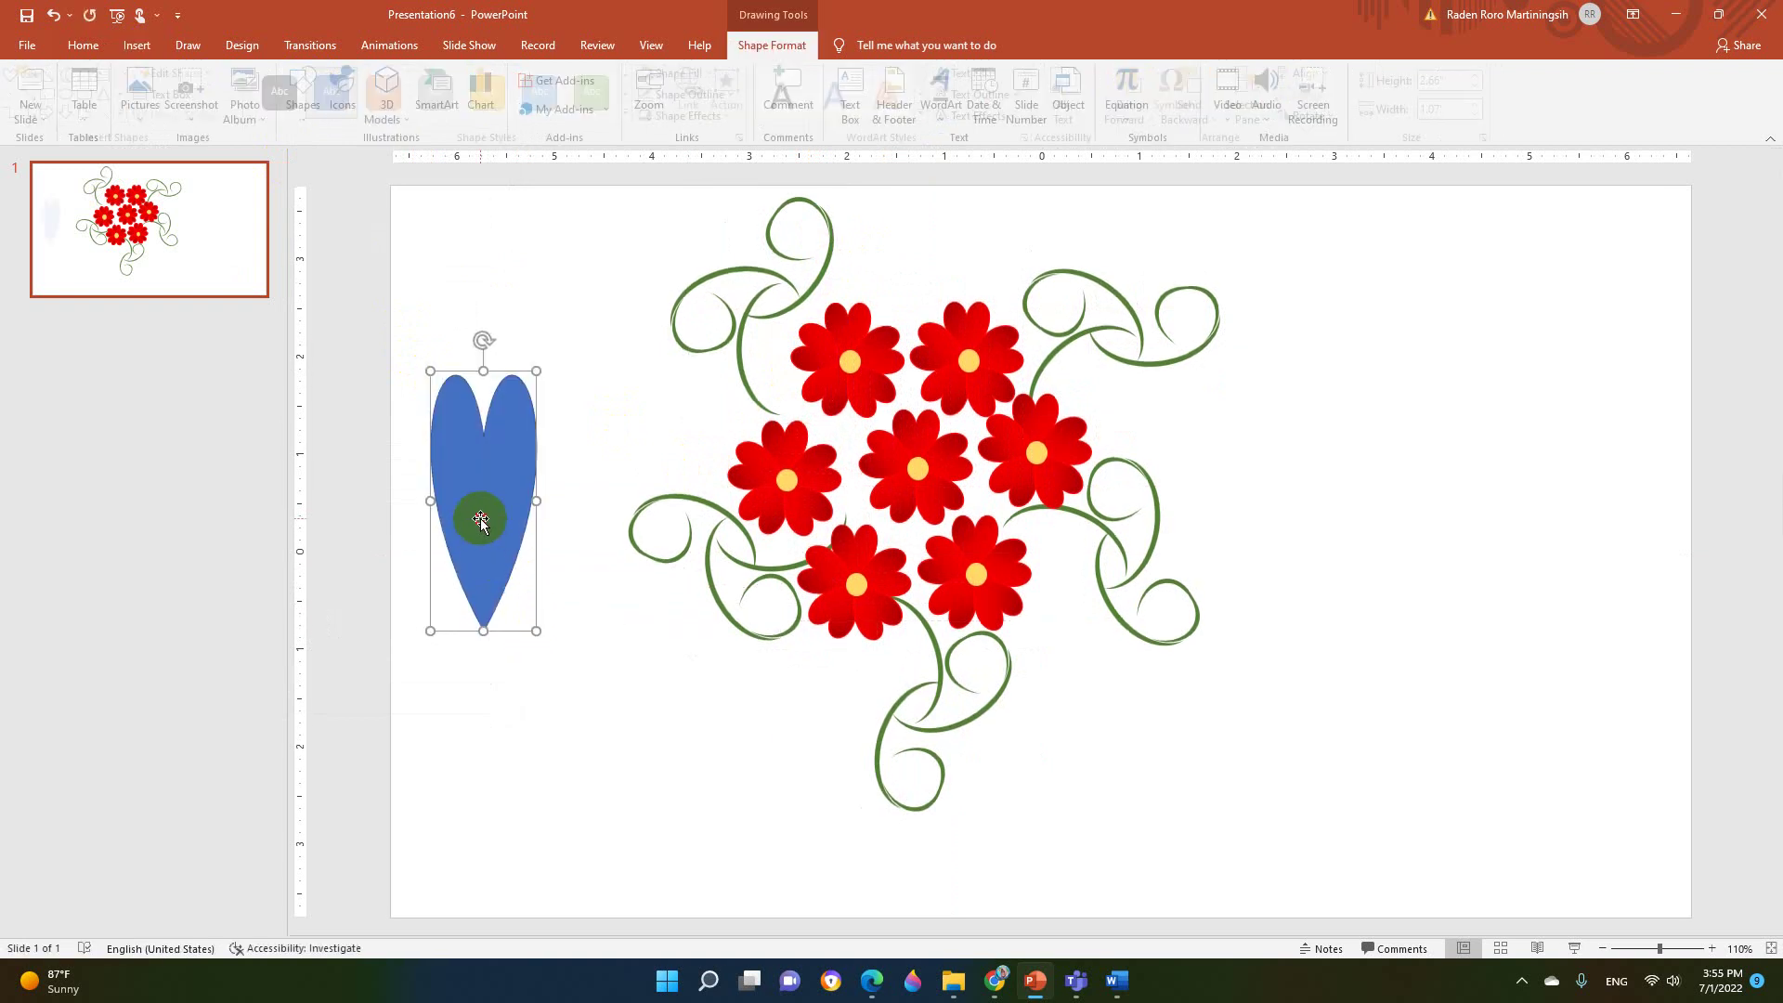
# - Duplicate the heart, flip the copy upside down, group both into a leaf, and fill it green
pyautogui.moveTo(477, 517); pyautogui.dragTo(552, 702)
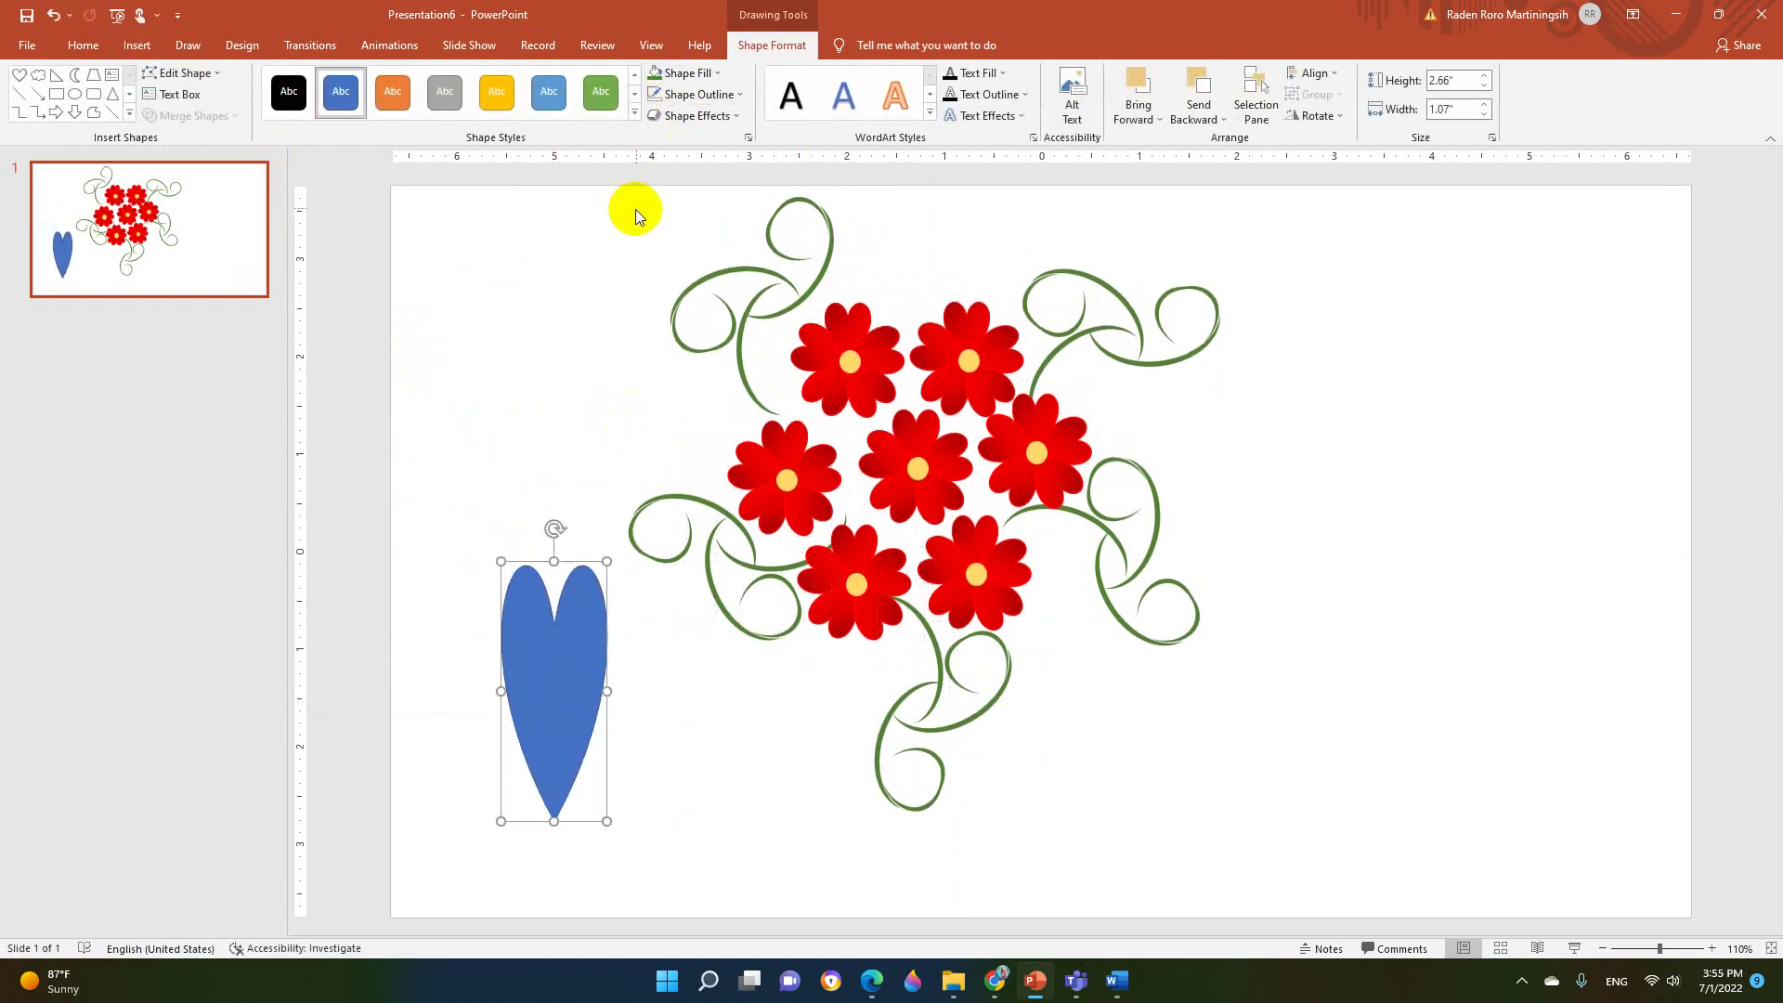
pyautogui.hotkey('ctrl', 'd')
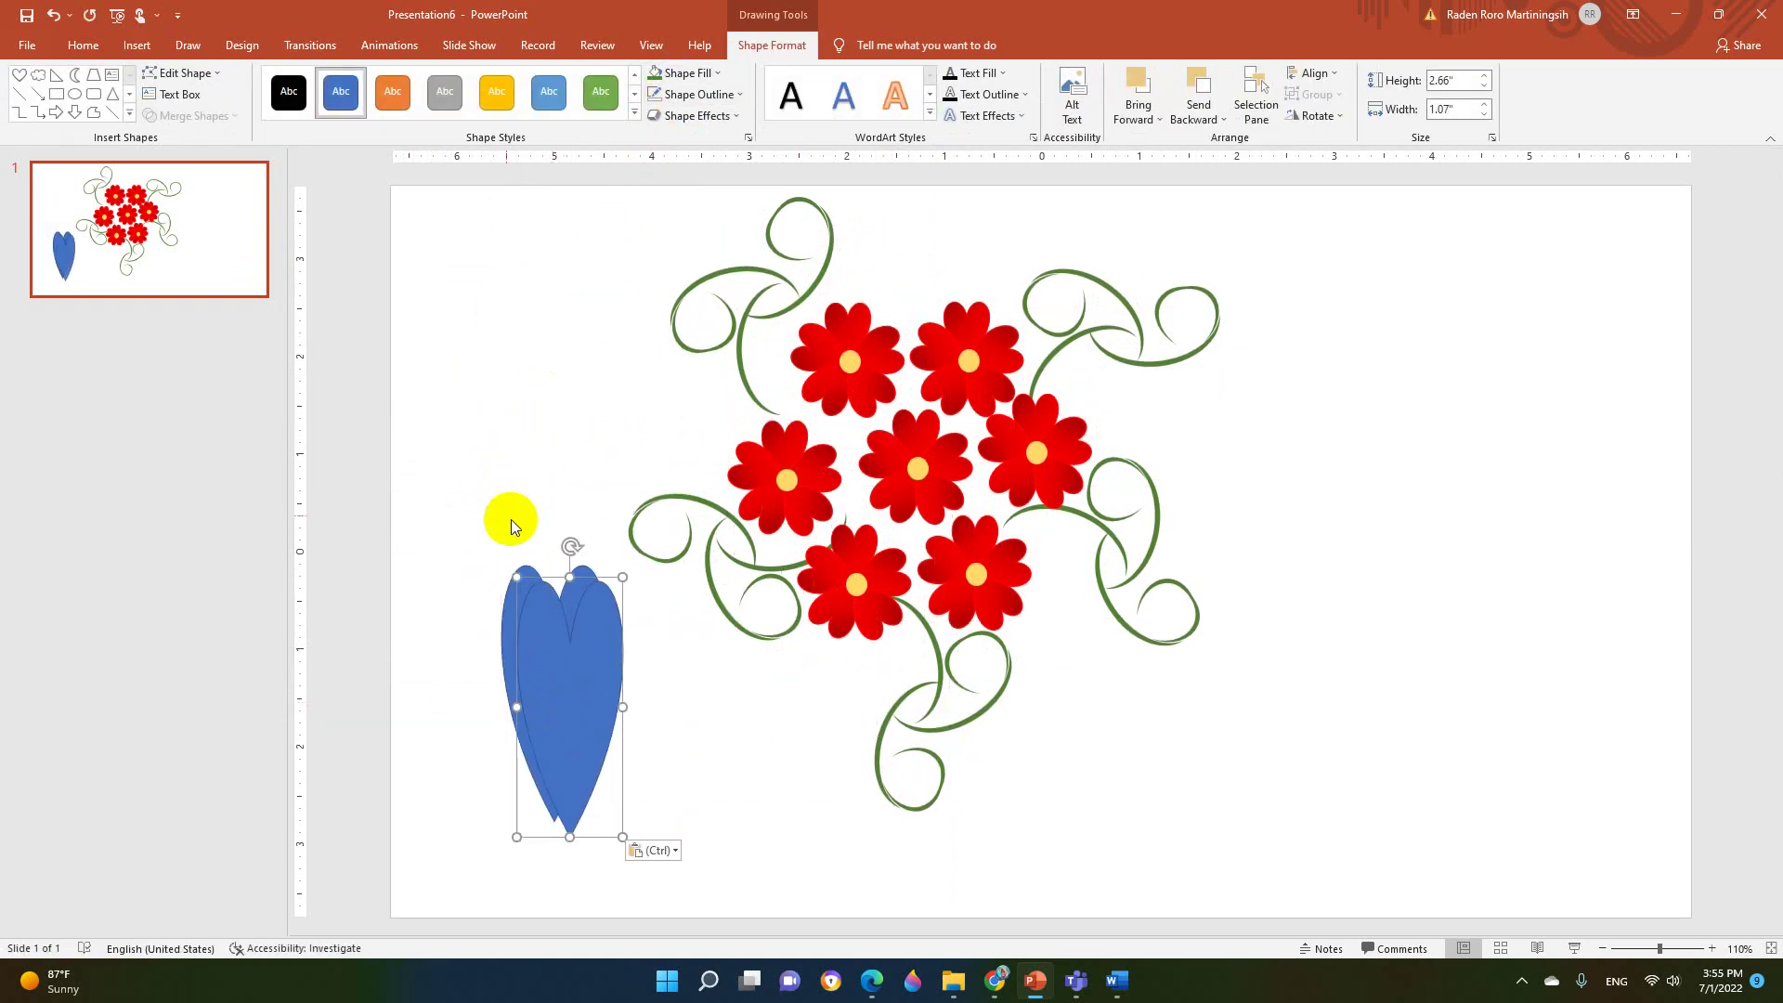
pyautogui.moveTo(563, 544)
pyautogui.mouseDown()
pyautogui.moveTo(576, 763)
pyautogui.moveTo(557, 592)
pyautogui.mouseUp()
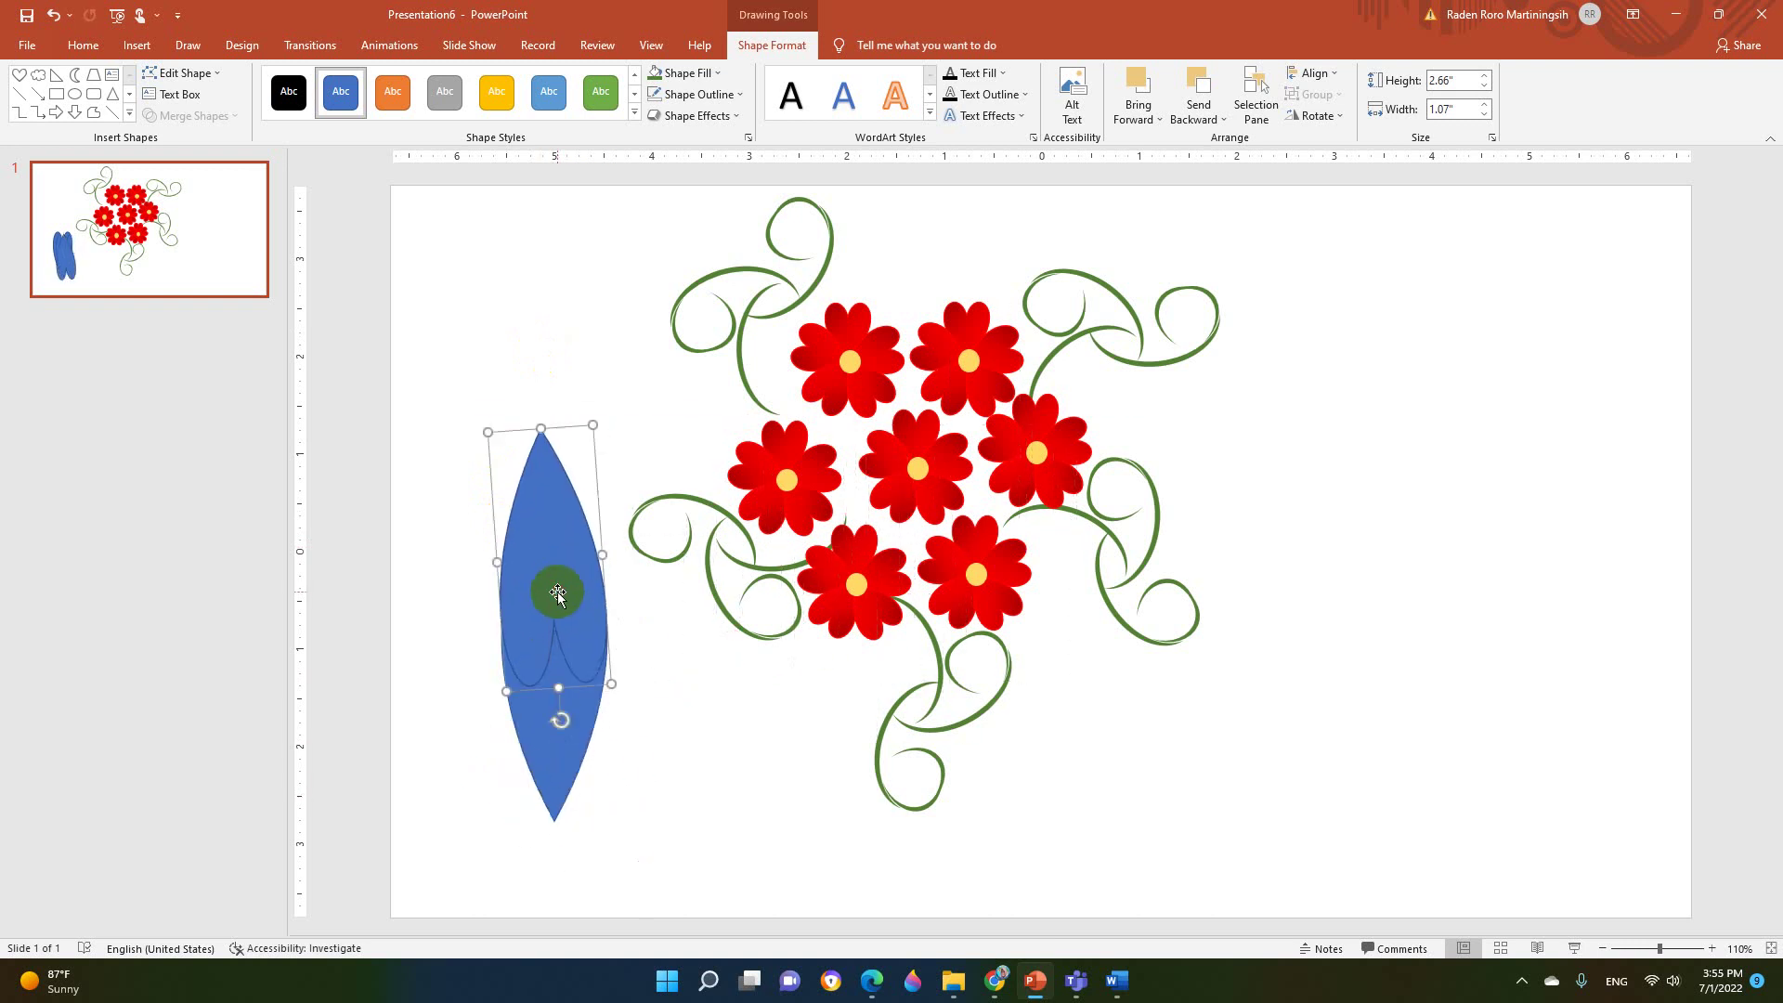
pyautogui.keyDown('shift'); pyautogui.click(533, 755); pyautogui.keyUp('shift')
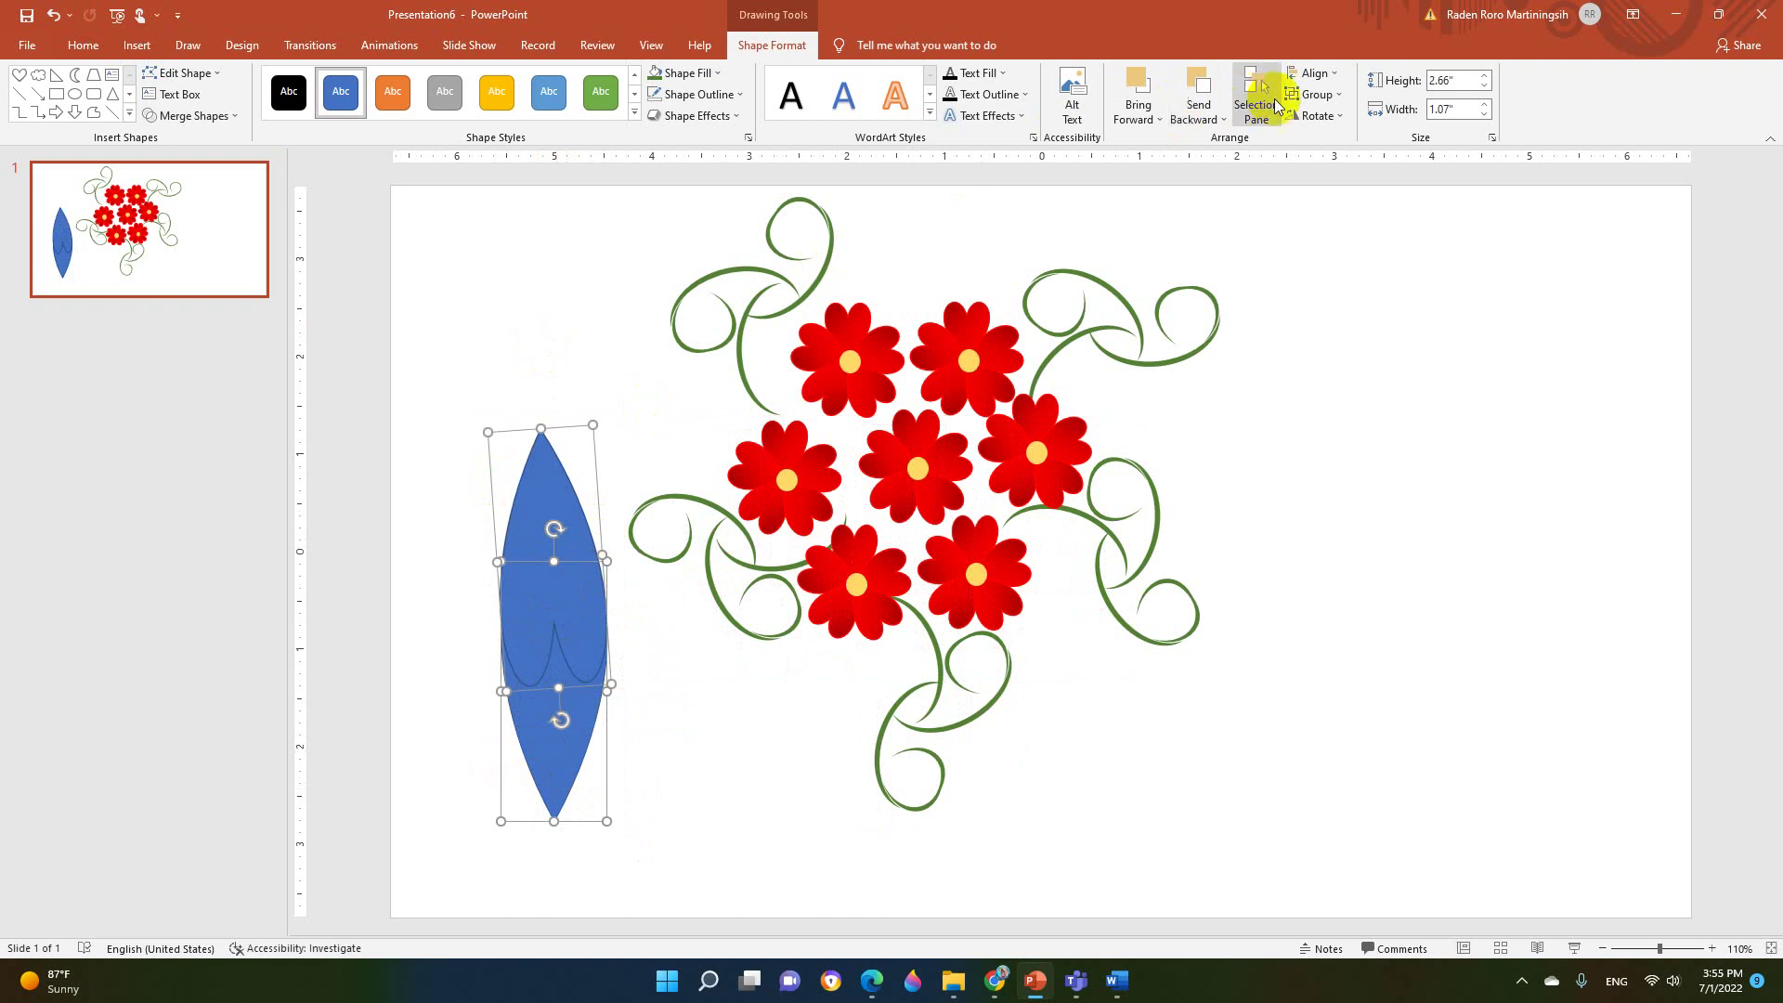
pyautogui.click(1316, 96)
pyautogui.click(1326, 118)
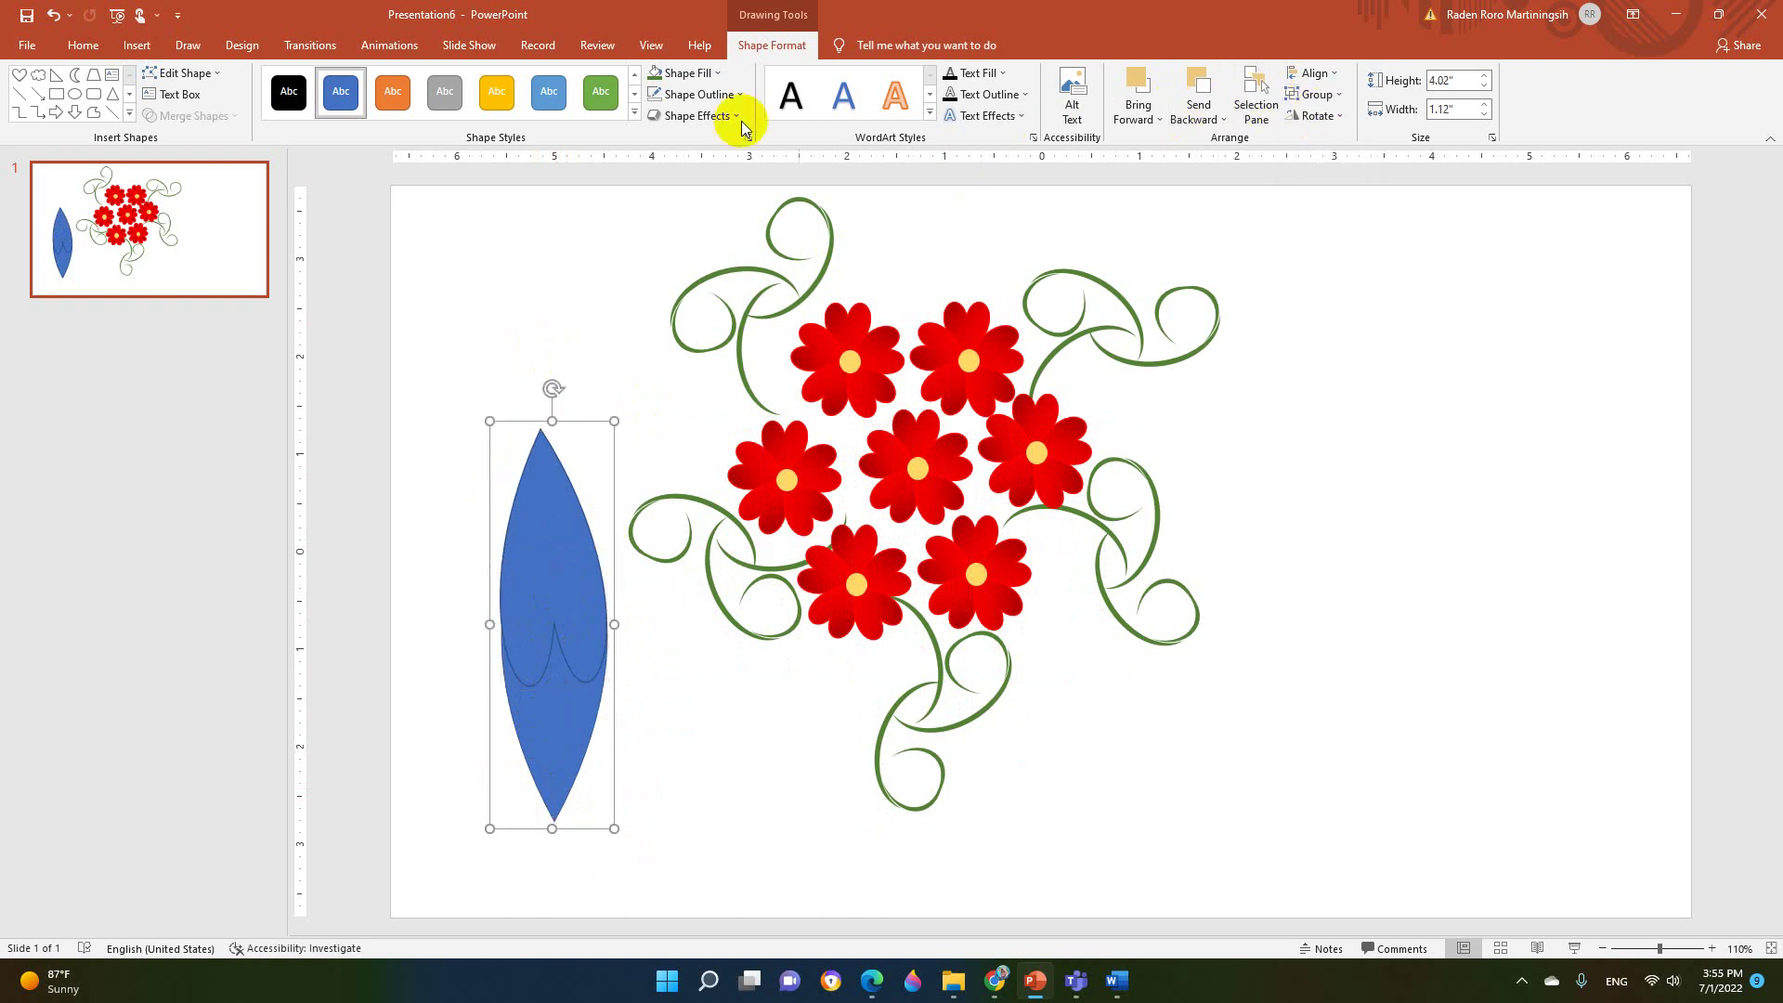
pyautogui.click(659, 74)
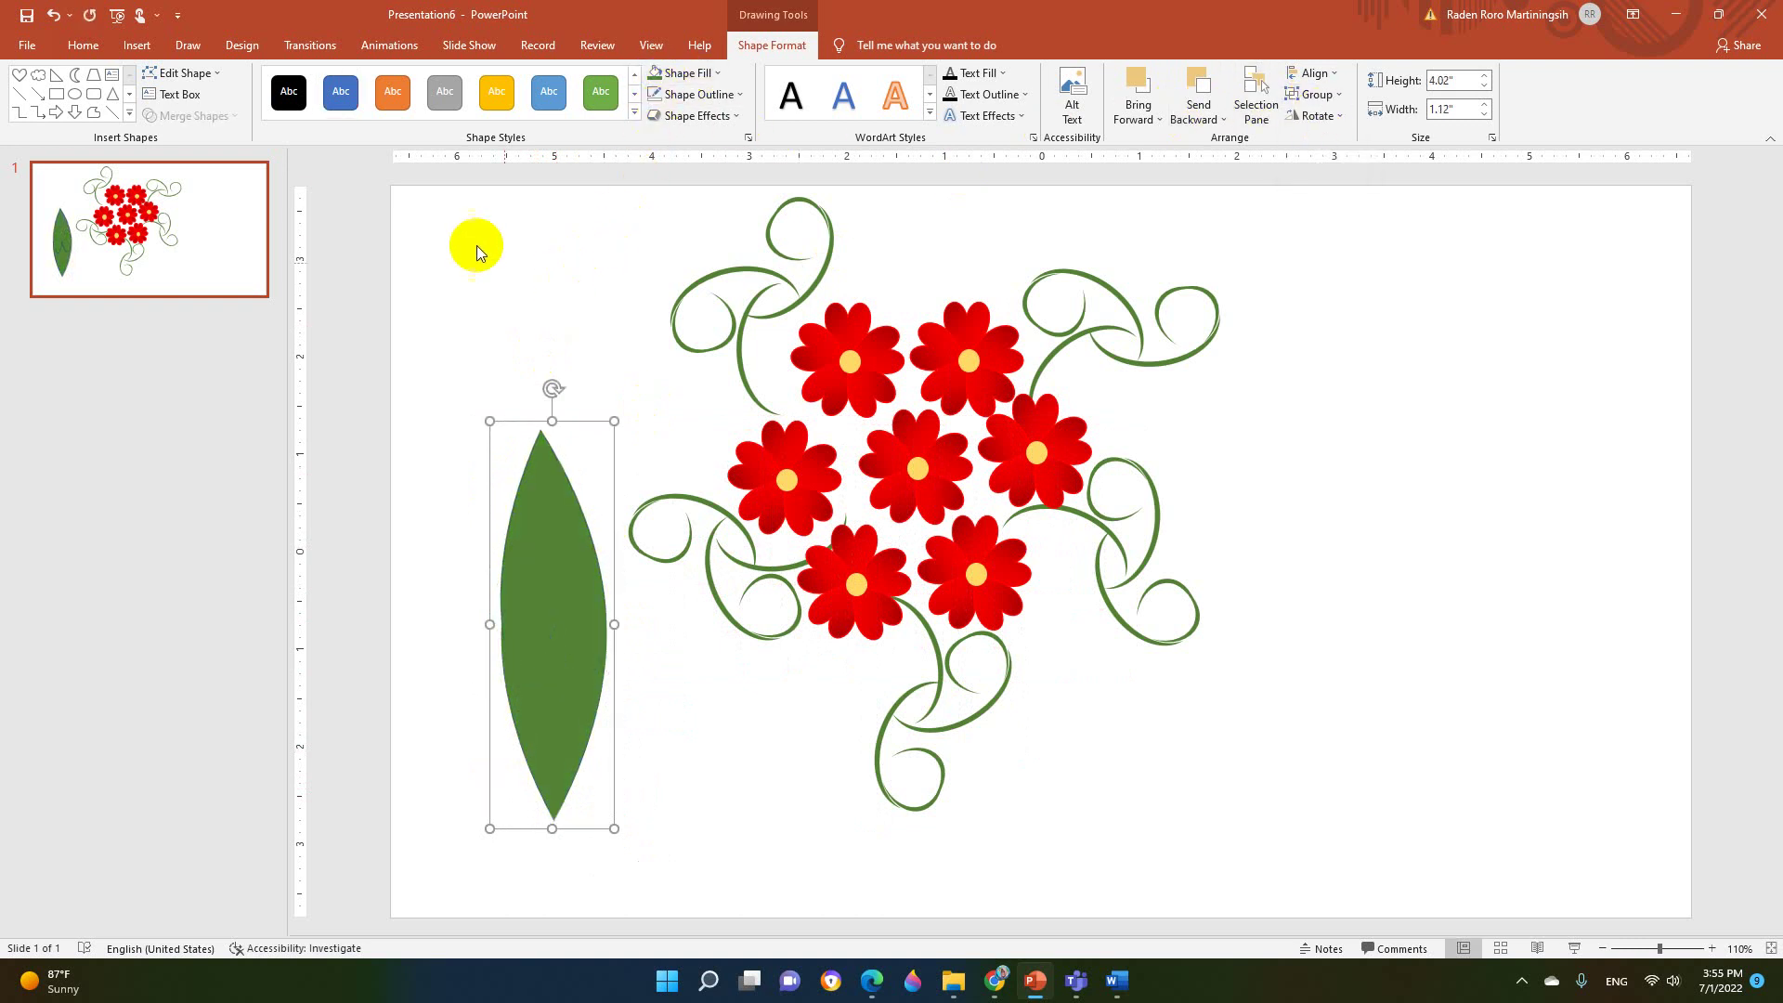
pyautogui.click(137, 47)
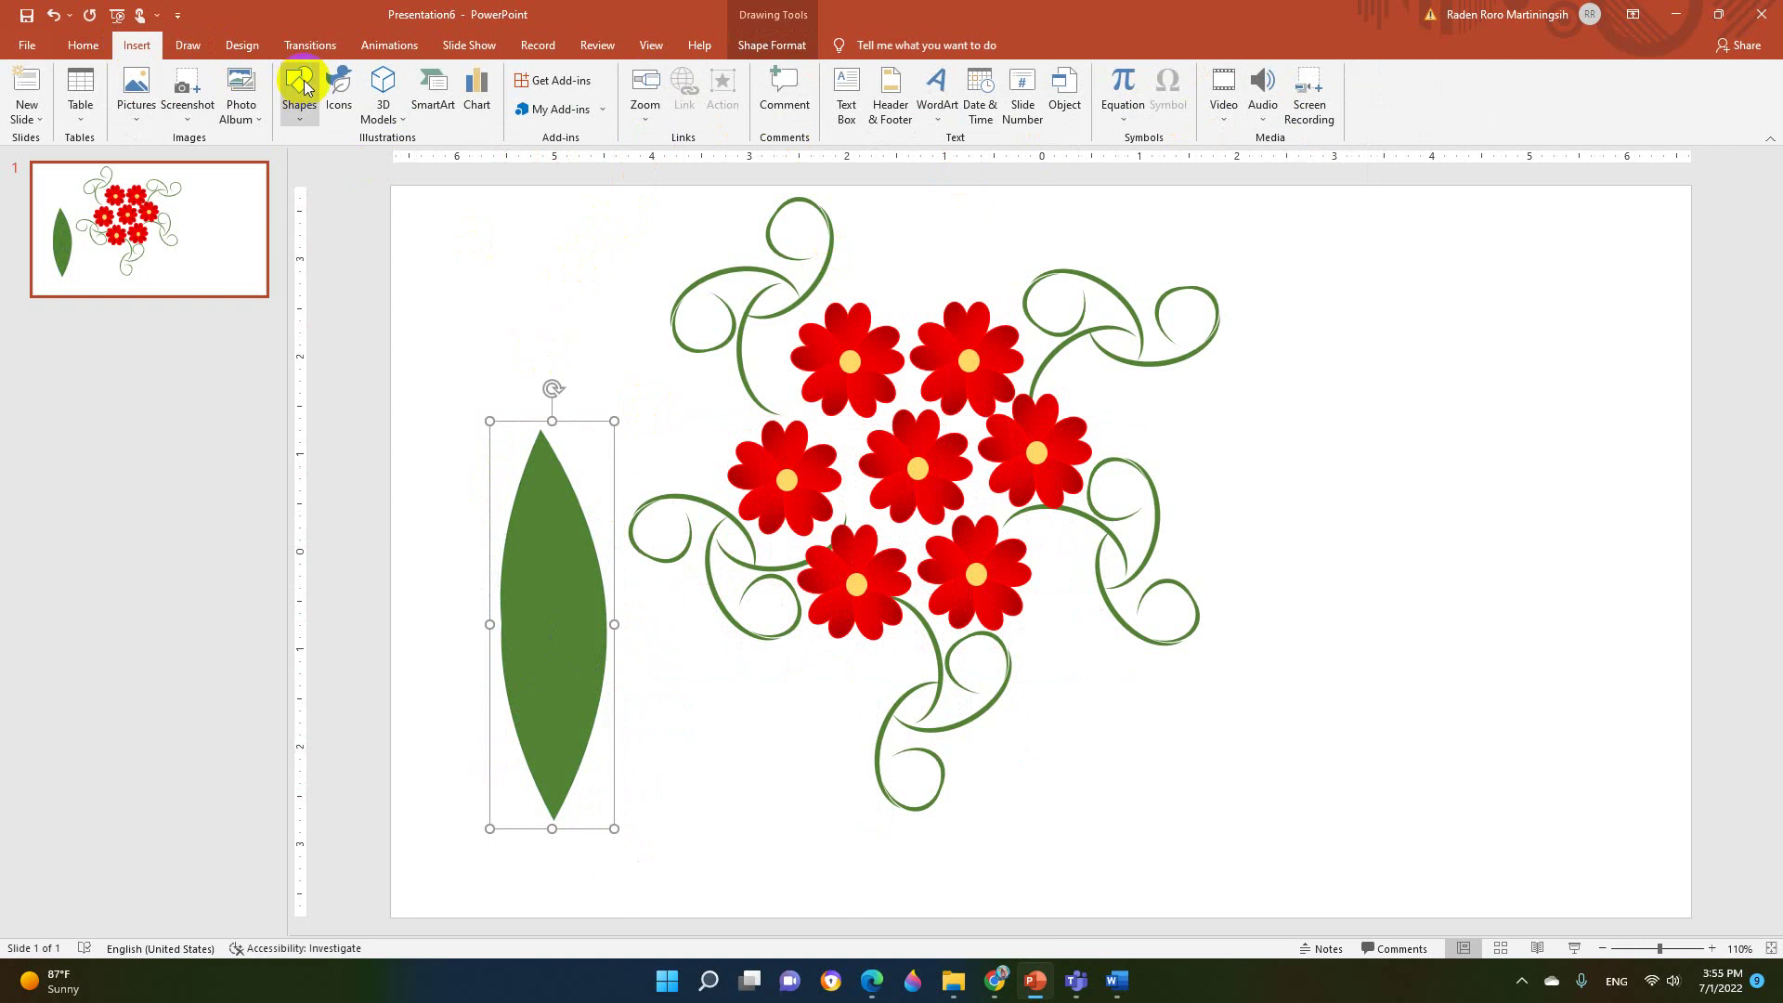
# - Draw a thin curved vein down the middle of the leaf and colour it dark green
pyautogui.click(299, 91)
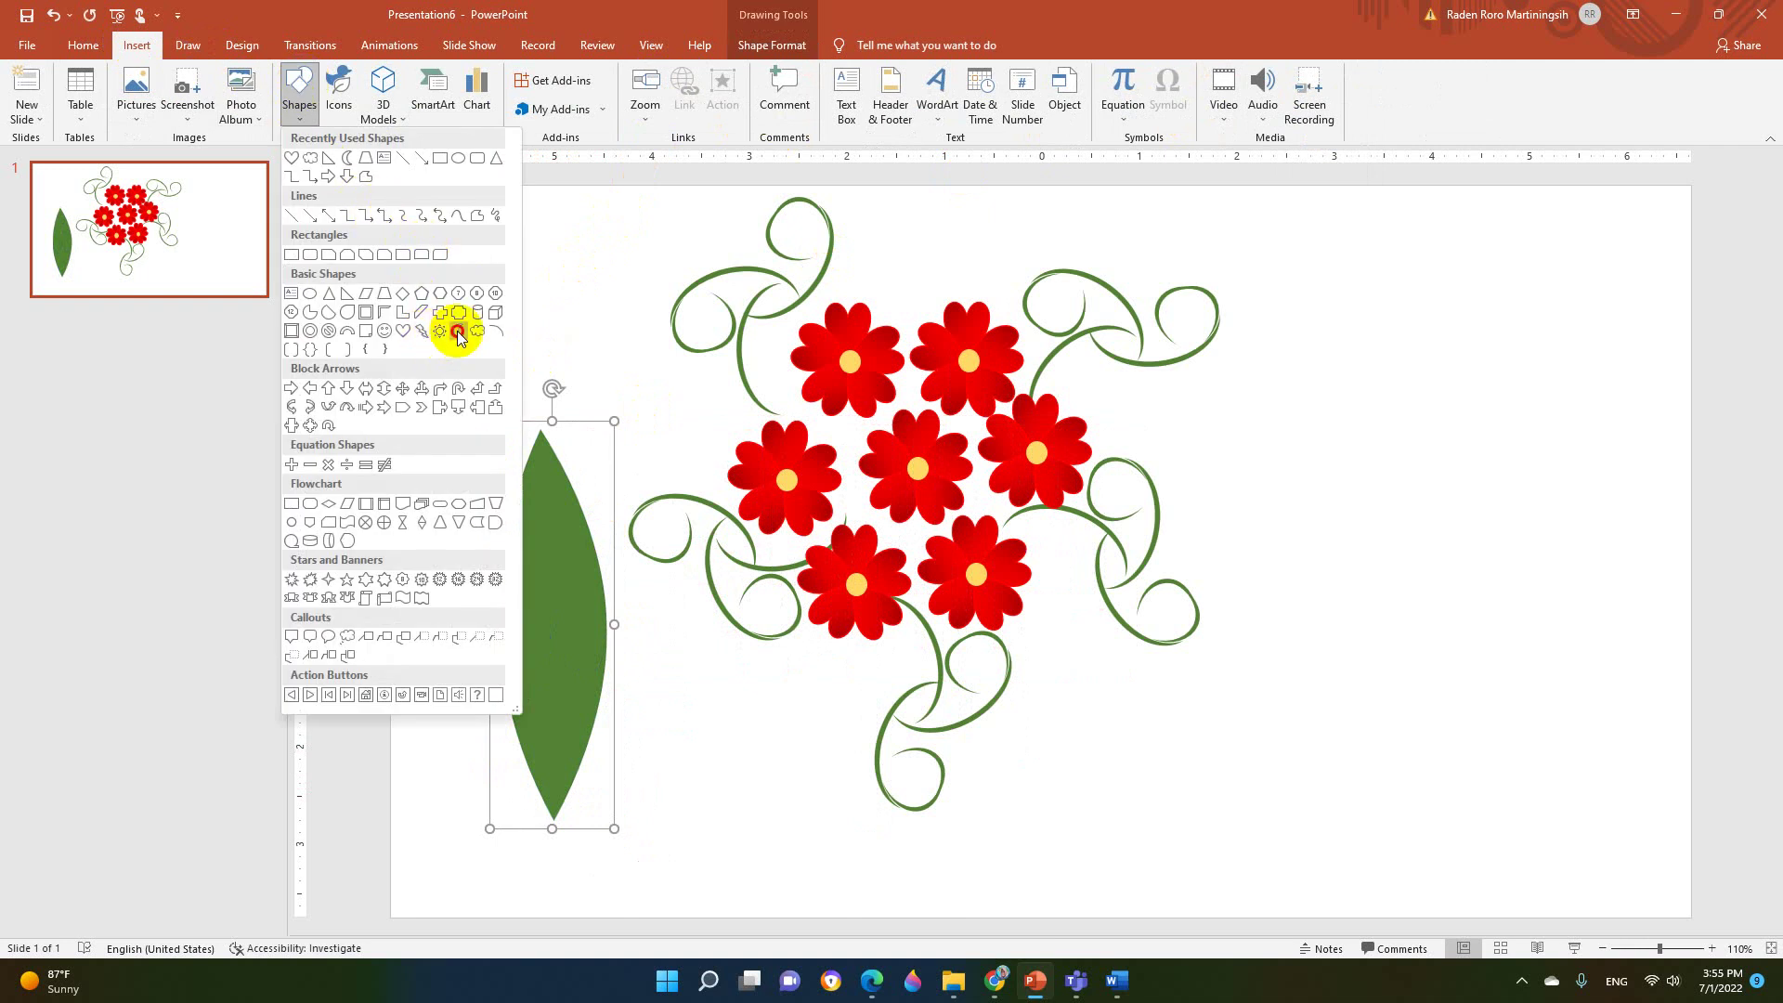
pyautogui.click(457, 330)
pyautogui.moveTo(539, 461)
pyautogui.mouseDown()
pyautogui.moveTo(518, 783)
pyautogui.moveTo(553, 804)
pyautogui.mouseUp()
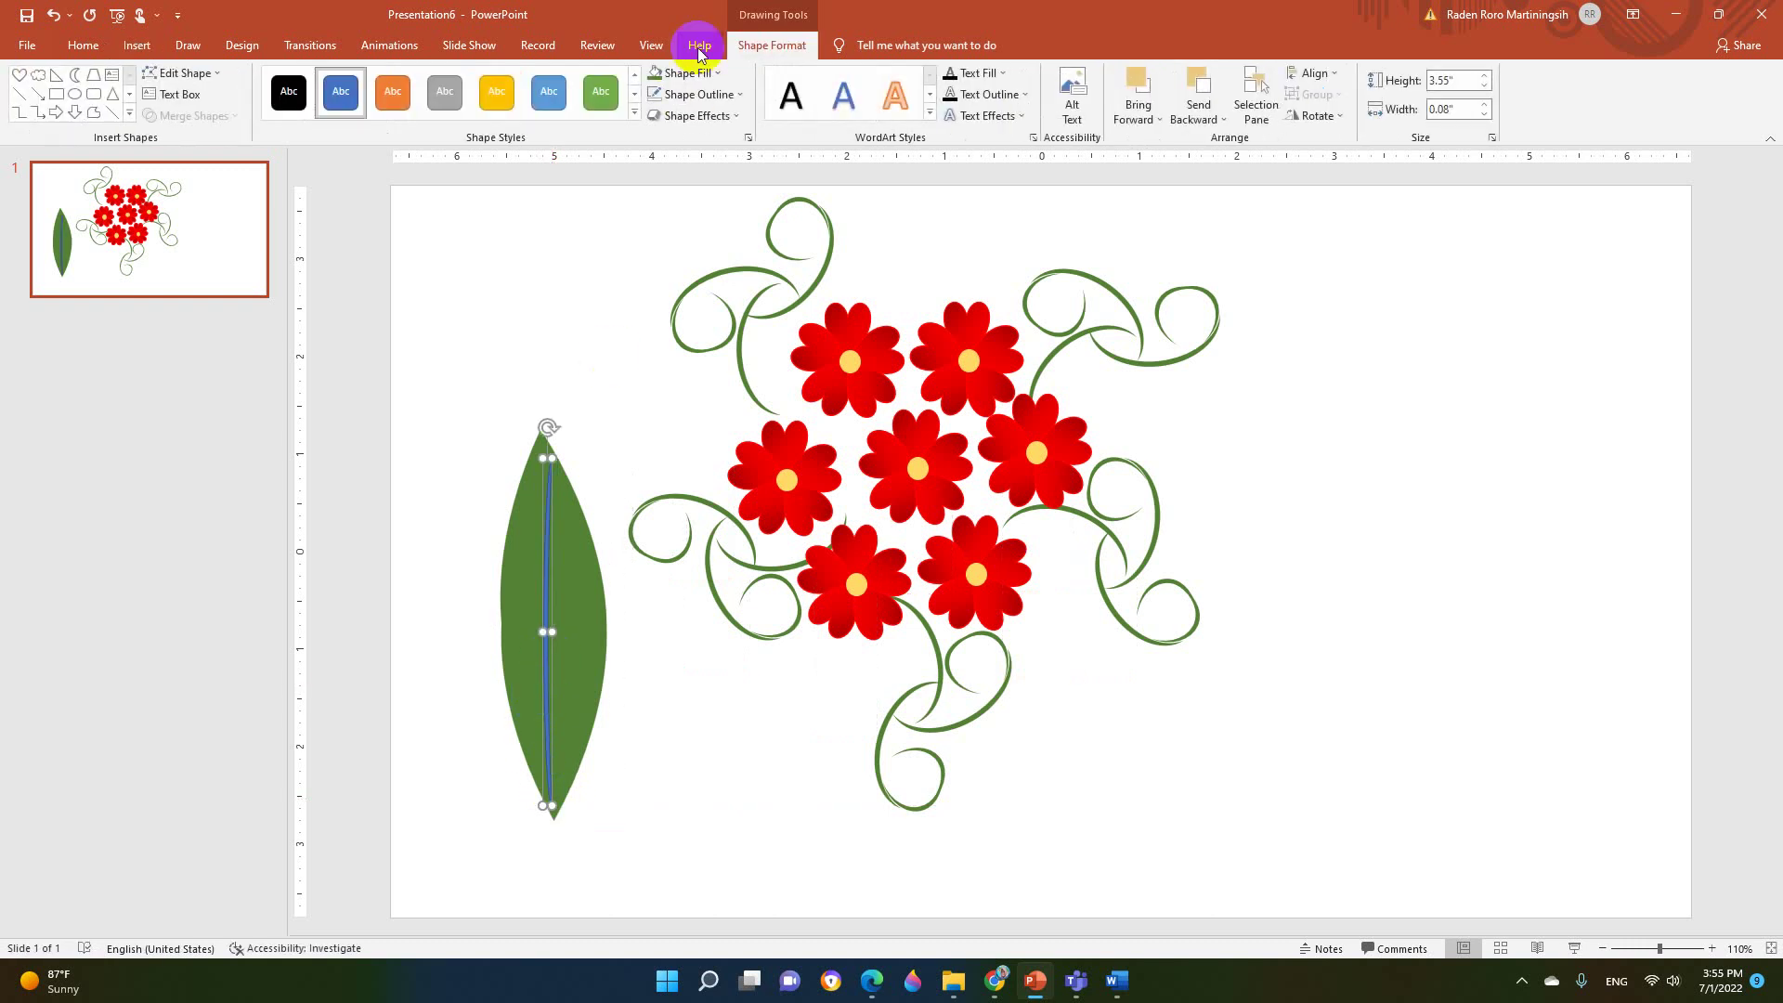
pyautogui.click(683, 74)
pyautogui.click(794, 182)
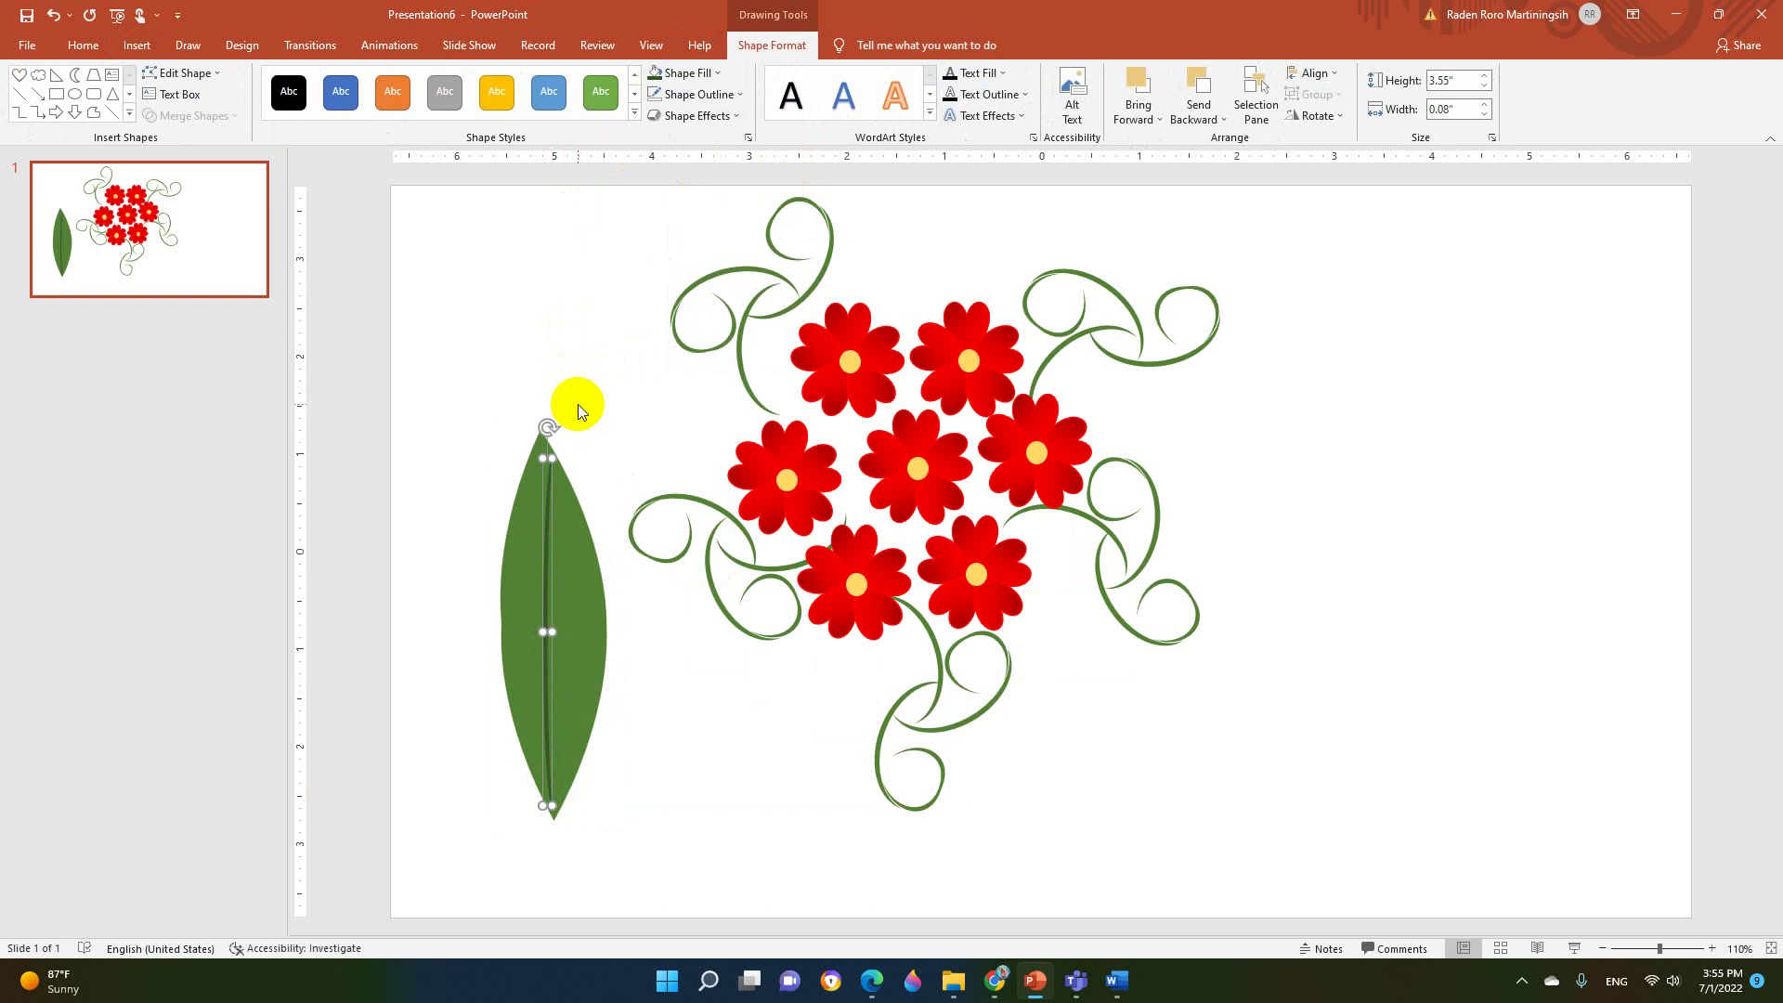
# - Copy the vein into slanted side veins placed up and down the leaf
pyautogui.hotkey('ctrl', 'c')
pyautogui.hotkey('ctrl', 'v')
pyautogui.moveTo(559, 464)
pyautogui.mouseDown()
pyautogui.moveTo(565, 609)
pyautogui.moveTo(585, 591)
pyautogui.mouseUp()
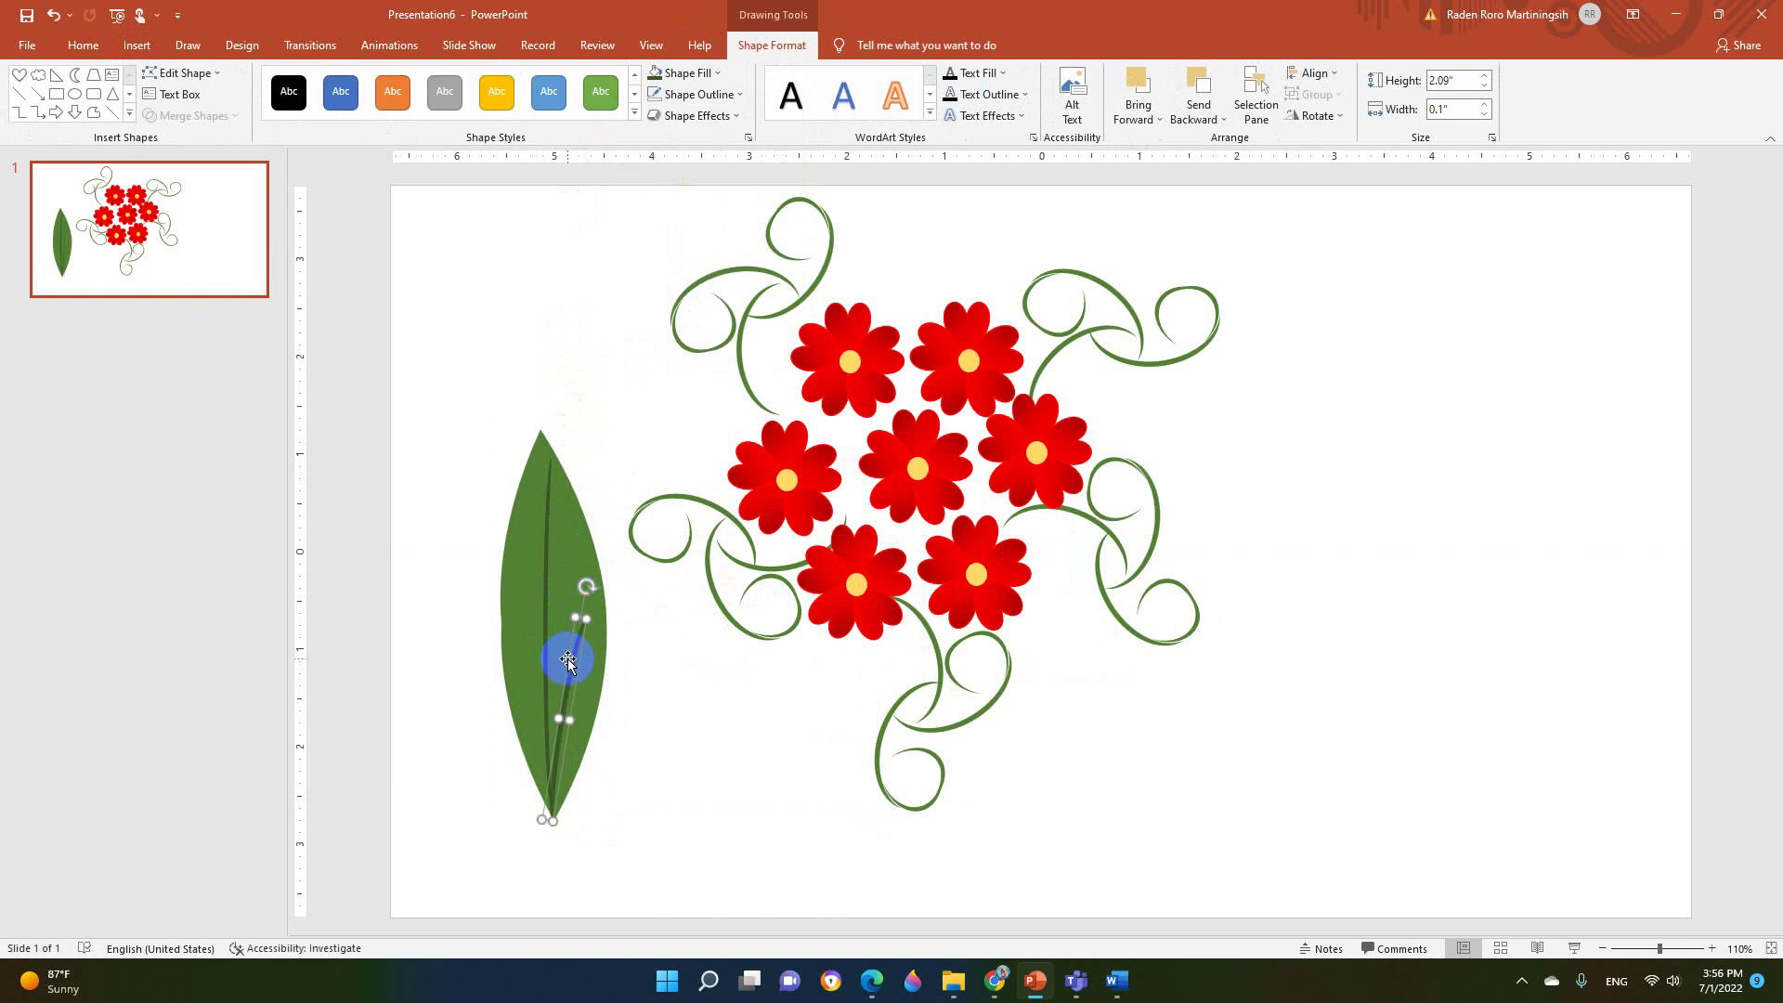
pyautogui.moveTo(568, 661); pyautogui.dragTo(532, 520)
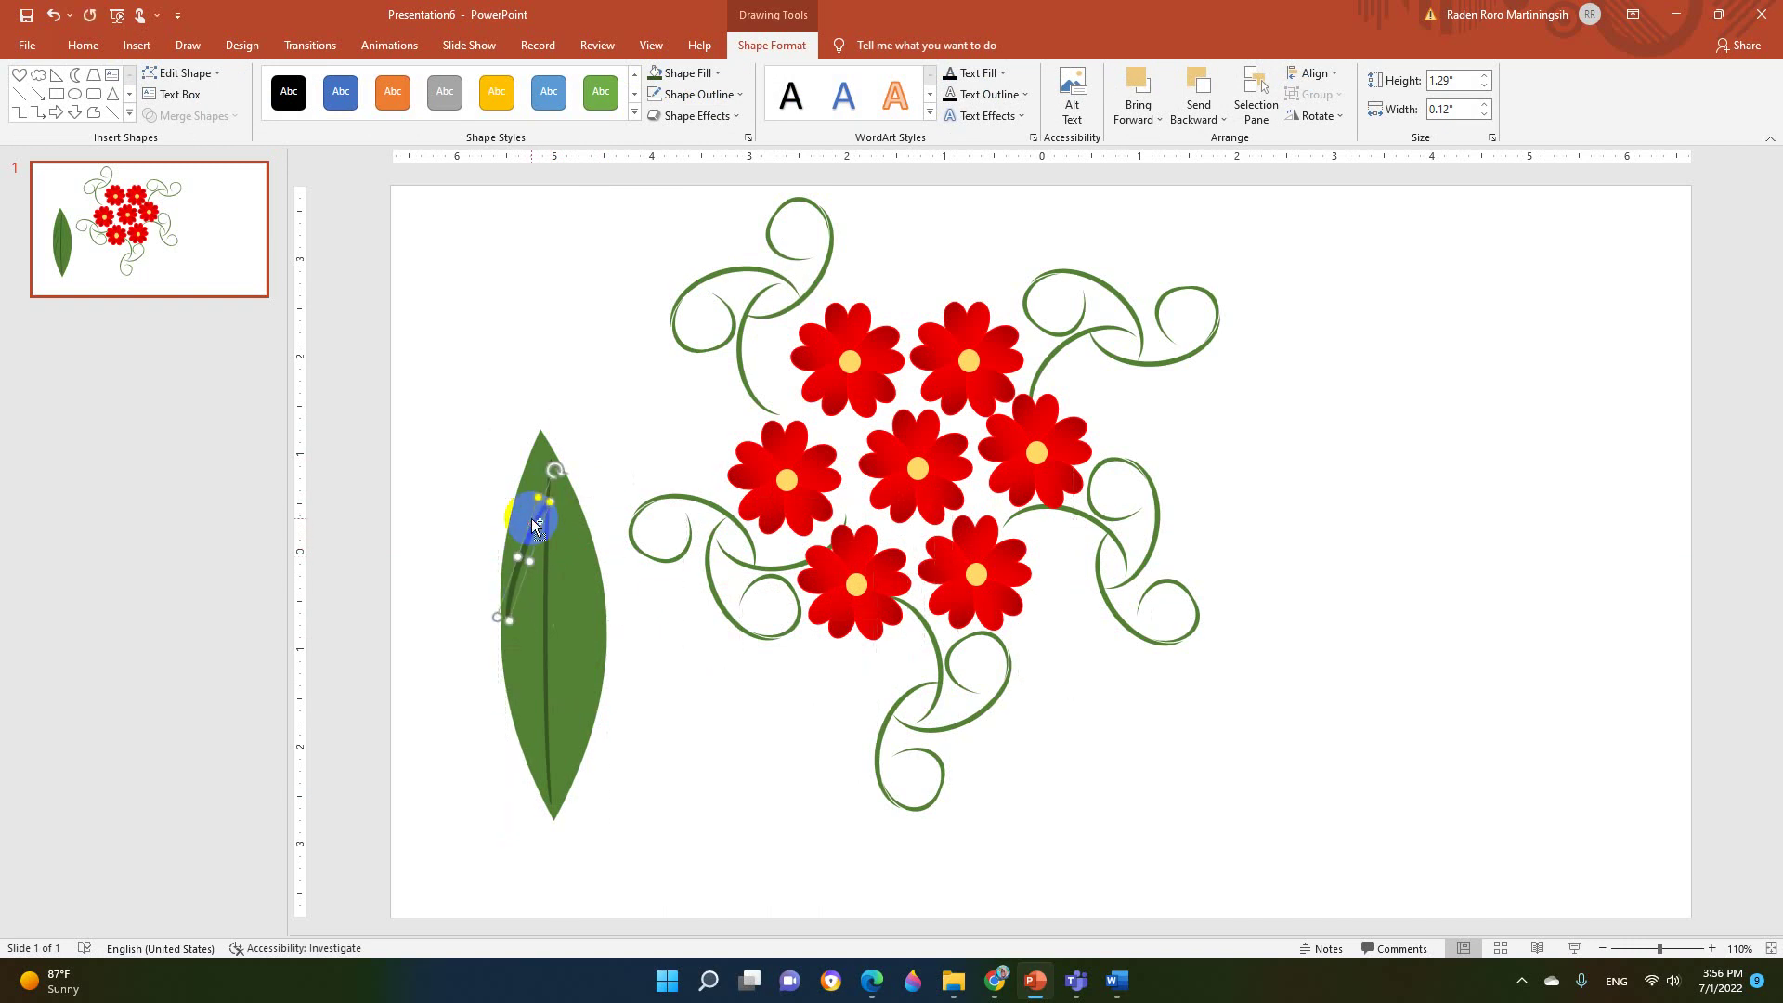
pyautogui.hotkey('ctrl', 'd')
pyautogui.moveTo(544, 547); pyautogui.dragTo(530, 606)
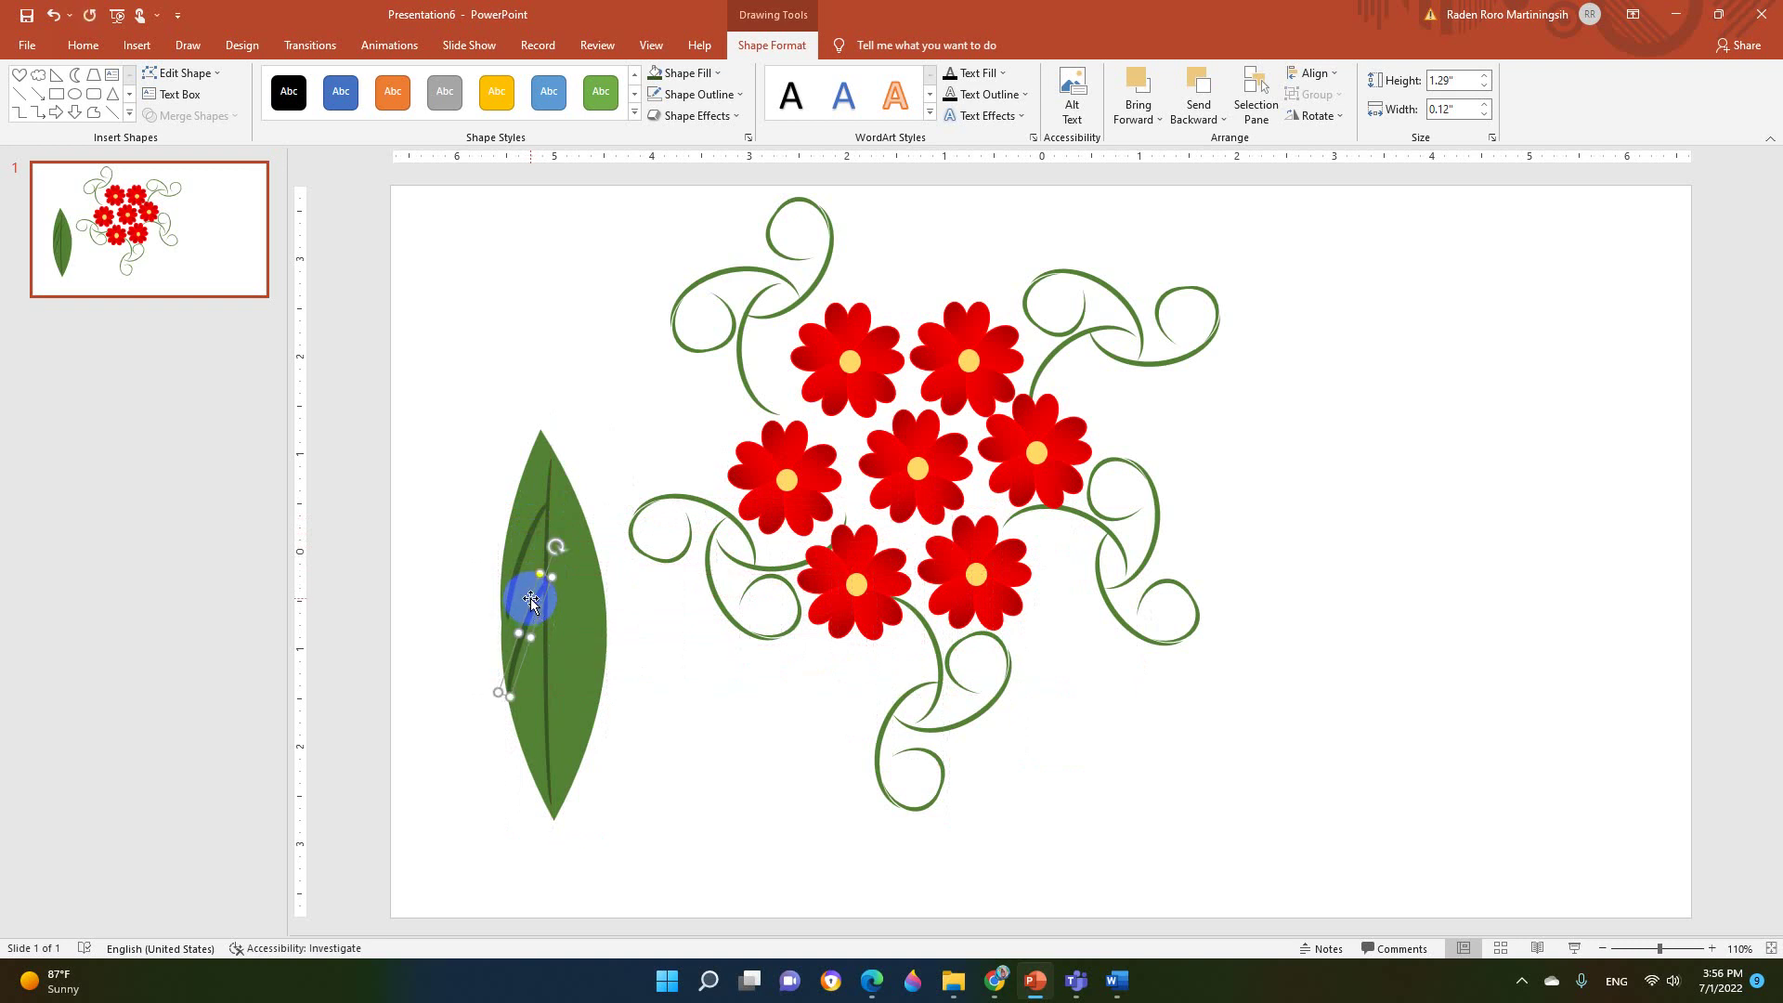
pyautogui.hotkey('ctrl', 'd')
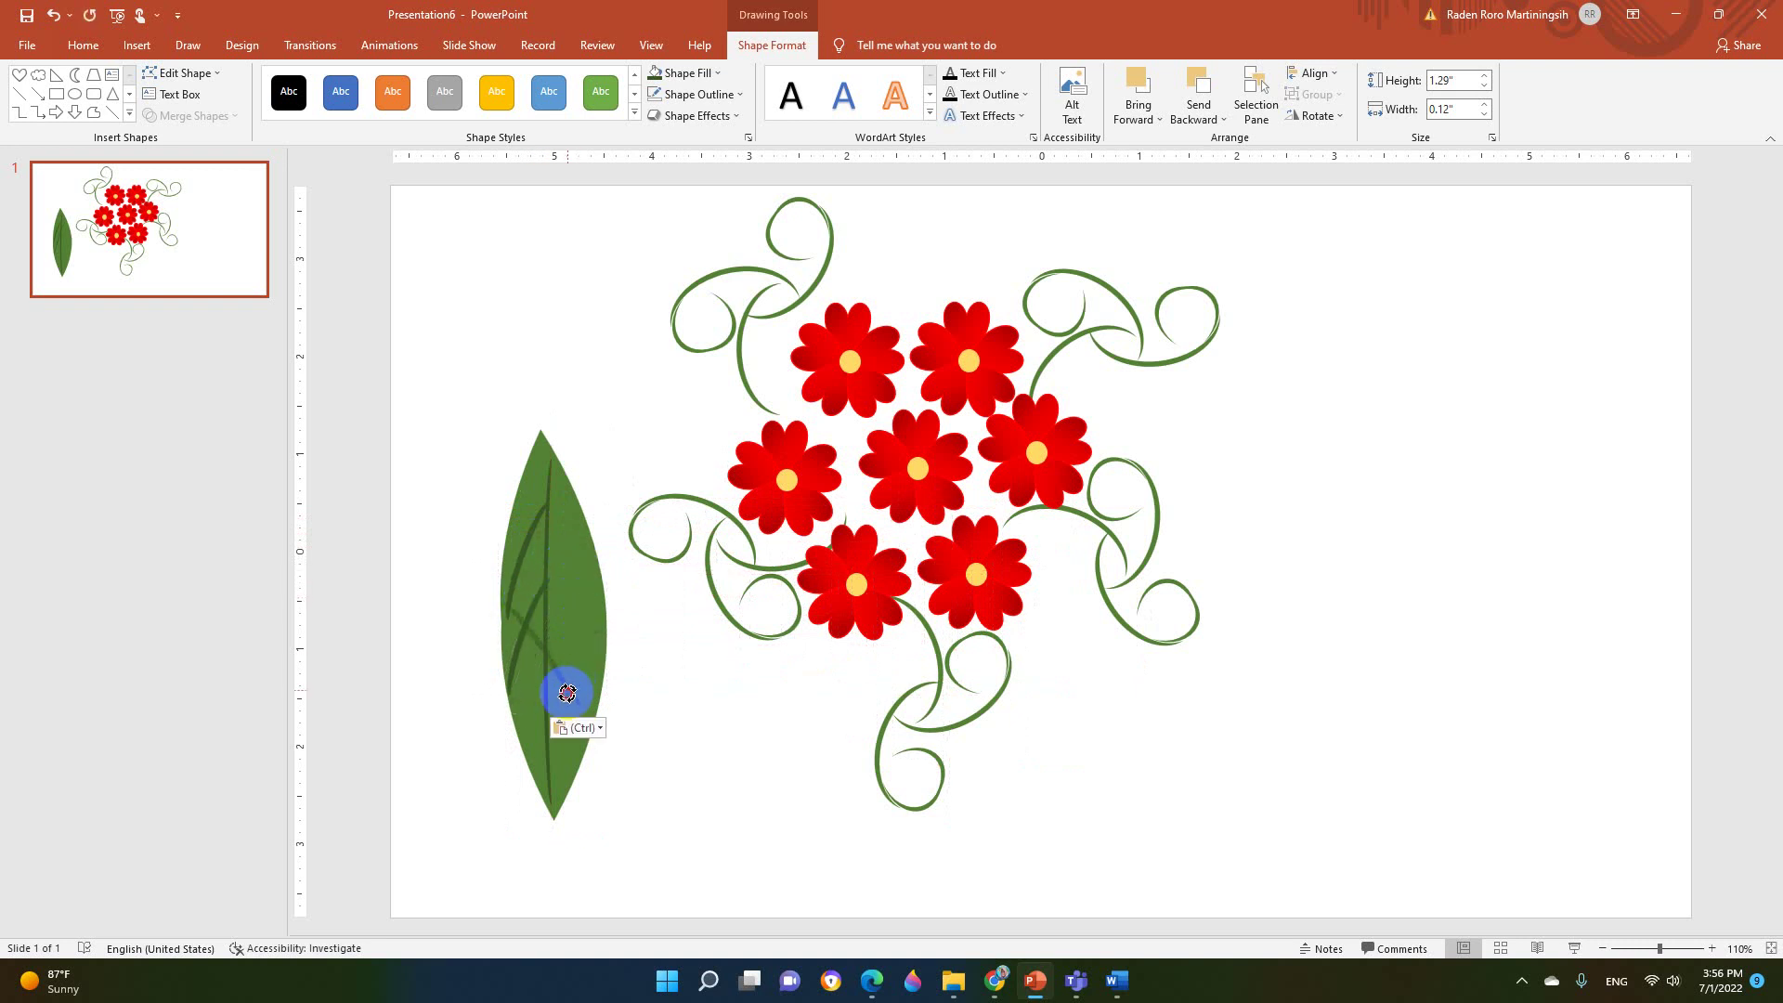
pyautogui.moveTo(570, 559)
pyautogui.mouseDown()
pyautogui.moveTo(560, 691)
pyautogui.moveTo(585, 613)
pyautogui.moveTo(575, 678)
pyautogui.mouseUp()
# - Add one more shortened side vein on the lower leaf and select the leaf parts together
pyautogui.hotkey('ctrl', 'c')
pyautogui.hotkey('ctrl', 'v')
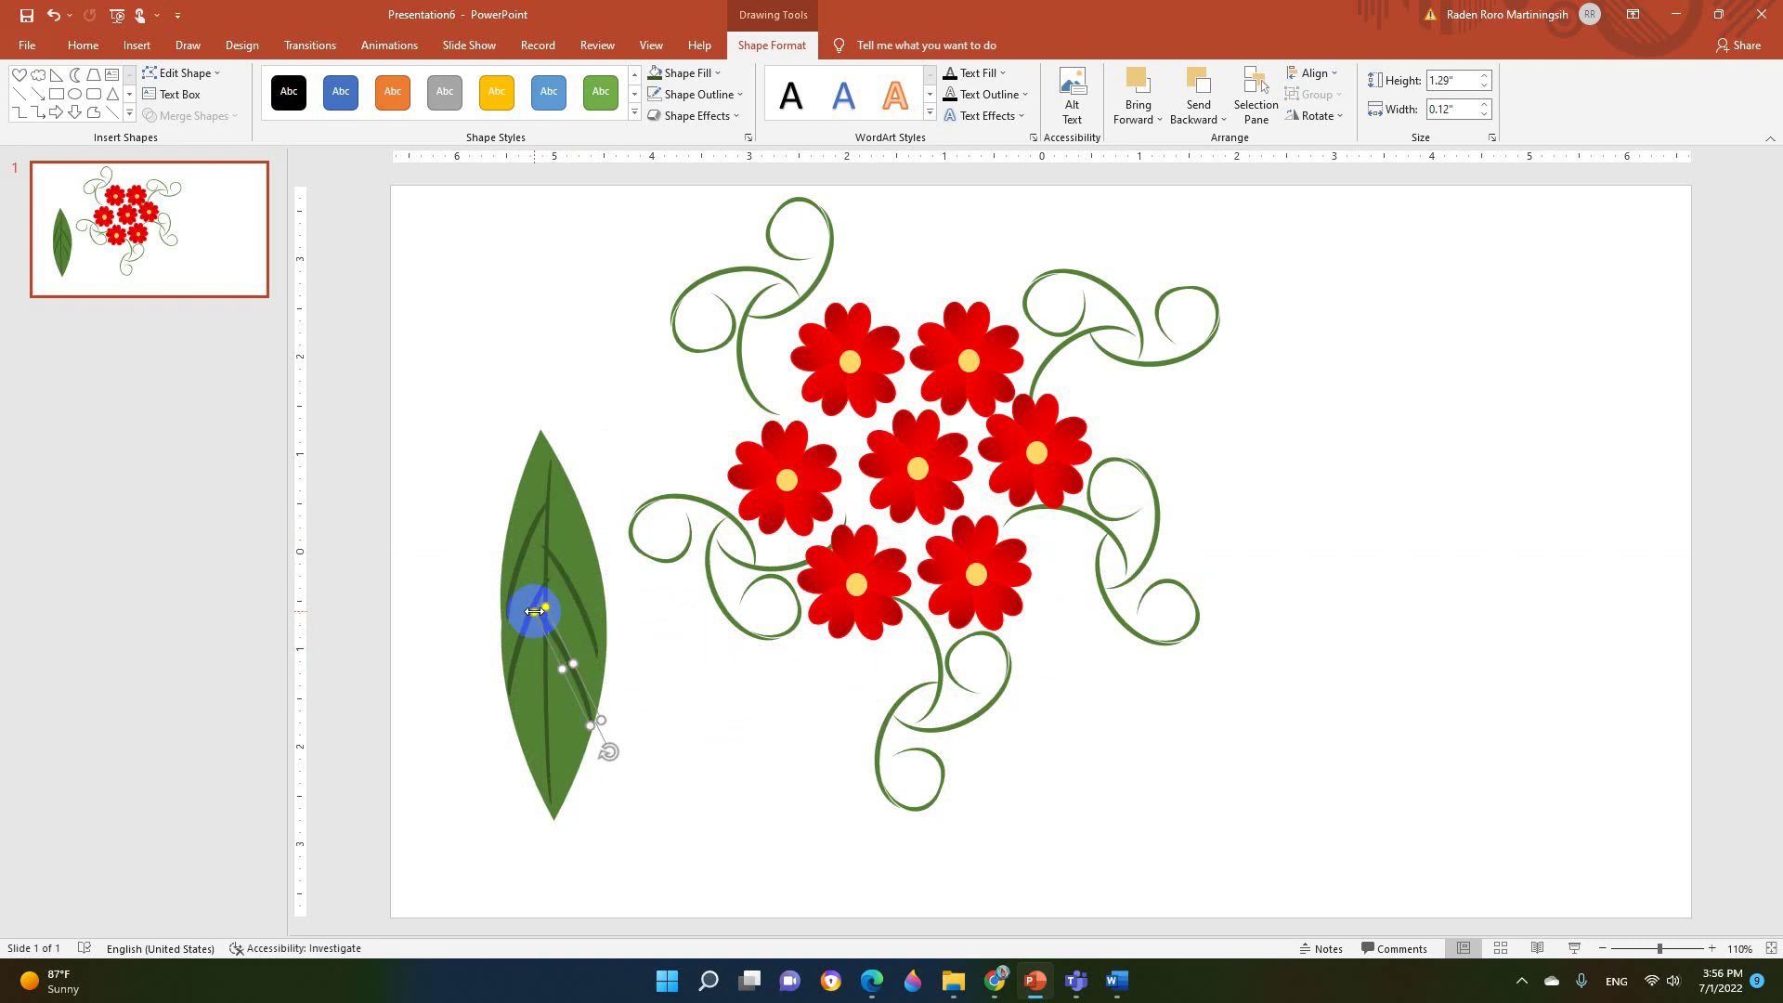
pyautogui.moveTo(534, 611); pyautogui.dragTo(544, 623)
pyautogui.moveTo(544, 624); pyautogui.dragTo(544, 619)
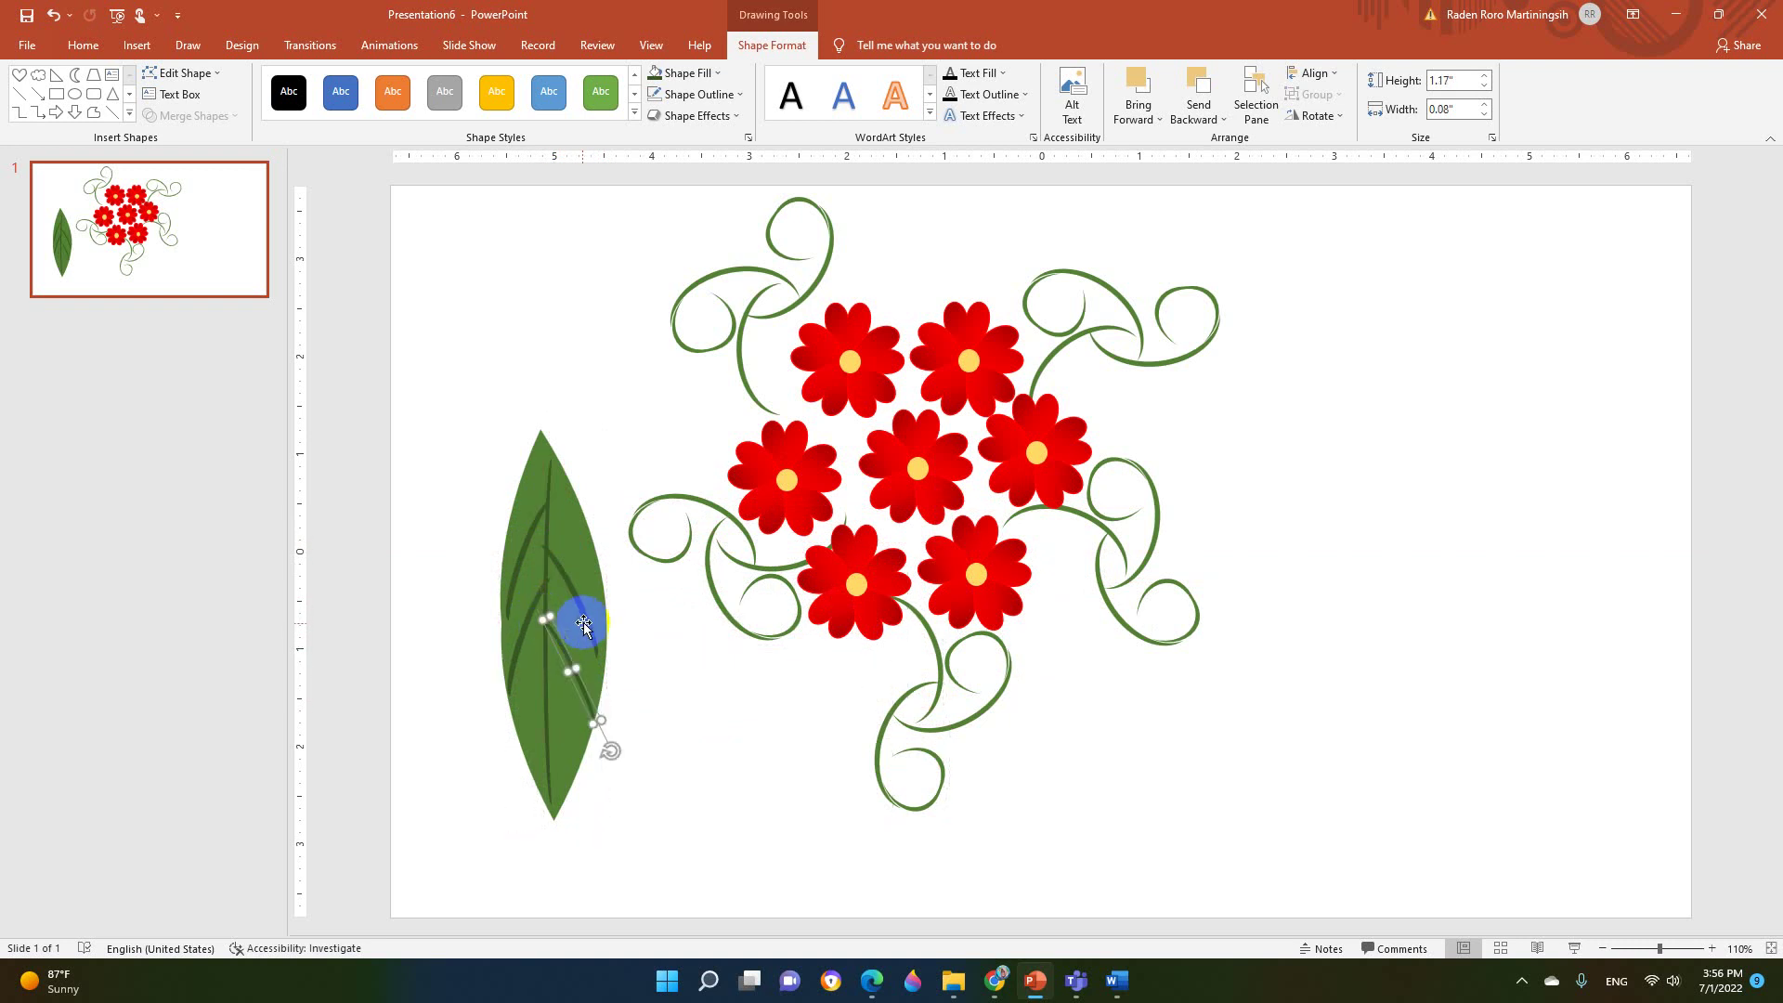
pyautogui.keyDown('shift'); pyautogui.click(576, 600); pyautogui.keyUp('shift')
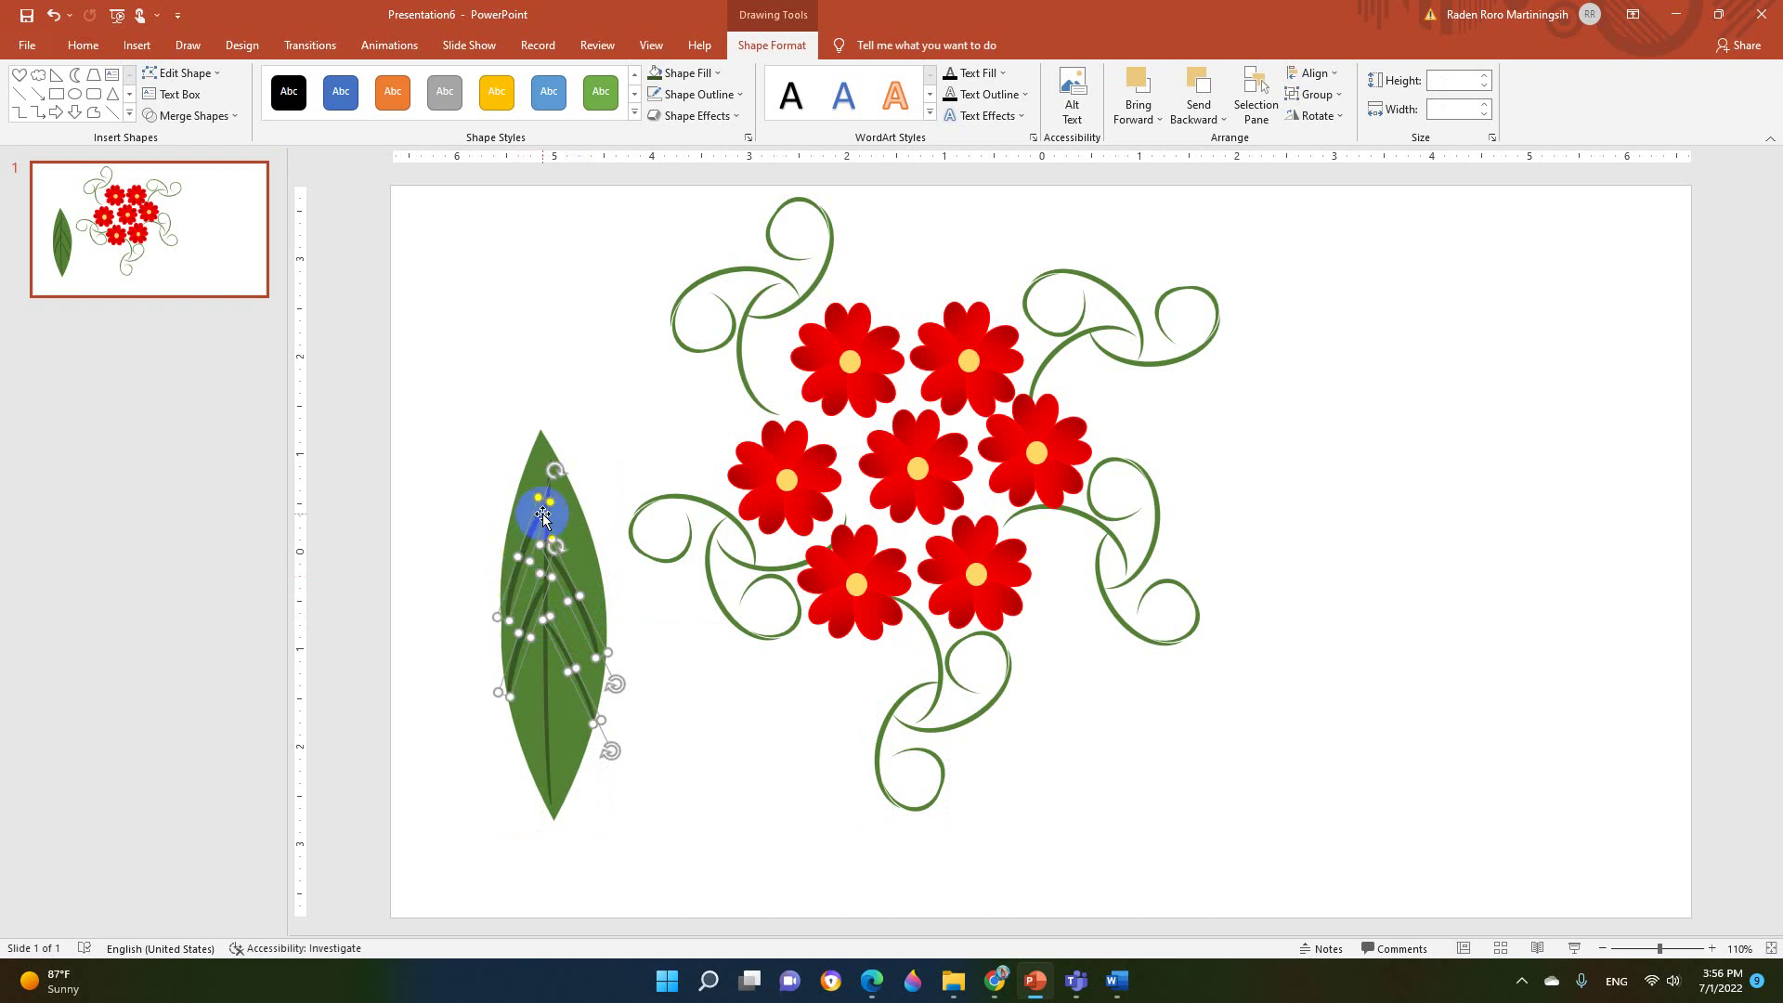
# - Group the leaf with its veins, shrink it and place it beside the upper-left flower
pyautogui.keyDown('shift'); pyautogui.click(562, 724); pyautogui.keyUp('shift')
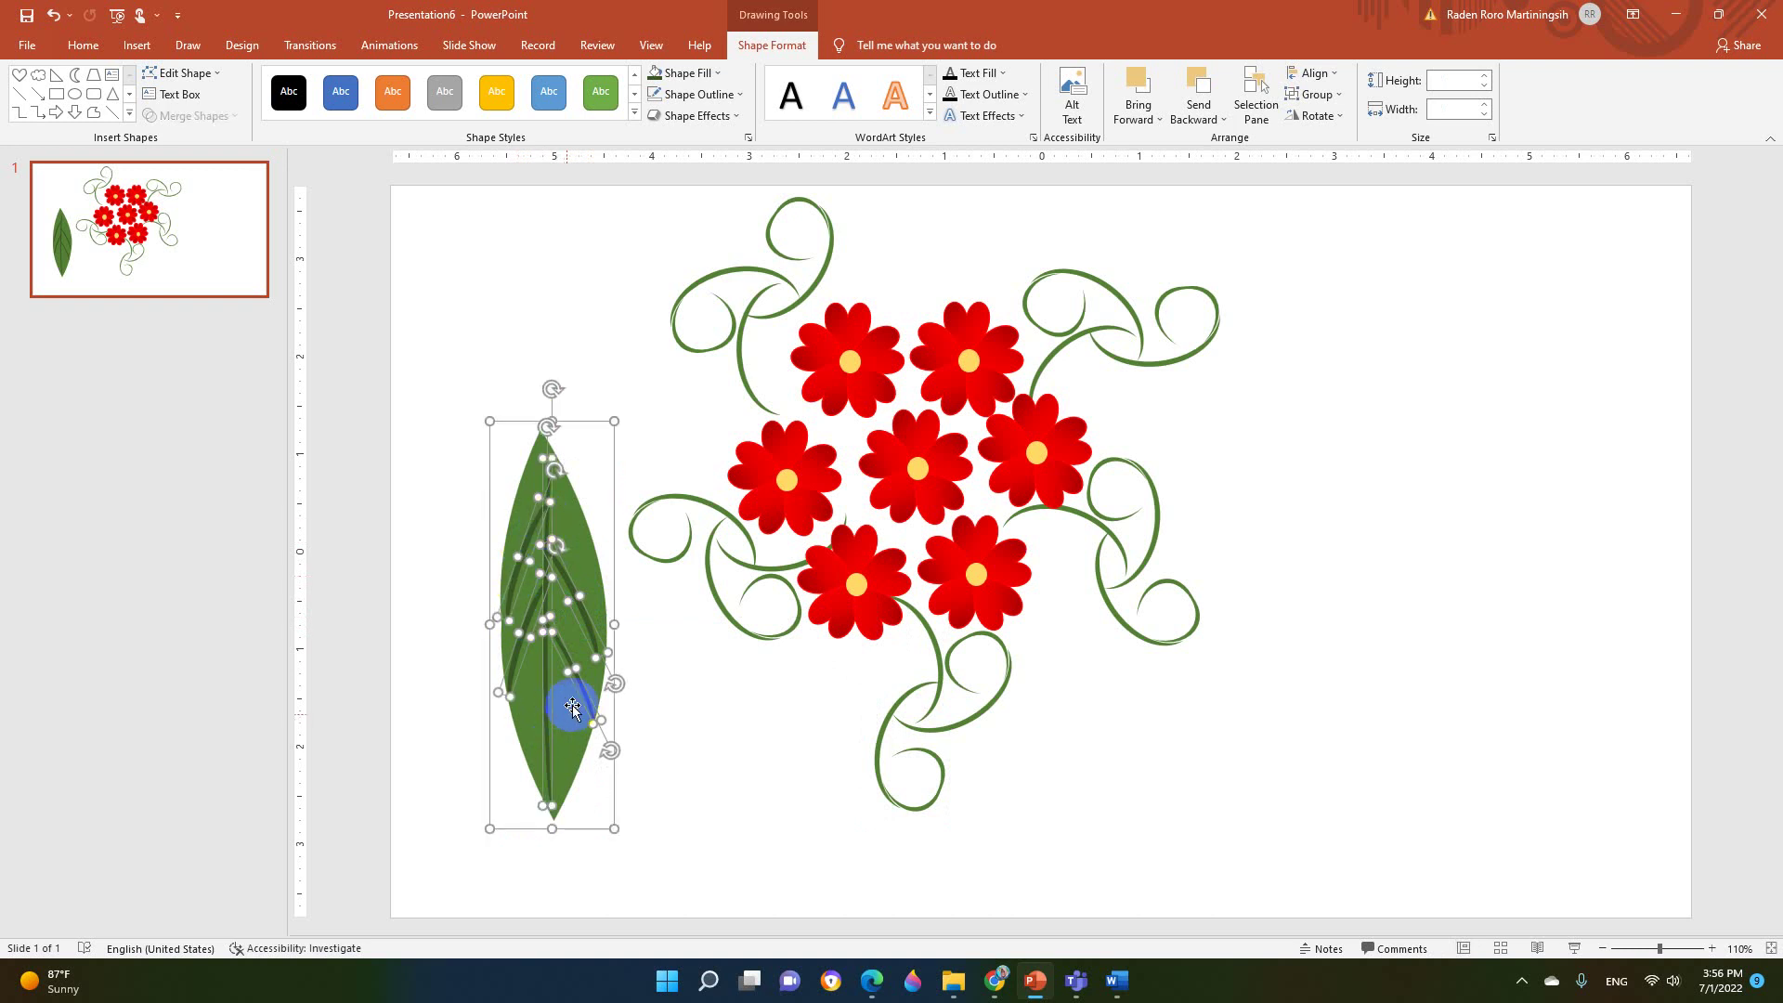
pyautogui.click(1317, 94)
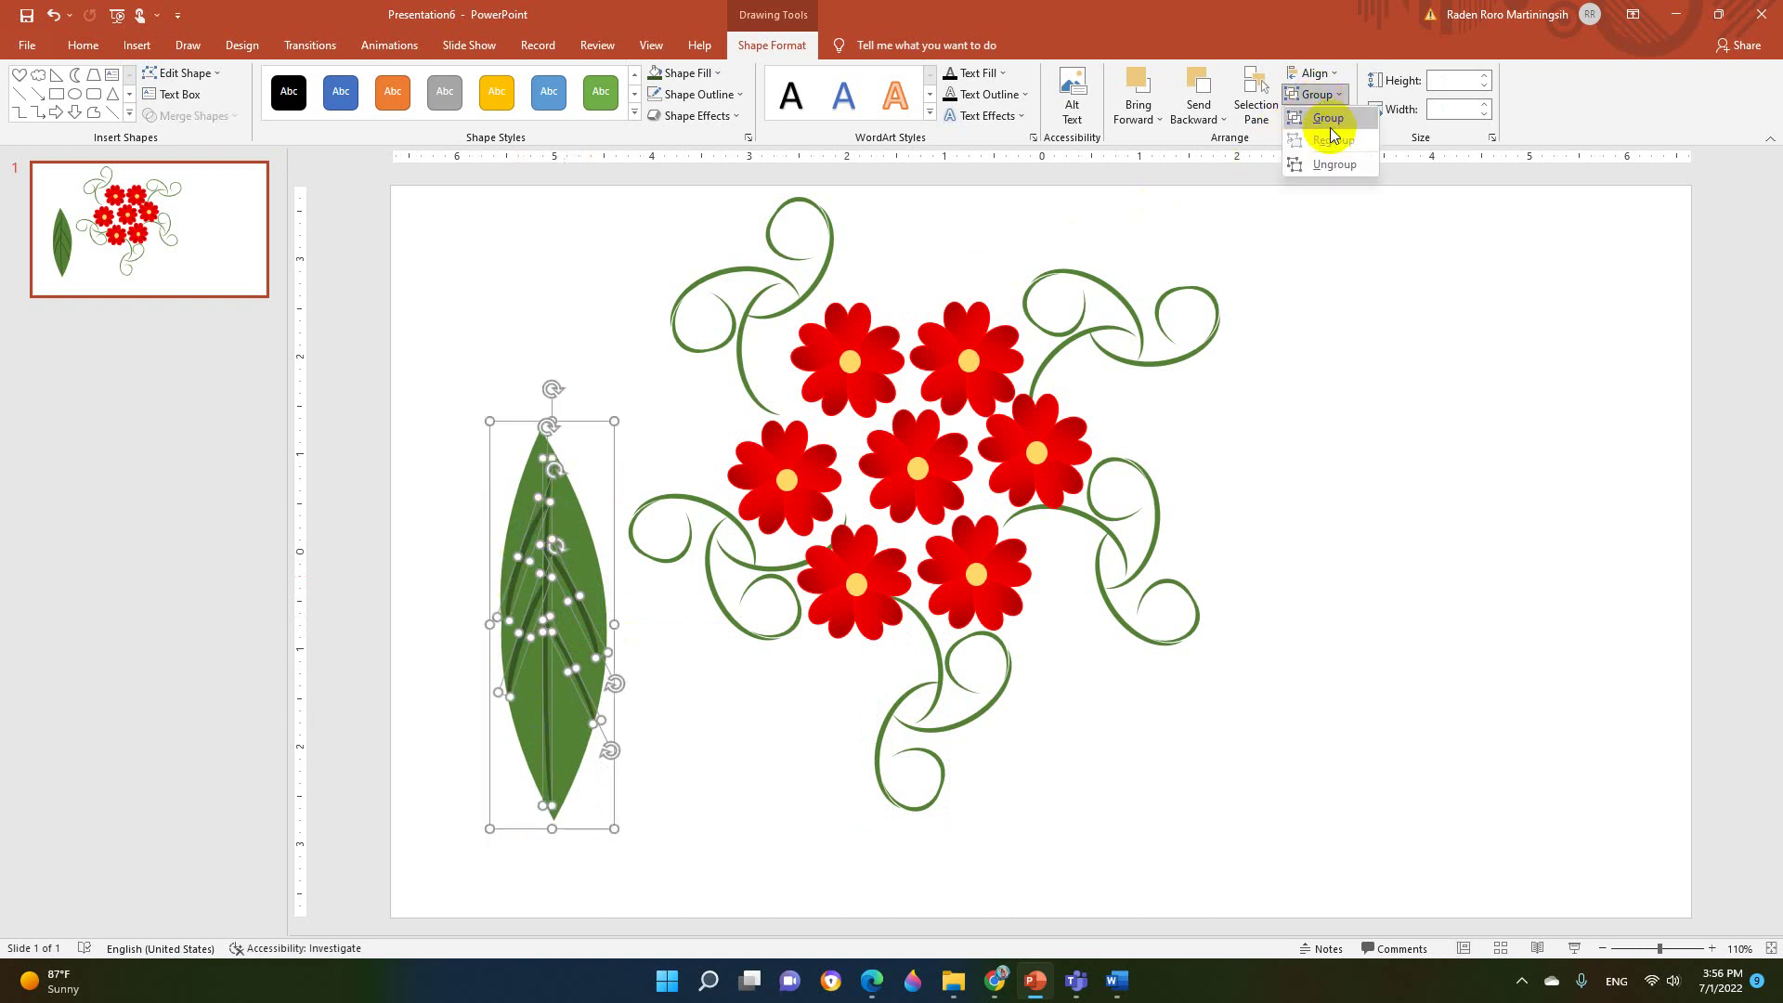
pyautogui.click(1328, 119)
pyautogui.moveTo(489, 422)
pyautogui.mouseDown()
pyautogui.moveTo(557, 653)
pyautogui.moveTo(634, 790)
pyautogui.moveTo(658, 363)
pyautogui.mouseUp()
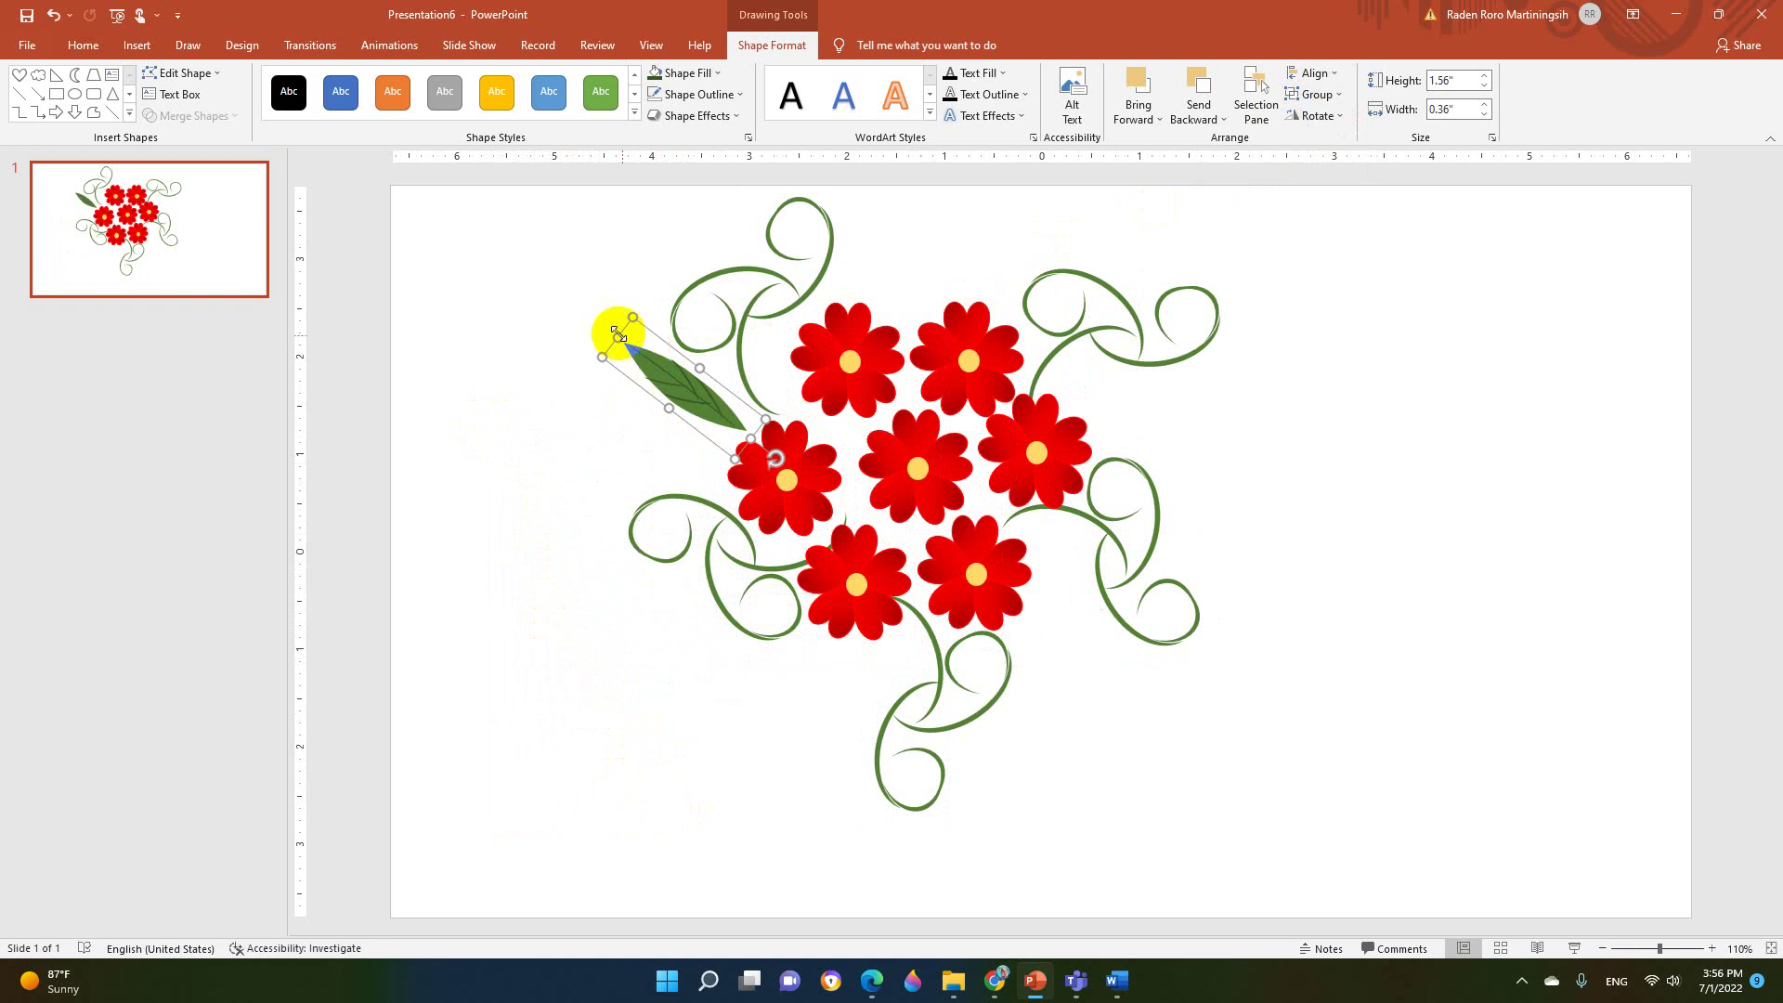
pyautogui.moveTo(614, 333); pyautogui.dragTo(609, 405)
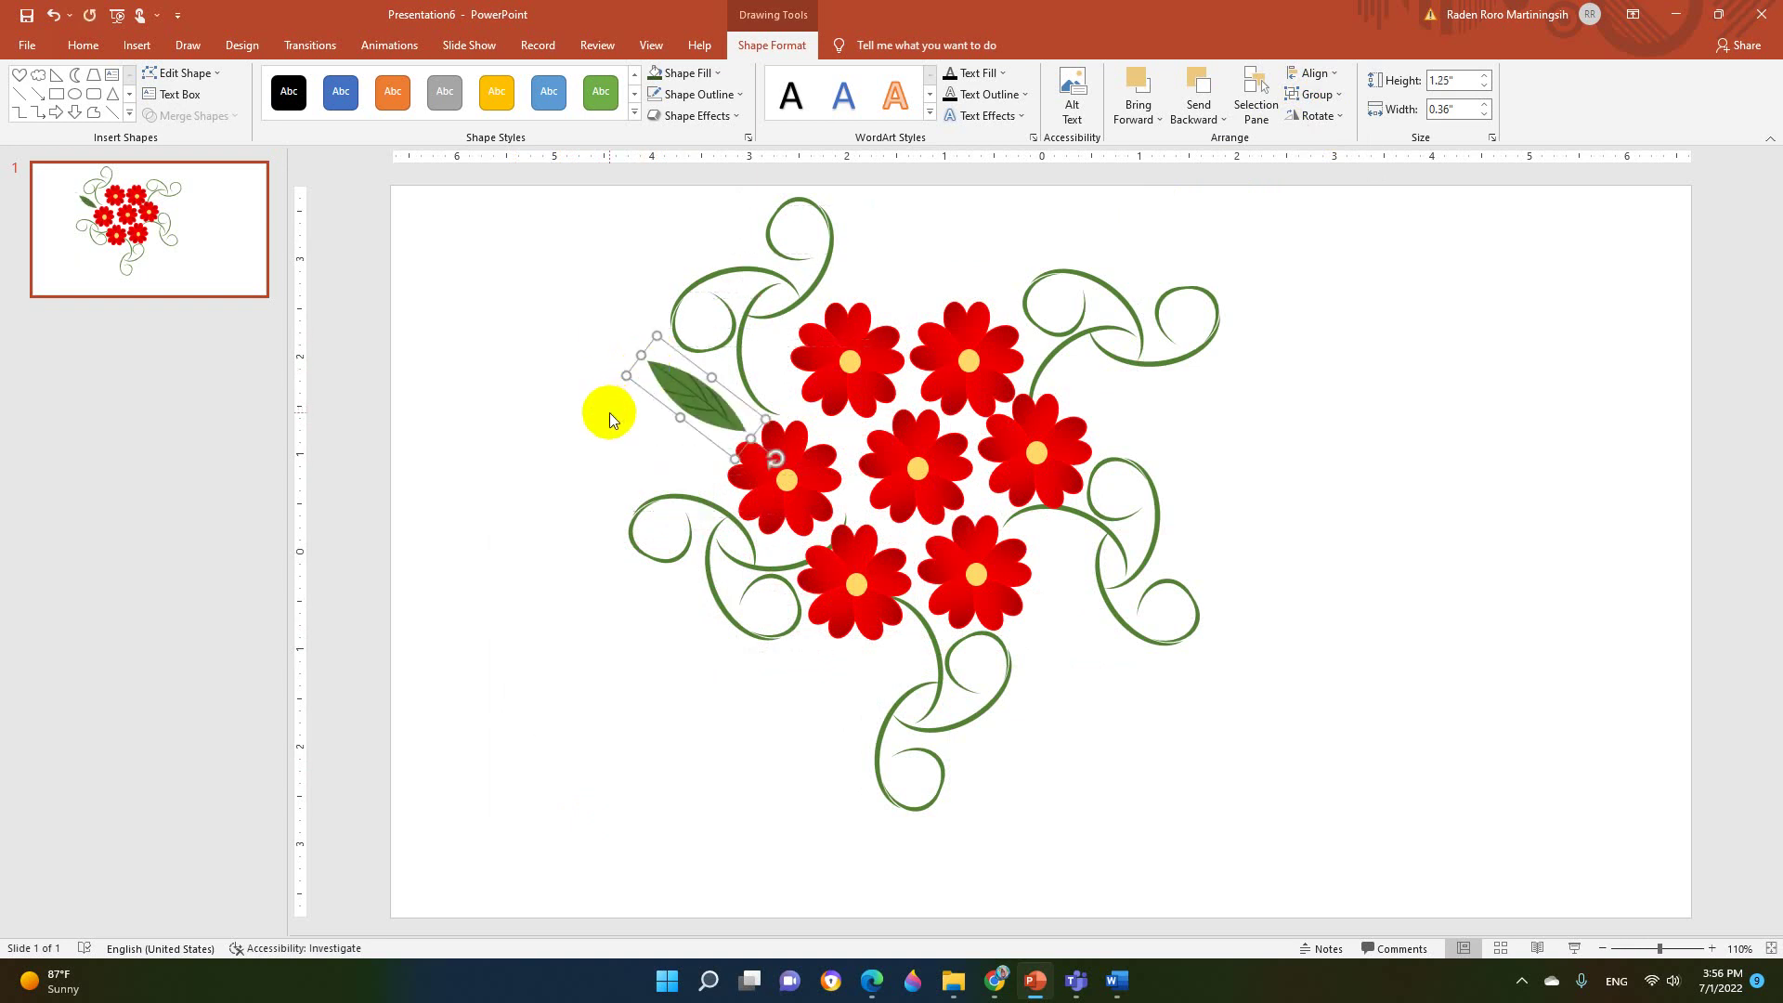
# - Paste leaf copies to the bouquet's left, below the flowers, and tilted at lower right
pyautogui.hotkey('ctrl', 'c')
pyautogui.hotkey('ctrl', 'v')
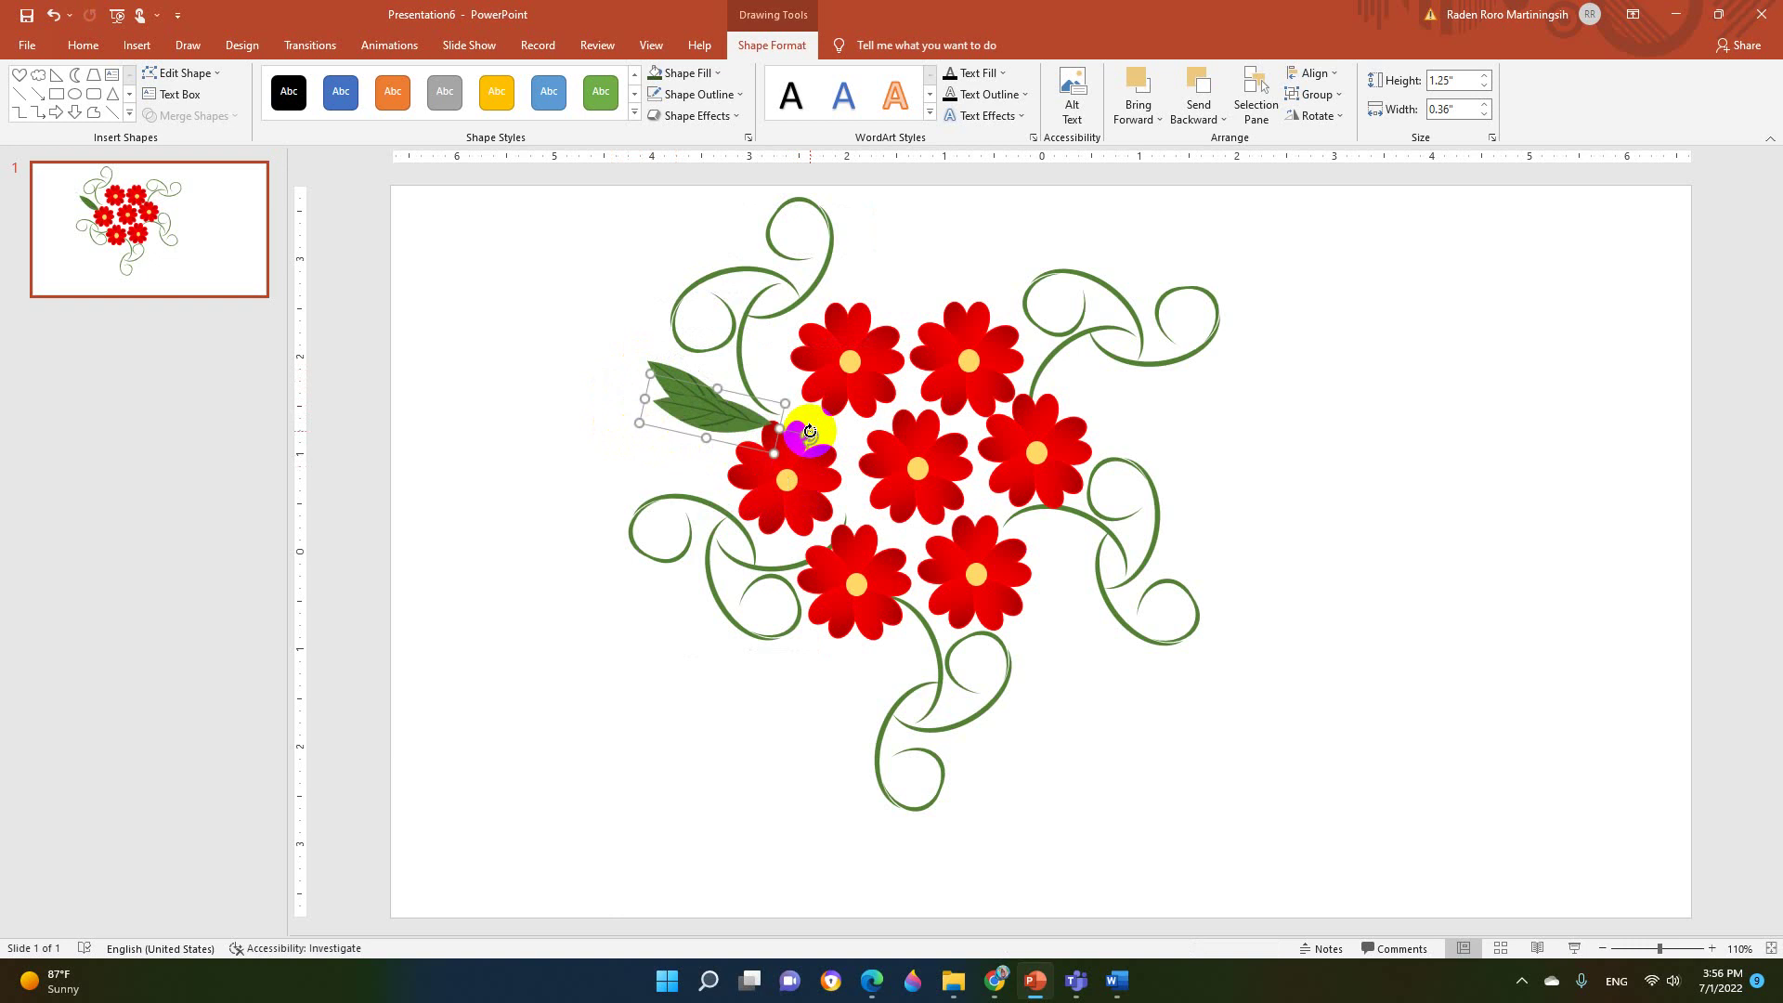
pyautogui.moveTo(713, 399)
pyautogui.mouseDown()
pyautogui.moveTo(629, 584)
pyautogui.moveTo(716, 543)
pyautogui.mouseUp()
pyautogui.moveTo(625, 579); pyautogui.dragTo(637, 594)
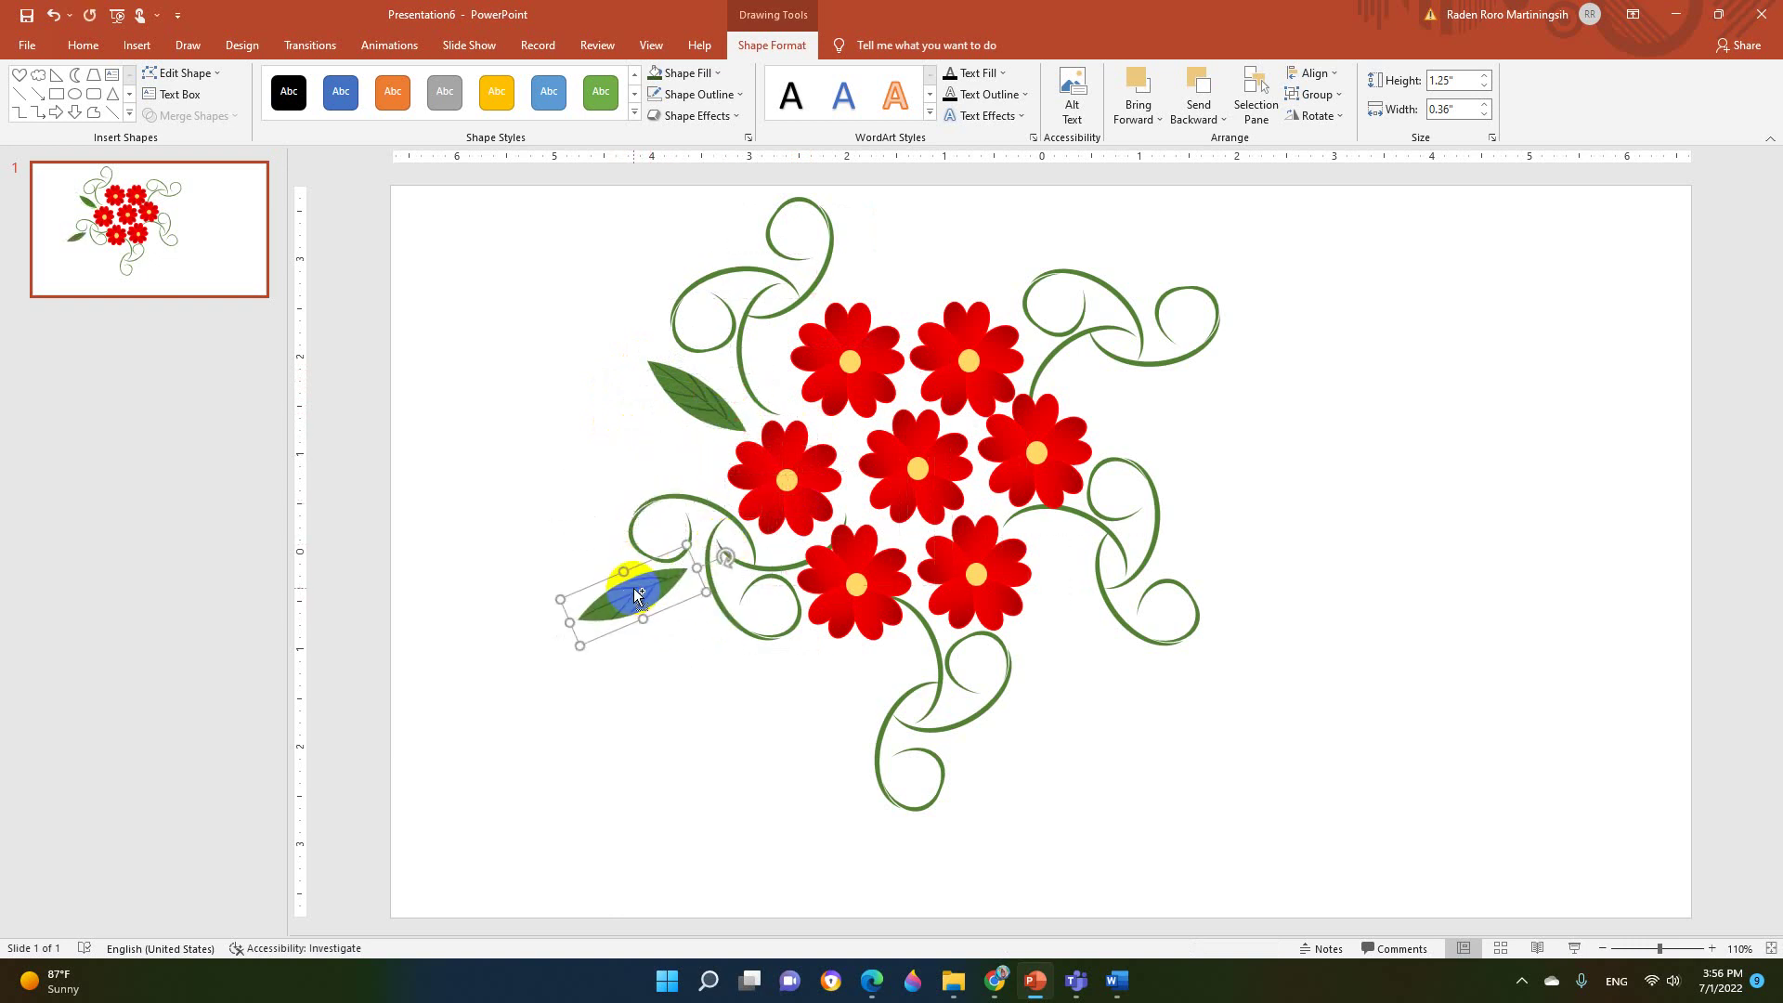
pyautogui.hotkey('ctrl', 'v')
pyautogui.hotkey('ctrl', 'v')
pyautogui.hotkey('ctrl', 'v')
pyautogui.hotkey('ctrl', 'v')
pyautogui.moveTo(698, 612); pyautogui.dragTo(816, 715)
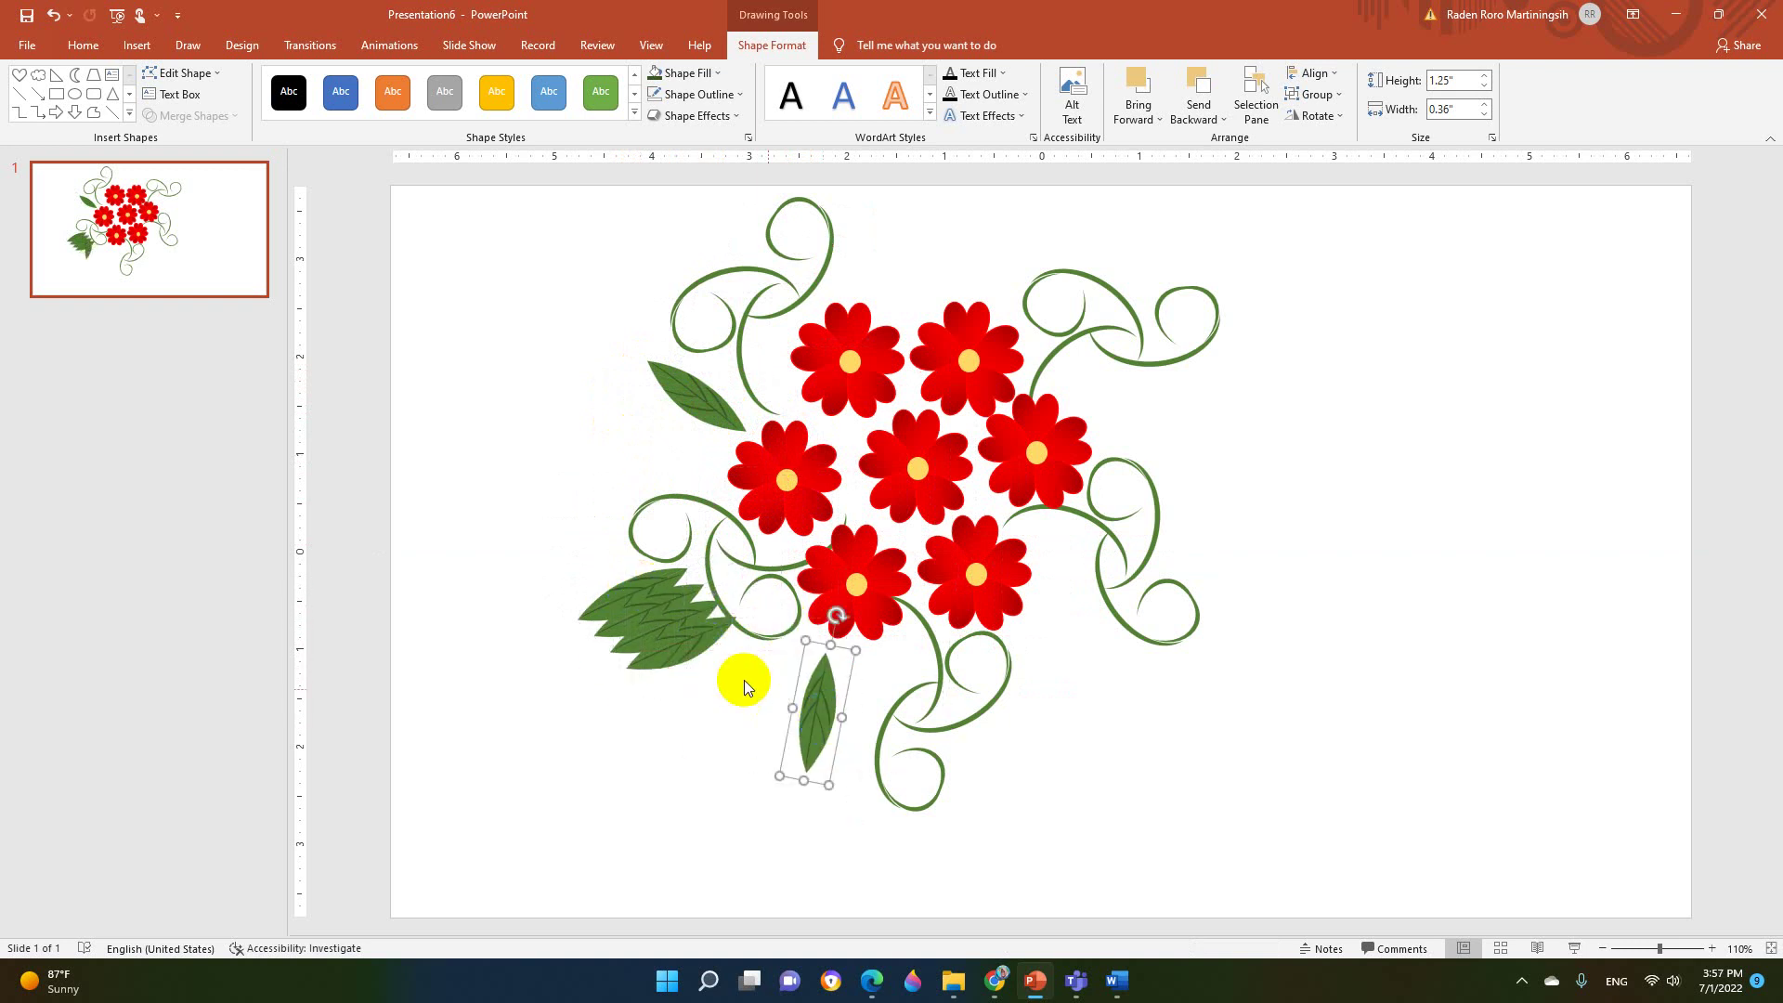
pyautogui.moveTo(669, 637); pyautogui.dragTo(1096, 714)
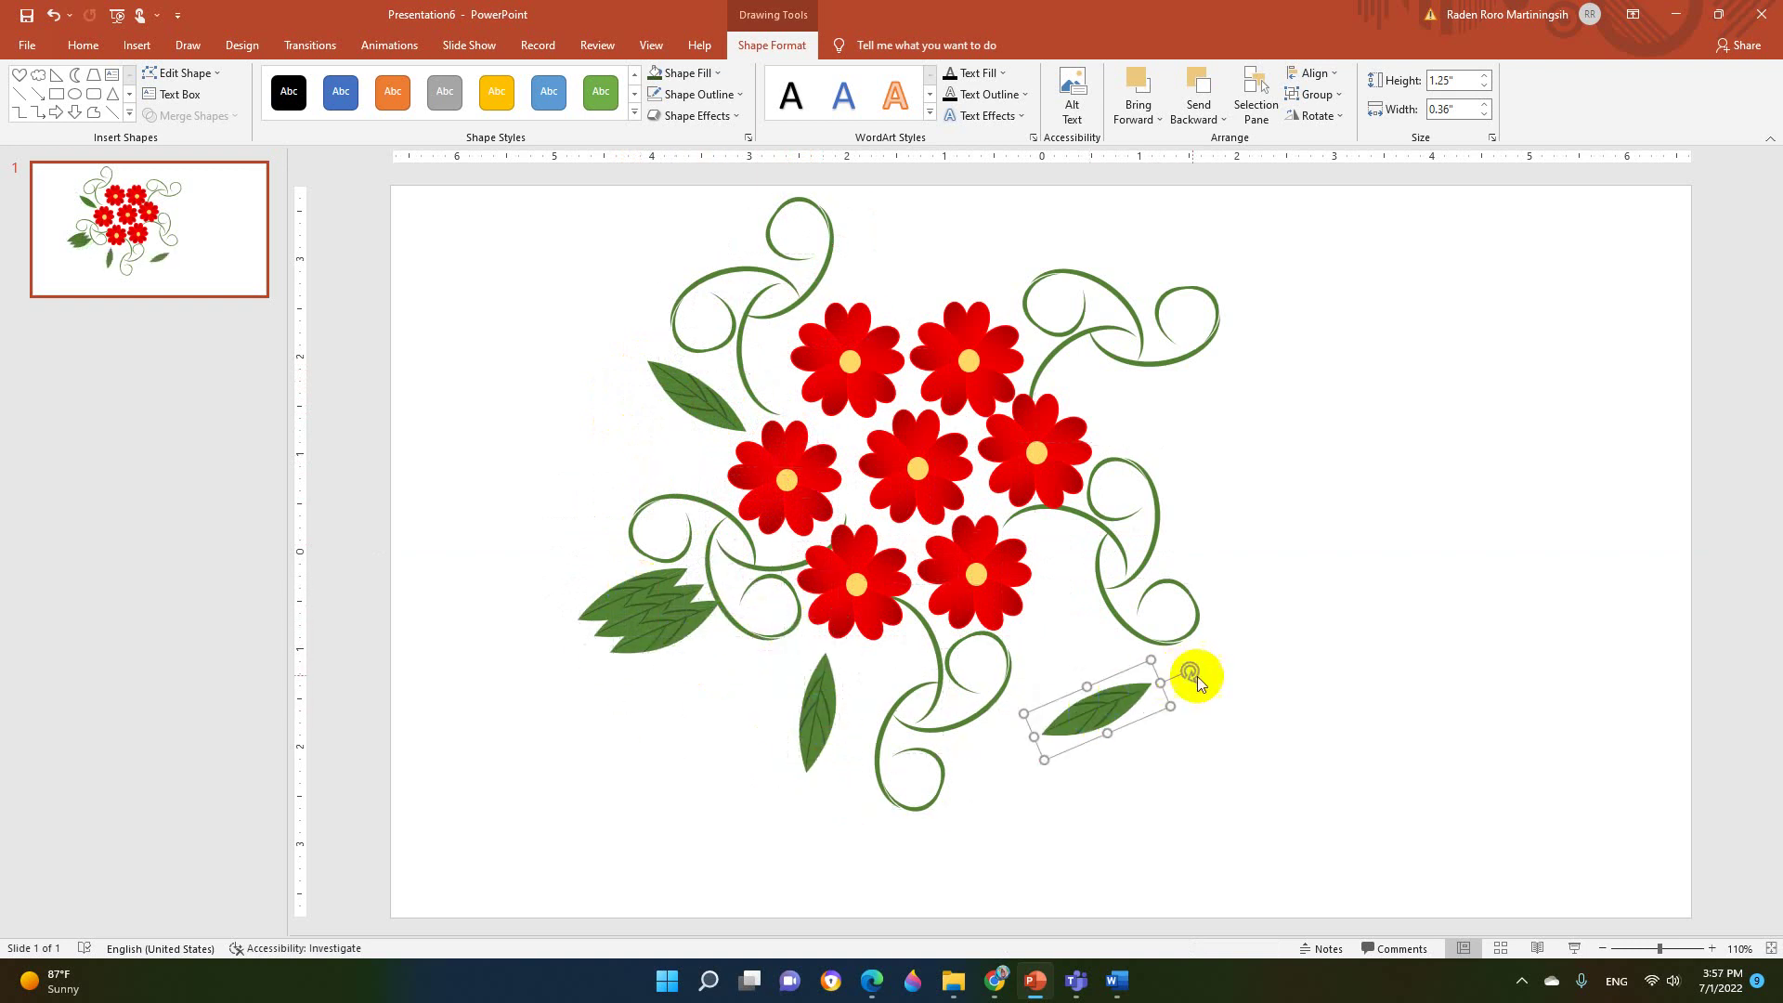
pyautogui.moveTo(1191, 671); pyautogui.dragTo(987, 597)
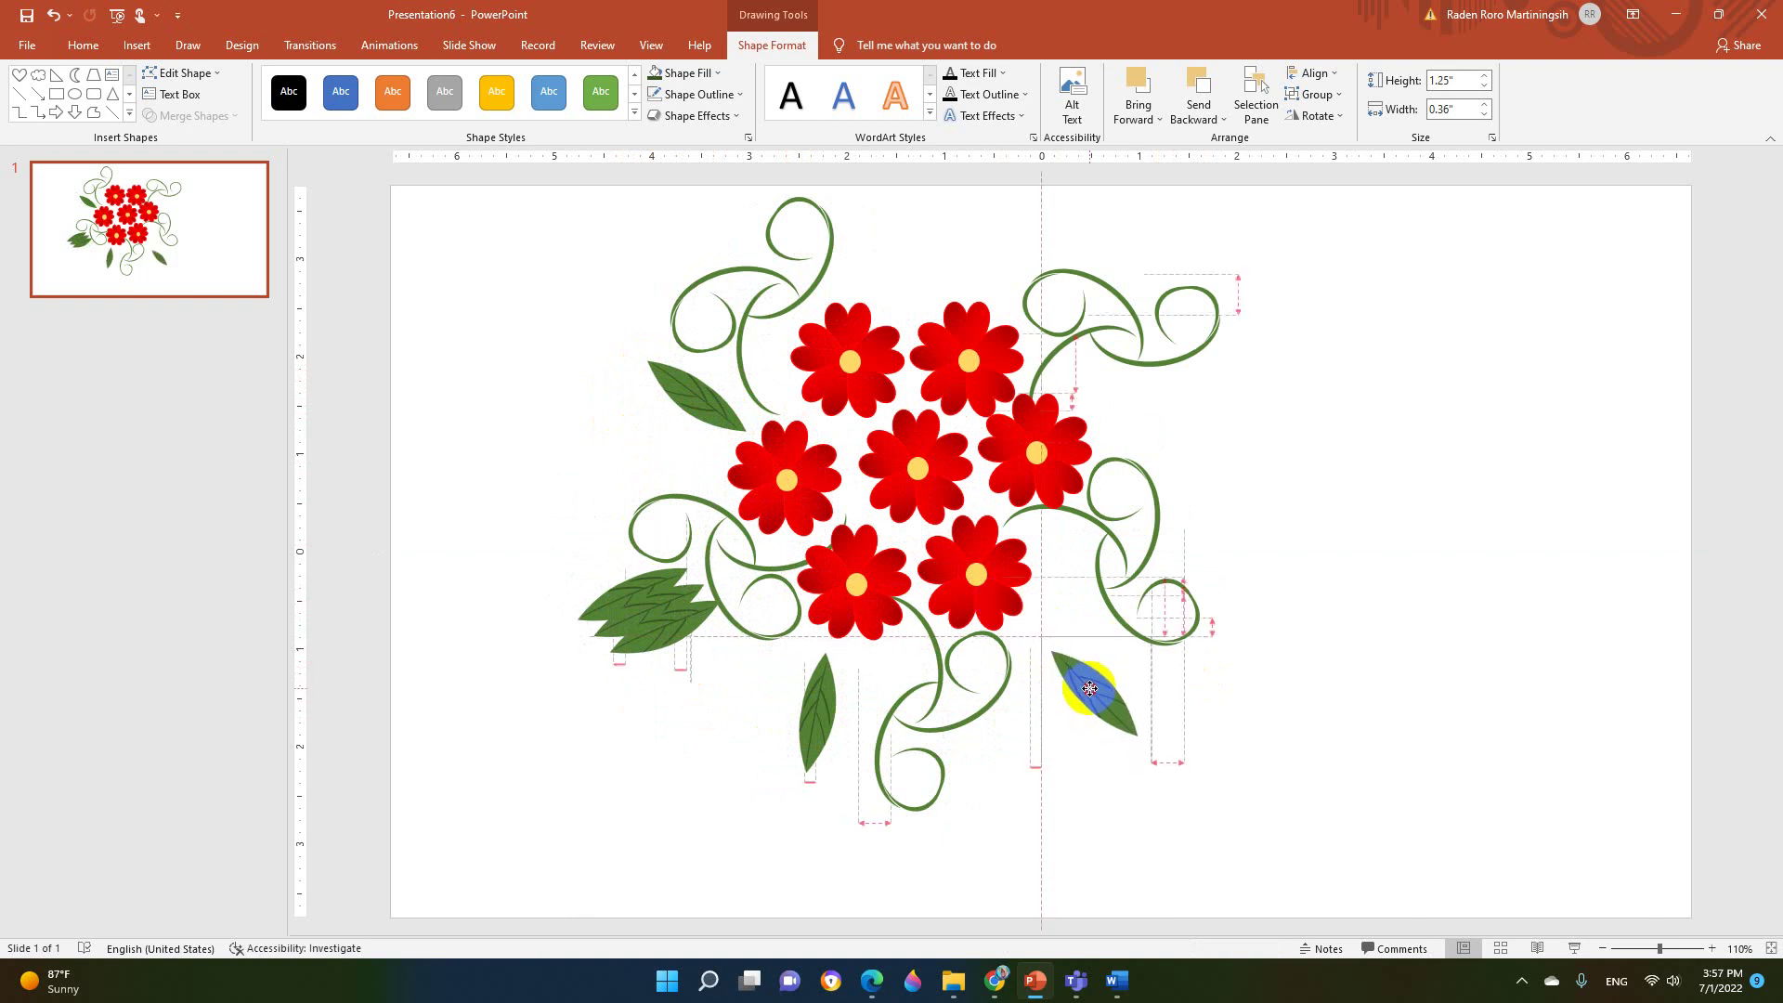
pyautogui.moveTo(1063, 691); pyautogui.dragTo(1059, 656)
# - Move two more stacked leaf copies to the top and right of the bouquet at new angles
pyautogui.click(667, 631)
pyautogui.moveTo(667, 631); pyautogui.dragTo(628, 689)
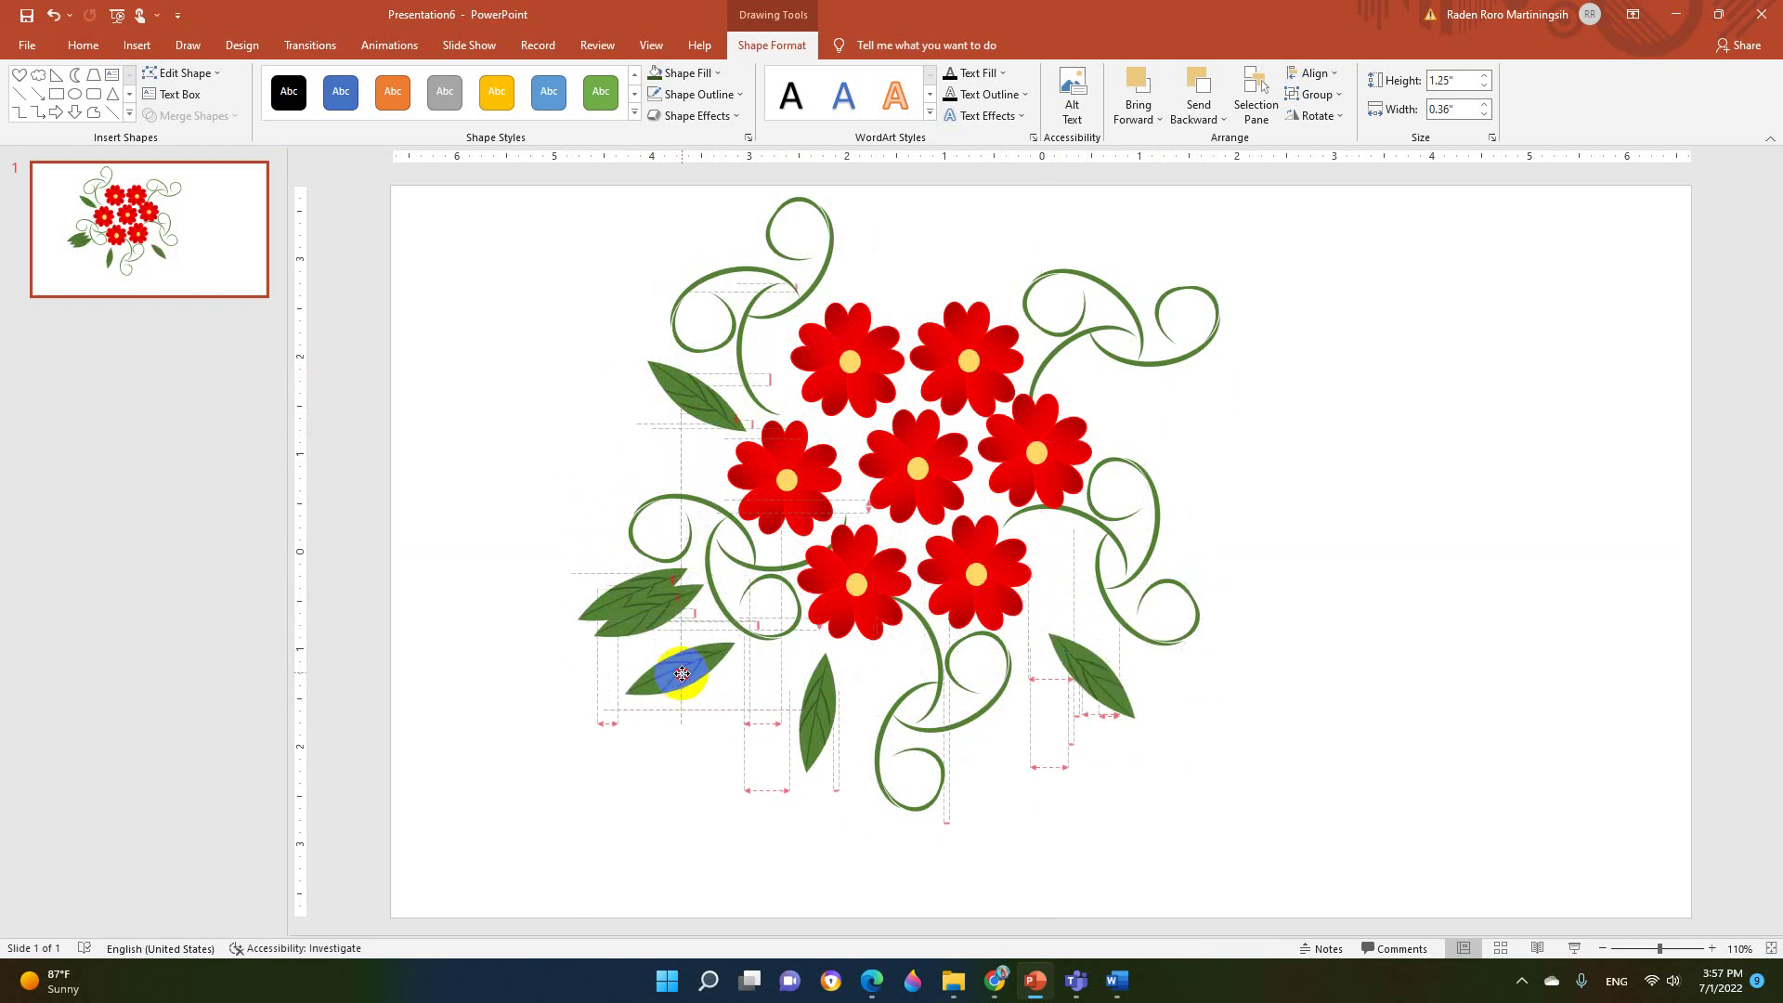
pyautogui.moveTo(773, 630); pyautogui.dragTo(616, 783)
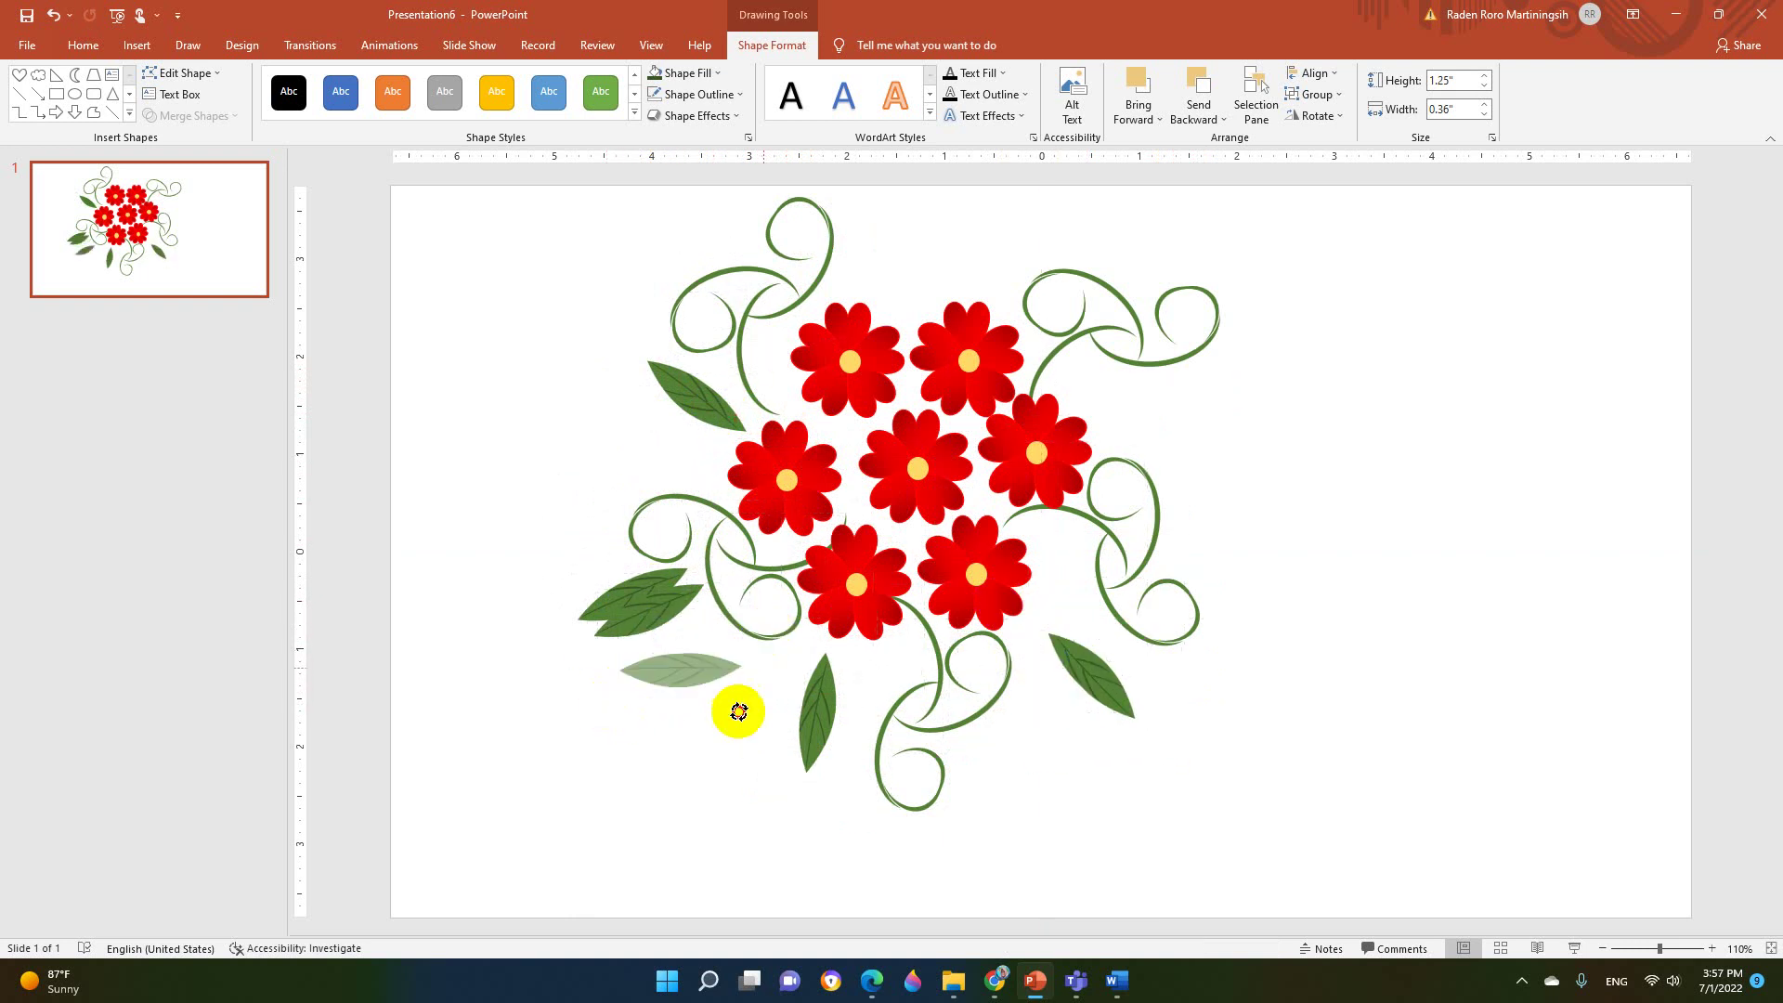
pyautogui.moveTo(669, 687); pyautogui.dragTo(986, 263)
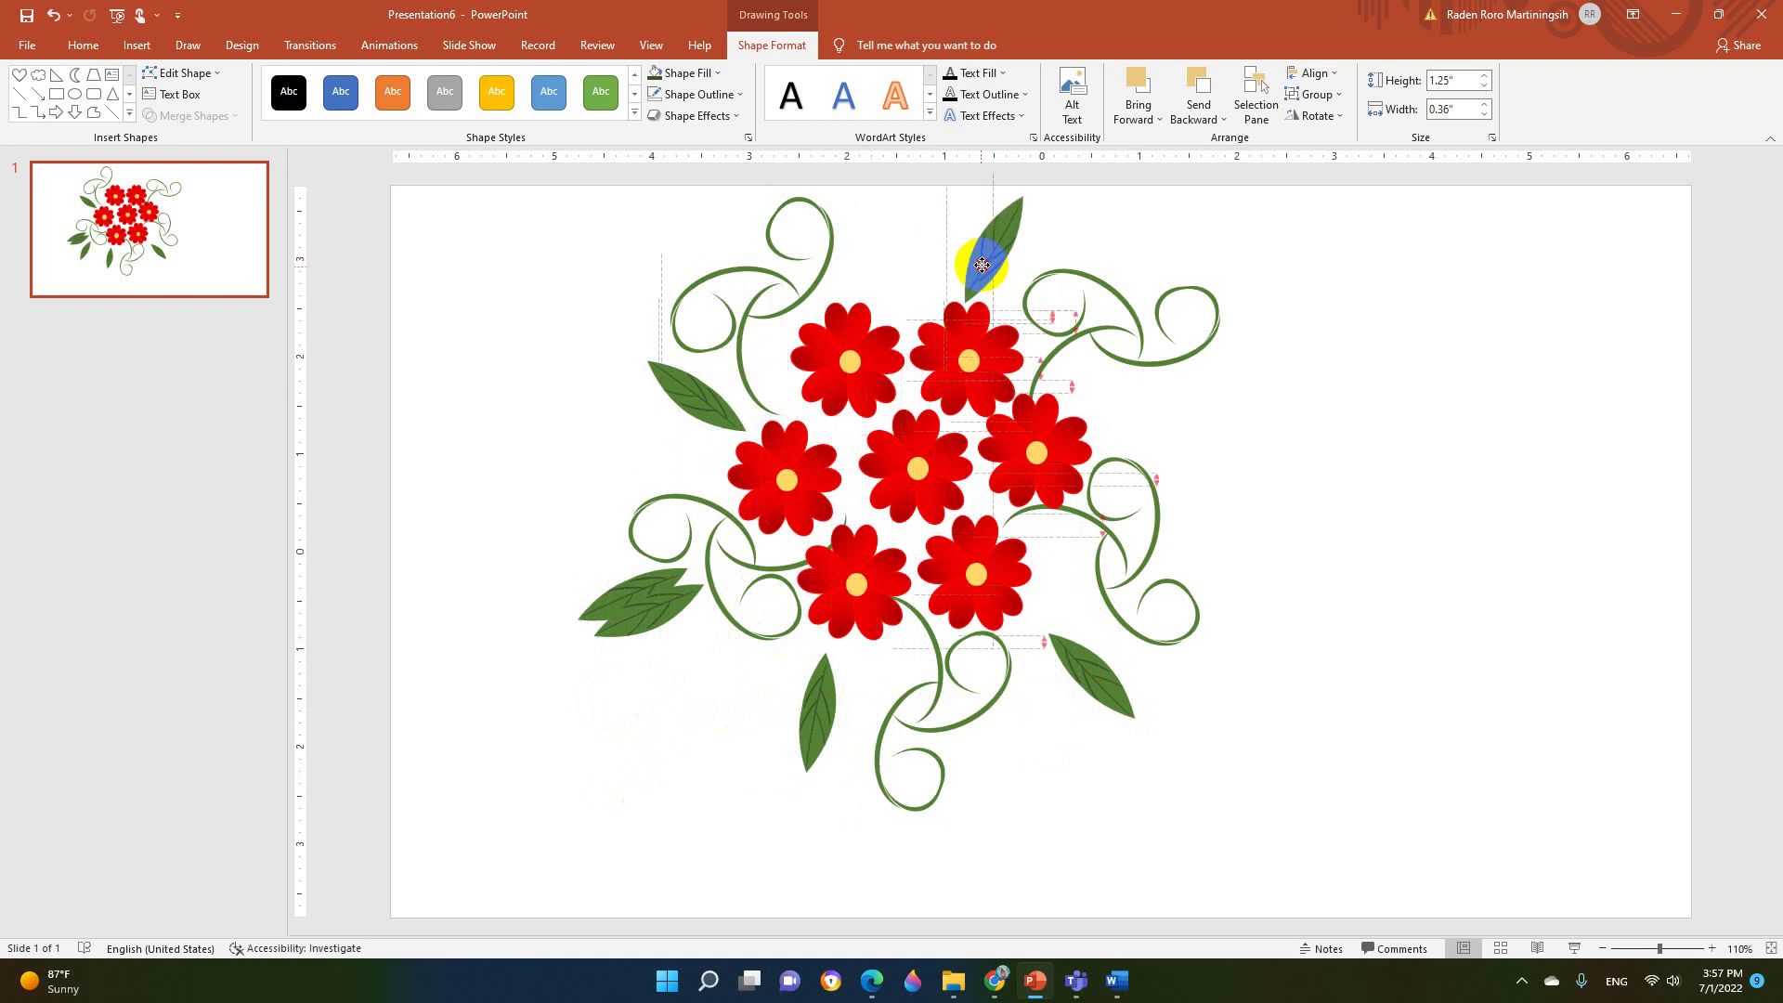
pyautogui.moveTo(670, 611)
pyautogui.mouseDown()
pyautogui.moveTo(696, 659)
pyautogui.moveTo(587, 787)
pyautogui.mouseUp()
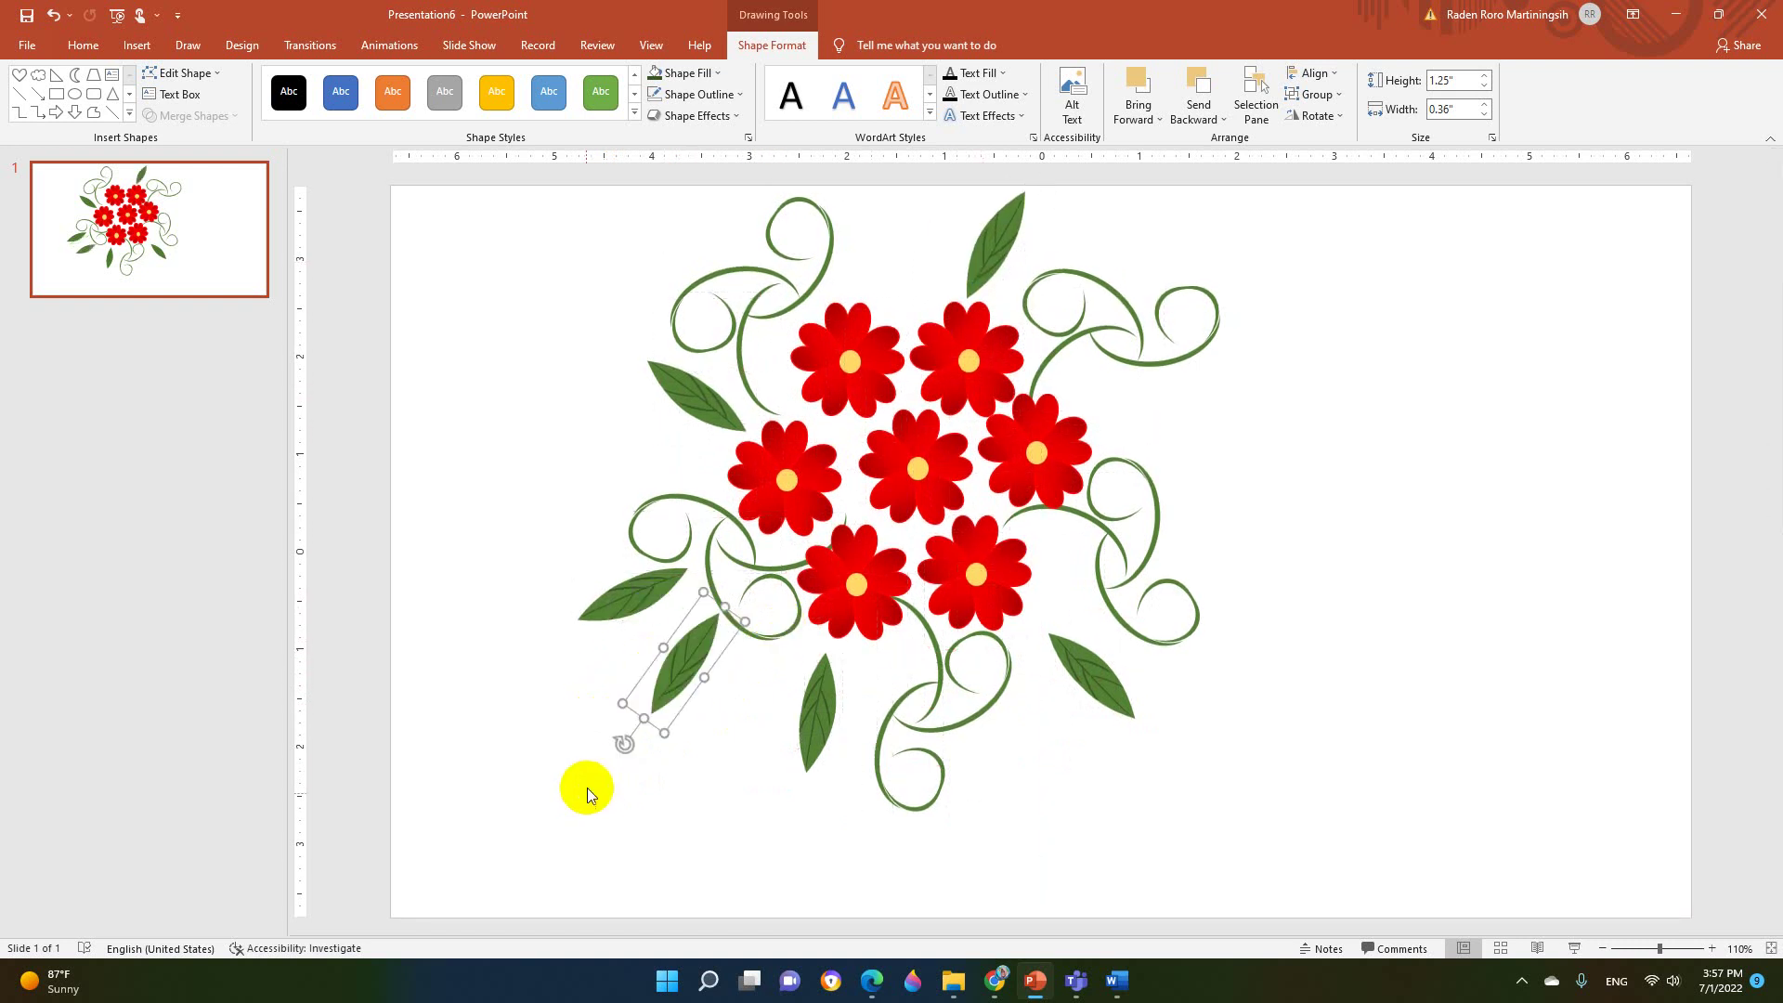
pyautogui.moveTo(654, 671)
pyautogui.mouseDown()
pyautogui.moveTo(1060, 445)
pyautogui.moveTo(1195, 395)
pyautogui.mouseUp()
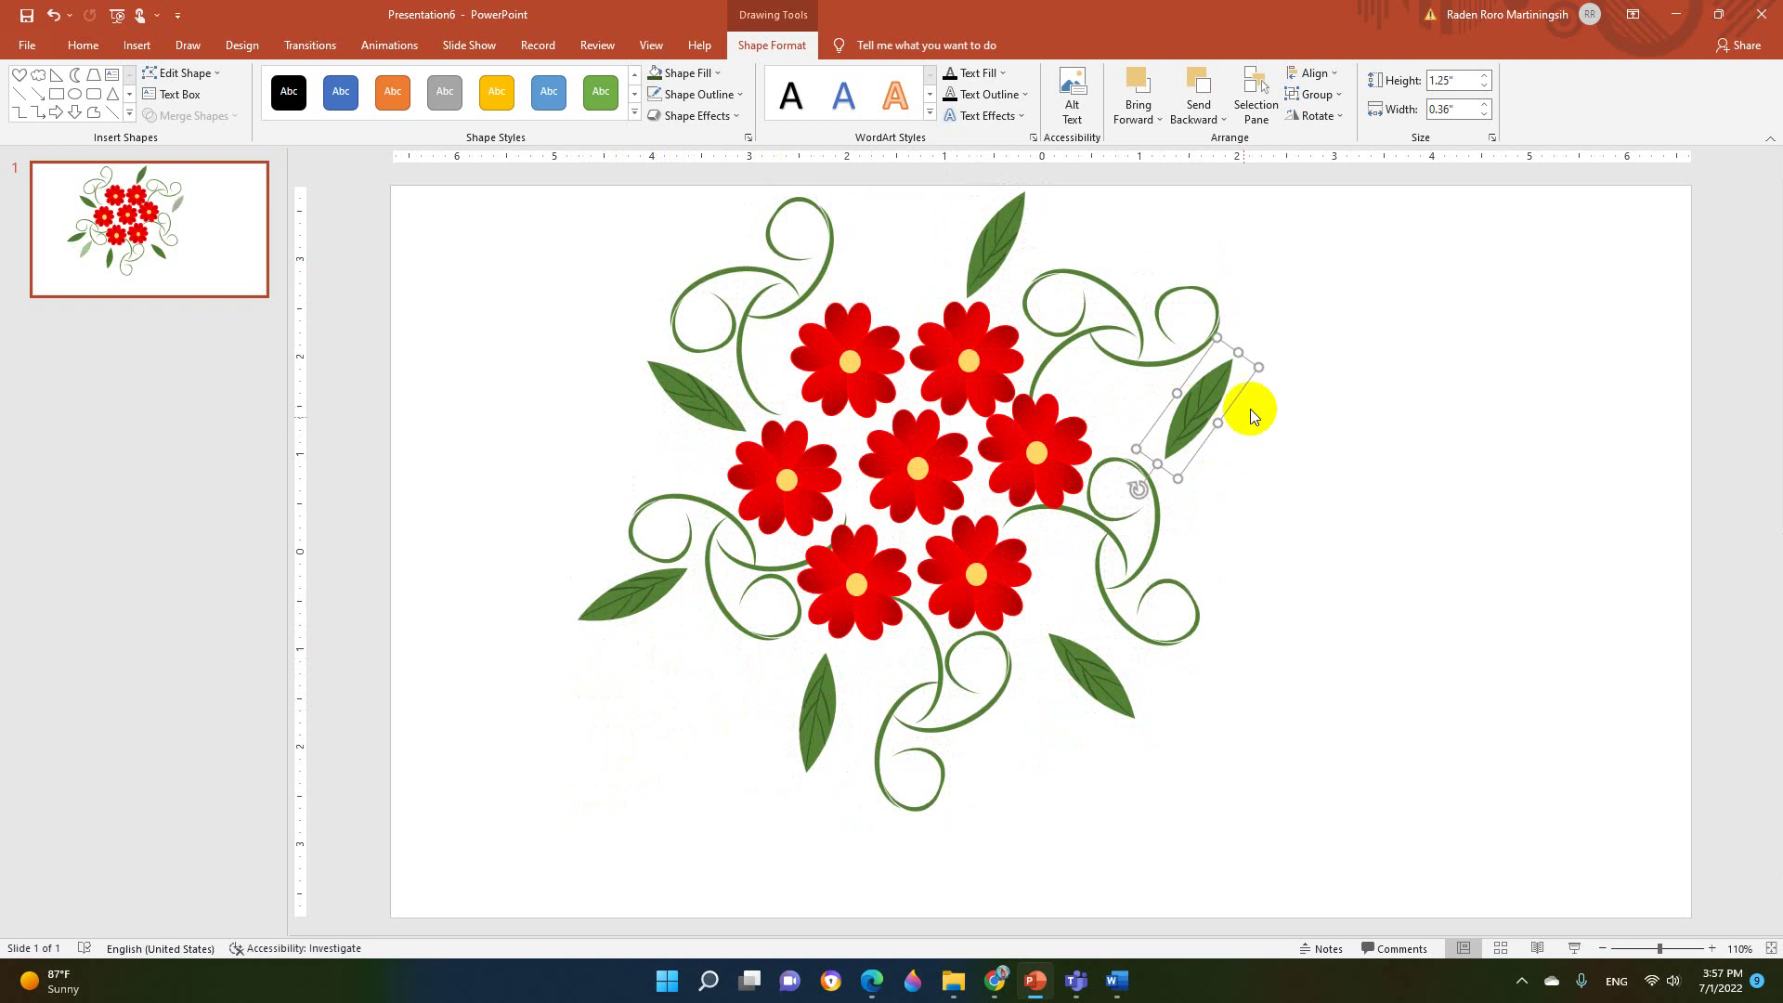
pyautogui.moveTo(1137, 486); pyautogui.dragTo(1063, 452)
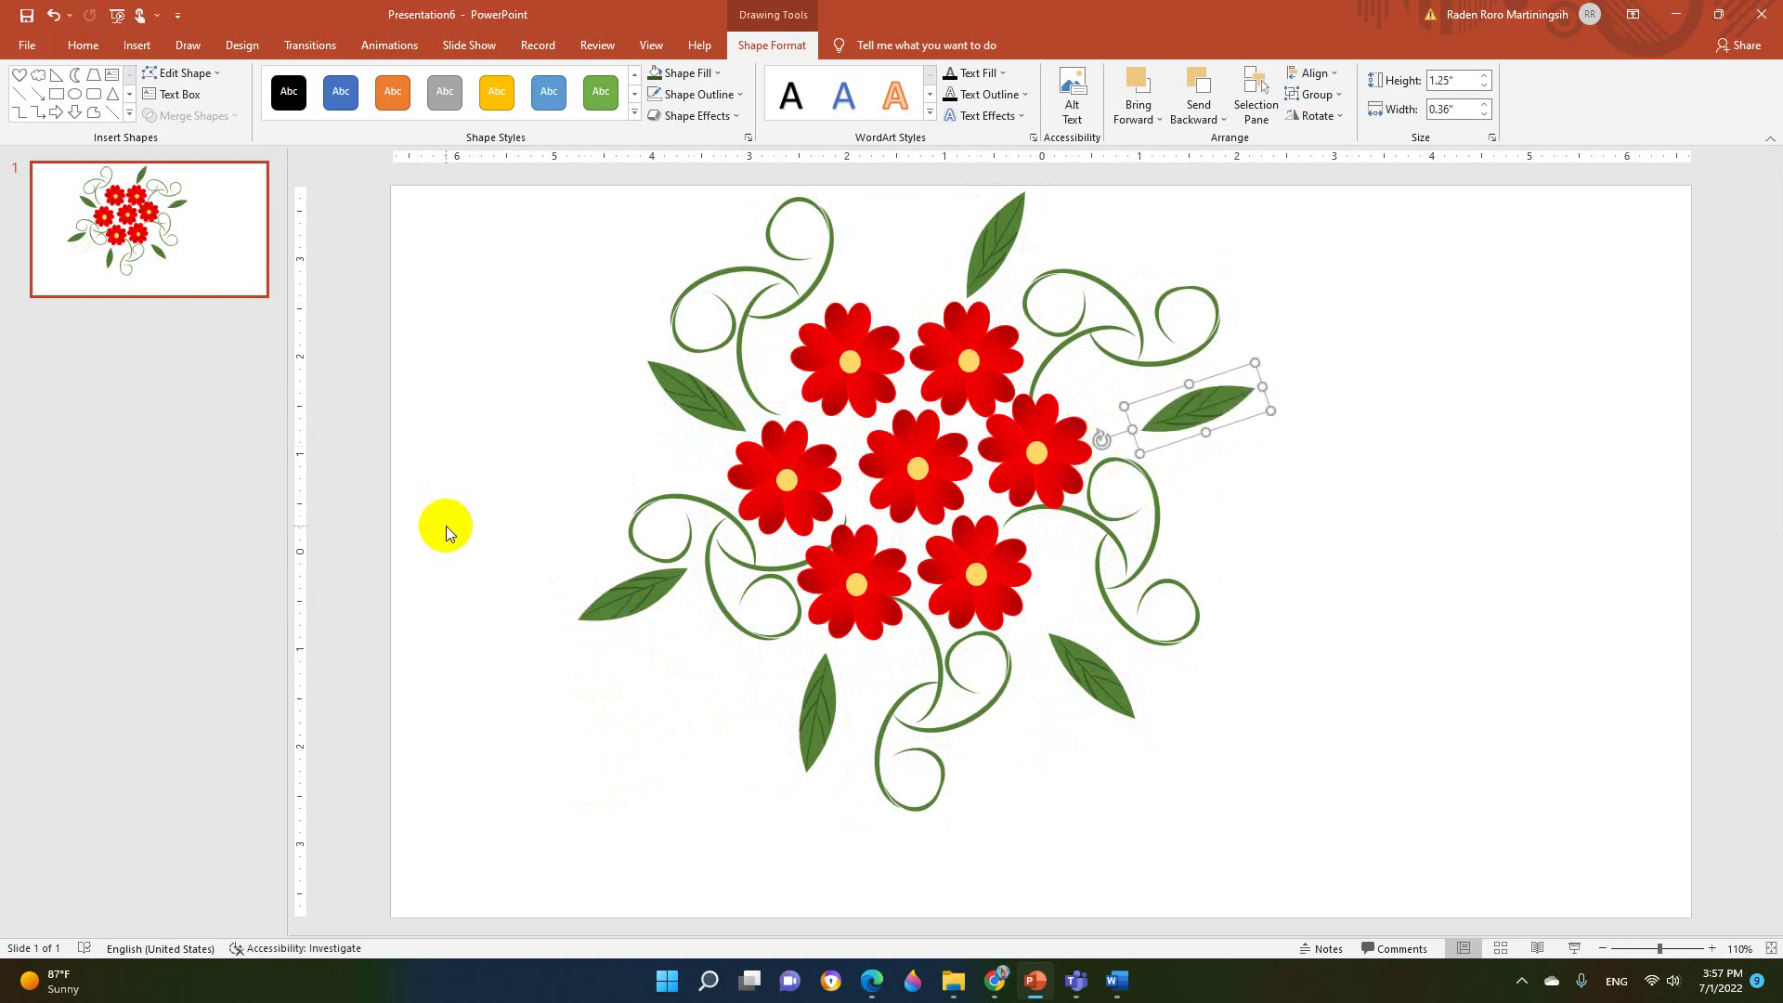
pyautogui.hotkey('ctrl', 'a')
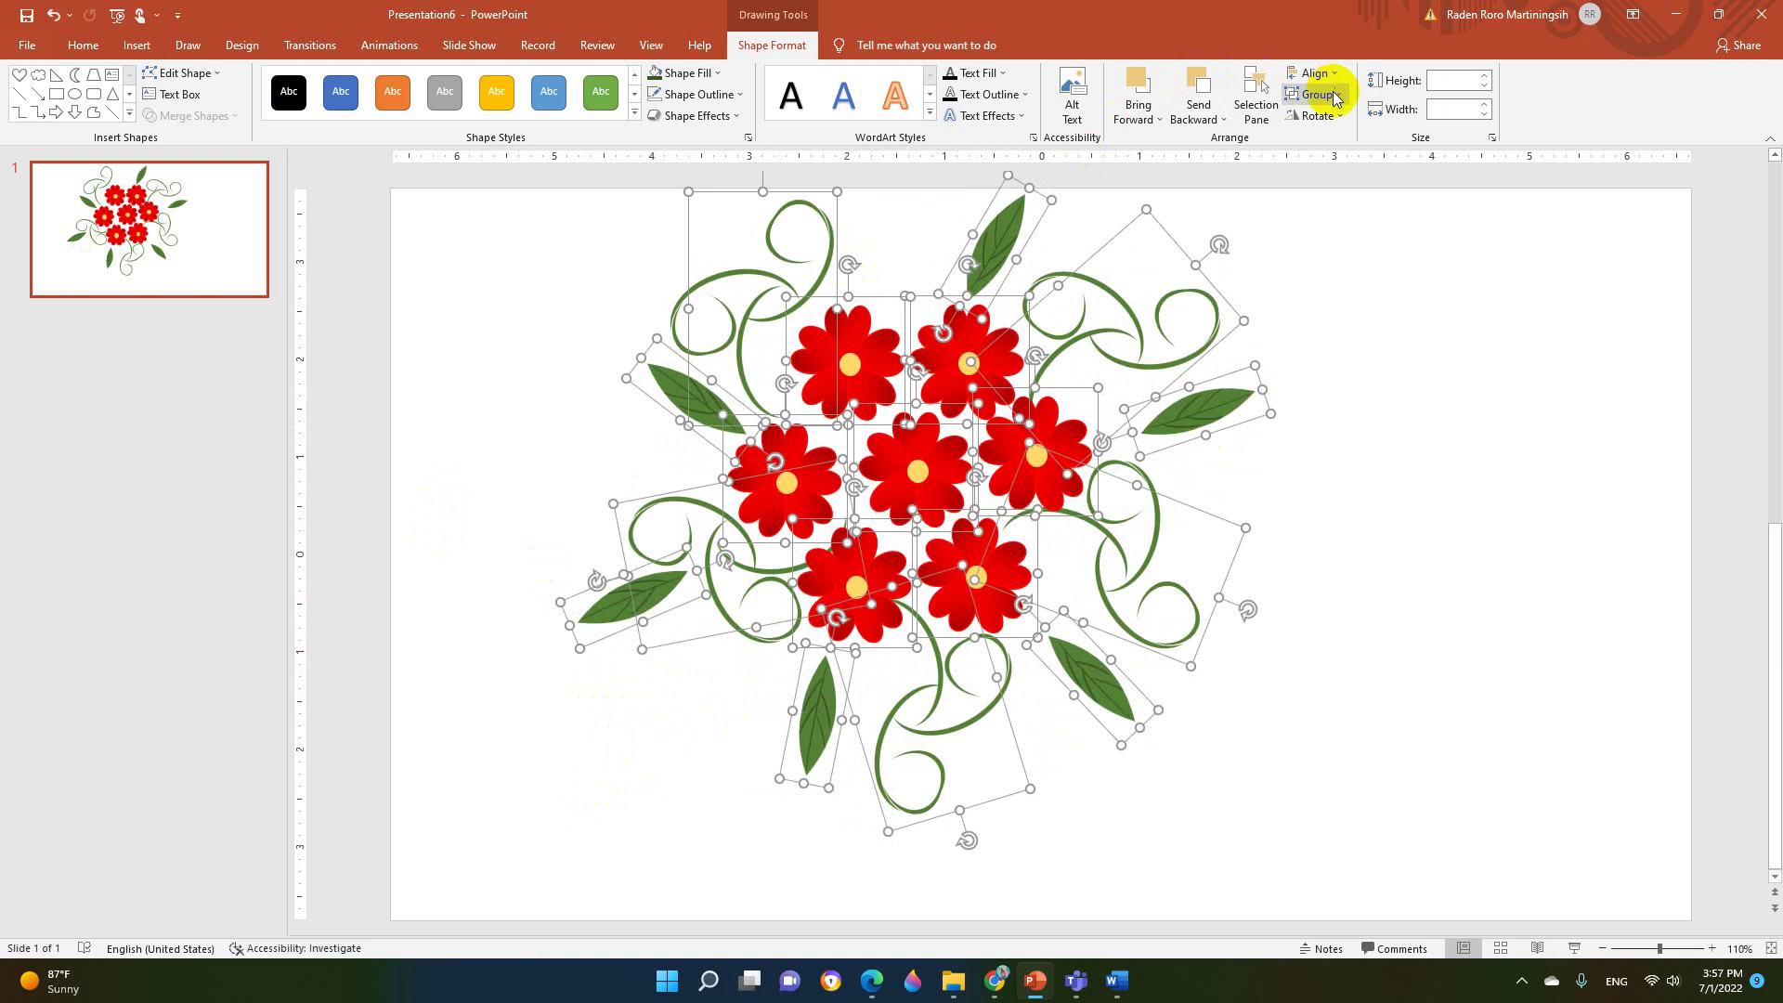
# - Group all flowers, vines and leaves into one 7.04" × 6.37" bouquet and center it on the slide
pyautogui.click(1323, 97)
pyautogui.click(1323, 119)
pyautogui.press('Escape')
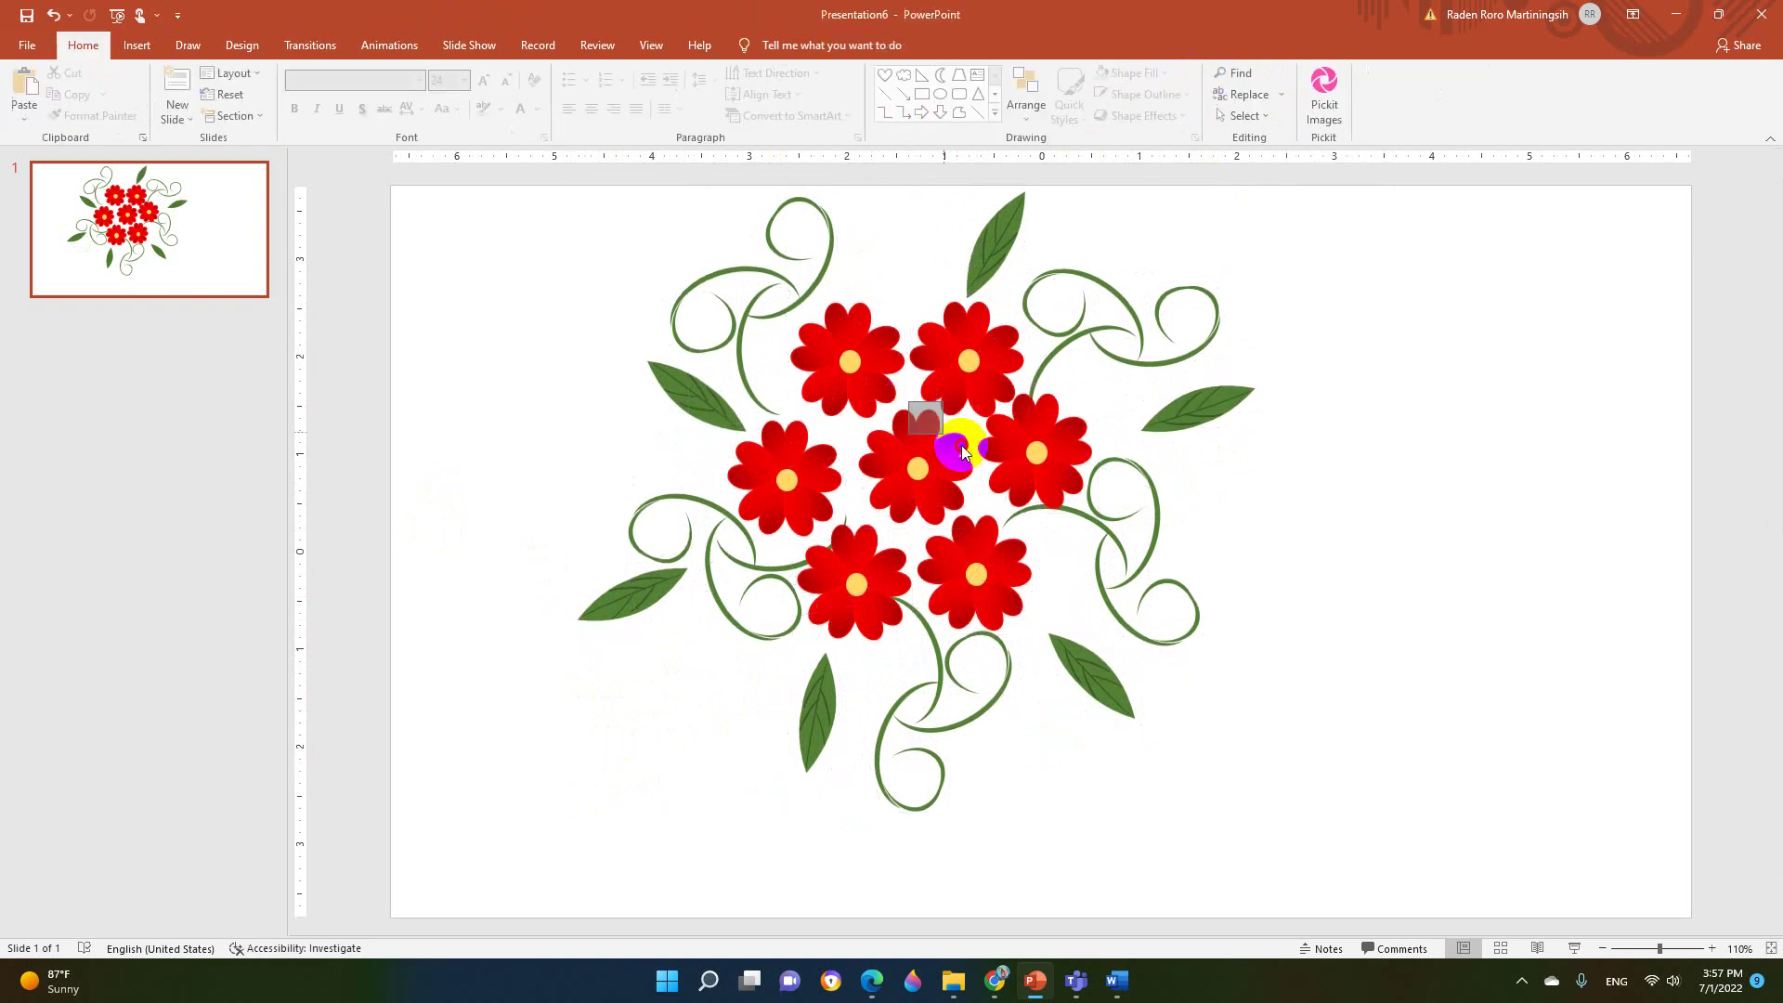
pyautogui.moveTo(1030, 453); pyautogui.dragTo(1156, 520)
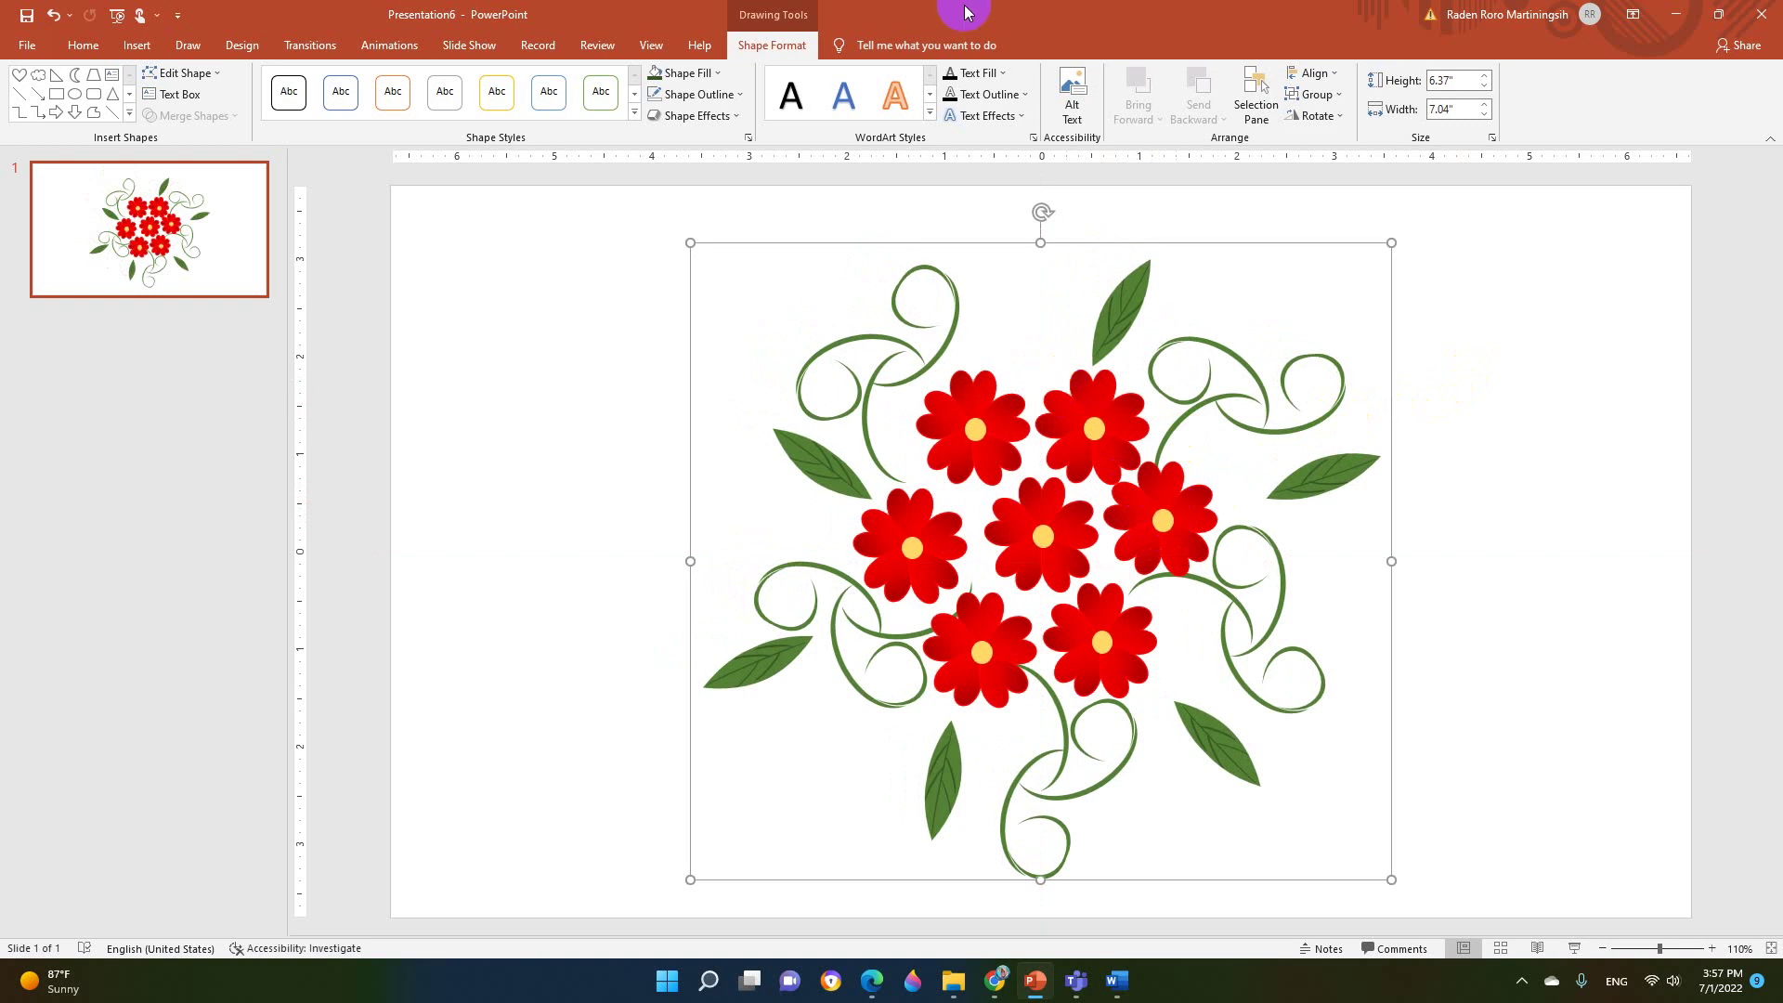
pyautogui.click(590, 266)
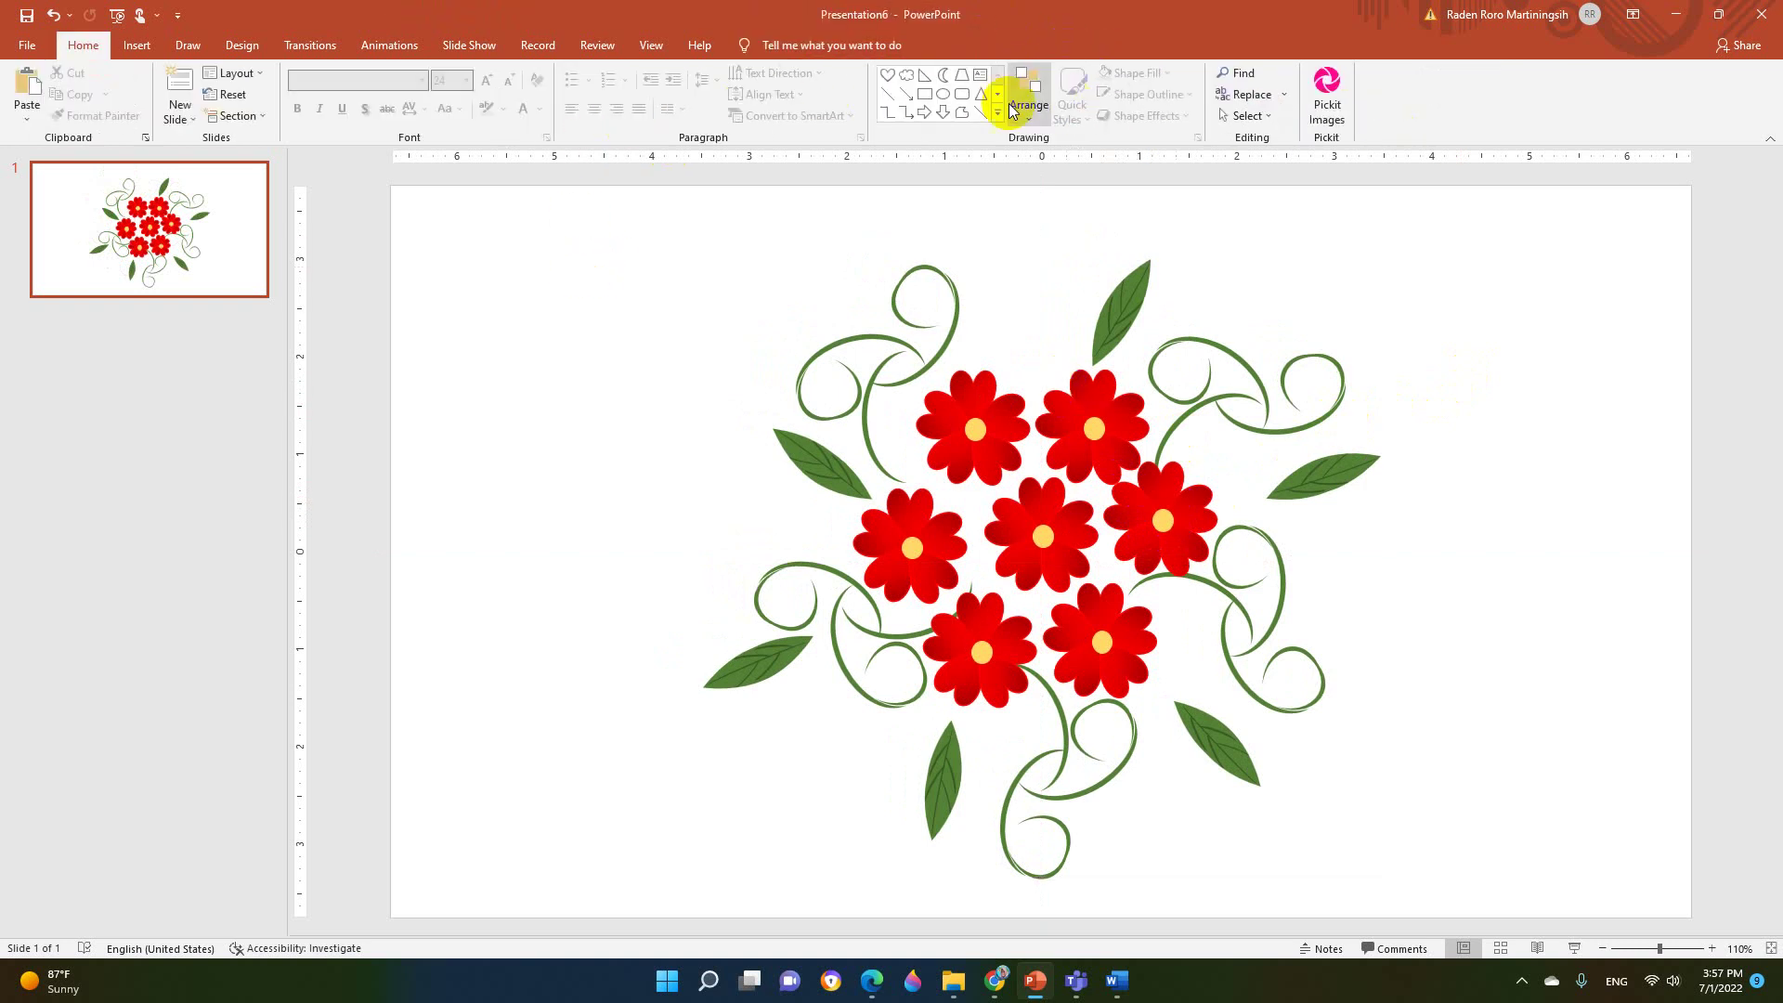
# - Give the slide background a solid light cream fill via Format Background
pyautogui.click(243, 48)
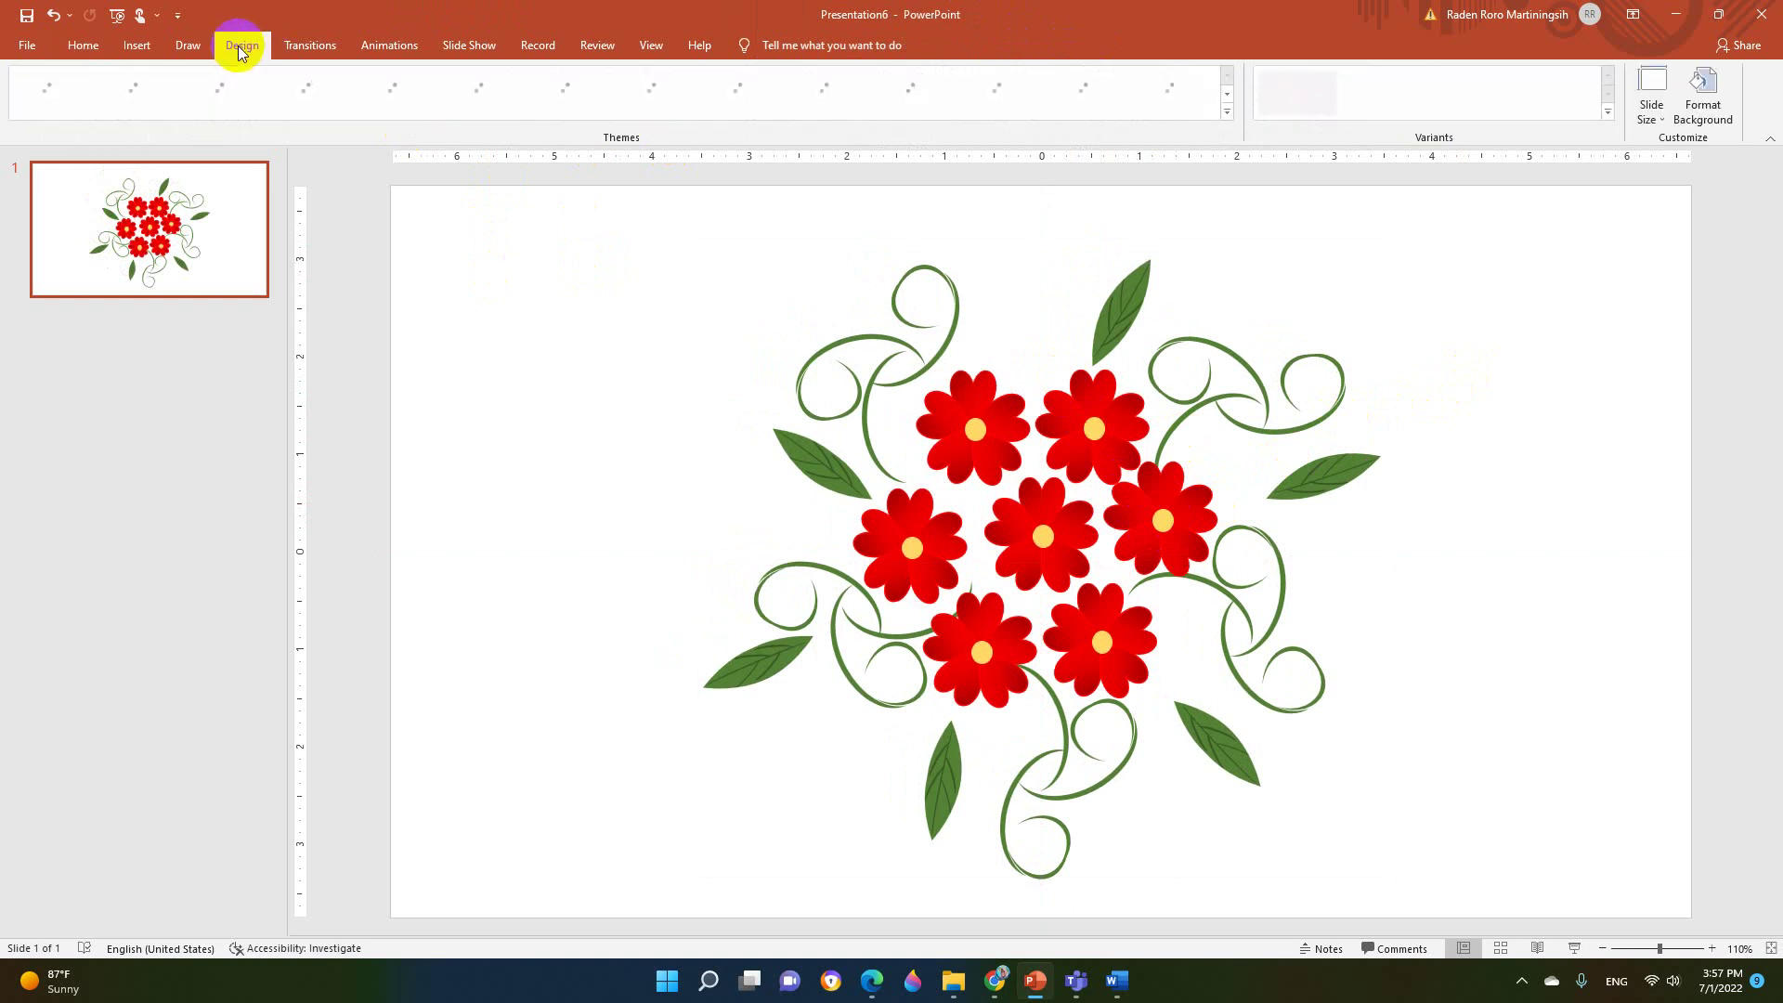
pyautogui.click(1703, 111)
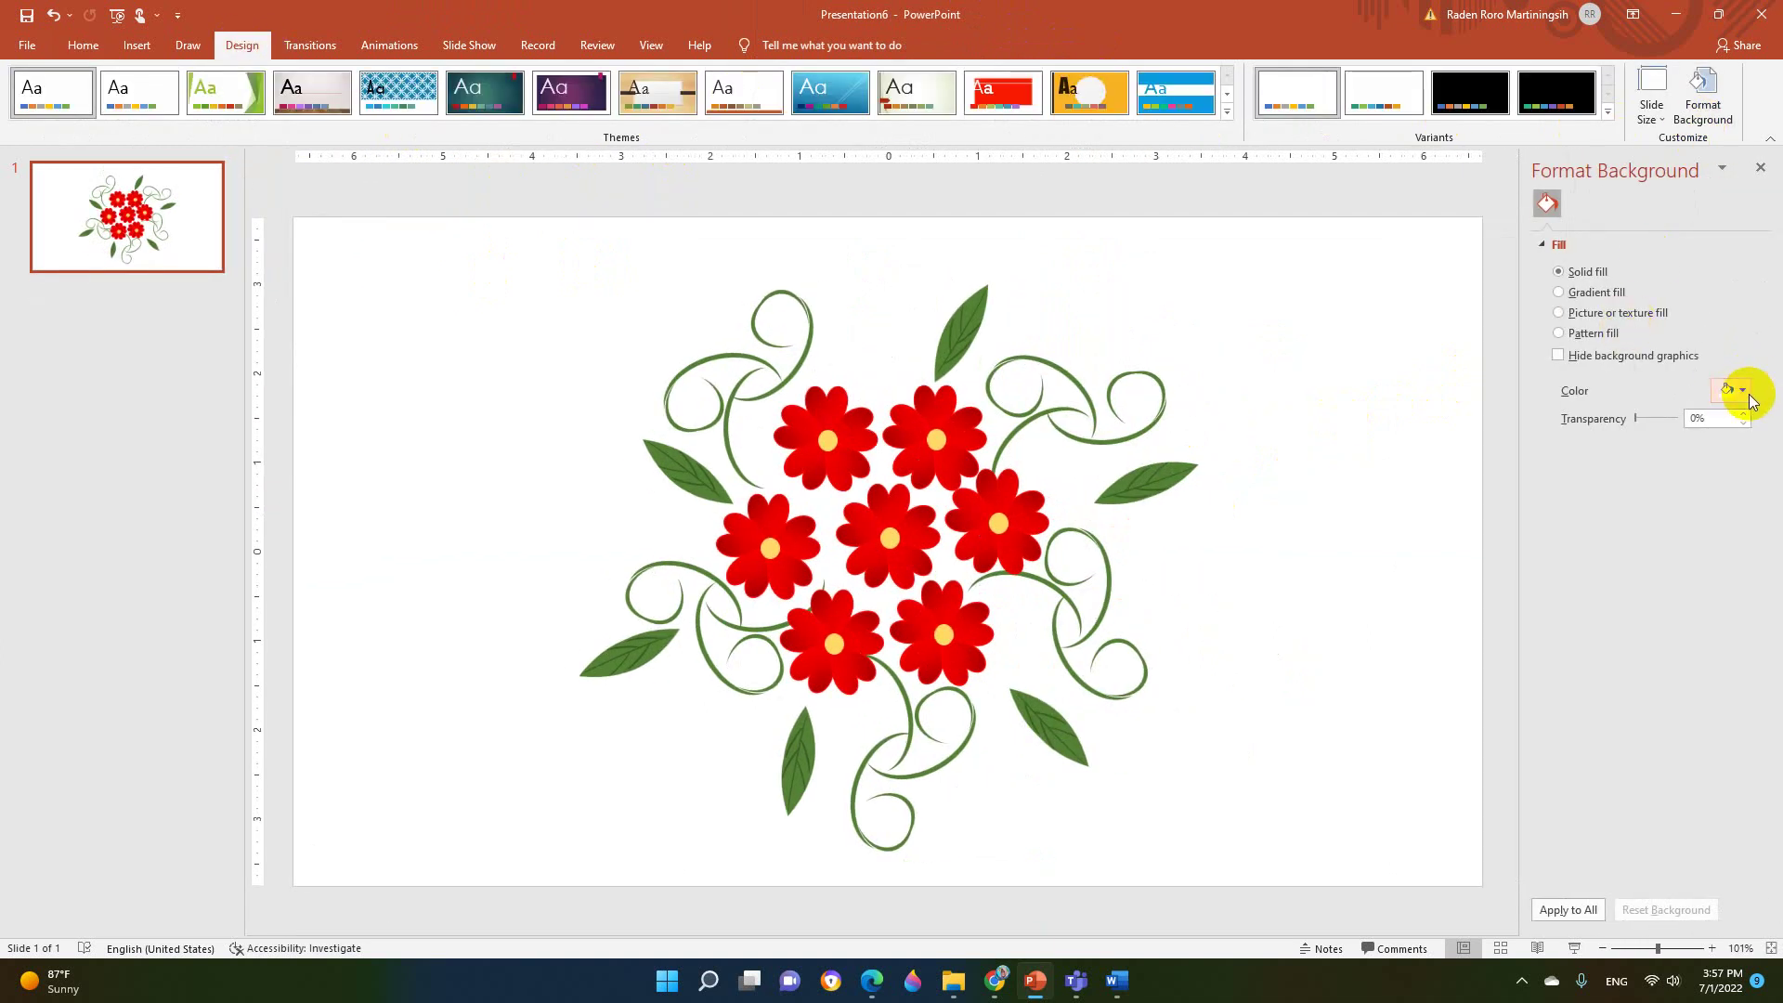
pyautogui.click(1739, 395)
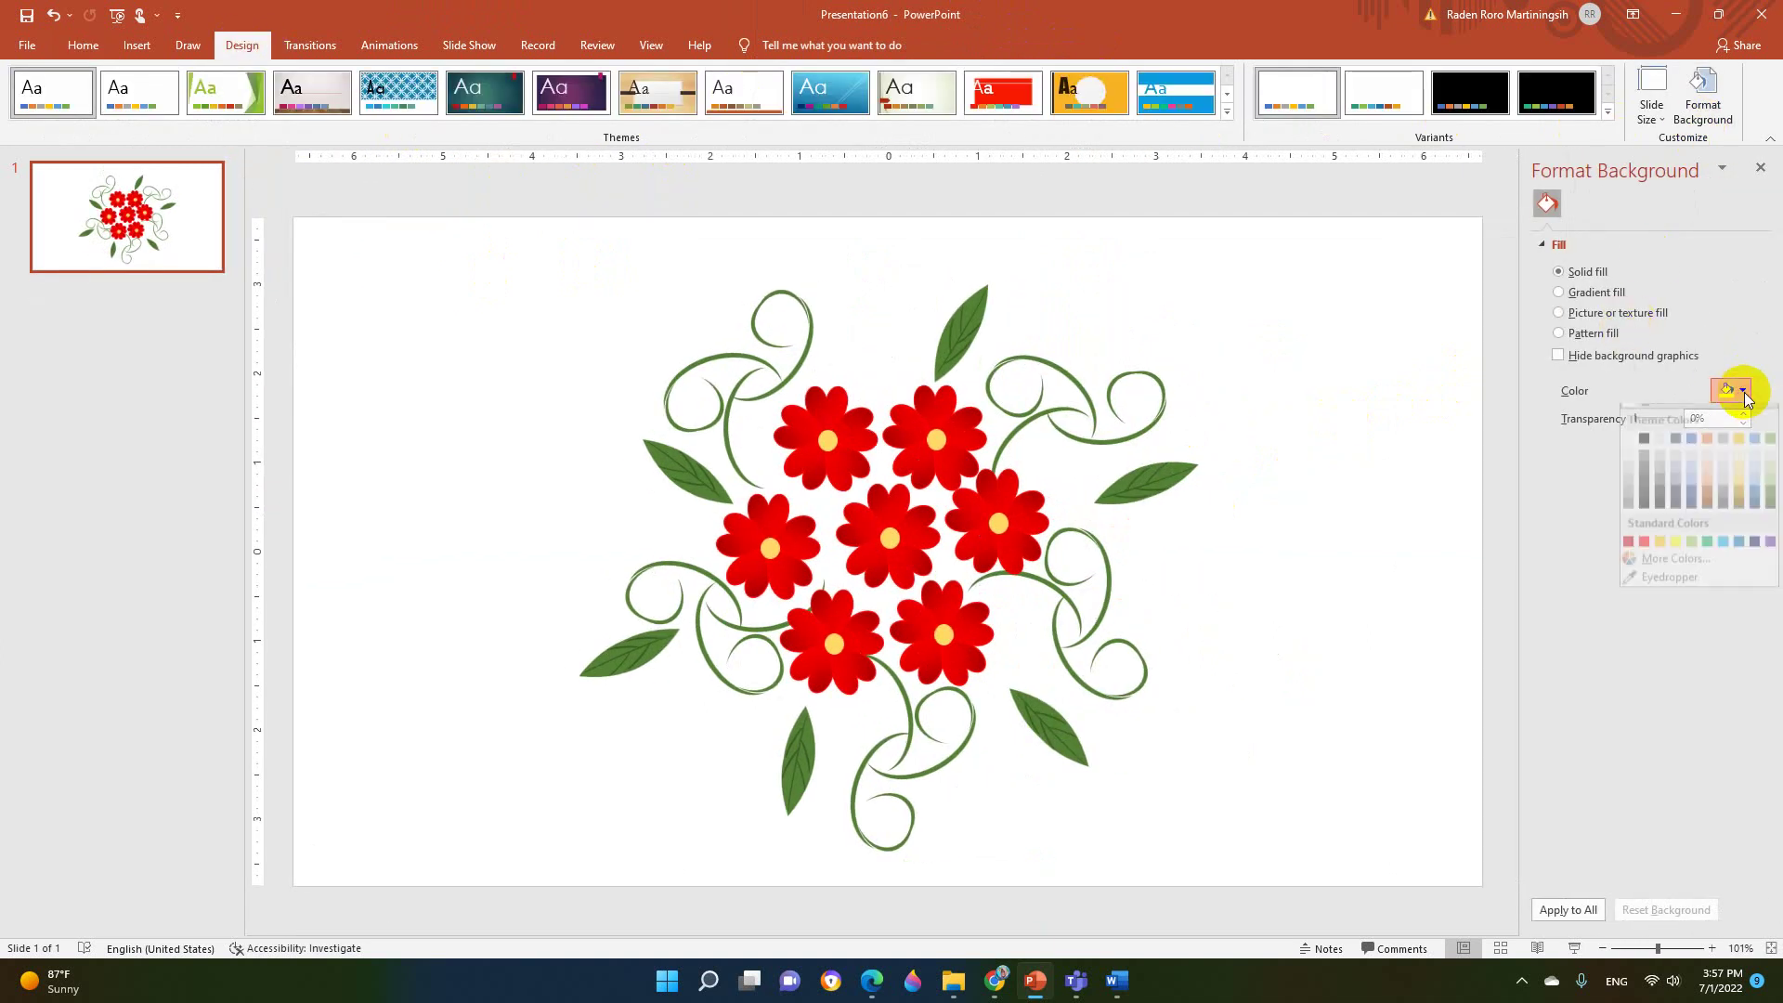
pyautogui.click(1737, 468)
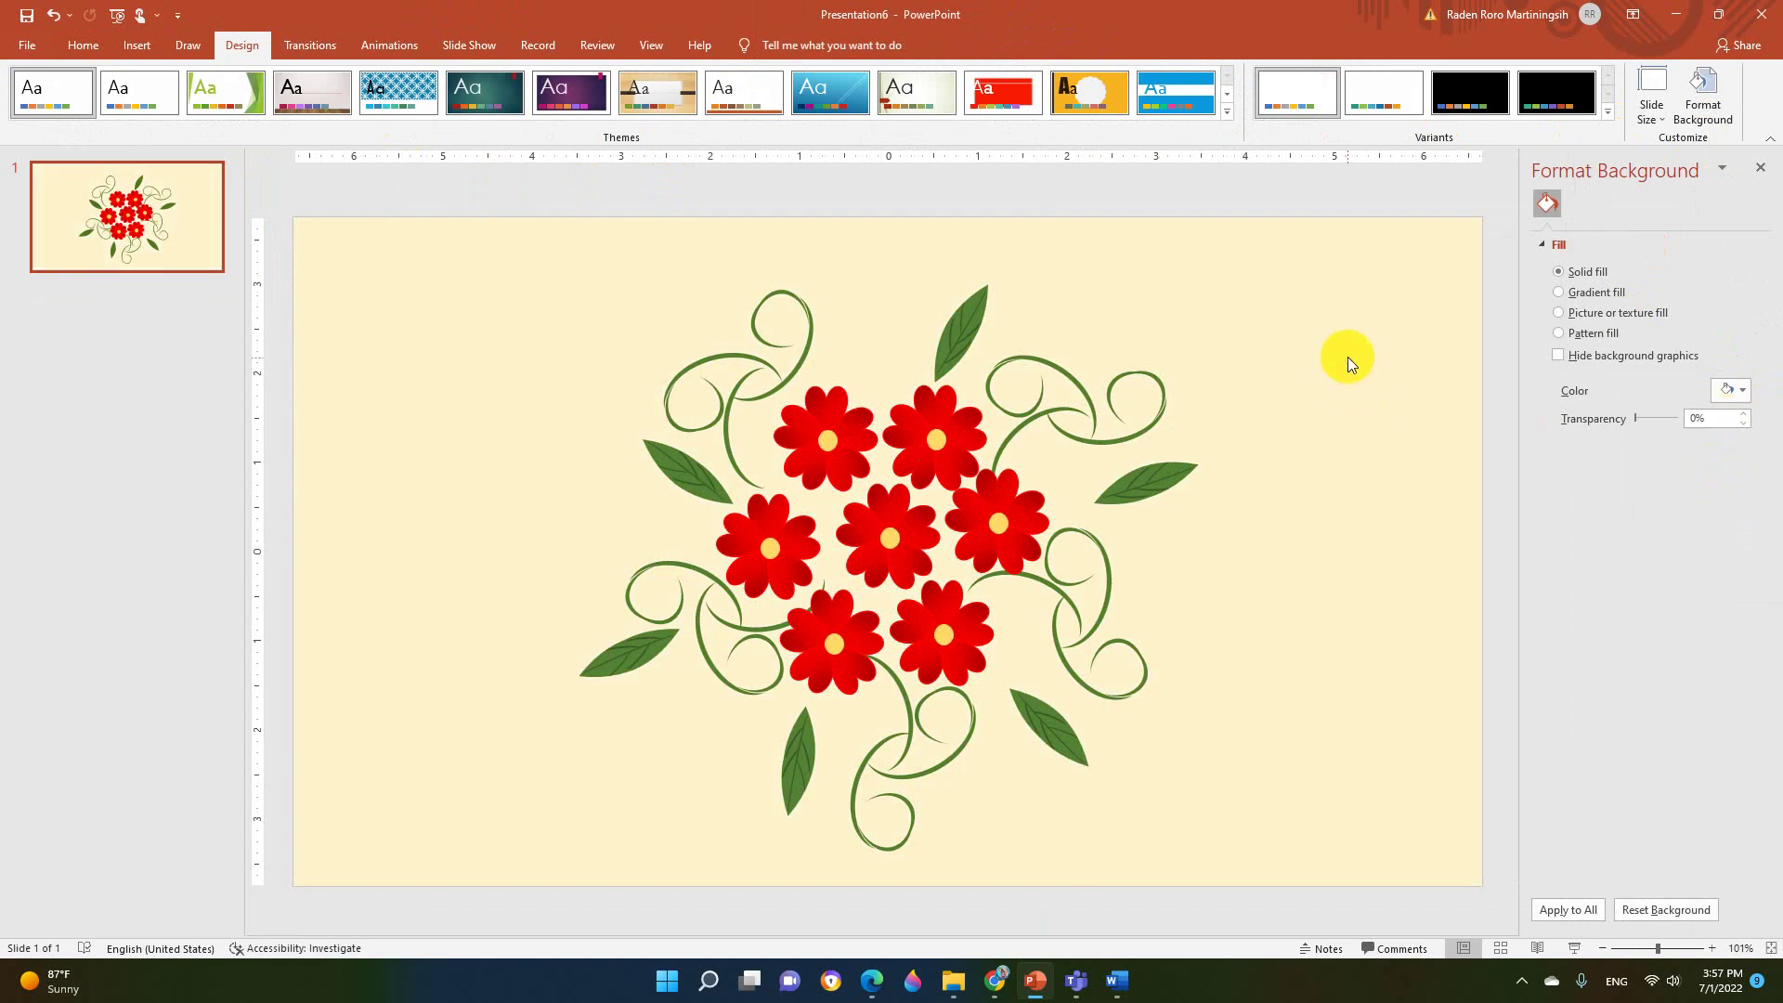